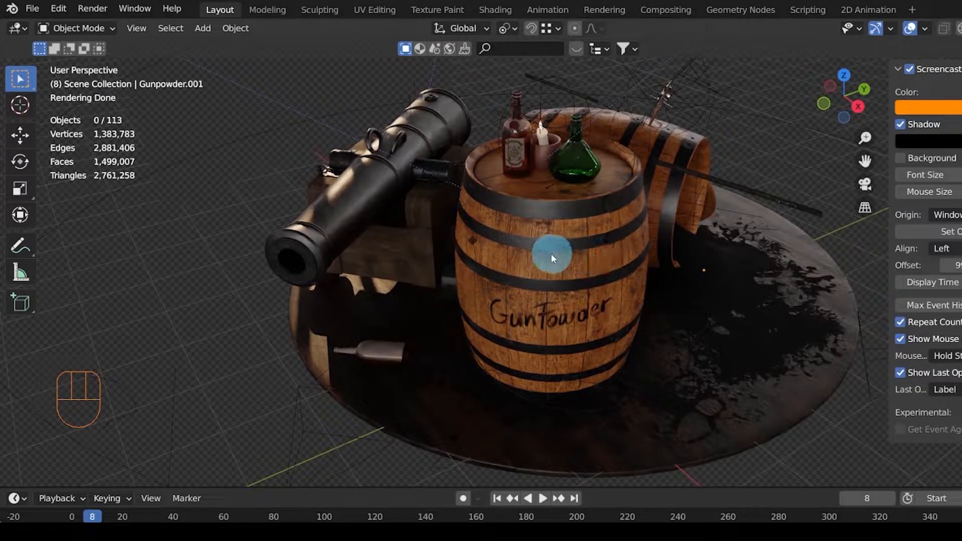
- Start a new General file and discard the unsaved changes to the current barrel scene
mouse_move(549, 253)
middle_mouse_down()
mouse_move(575, 252)
mouse_move(467, 258)
mouse_move(576, 254)
mouse_move(436, 258)
mouse_move(595, 249)
mouse_move(399, 268)
mouse_move(389, 256)
mouse_move(399, 251)
mouse_move(345, 265)
mouse_move(539, 262)
middle_mouse_up()
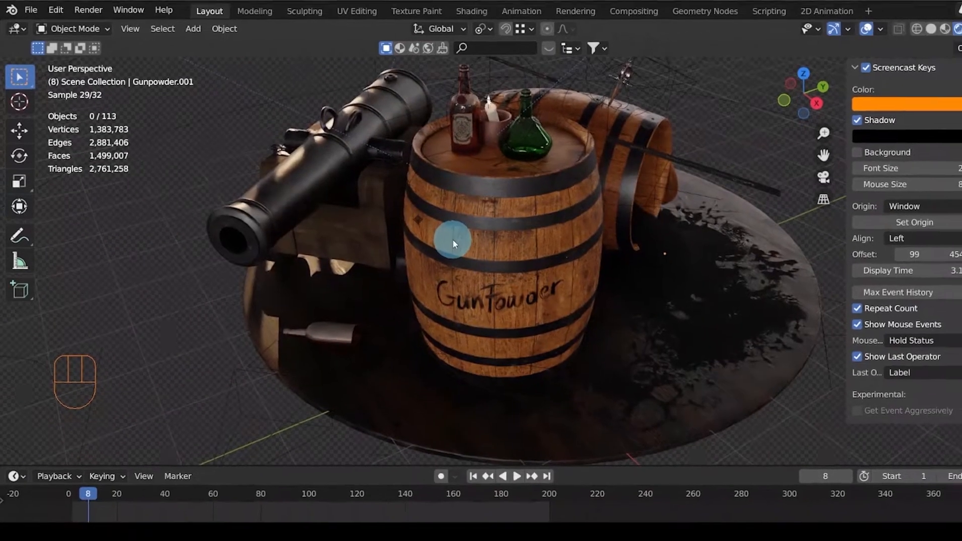
left_click(31, 10)
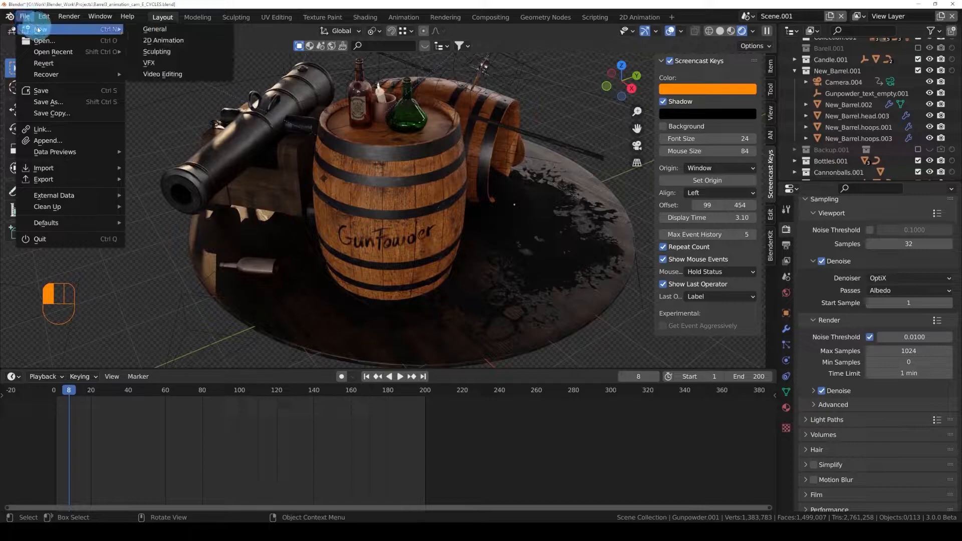
left_click(162, 28)
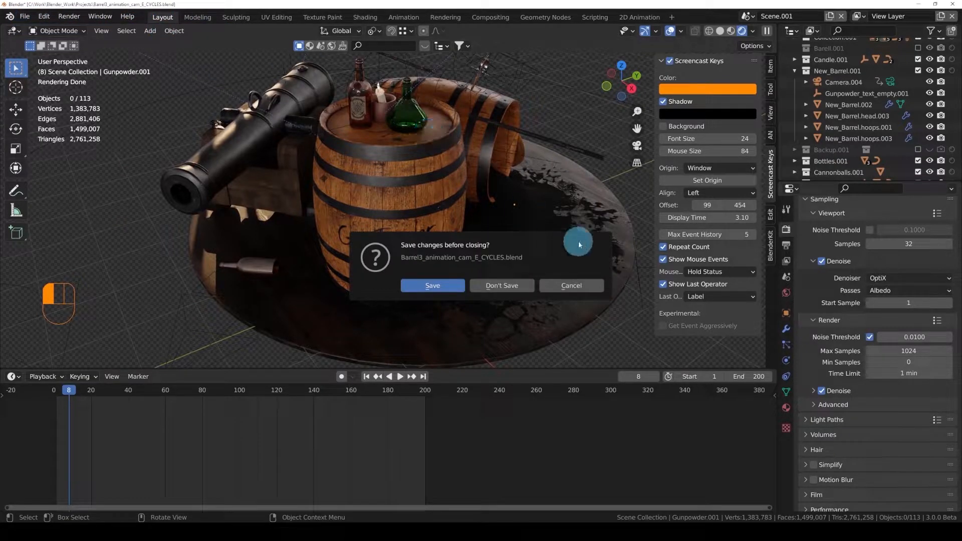
left_click(510, 287)
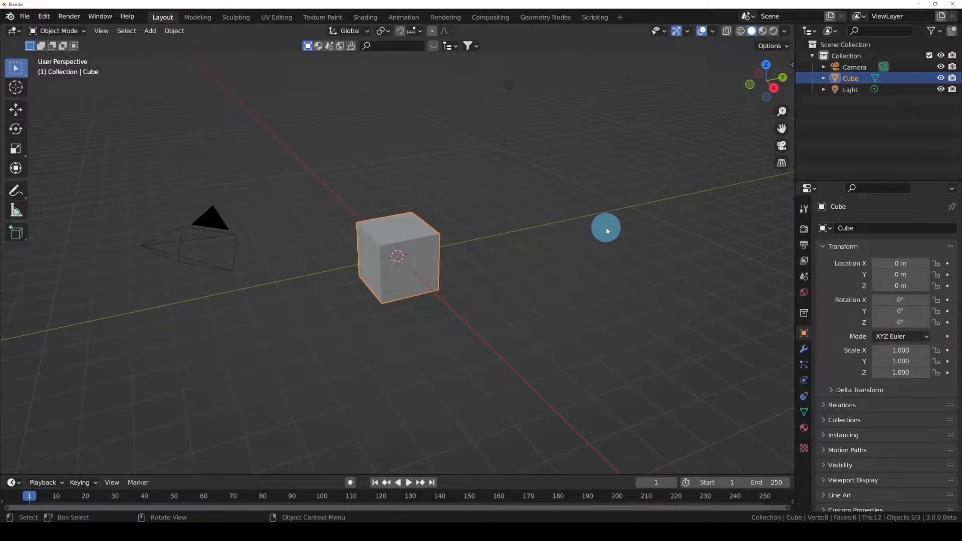
- Enable the Screencast Keys display and collapse its settings
key("n")
left_click(787, 178)
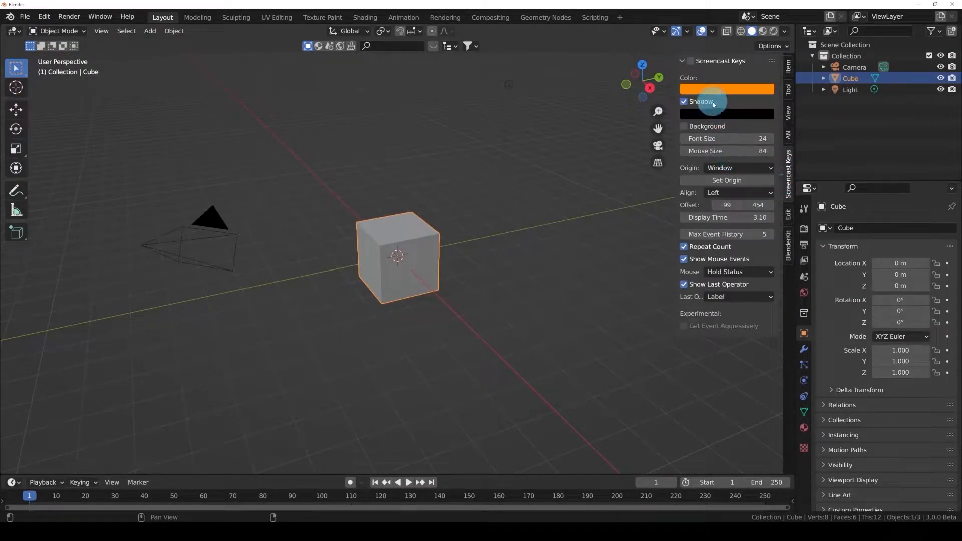
left_click(690, 60)
left_click(682, 61)
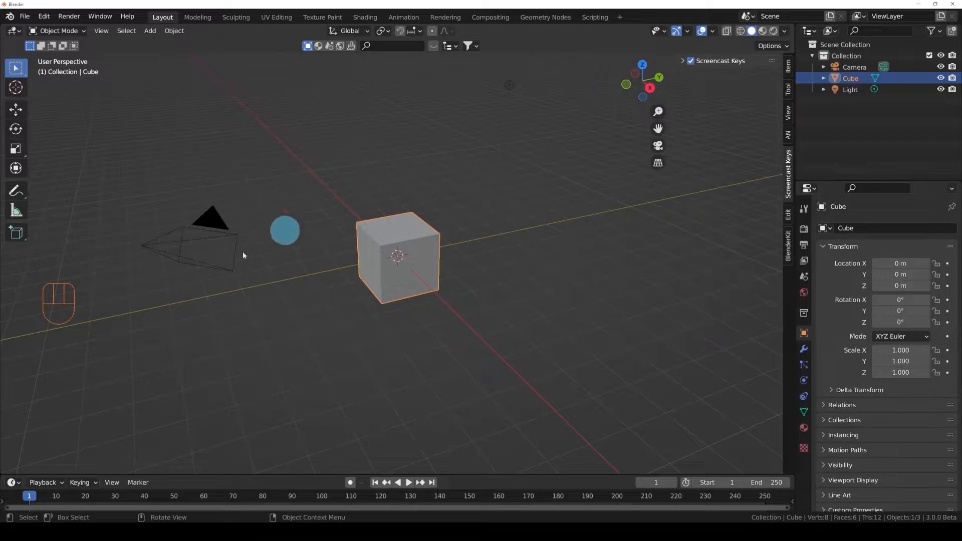
- Clear the selection, and select and delete the default cube
middle_click_drag(60, 296, 231, 292)
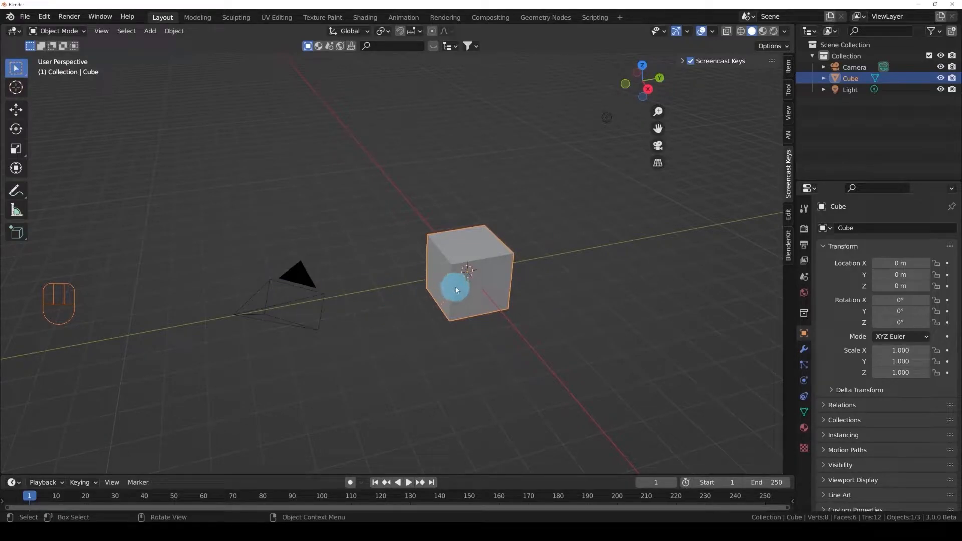
key("alt+a")
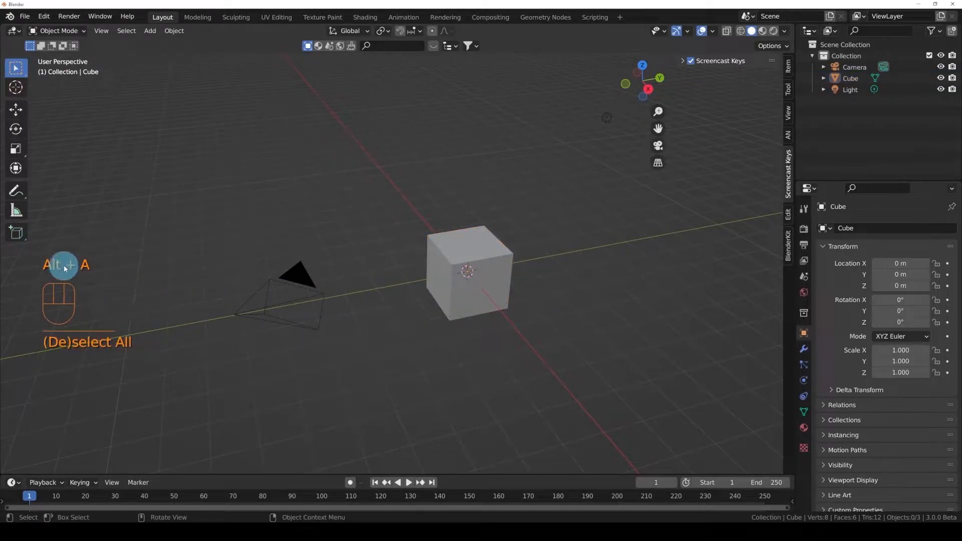
middle_click_drag(133, 315, 186, 283)
left_click(451, 300)
middle_click_drag(426, 283, 449, 260)
key("x")
left_click(393, 273)
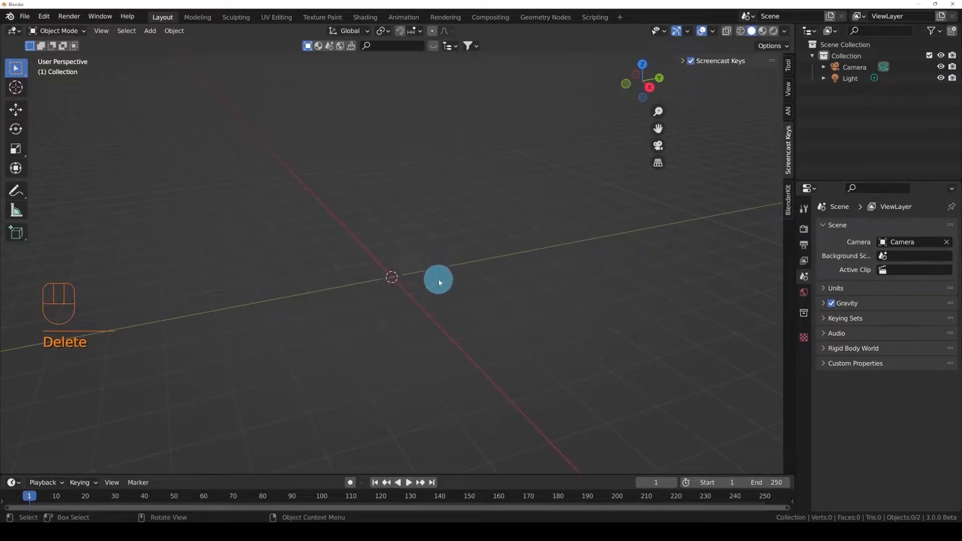
- Undo the cube's deletion to bring it back into the scene
key("x")
left_click(379, 273)
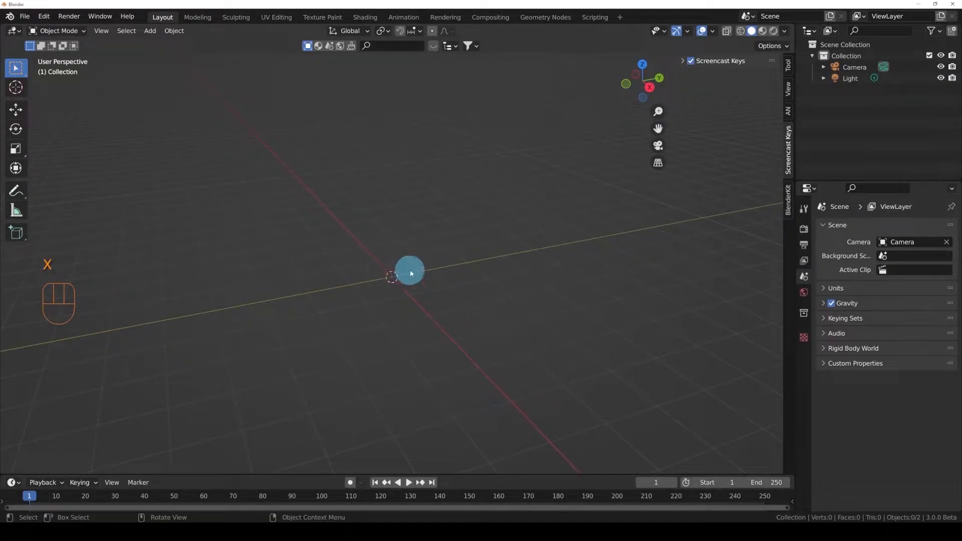
left_click(447, 295)
left_click(376, 258)
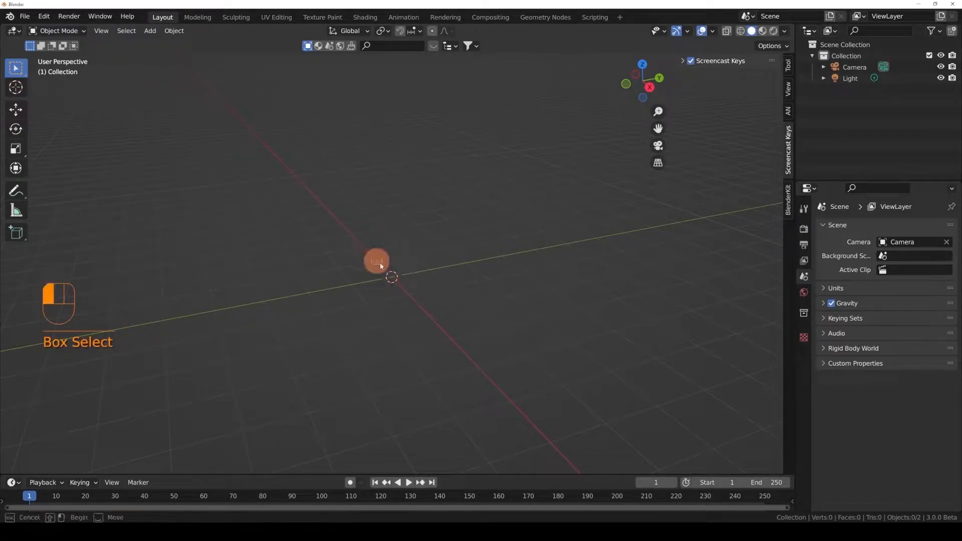
key("ctrl+z")
key("ctrl+z")
key("ctrl+z")
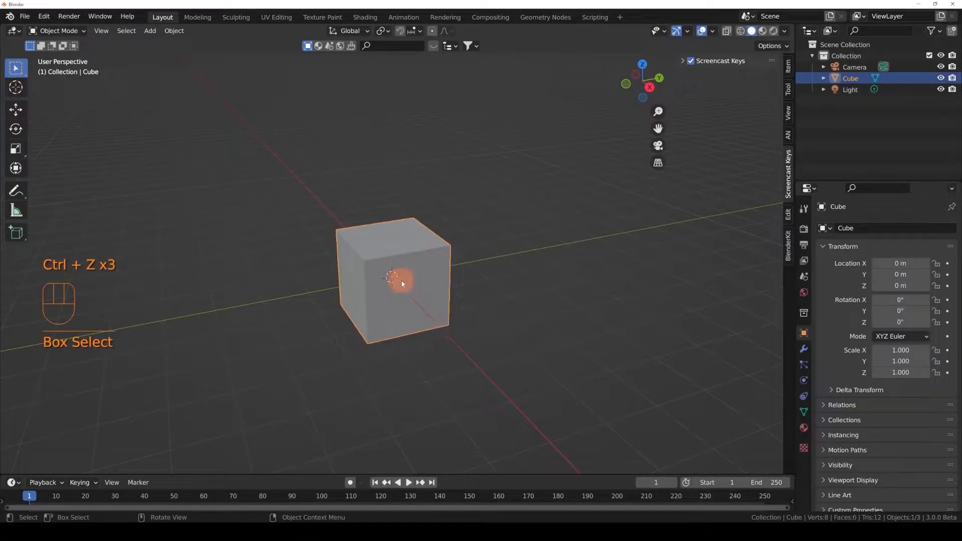
- Reselect the default cube and delete it from the scene
left_click(534, 248)
left_click(419, 268)
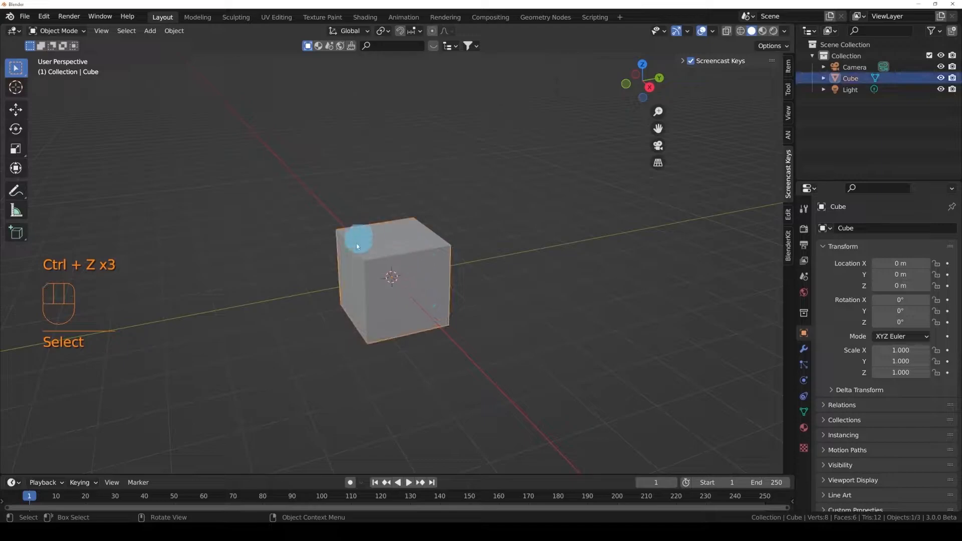
key("x")
left_click(380, 263)
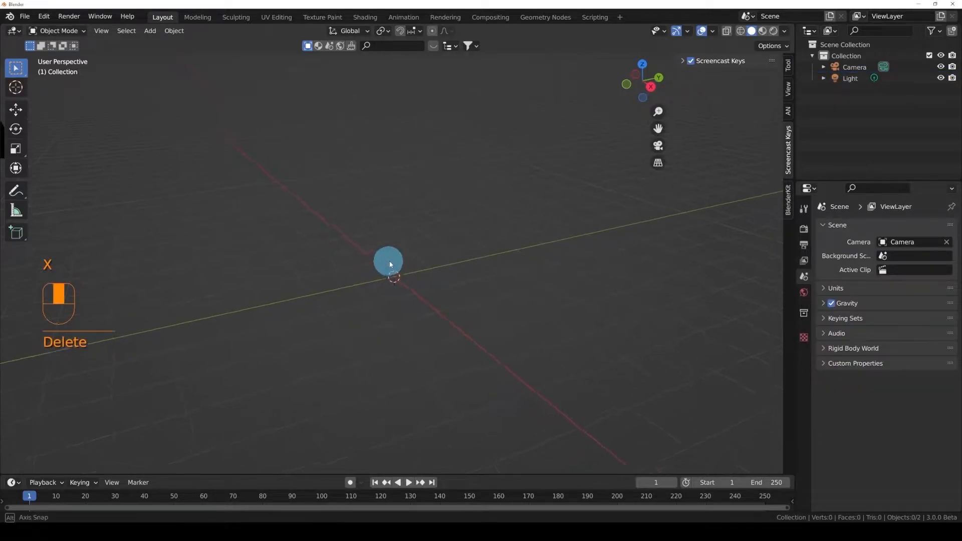
- Add a cylinder mesh at the origin and expand its creation settings
key("shift+a")
mouse_move(420, 271)
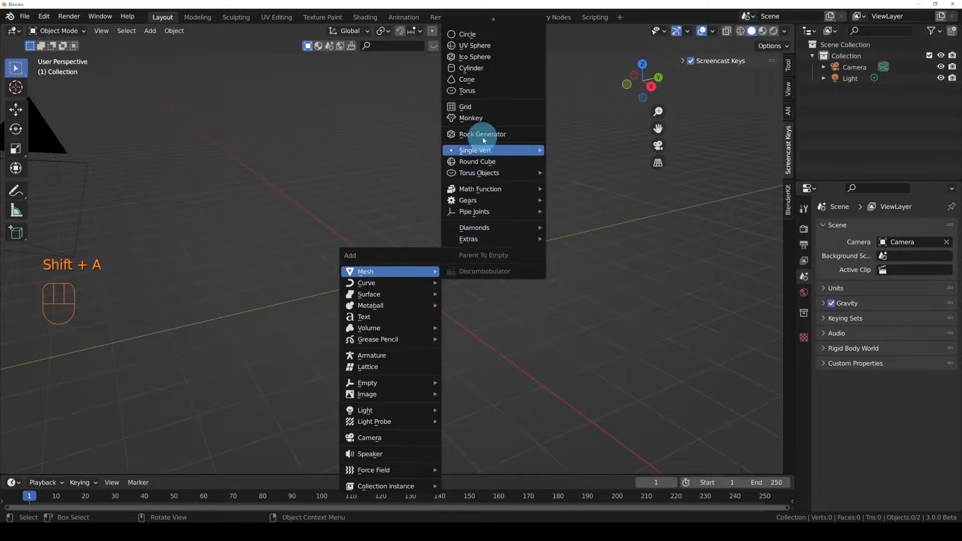
left_click(489, 70)
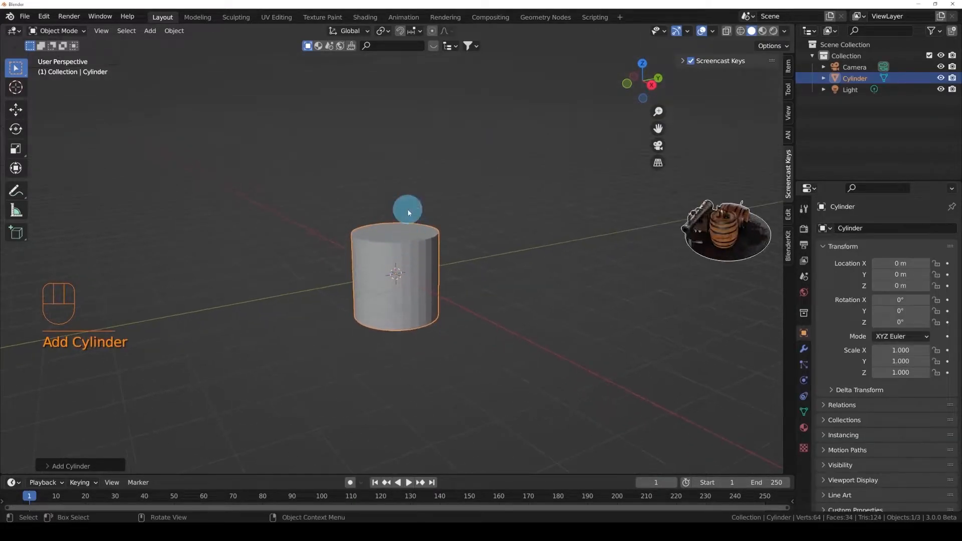
mouse_move(399, 262)
middle_mouse_down()
mouse_move(437, 275)
mouse_move(462, 255)
mouse_move(501, 251)
mouse_move(408, 269)
middle_mouse_up()
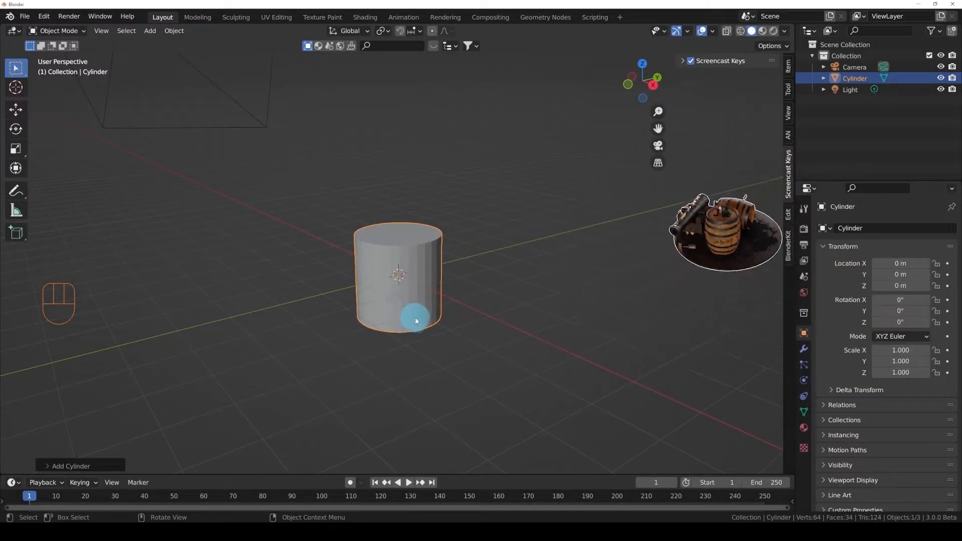
middle_click_drag(408, 309, 374, 301)
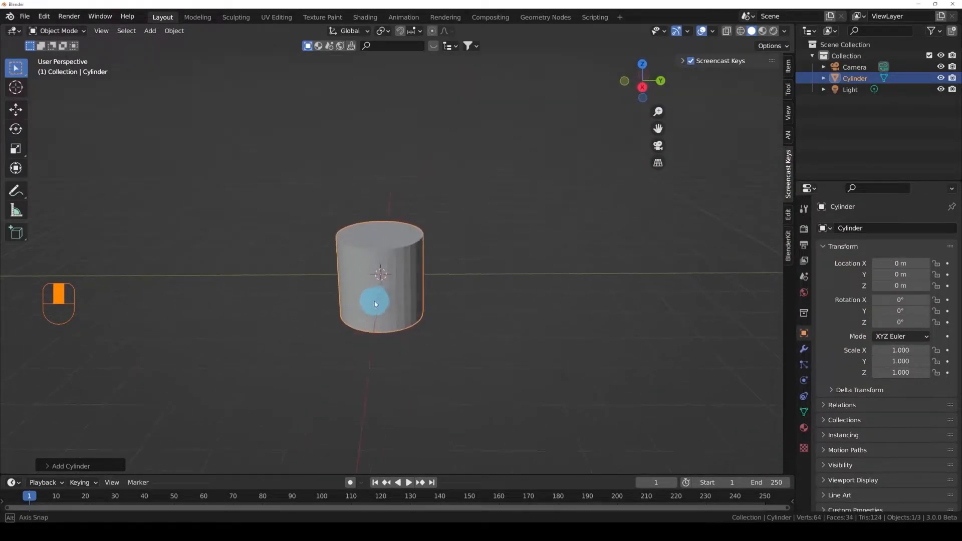
left_click(50, 466)
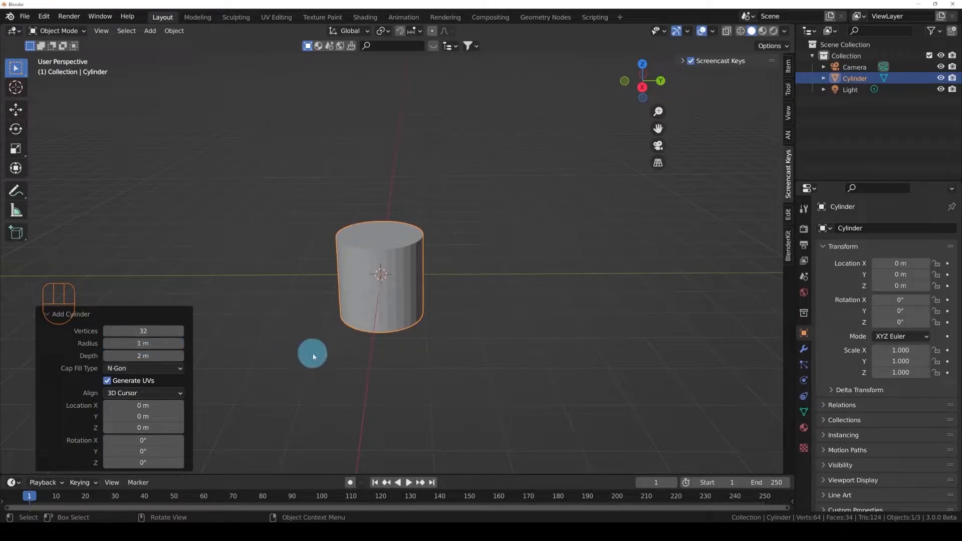
- Move the cylinder about 1.54 m along Y and 0.43 m along Z, and undo the move
key("g")
left_click(436, 287)
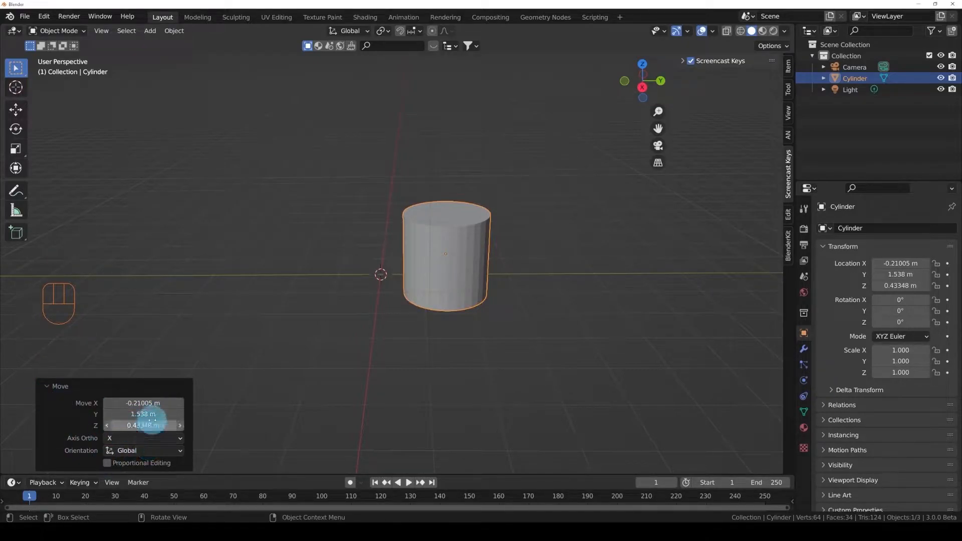
key("ctrl+z")
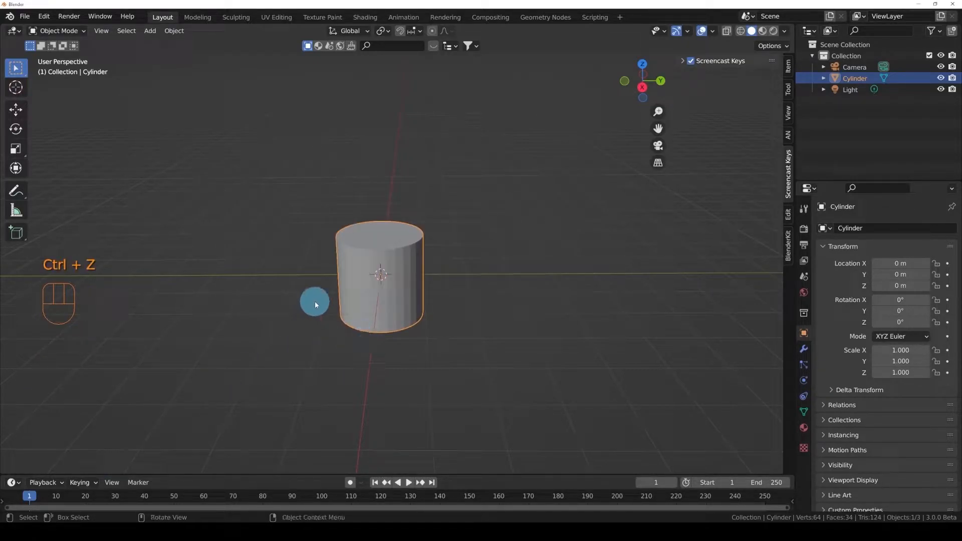
- Delete the cylinder from the scene
middle_click_drag(408, 269, 408, 247)
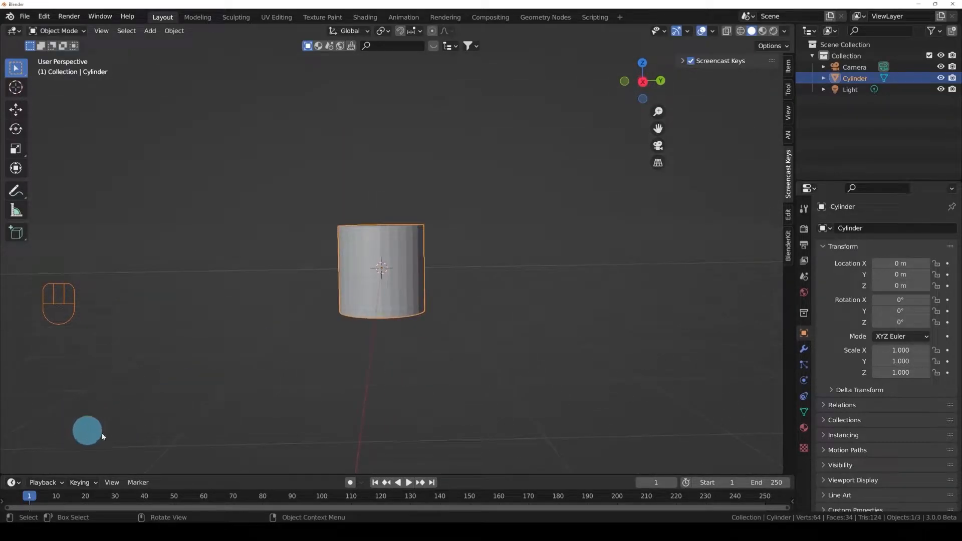
key("x")
left_click(422, 271)
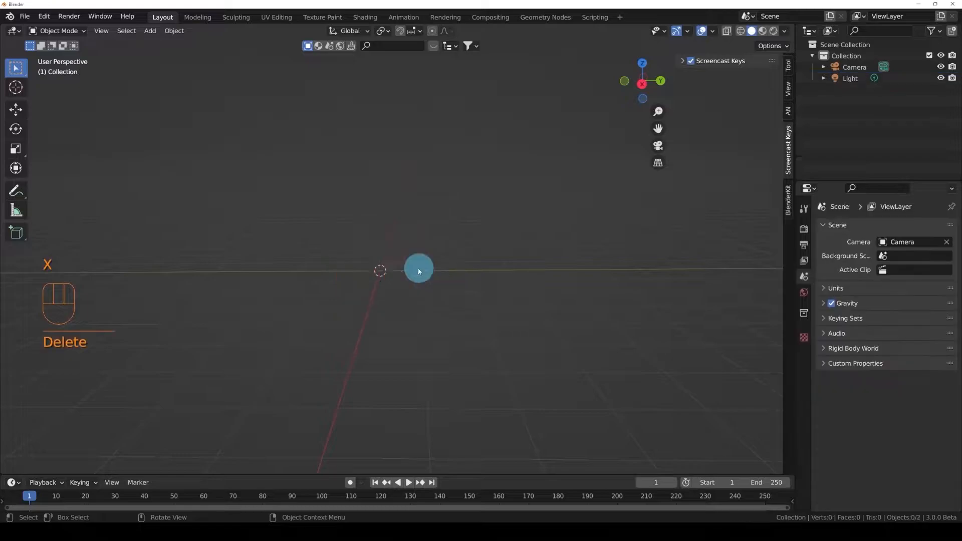
- Add a new cylinder mesh at the origin and set its vertex count to 64
key("shift+a")
mouse_move(408, 292)
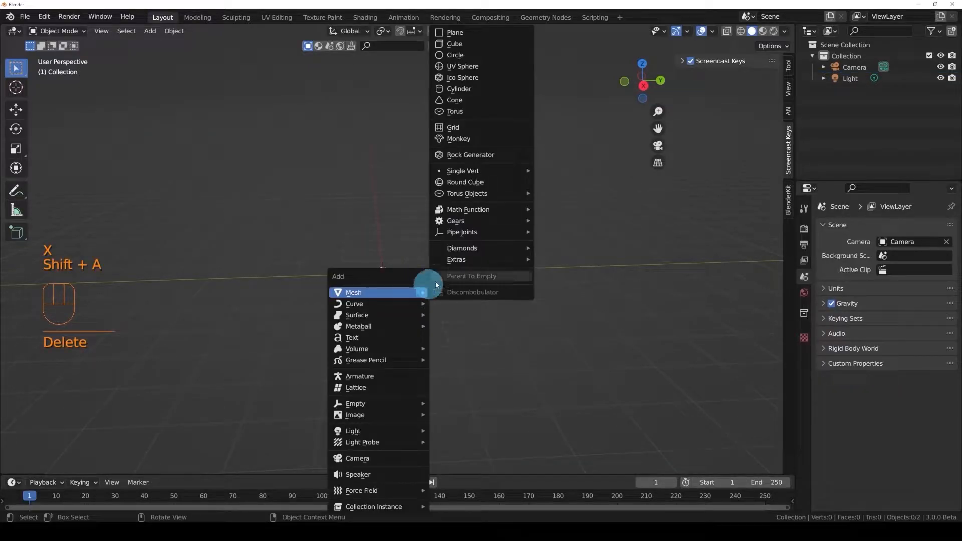
left_click(465, 92)
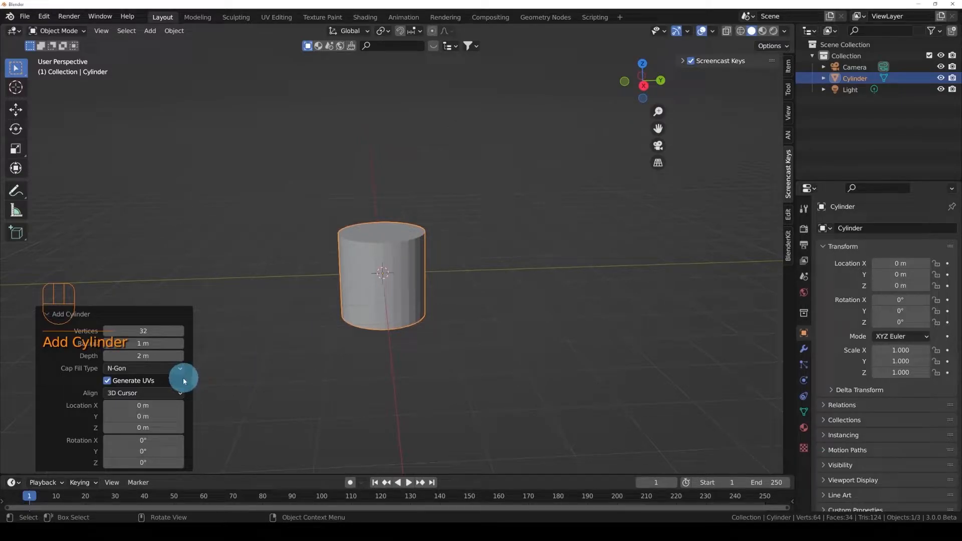
left_click(141, 333)
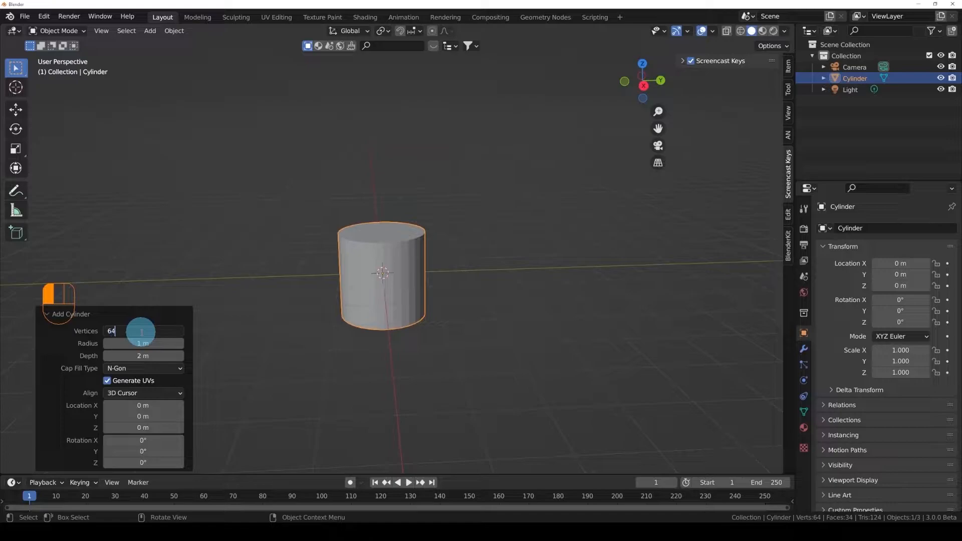
key("Return")
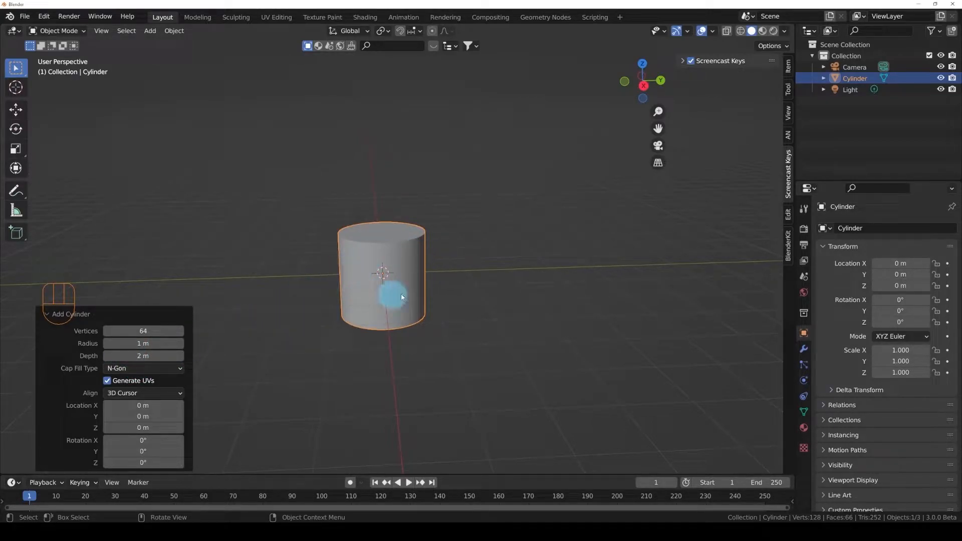
- Set the new cylinder's depth to 0.1 m to make it a thin disc
left_click(150, 356)
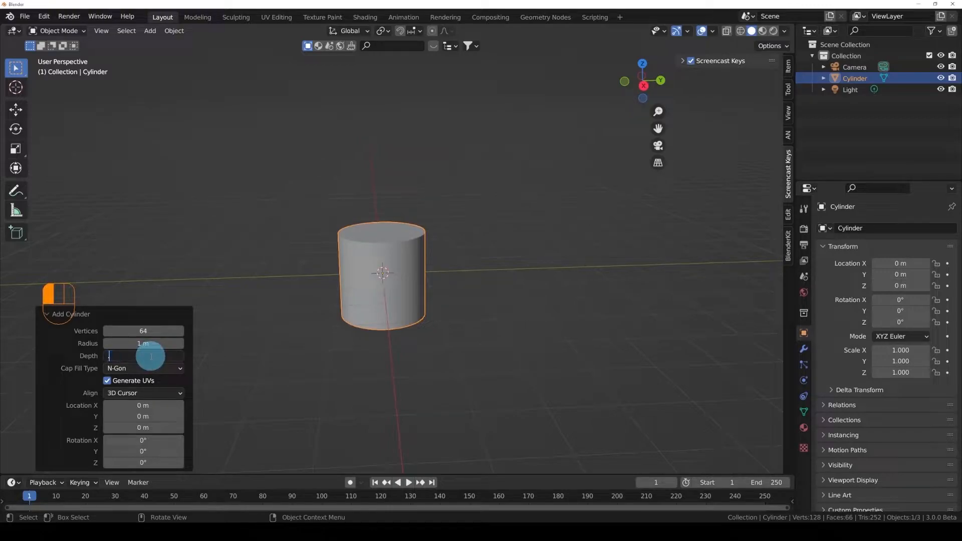
type(".1")
key("Return")
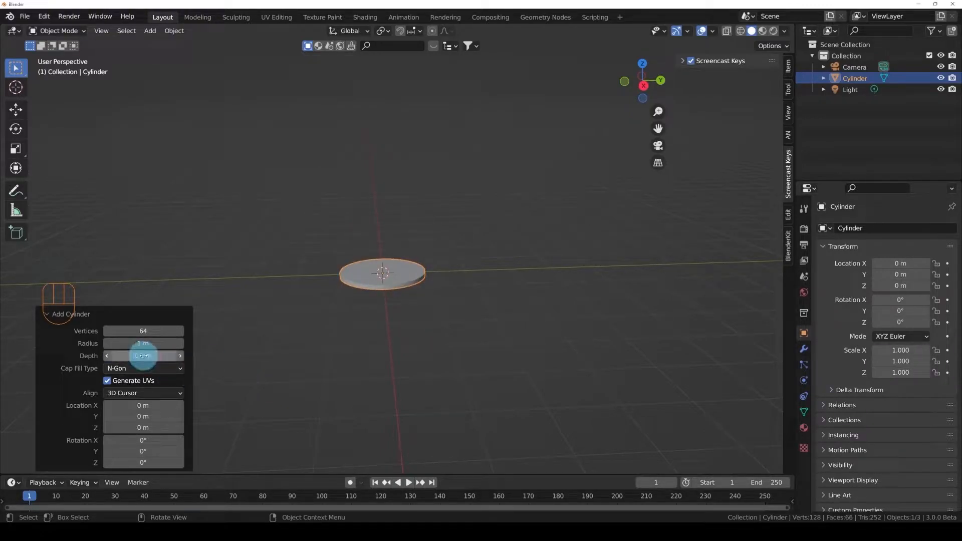
middle_click_drag(335, 303, 402, 284)
scroll(401, 285, "up", 4)
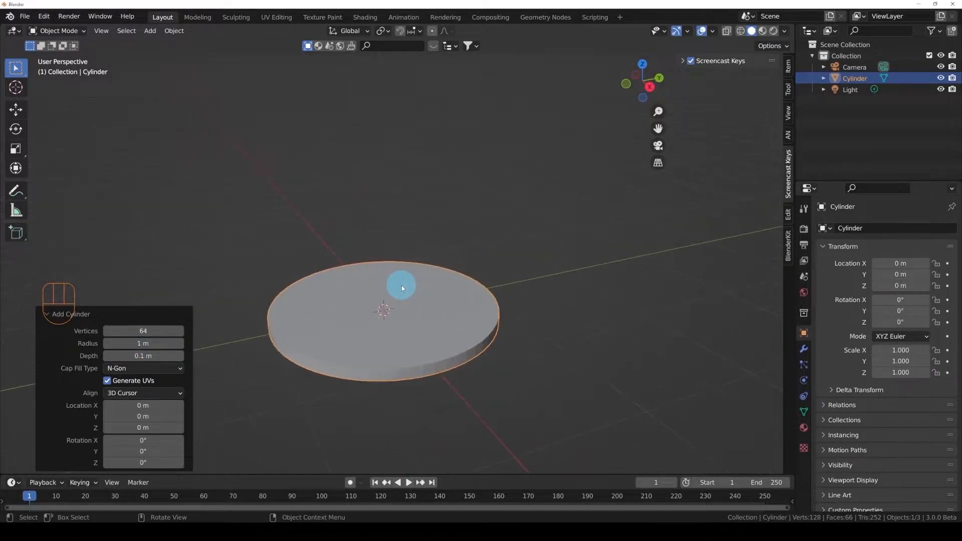
mouse_move(419, 316)
middle_mouse_down()
mouse_move(447, 311)
mouse_move(431, 312)
middle_mouse_up()
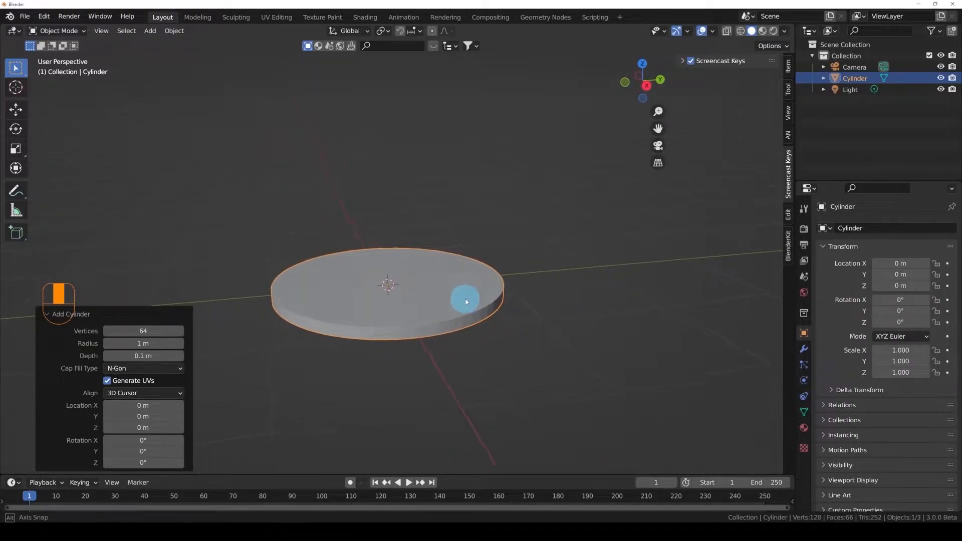
middle_click_drag(464, 307, 565, 294, "shift")
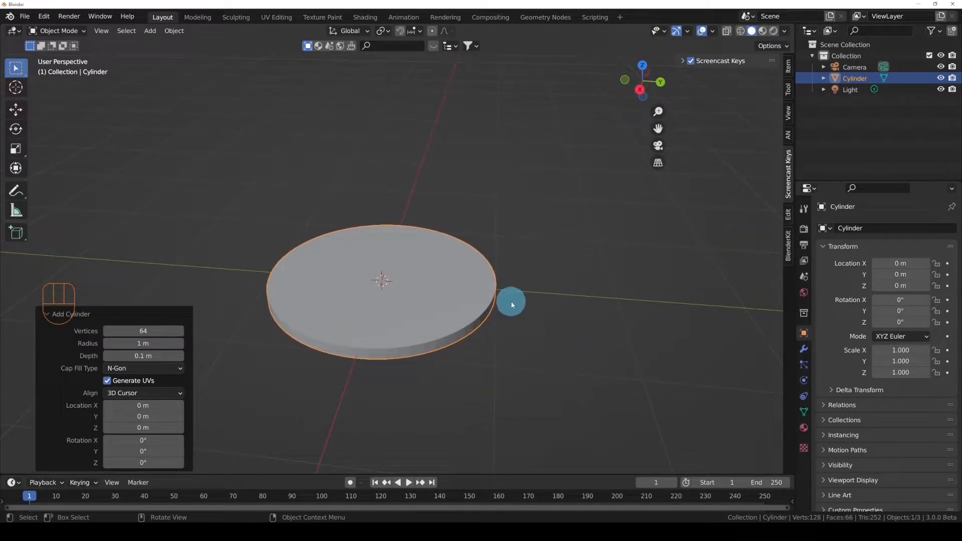
middle_click_drag(443, 334, 484, 321)
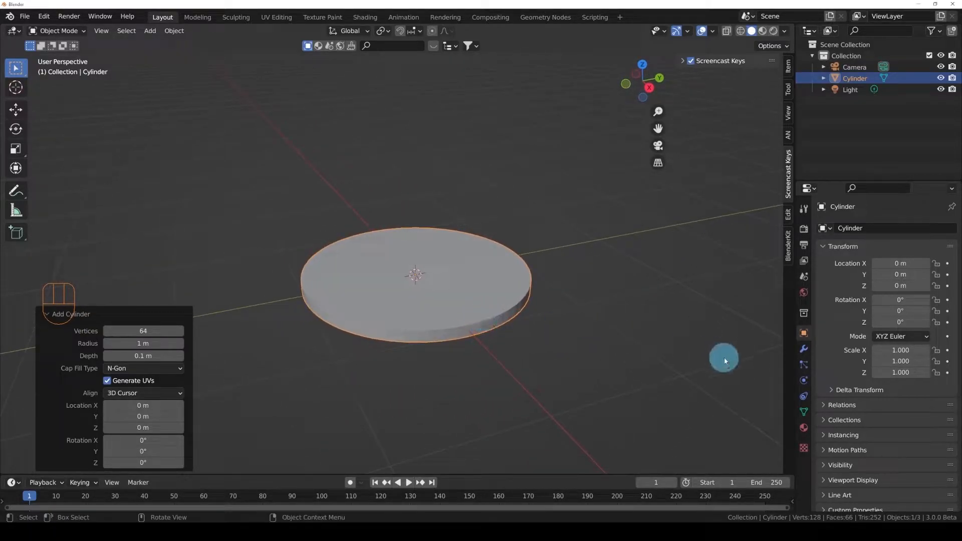
- Set the scene's length unit to Centimeters
left_click(804, 277)
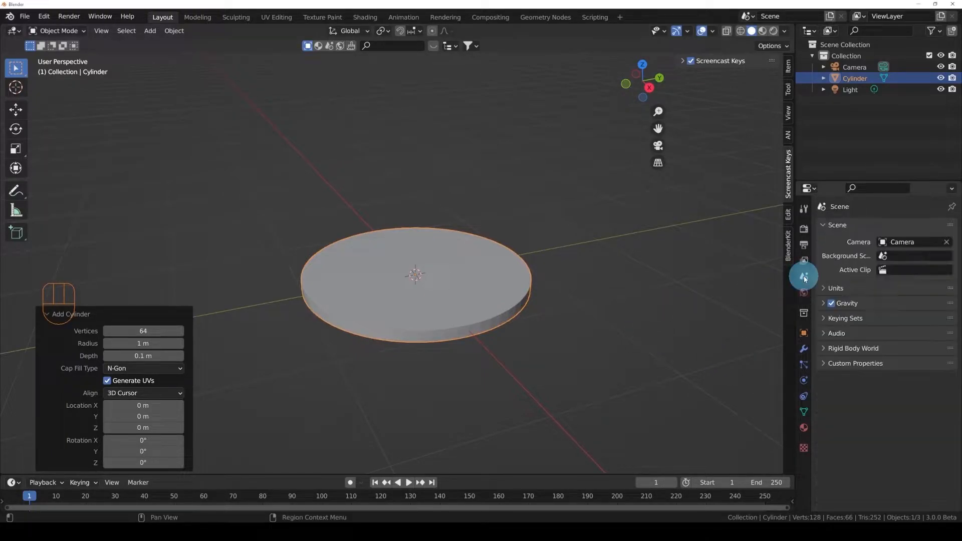
left_click(851, 289)
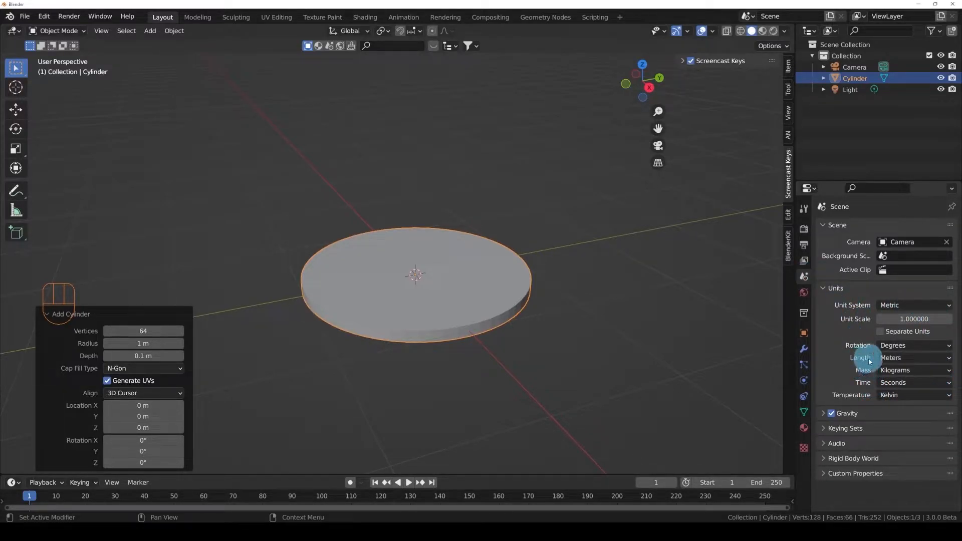
left_click(891, 358)
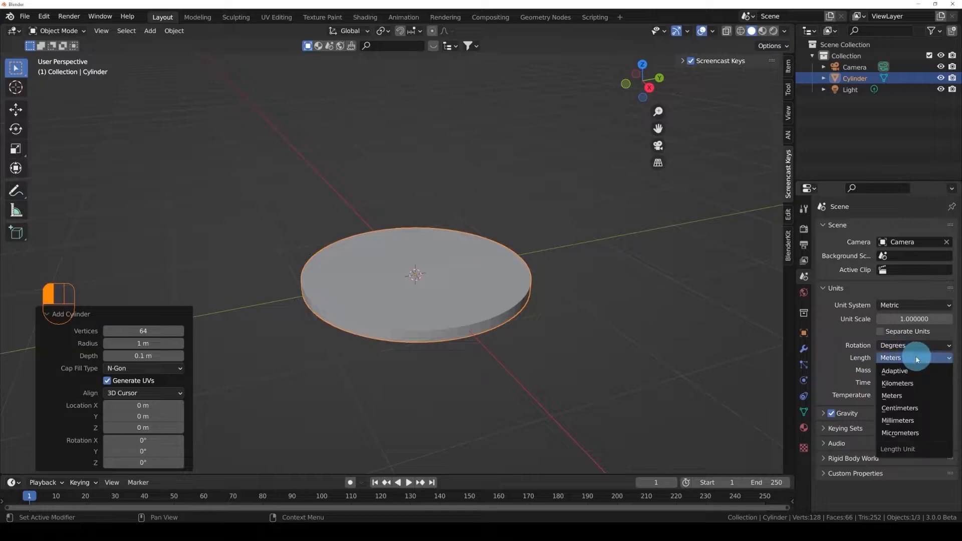
left_click(902, 408)
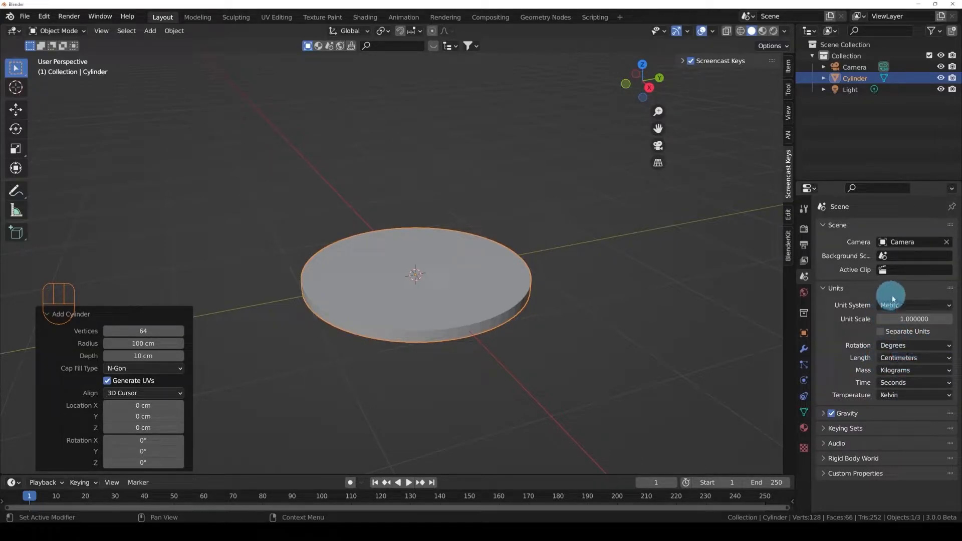
- Switch the scene's unit system to Imperial, and return it to Metric with length in Centimeters
left_click(915, 303)
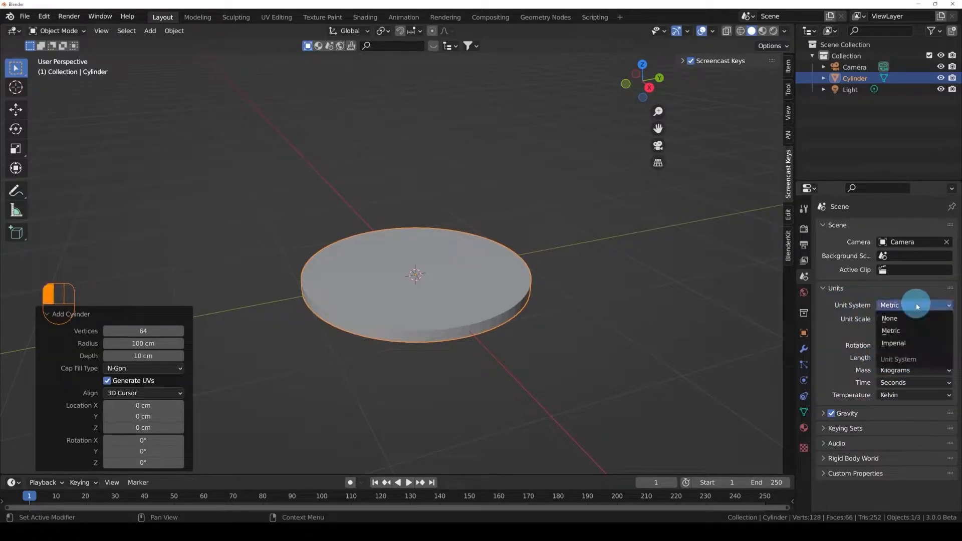
left_click(912, 341)
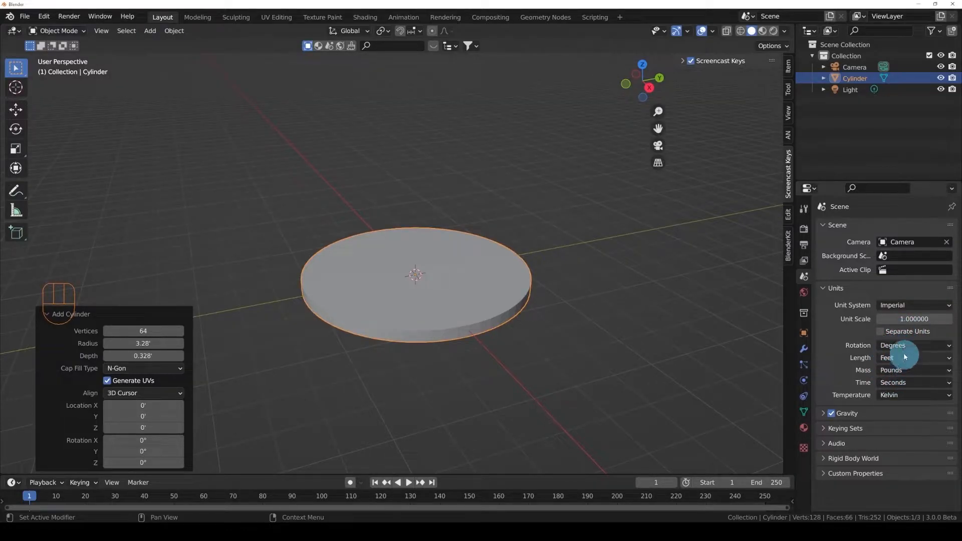
left_click(909, 305)
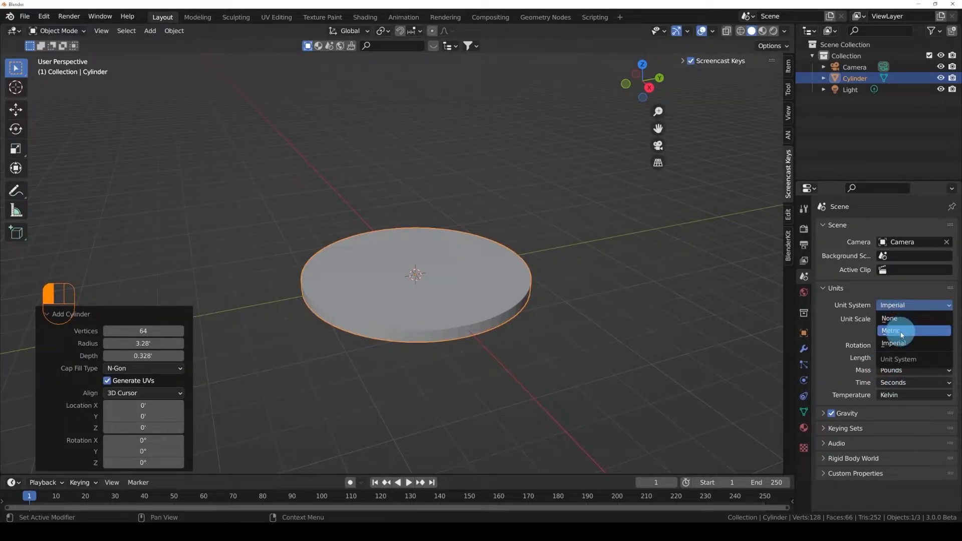
left_click(901, 334)
left_click(890, 358)
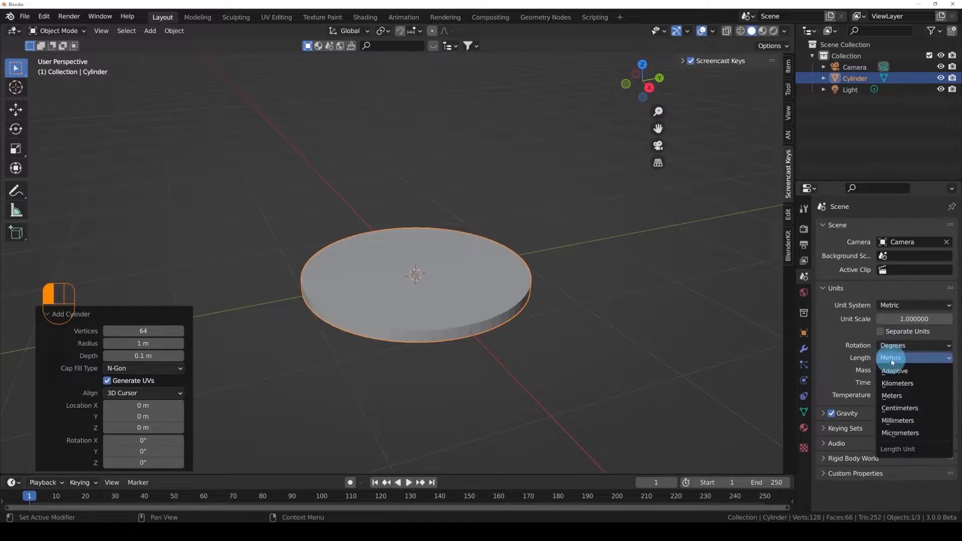
left_click(899, 408)
- Try a depth of 10 for the cylinder, and set the depth back to 0.1 m
middle_click_drag(573, 313, 566, 309)
middle_click_drag(477, 318, 520, 295)
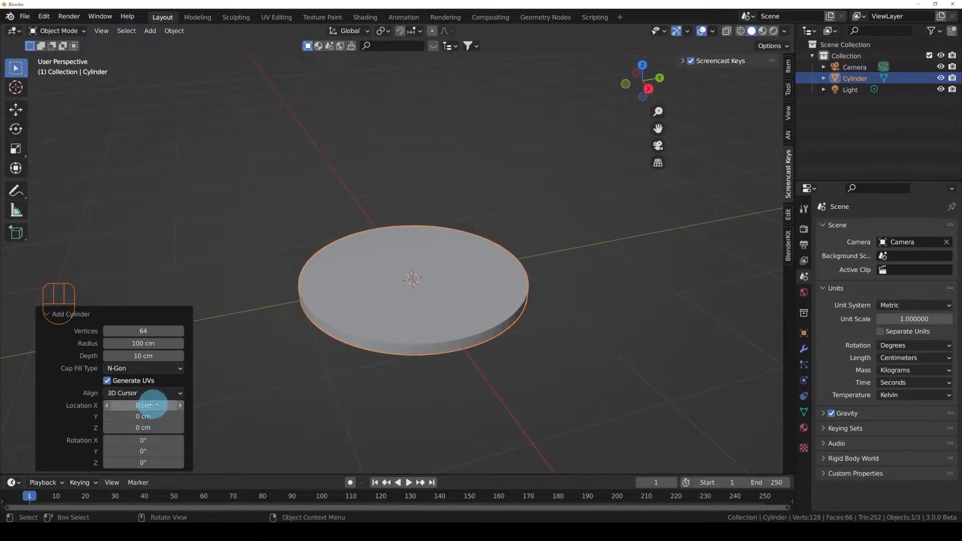
left_click(123, 356)
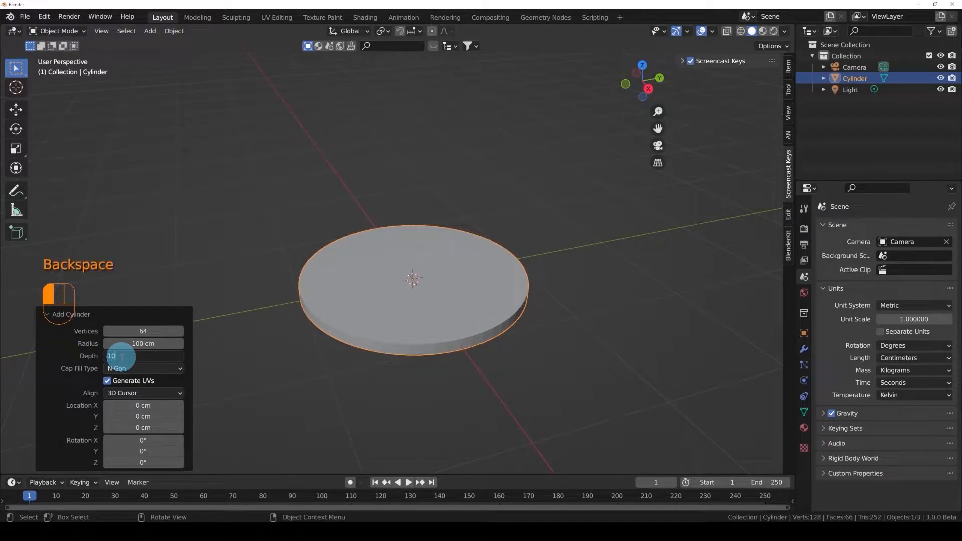
key("Return")
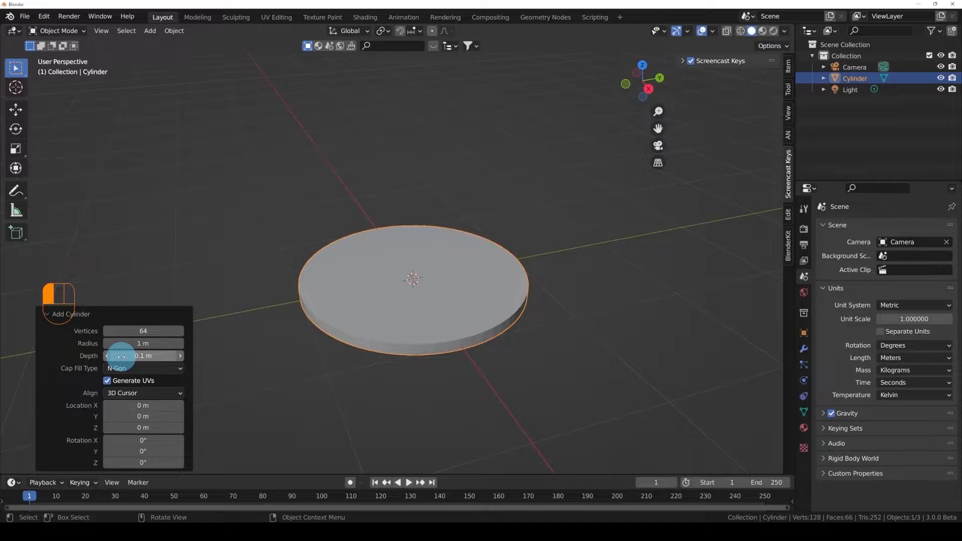
left_click(145, 354)
type("10")
key("Return")
left_click(146, 355)
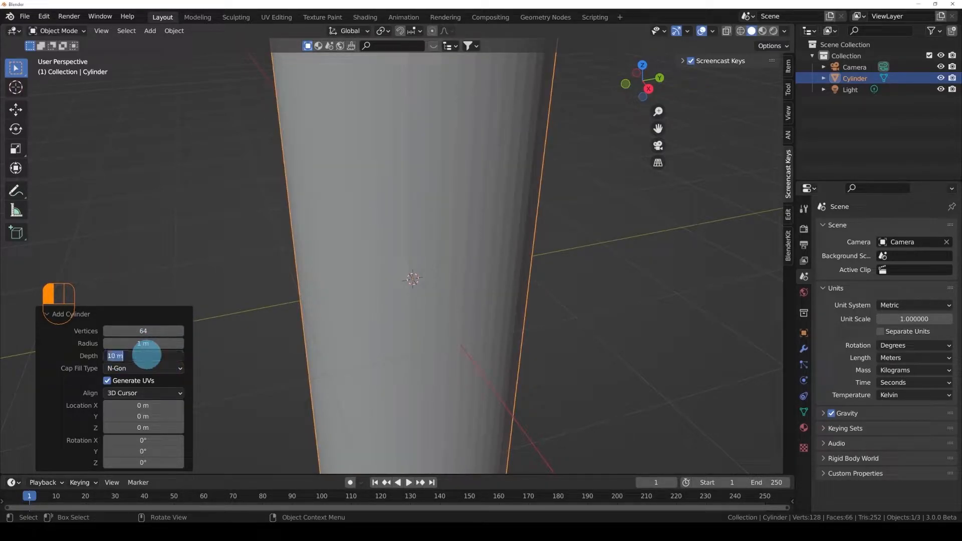
type("0.1")
key("Return")
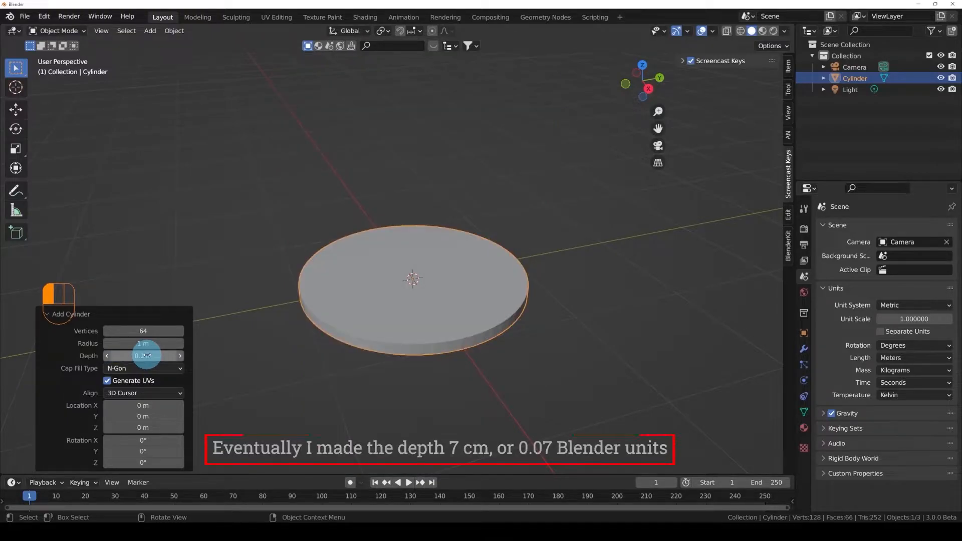
- Change the scene's length unit from Meters to Centimeters again
left_click(897, 357)
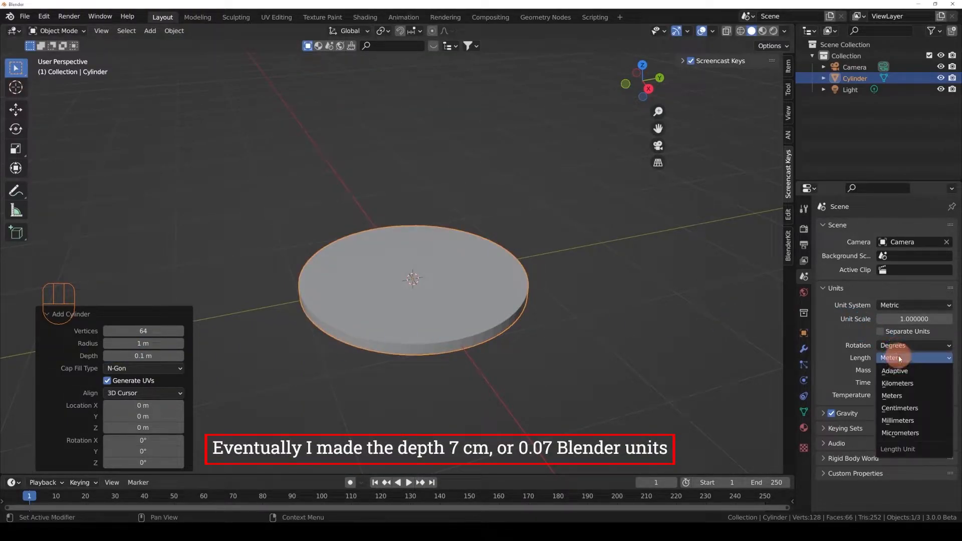
left_click(893, 408)
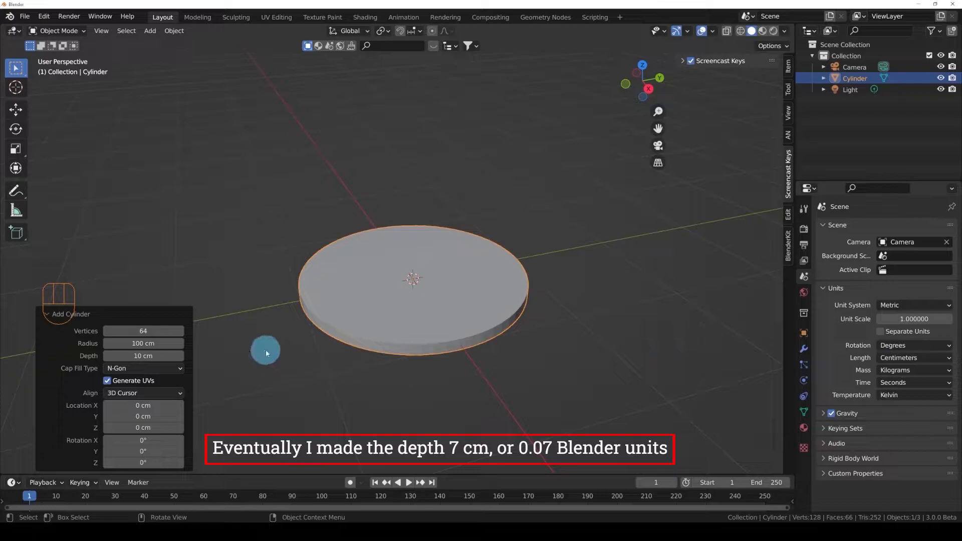
left_click(168, 356)
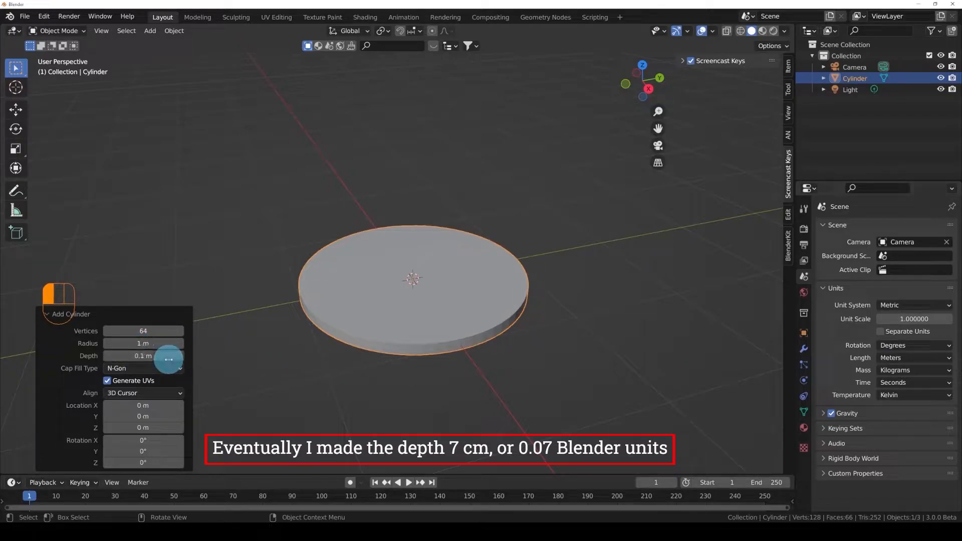
middle_click_drag(379, 314, 442, 300)
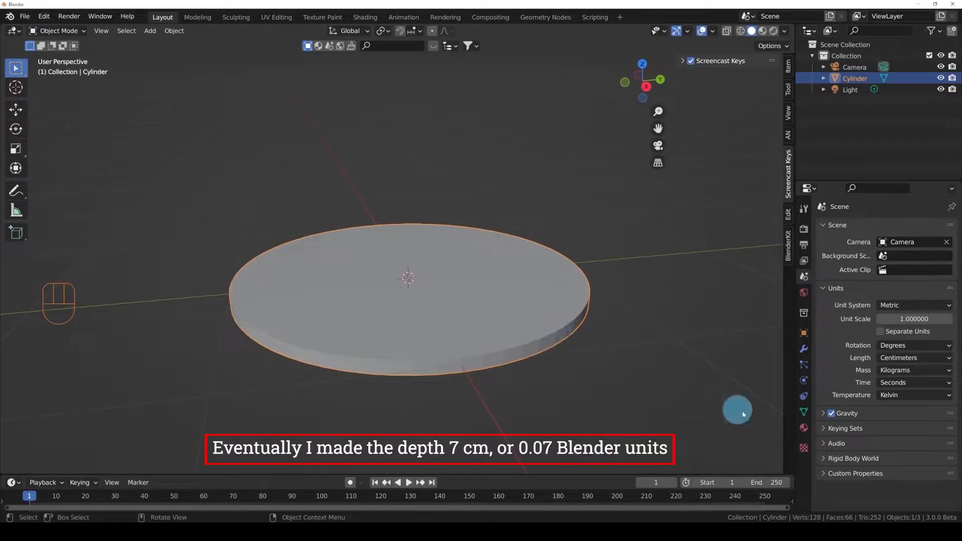
- Add a Bevel modifier to the cylinder
left_click(804, 349)
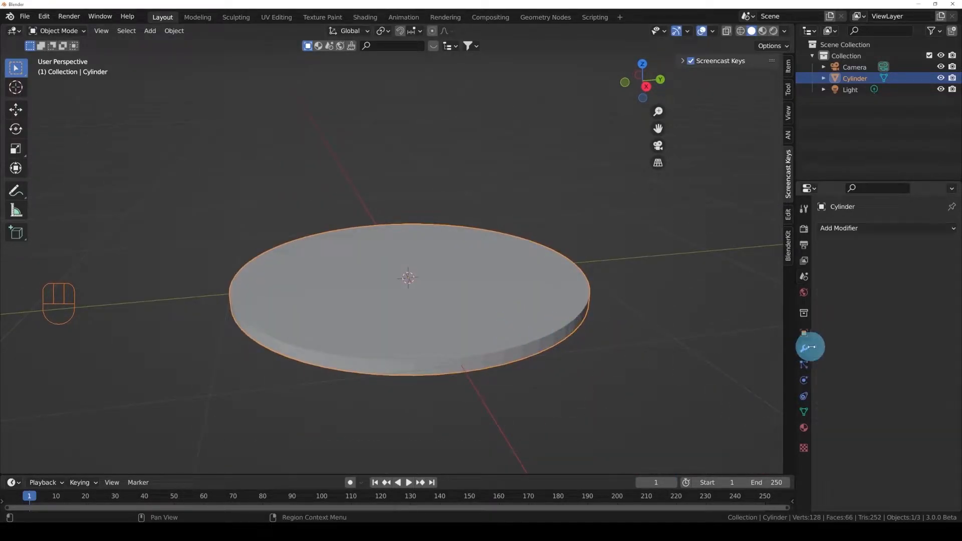
left_click(870, 229)
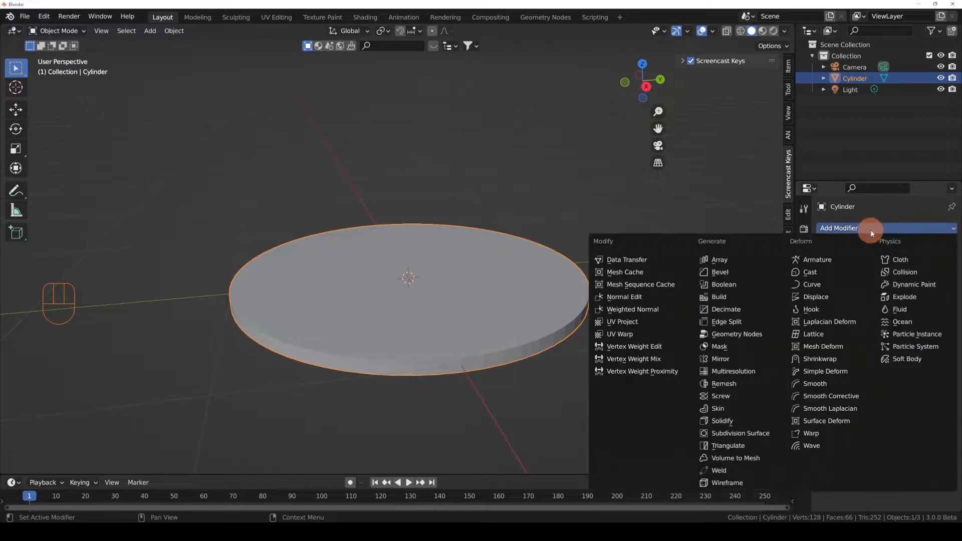
left_click(723, 274)
left_click(562, 305)
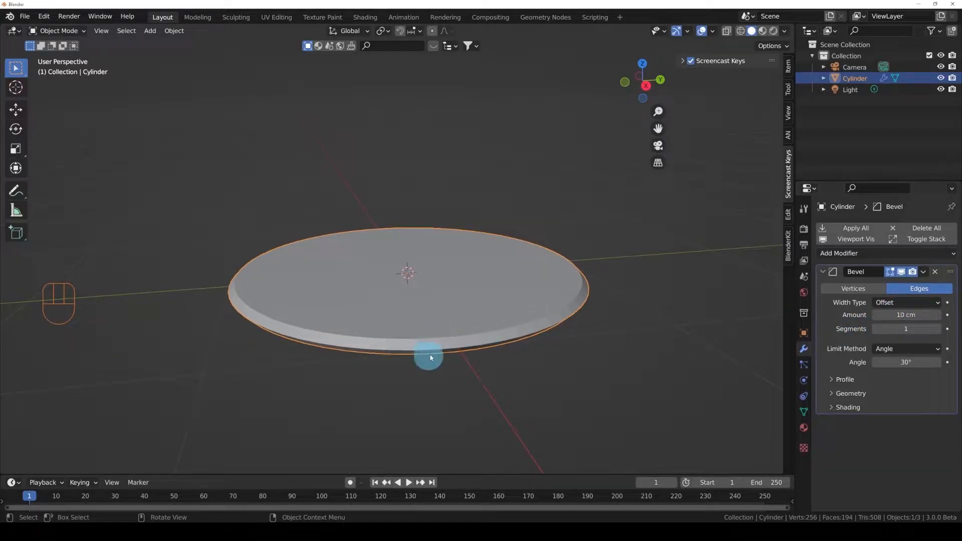
- Try a bevel amount of 1 cm on the cylinder, and set the amount to 3 cm
left_click(905, 314)
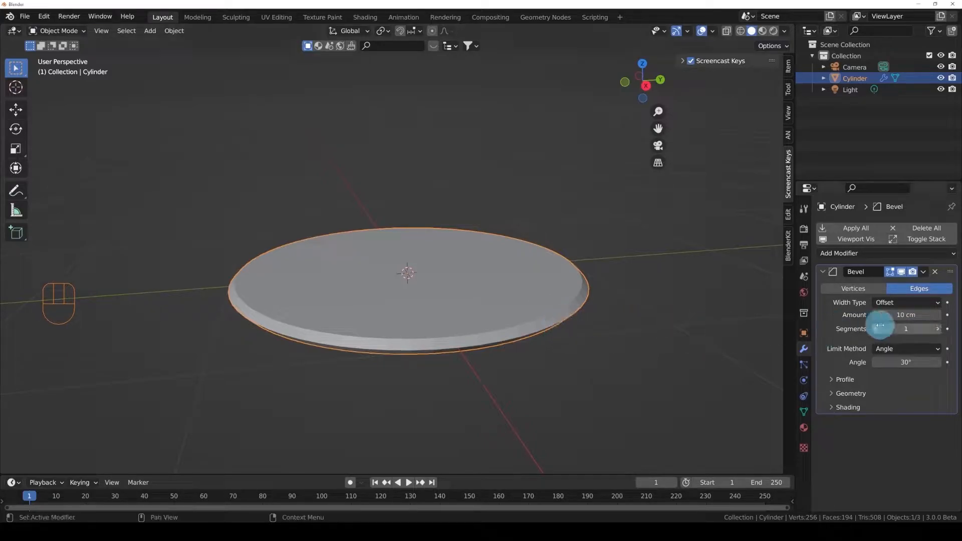
left_click(919, 315)
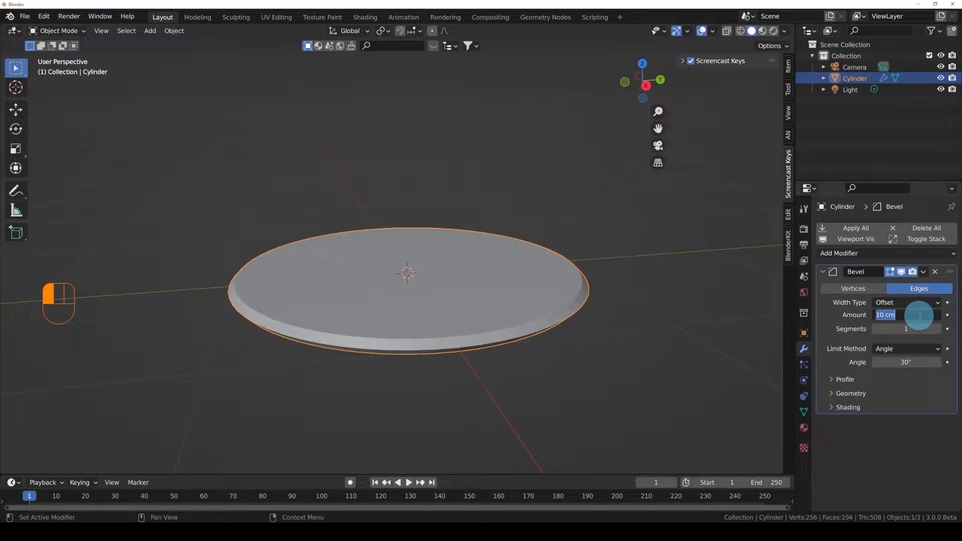
type("1")
key("Return")
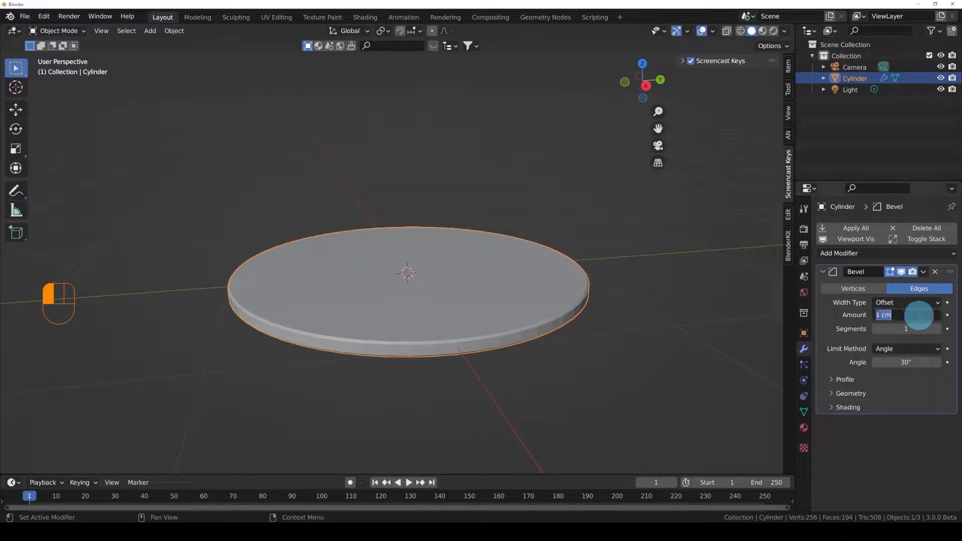
left_click(919, 316)
type("3")
key("Return")
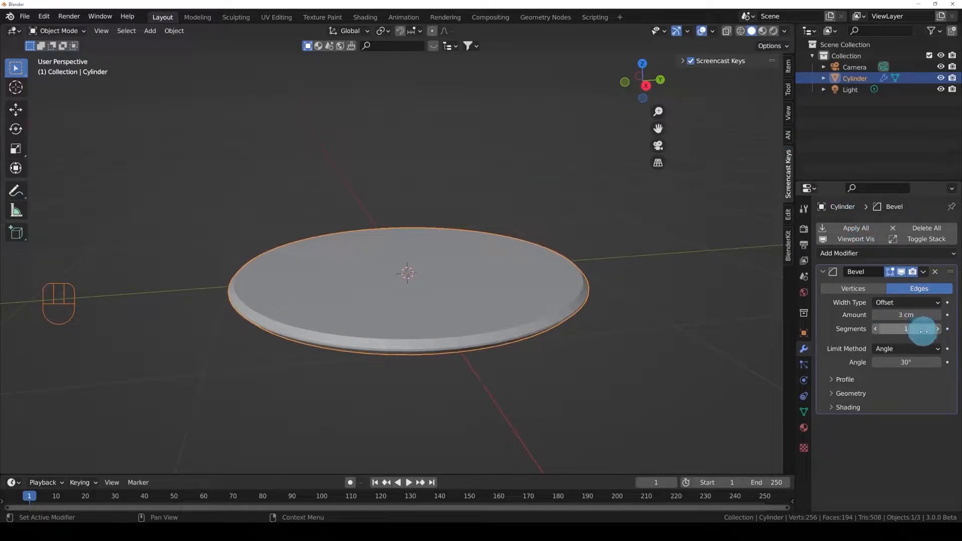
- Raise the Bevel modifier's segments to 4 to round the disc's rim
left_click(939, 329)
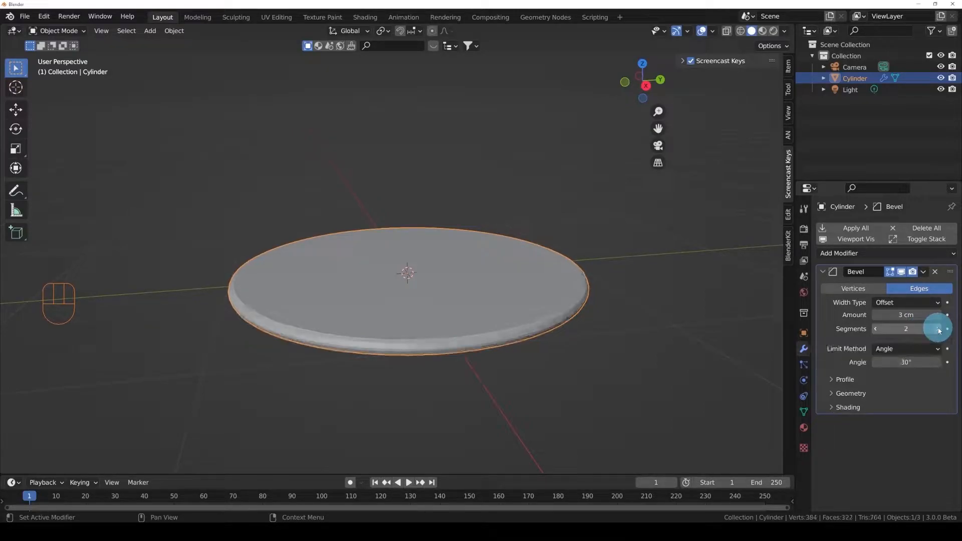
left_click(939, 329)
middle_click_drag(604, 278, 499, 302)
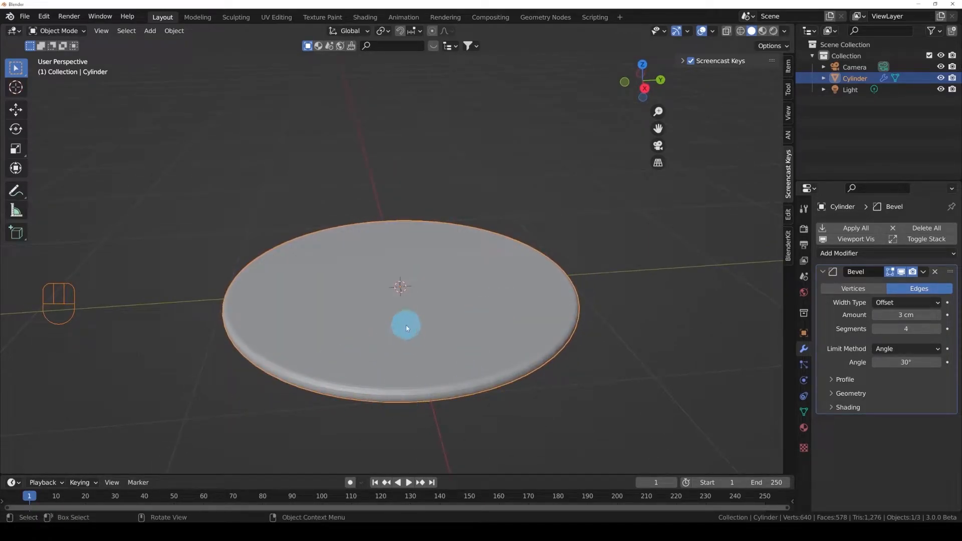
- Apply Shade Smooth to the beveled cylinder
right_click(393, 316)
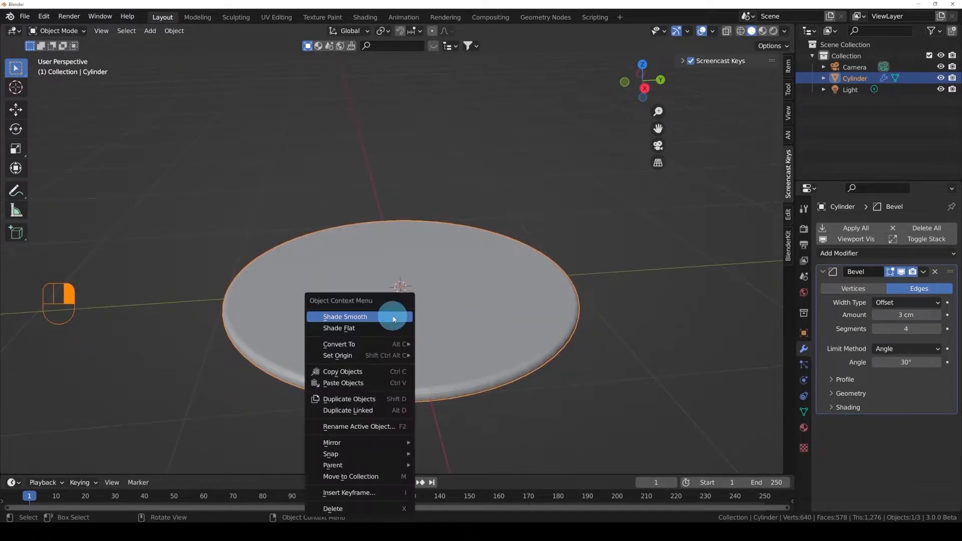
left_click(335, 318)
middle_click_drag(332, 316, 410, 310)
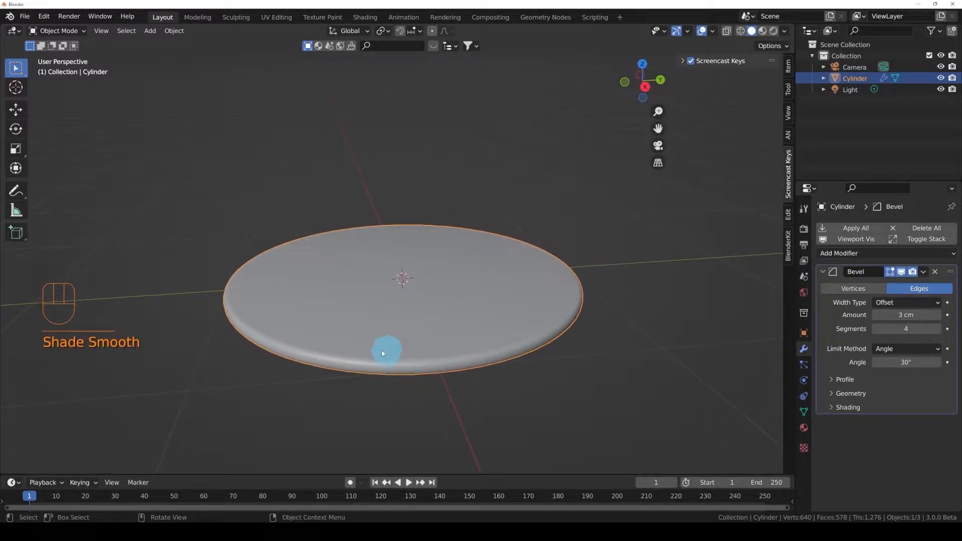
- Deselect the disc and examine its smooth-shaded rim up close and as a whole
scroll(343, 361, "up", 2)
scroll(343, 359, "up", 3)
middle_click_drag(344, 355, 408, 277, "shift")
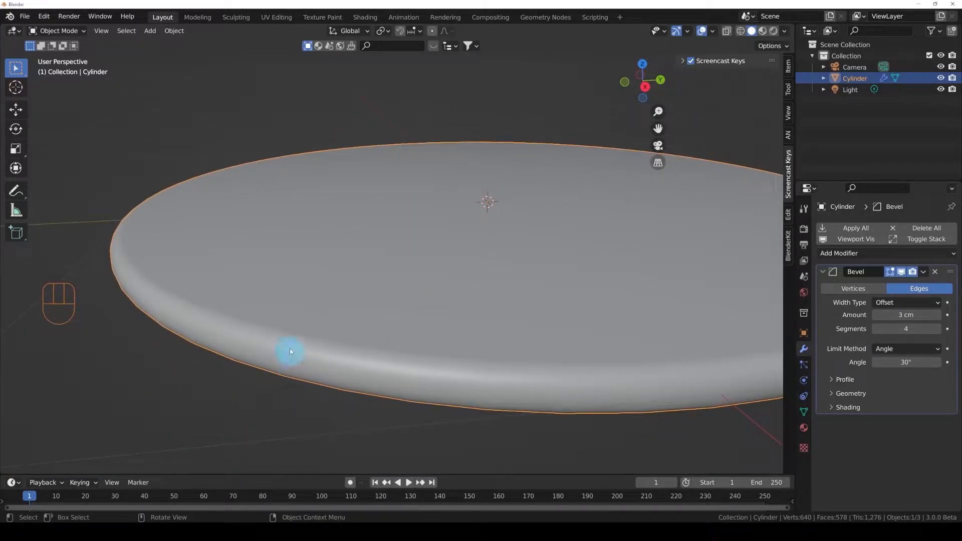
middle_click_drag(337, 352, 340, 357)
key("alt+a")
scroll(365, 344, "down", 4)
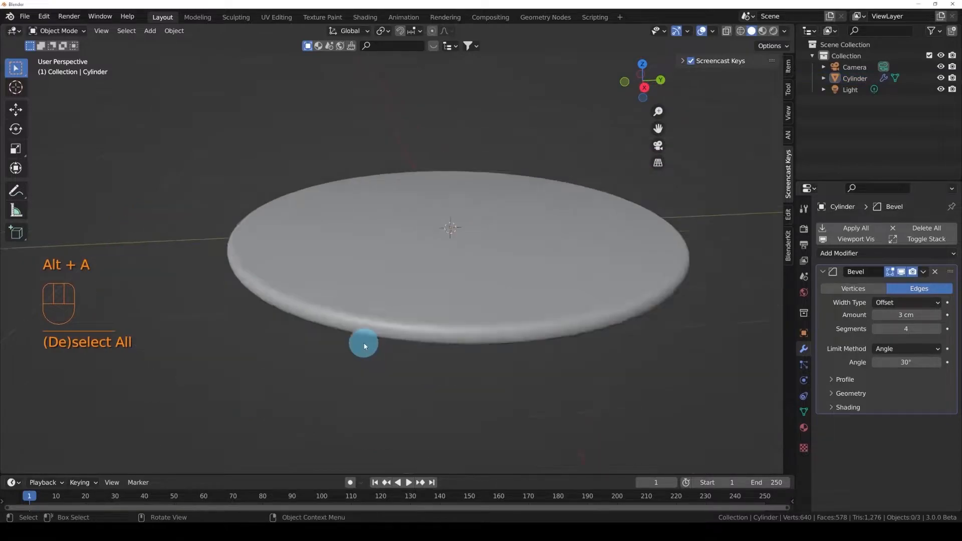
scroll(400, 321, "down", 2, "shift")
middle_click_drag(414, 309, 389, 333, "shift")
middle_click_drag(389, 334, 418, 336)
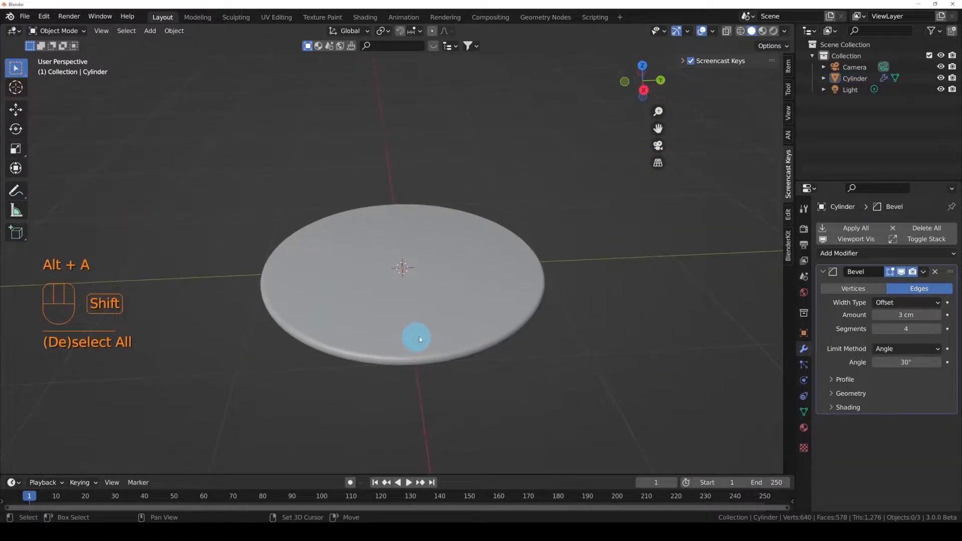
middle_click_drag(436, 302, 399, 271)
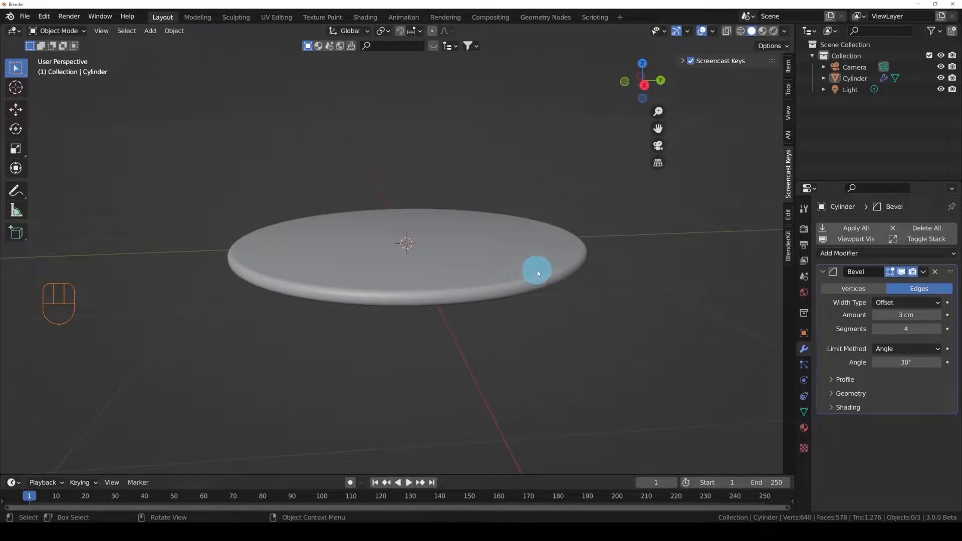
- Select the disc and scale it along the Z axis to about 0.45 to make it thinner
left_click(581, 267)
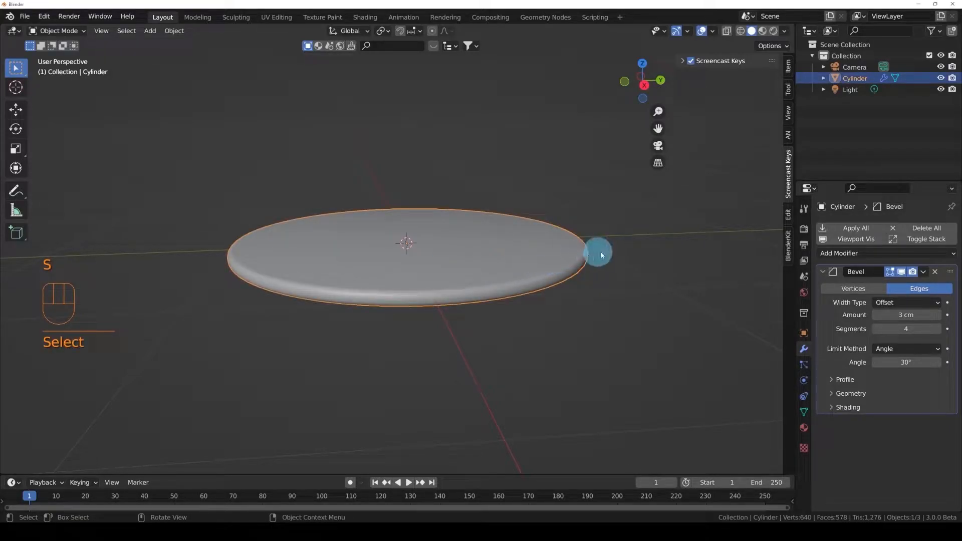
key("s")
key("z")
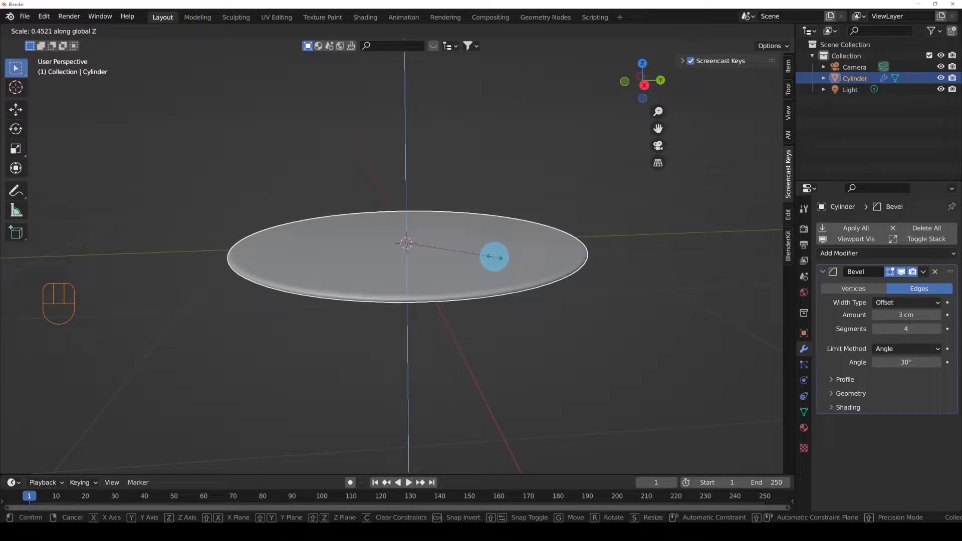
left_click(492, 258)
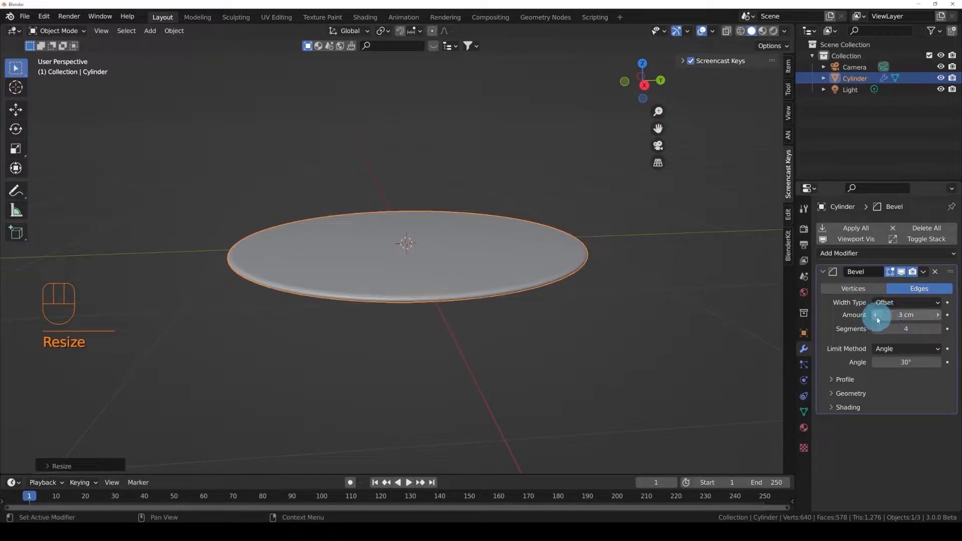
- Set the Bevel modifier's amount to 2 cm on the thinned disc after trying 1 cm
left_click(909, 314)
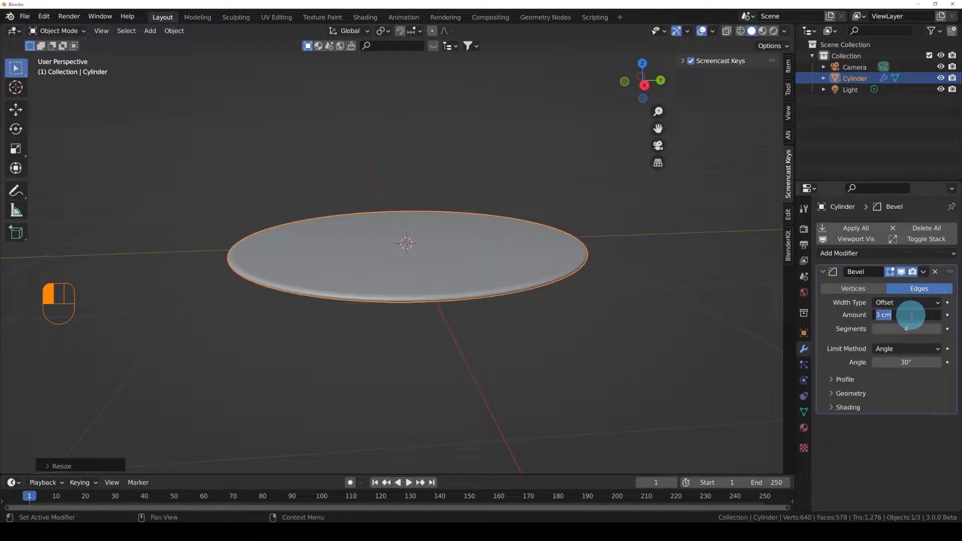
type("1")
key("Return")
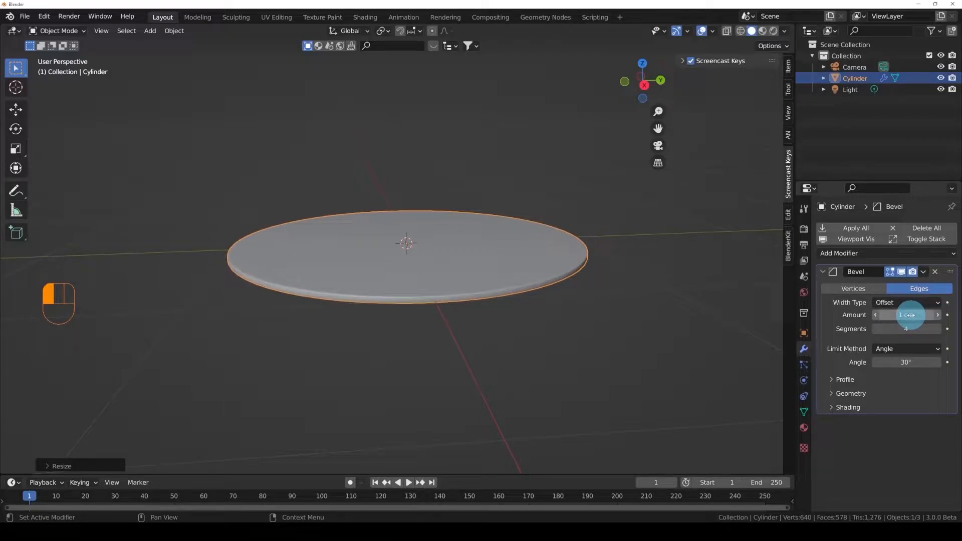
type("2")
key("Return")
middle_click_drag(699, 314, 614, 283)
mouse_move(499, 308)
middle_mouse_down("shift")
mouse_move(566, 300)
mouse_move(492, 311)
mouse_move(497, 302)
middle_mouse_up("shift")
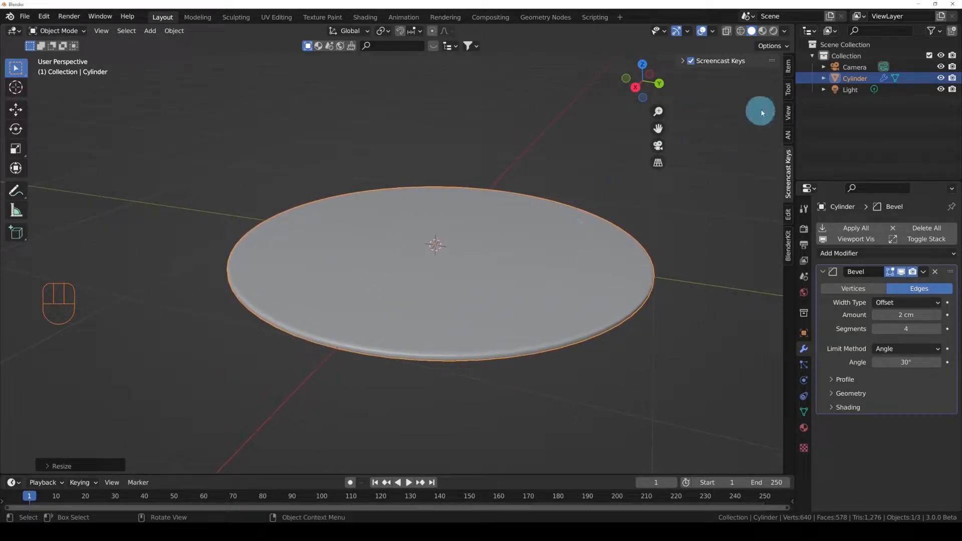
- Set the disc's Z dimension to 3 cm in its transform properties
left_click(789, 65)
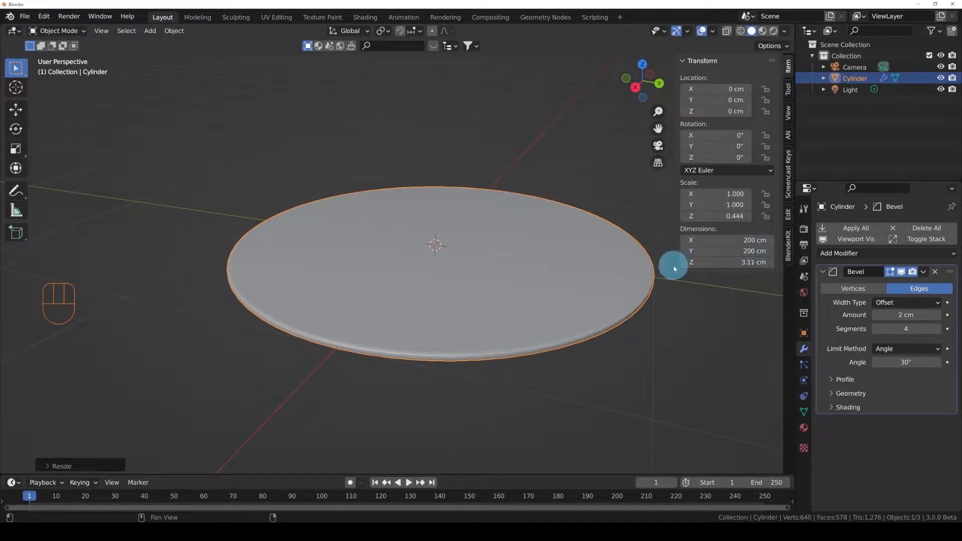
left_click(731, 261)
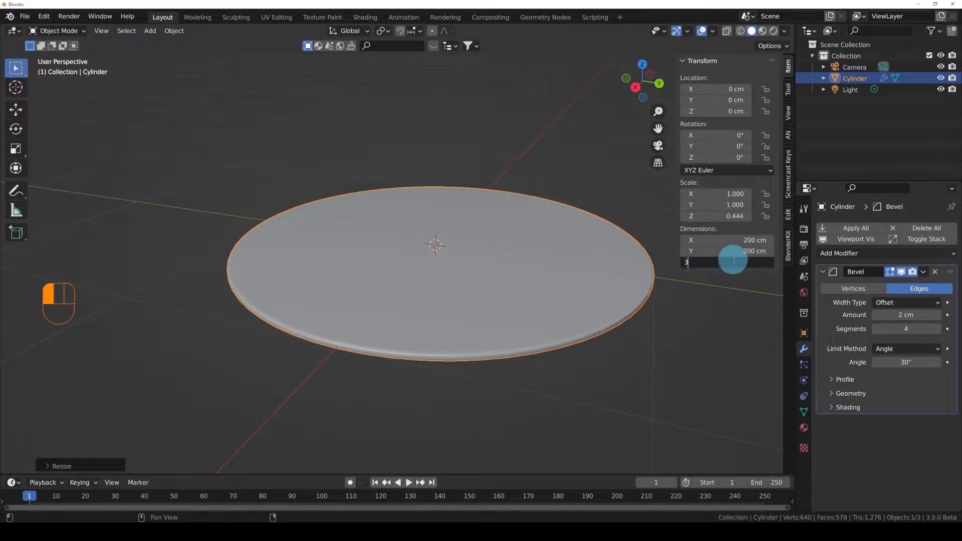
key("Return")
middle_click_drag(461, 309, 440, 311)
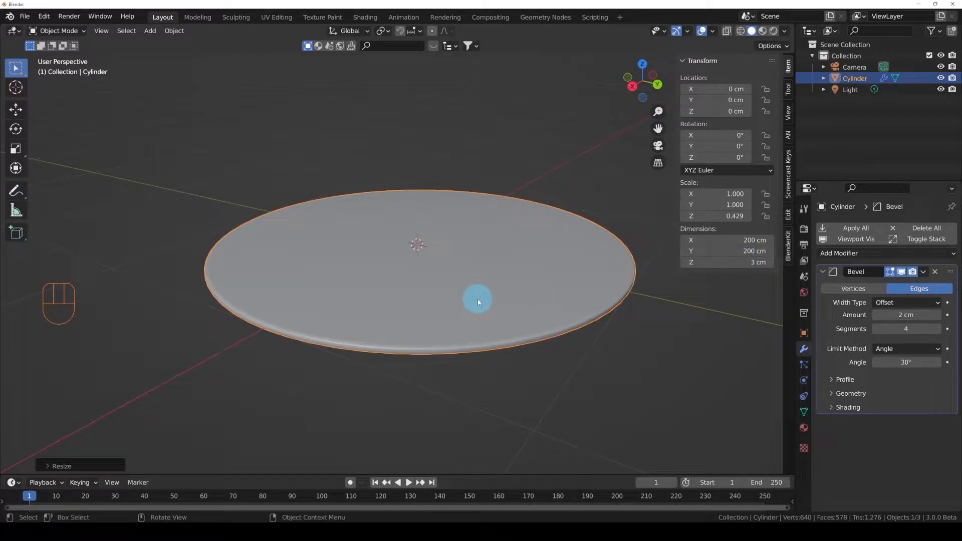
key("s")
key("z")
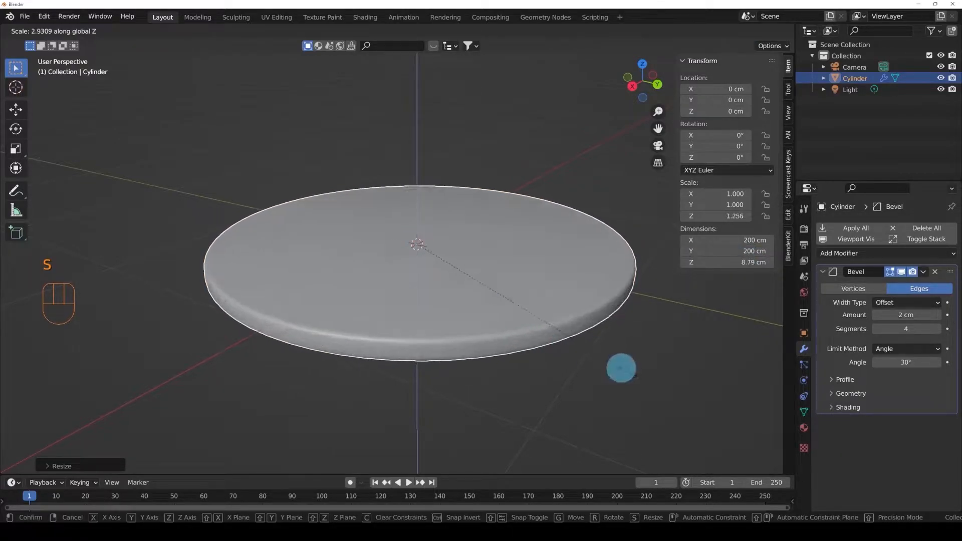
right_click(586, 321)
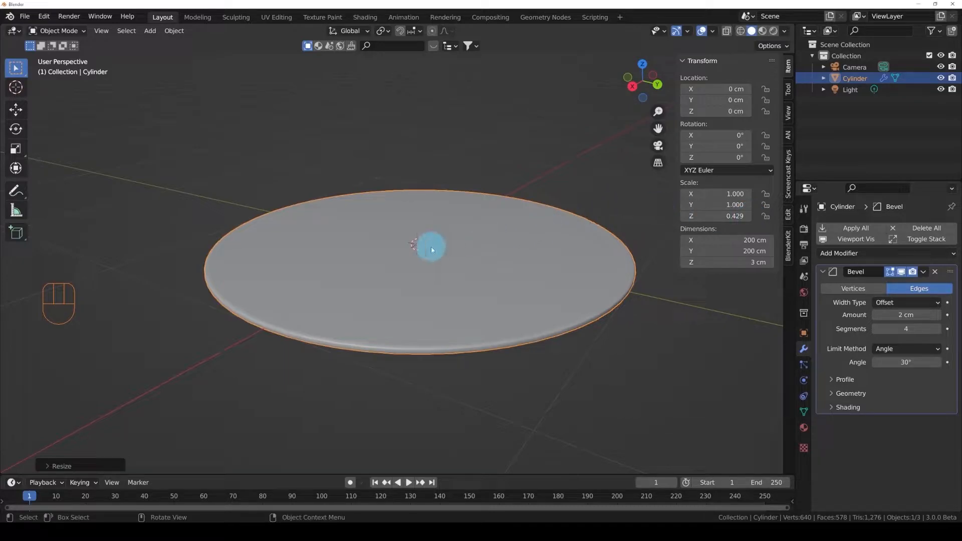
- Apply the disc's scale so that its bevel follows the actual dimensions
middle_click_drag(465, 243, 460, 249)
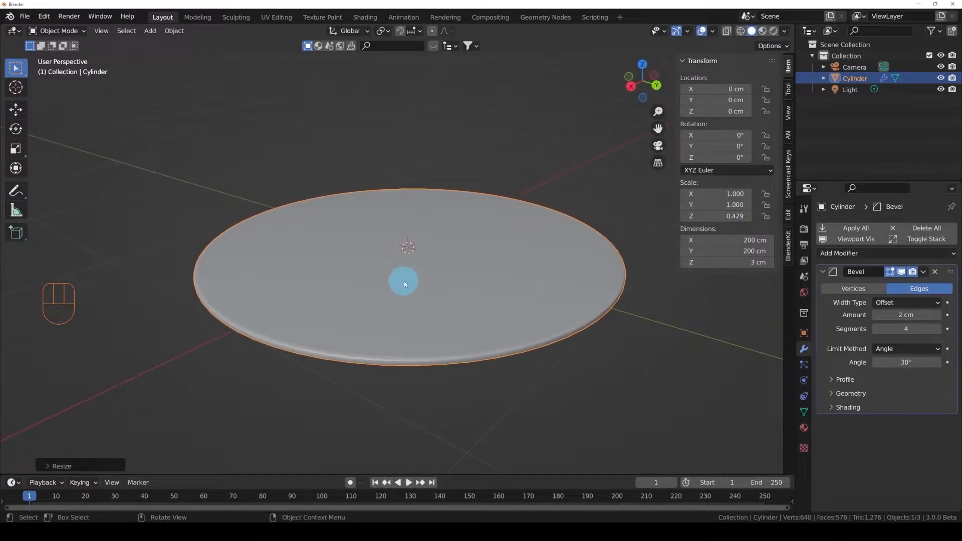
key("ctrl+a")
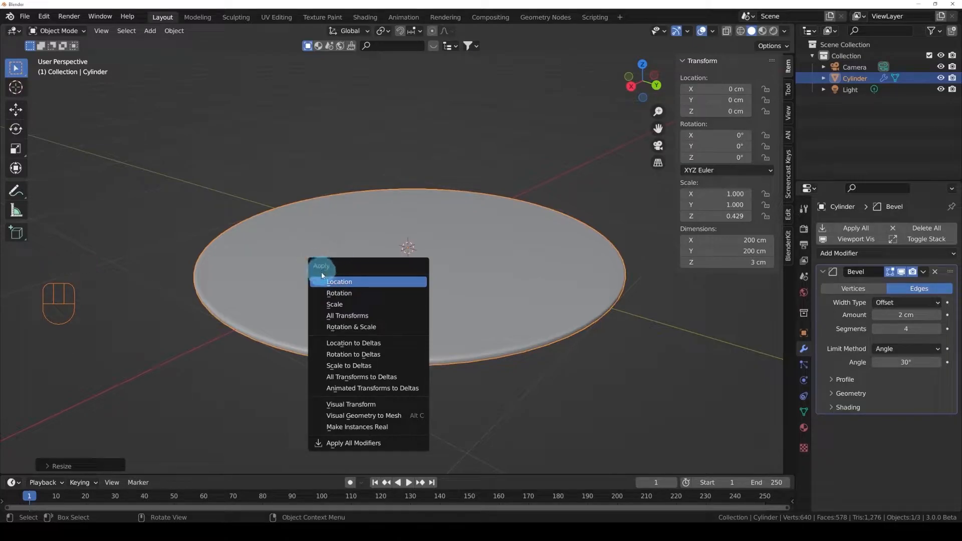
left_click(339, 306)
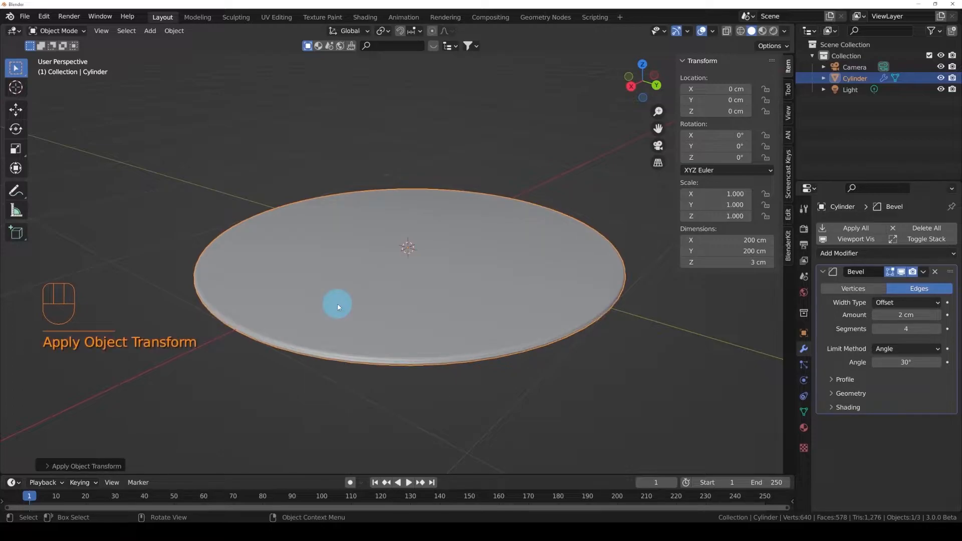
middle_click_drag(325, 272, 335, 275)
middle_click_drag(395, 253, 393, 258)
middle_click_drag(358, 223, 456, 232)
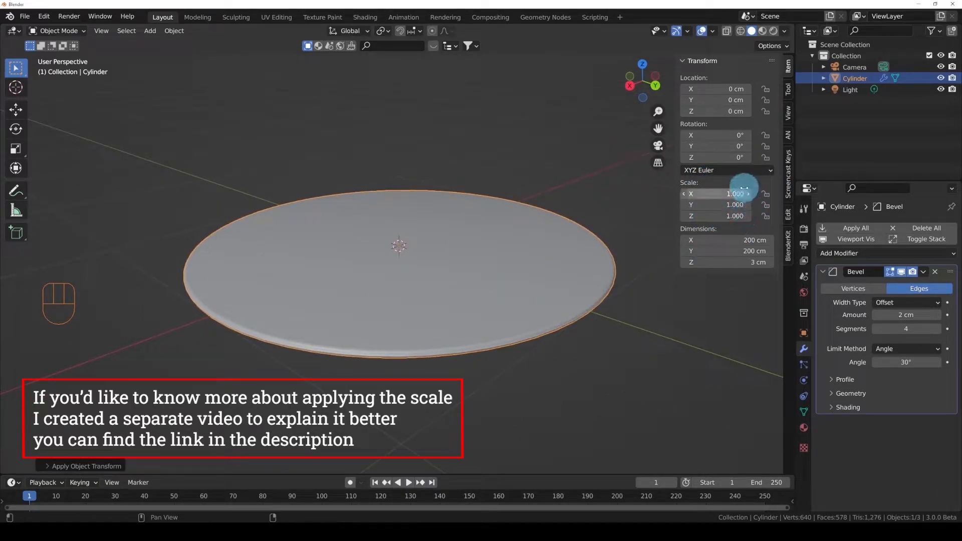
- Add a second cylinder mesh at the centre of the disc in Object Mode
middle_click_drag(512, 207, 508, 206)
middle_click_drag(406, 265, 423, 278, "shift")
middle_click_drag(421, 280, 422, 260, "shift")
middle_click_drag(344, 286, 395, 284)
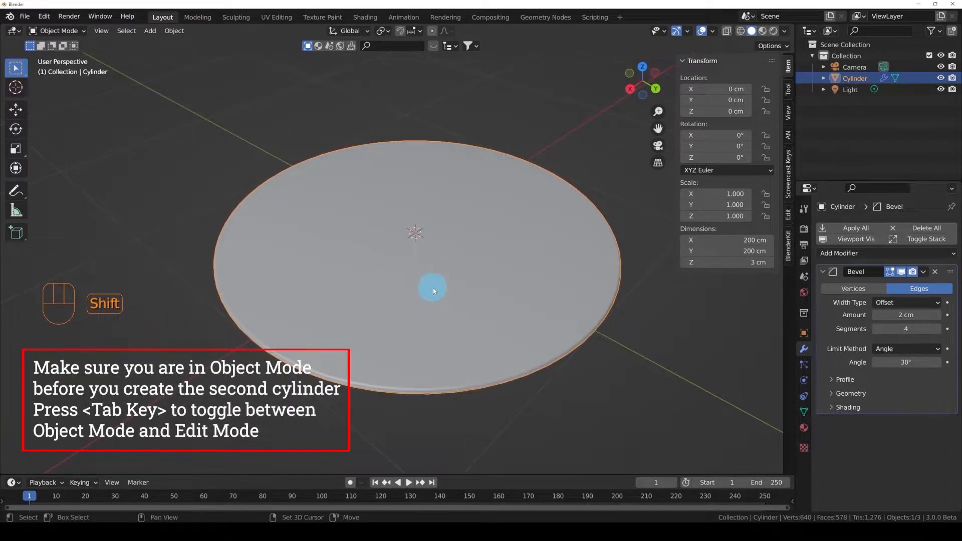
key("shift+a")
mouse_move(434, 288)
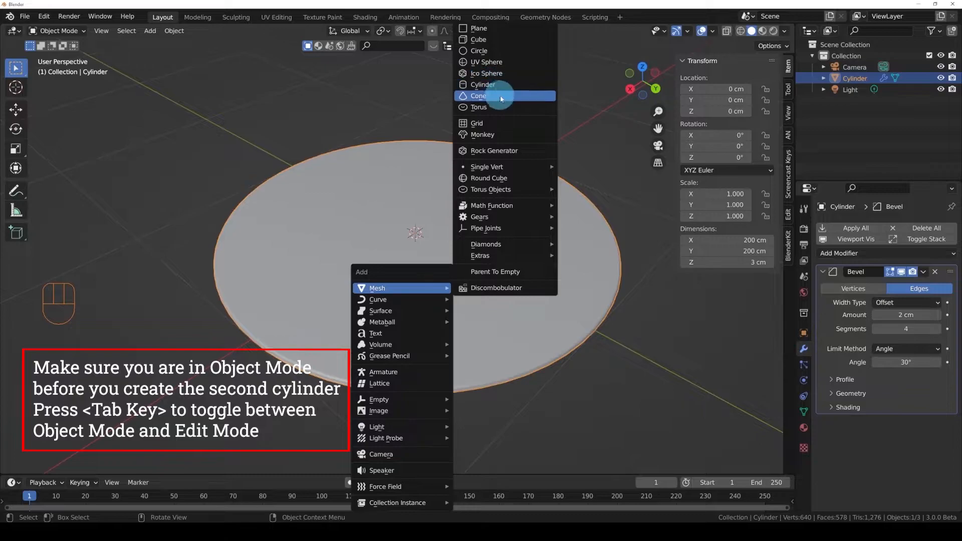
left_click(488, 85)
- Set the new cylinder's radius to 31 cm and its depth to 87 cm, keeping 64 vertices
middle_click_drag(473, 113, 476, 65)
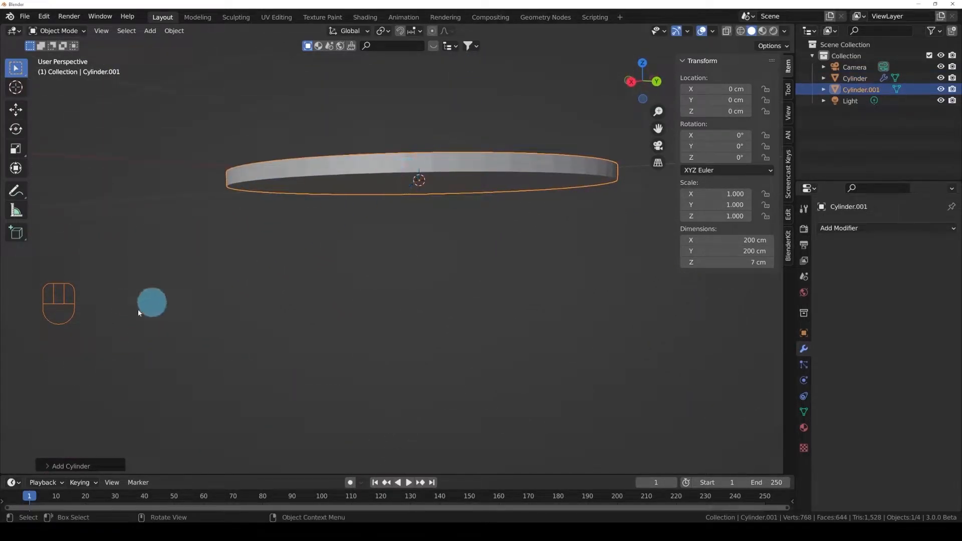
left_click(48, 467)
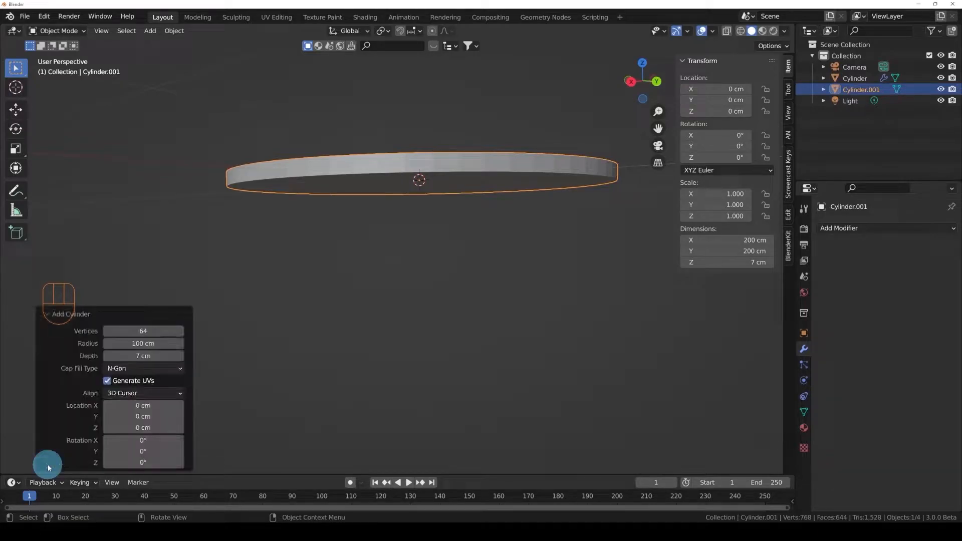
left_click(44, 443)
left_click_drag(139, 356, 124, 343)
middle_click_drag(377, 300, 375, 307)
left_click(145, 343)
left_click(159, 331)
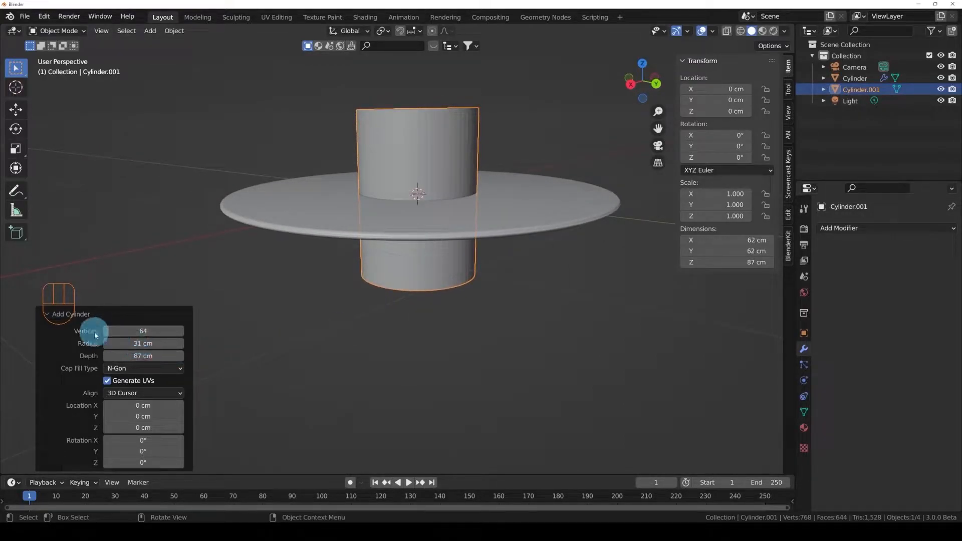
- Try 32 and 8 vertices on the new cylinder to compare the smoothness of its side faces
middle_click_drag(451, 159, 453, 161)
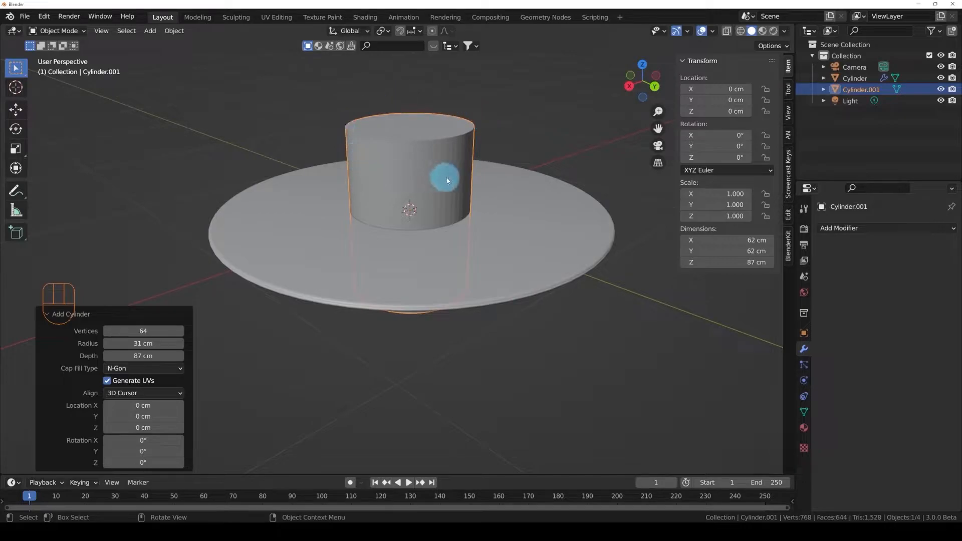
scroll(464, 166, "up", 4)
scroll(416, 167, "down", 3)
middle_click_drag(416, 167, 423, 200, "shift")
middle_click_drag(411, 200, 416, 172, "ctrl")
middle_click_drag(416, 172, 416, 199, "shift")
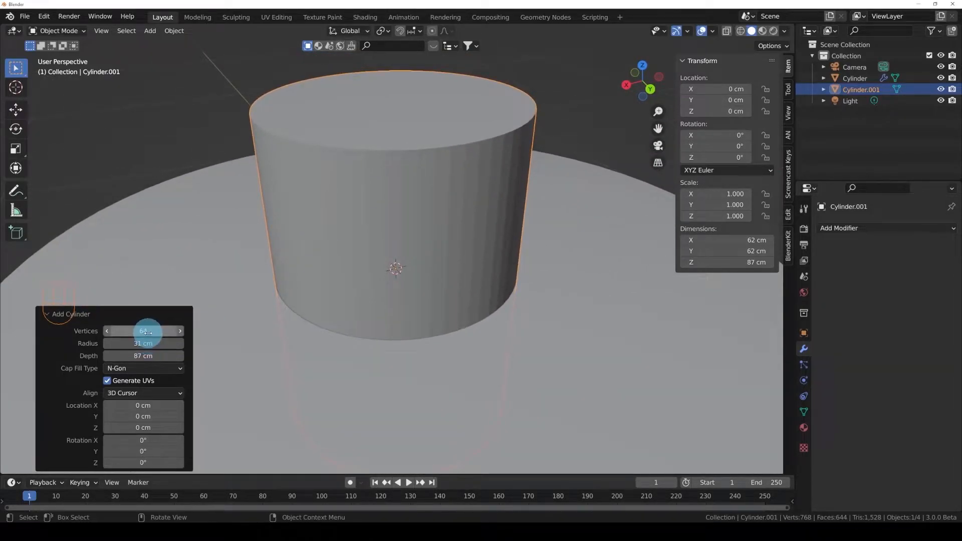
key("Return")
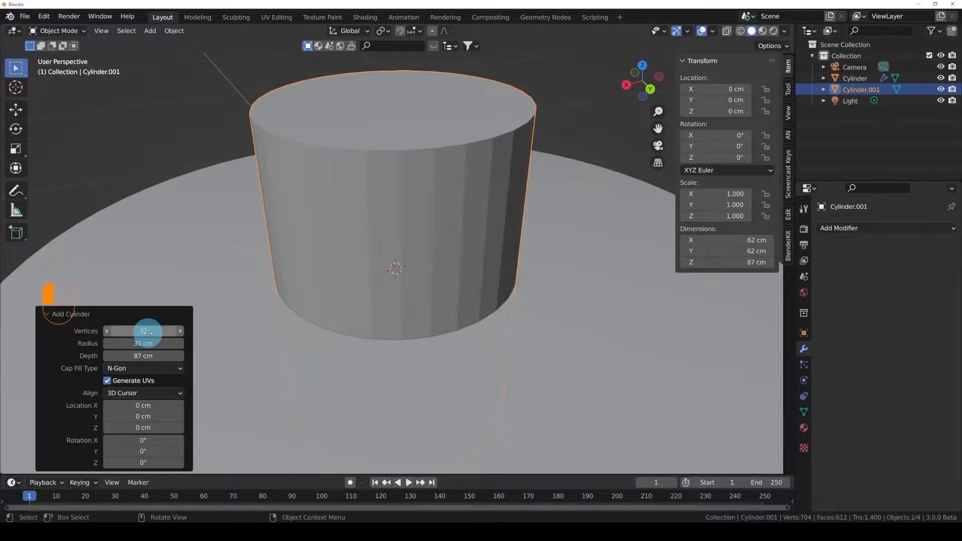
key("Return")
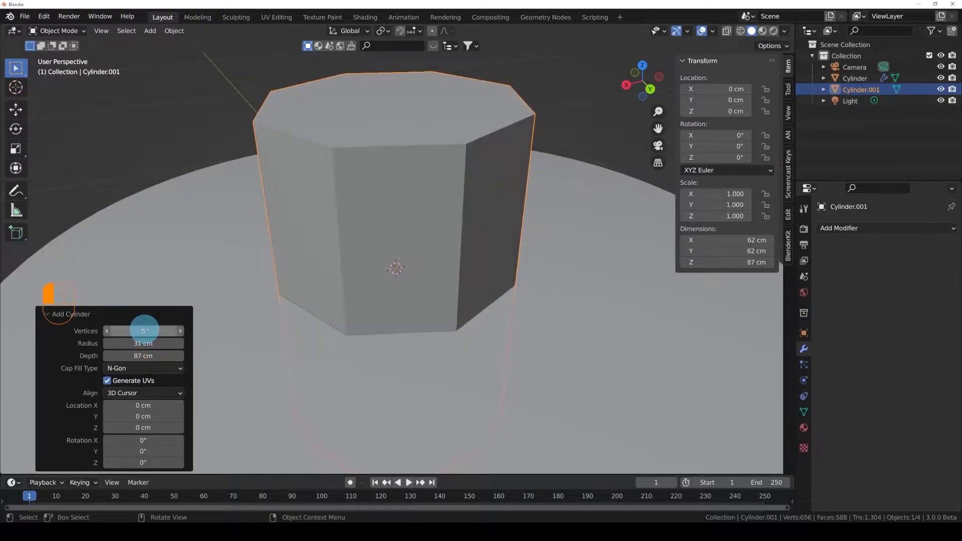
middle_click_drag(281, 296, 351, 180)
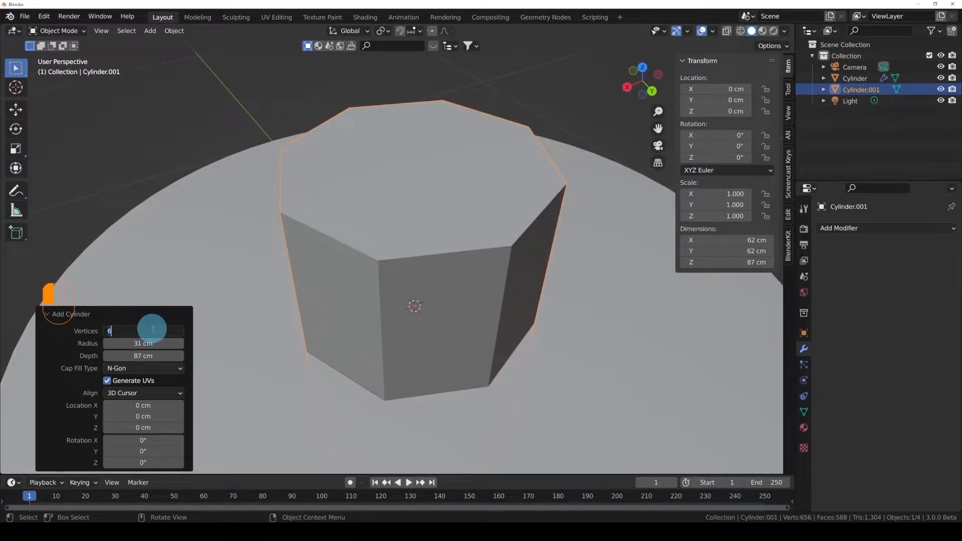
- Set the new cylinder's vertex count back to 64
left_click(153, 329)
type("64")
key("Return")
middle_click_drag(208, 356, 244, 347)
- Adjust the new cylinder's depth to 80 cm, checking its proportions in Front view, and finish its creation settings
mouse_move(136, 356)
left_mouse_down()
mouse_move(150, 353)
mouse_move(143, 356)
left_mouse_up()
middle_click_drag(361, 322, 380, 313)
key("KP_1")
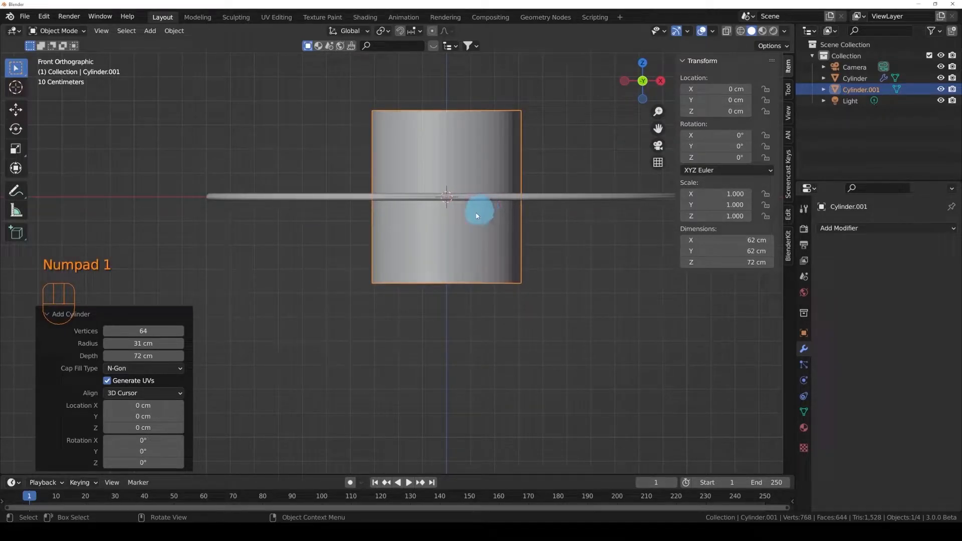
left_click(144, 356)
left_click_drag(148, 356, 148, 356)
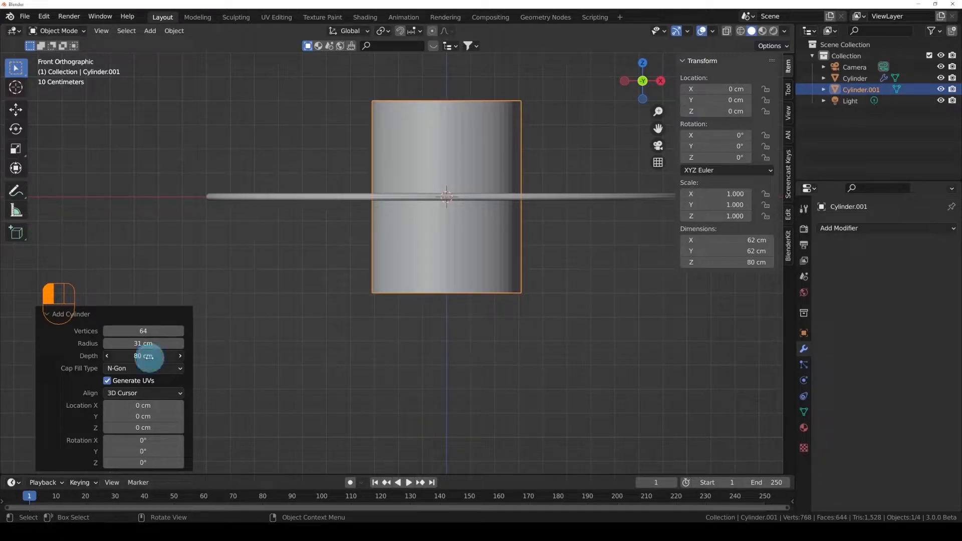
middle_click_drag(371, 215, 450, 245)
middle_click_drag(421, 213, 429, 264, "shift")
middle_click_drag(429, 263, 425, 291, "shift")
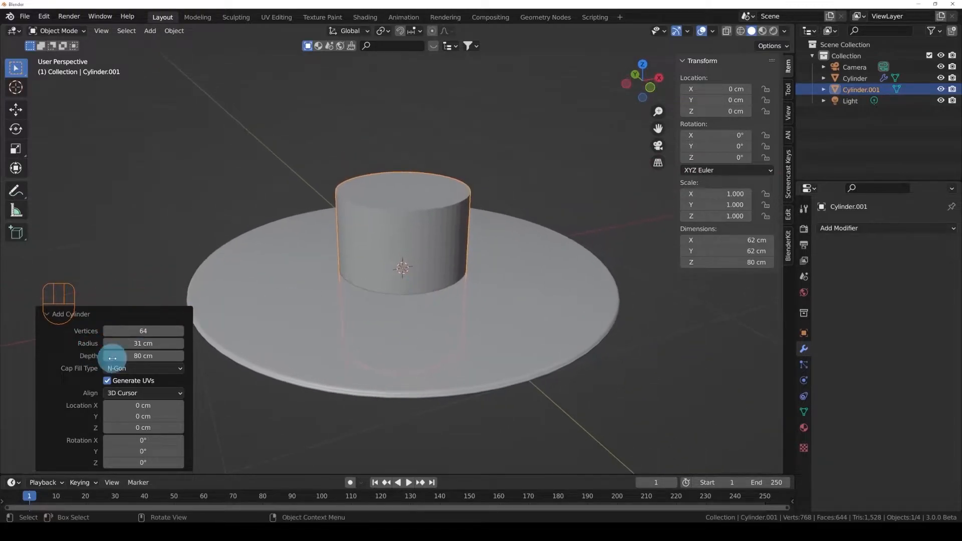
left_click(50, 315)
- Move the tall cylinder up along the Z axis by about 44.9 cm so it sits above the disc
middle_click_drag(301, 275, 437, 278)
middle_click_drag(402, 246, 403, 264)
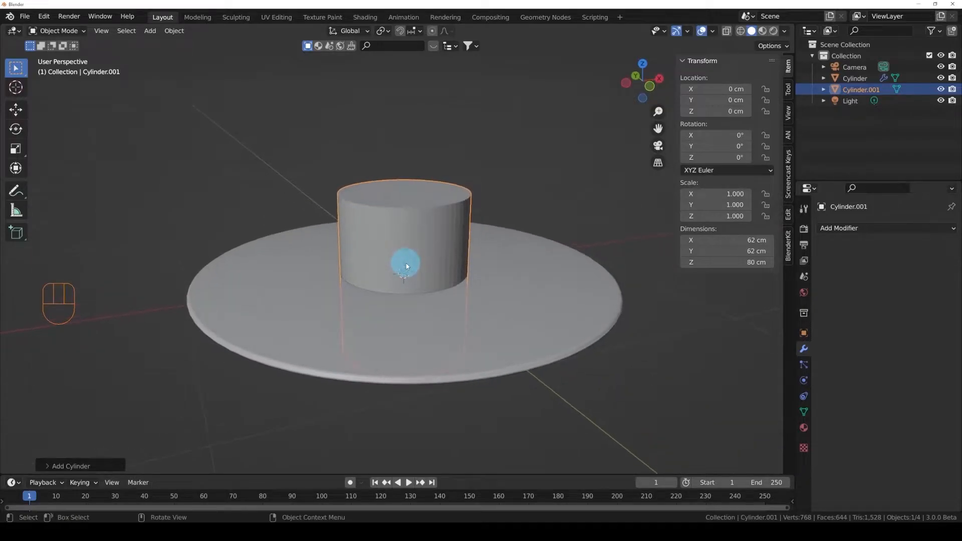
key("g")
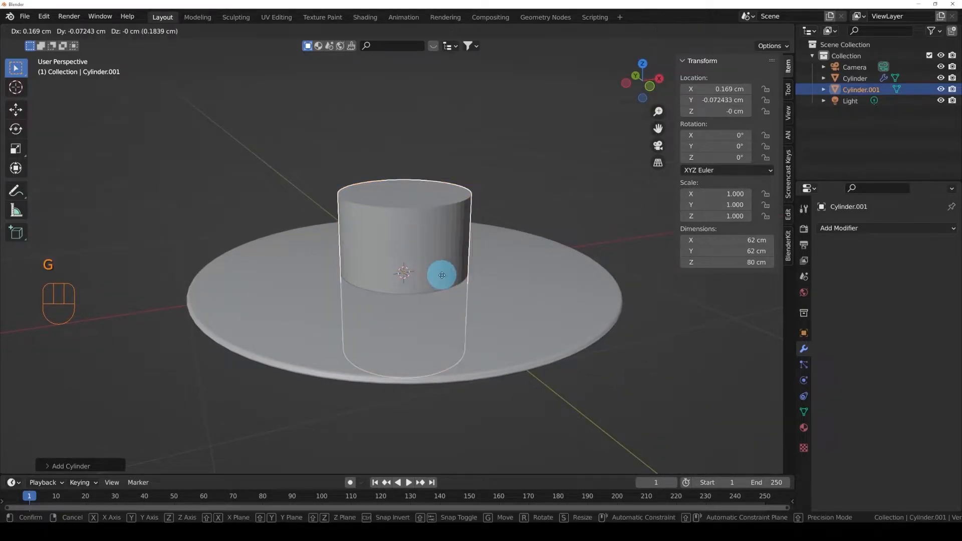
key("z")
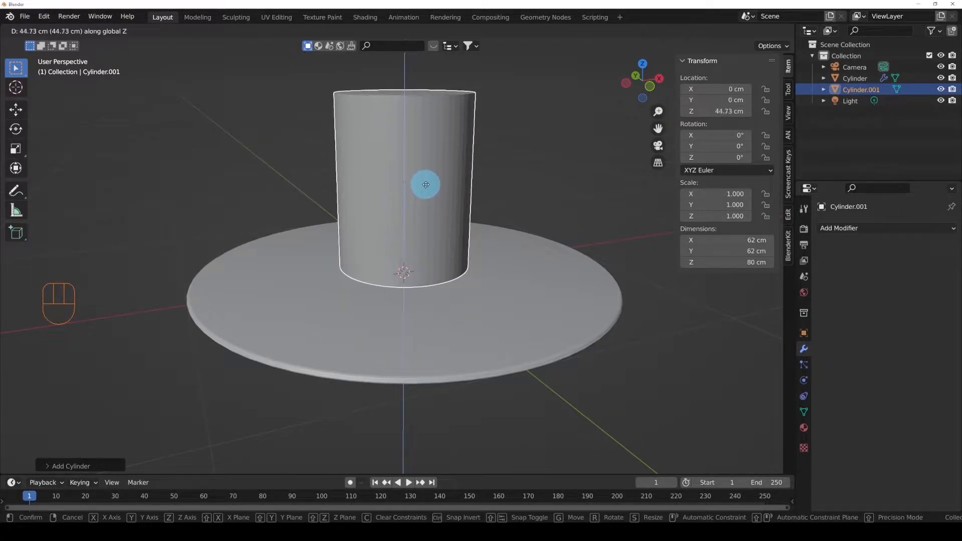
left_click(424, 189)
middle_click_drag(424, 189, 440, 208)
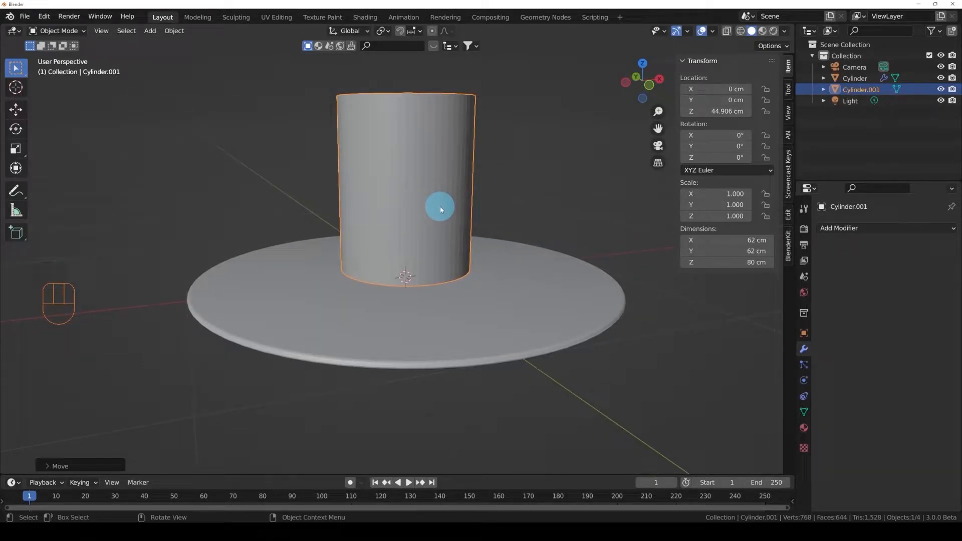
- Open the Preferences for a look and return to the two cylinders in the viewport
middle_click_drag(493, 301, 471, 306)
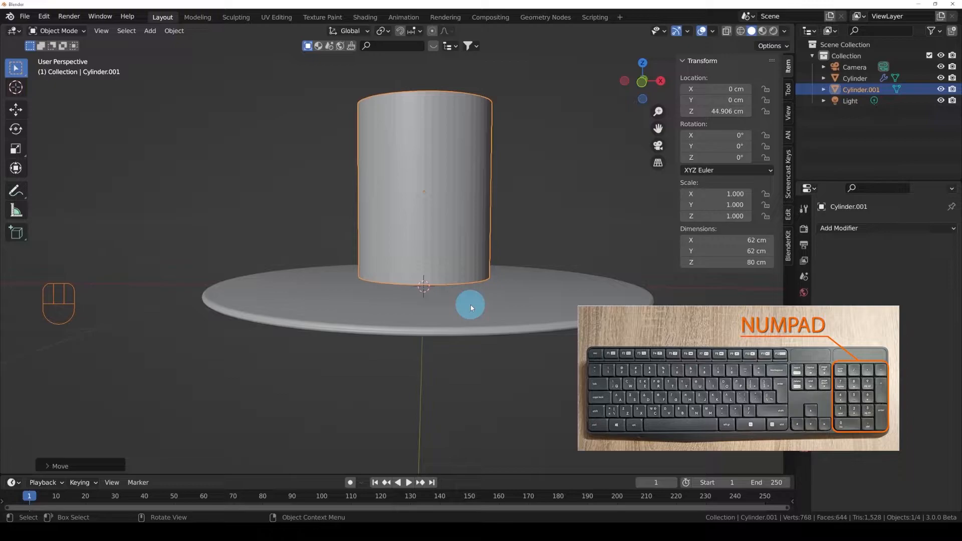
middle_click_drag(459, 273, 440, 255)
middle_click_drag(421, 290, 454, 276)
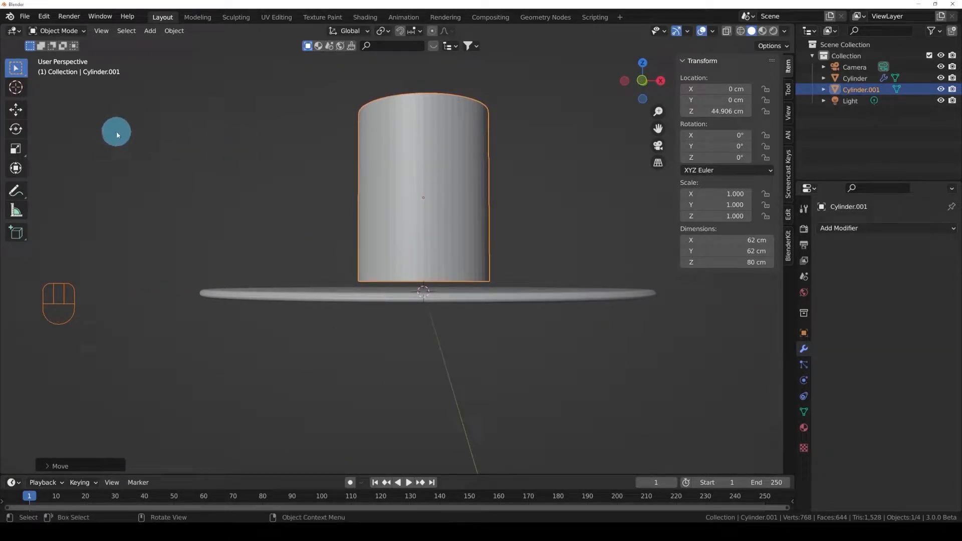
left_click(44, 16)
left_click(70, 177)
middle_click_drag(361, 209, 414, 229)
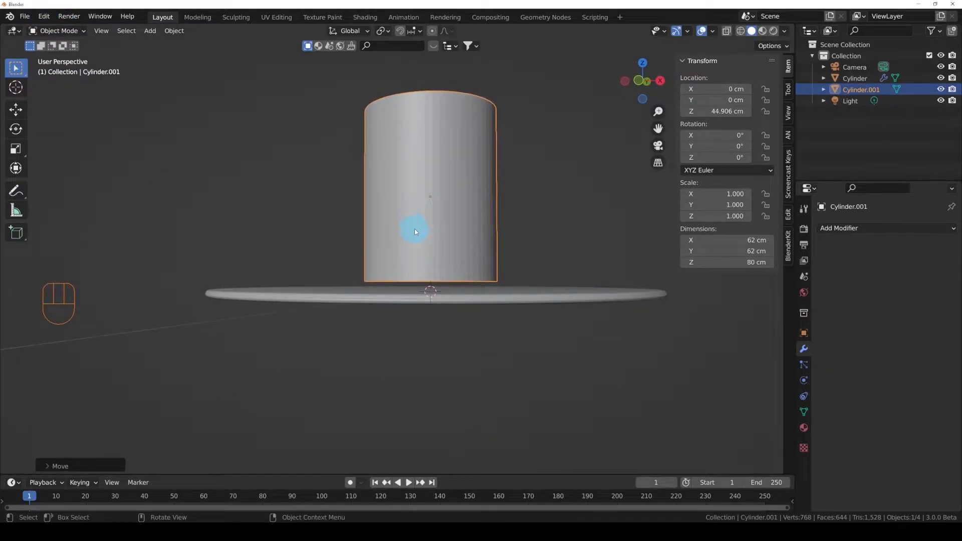
- Examine the cylinders from the front, orbiting the view vertically five increments each way, and return to Front view
key("KP_1")
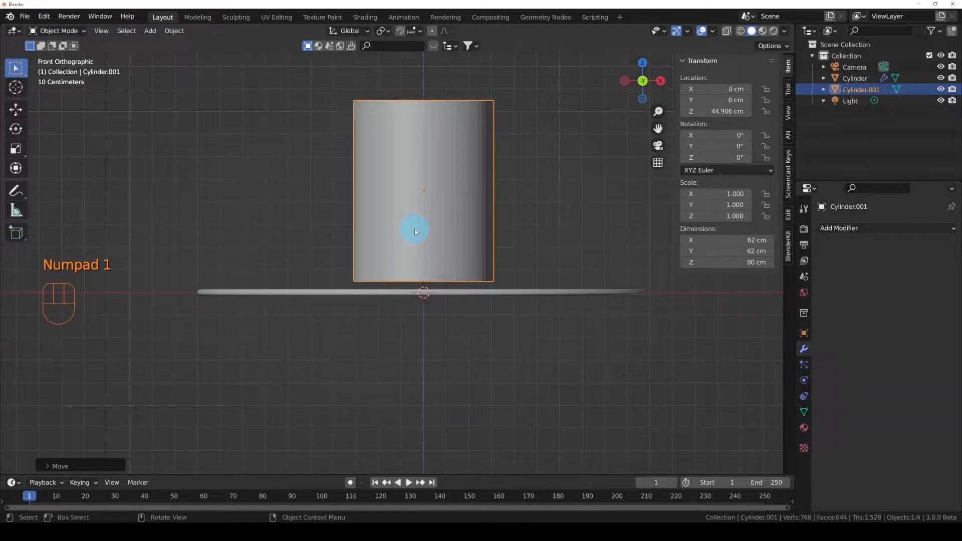
key("KP_2")
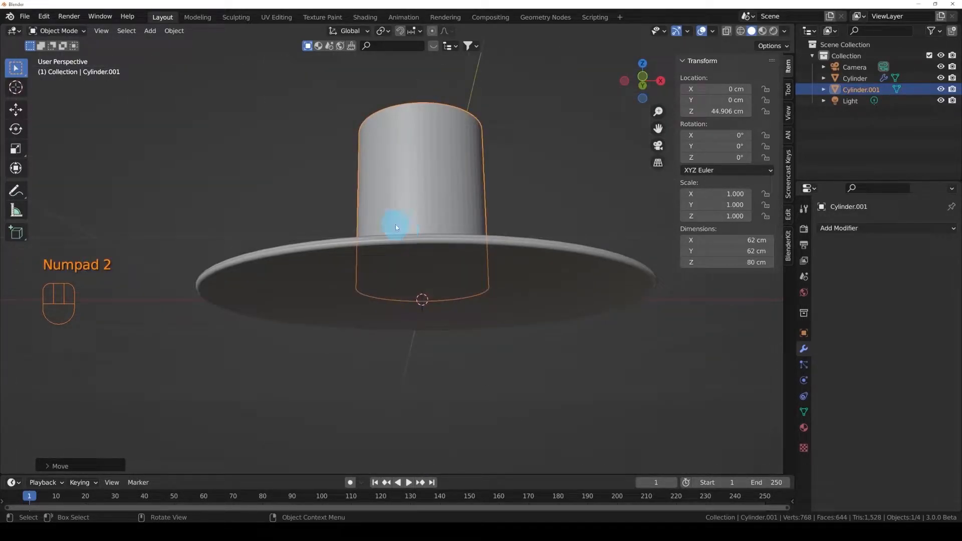
key("KP_2")
key("KP_2")
key("KP_2")
key("KP_2")
key("KP_8")
key("KP_8")
key("KP_8")
key("KP_8")
key("KP_8")
key("KP_1")
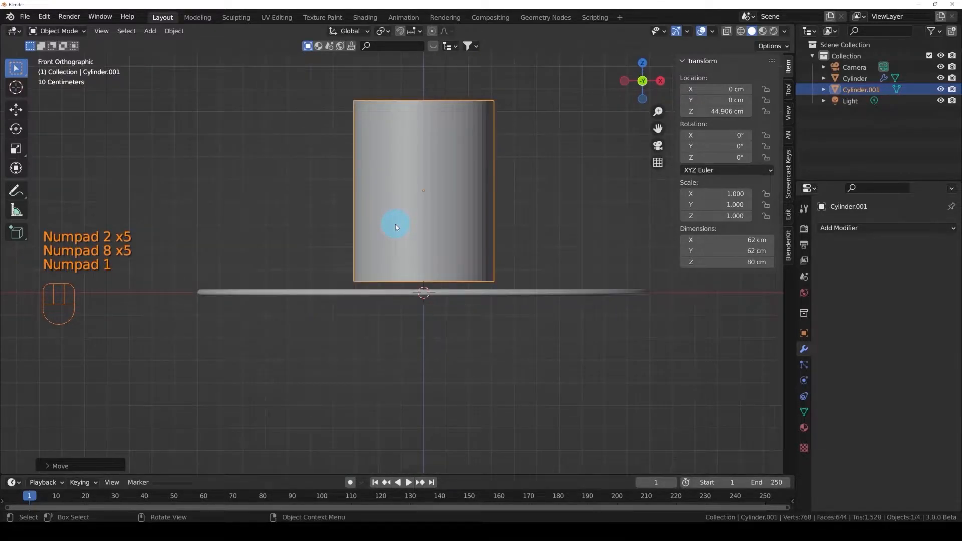
- Examine the two cylinders from the Right, Top and Front preset views, plus an angled perspective
key("KP_3")
key("KP_7")
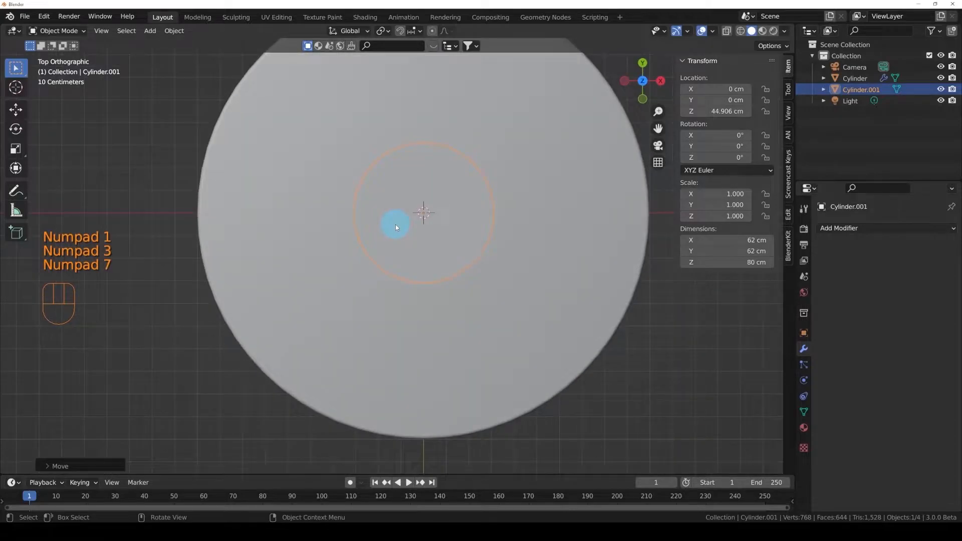
scroll(446, 263, "down", 4)
middle_click_drag(453, 261, 419, 237, "shift")
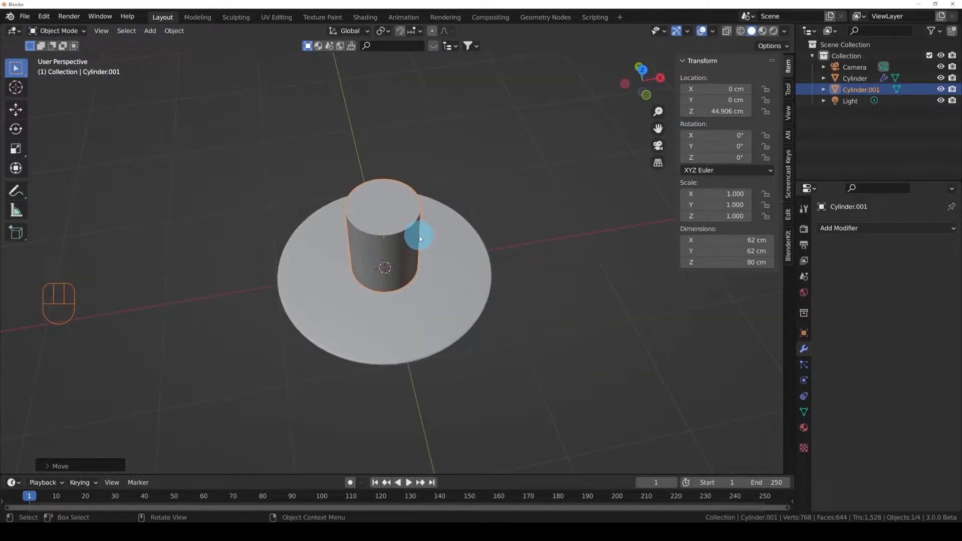
key("KP_1")
key("KP_3")
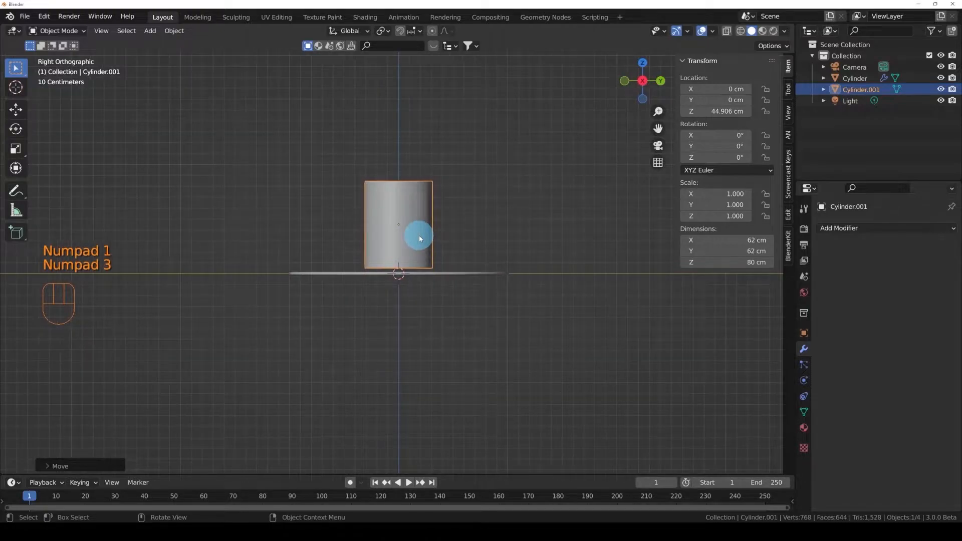
key("KP_7")
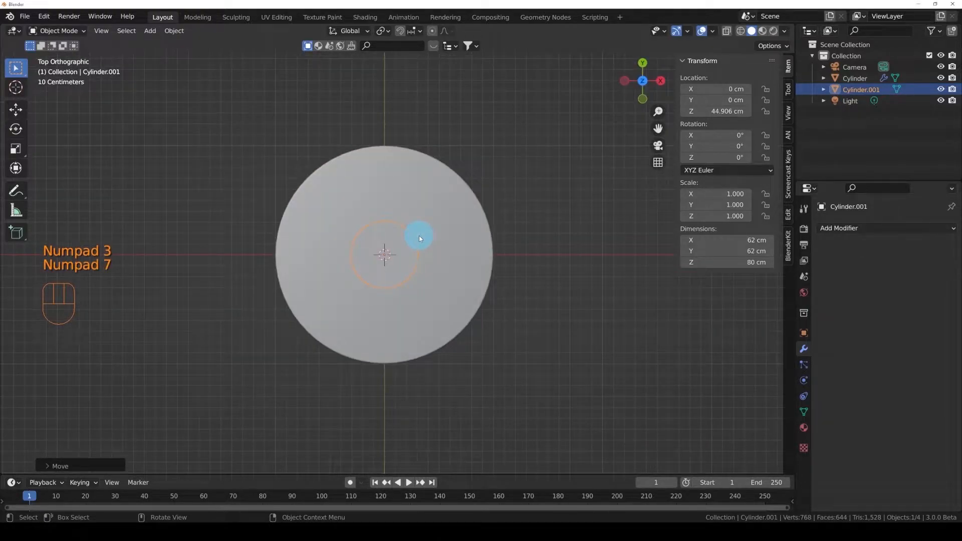
middle_click_drag(569, 143, 440, 232)
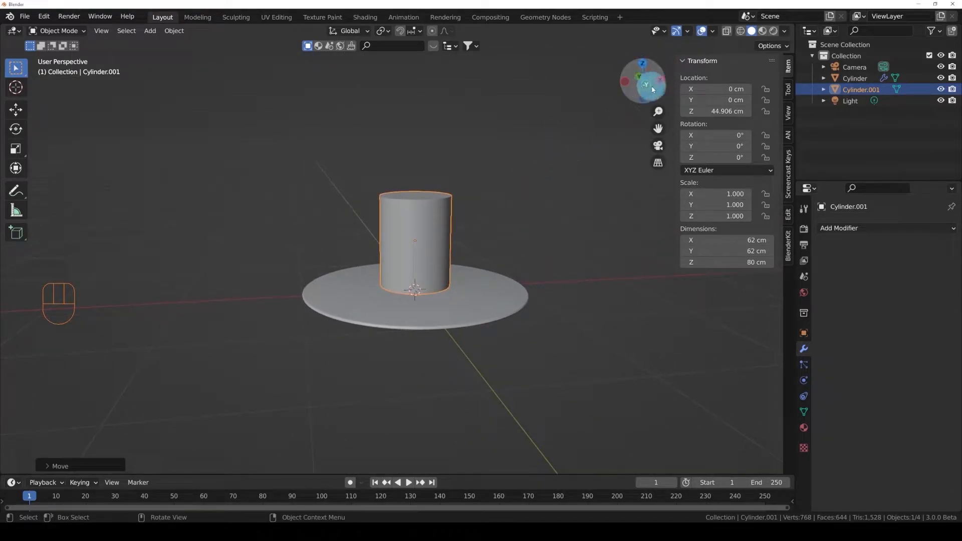
- Cycle through the Top, Back and Left preset viewpoints of the cylinders and finish in Front view
left_click(641, 65)
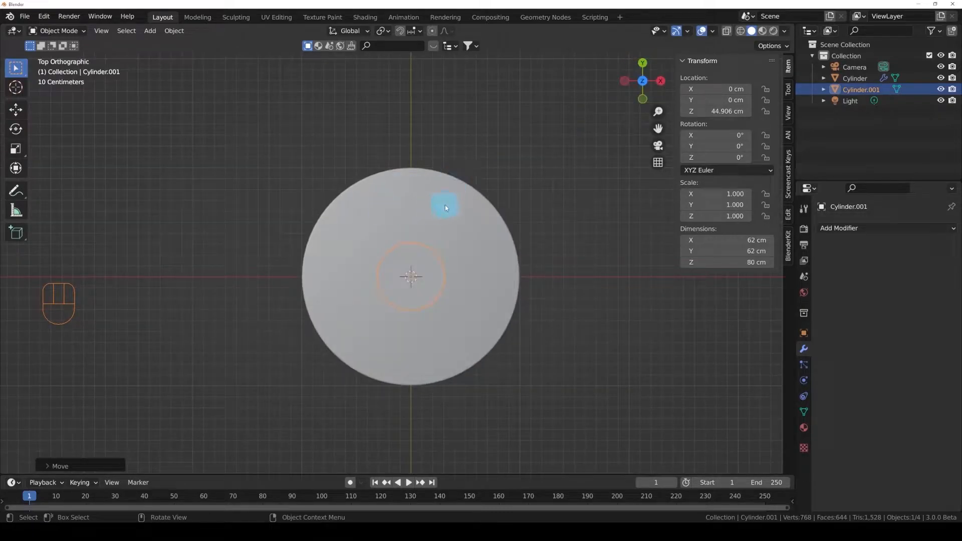
left_click(643, 62)
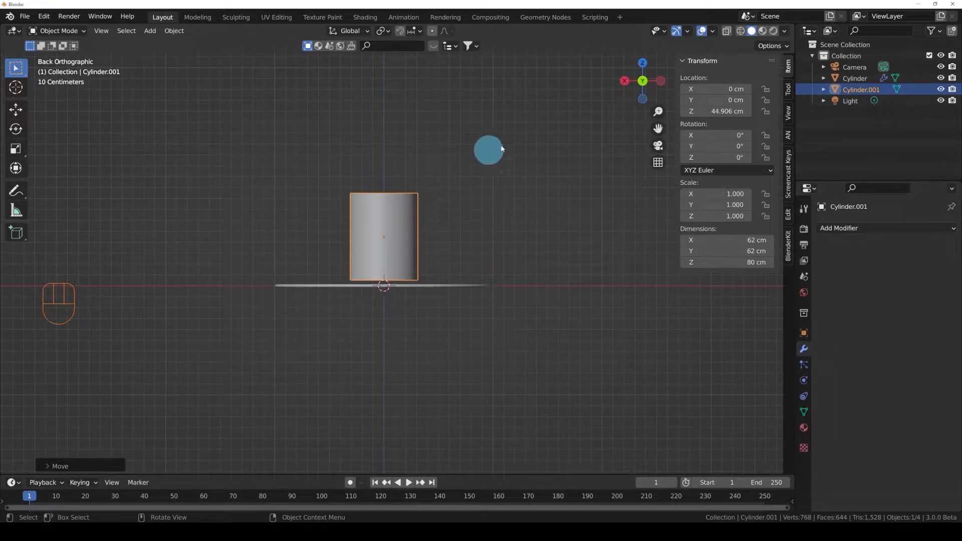
left_click(663, 80)
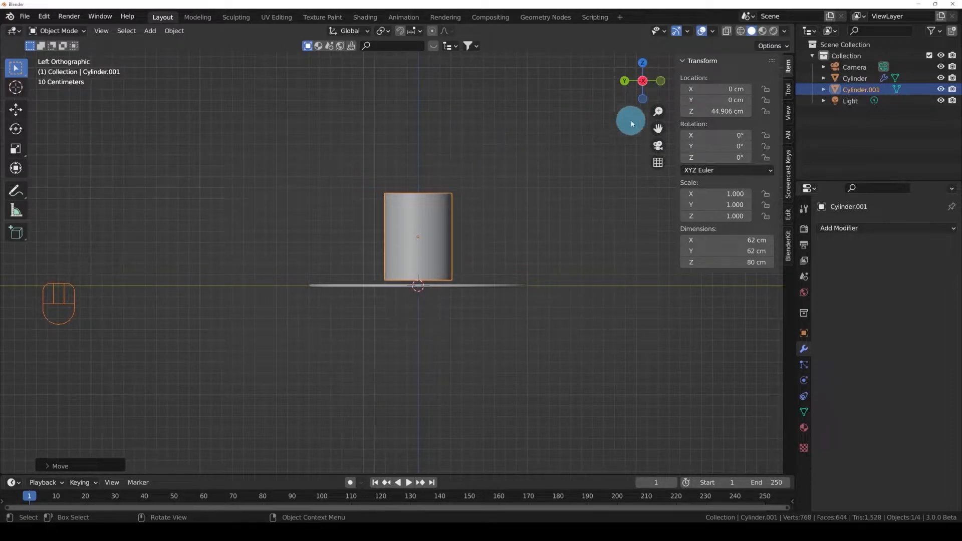
left_click(643, 83)
left_click(660, 80)
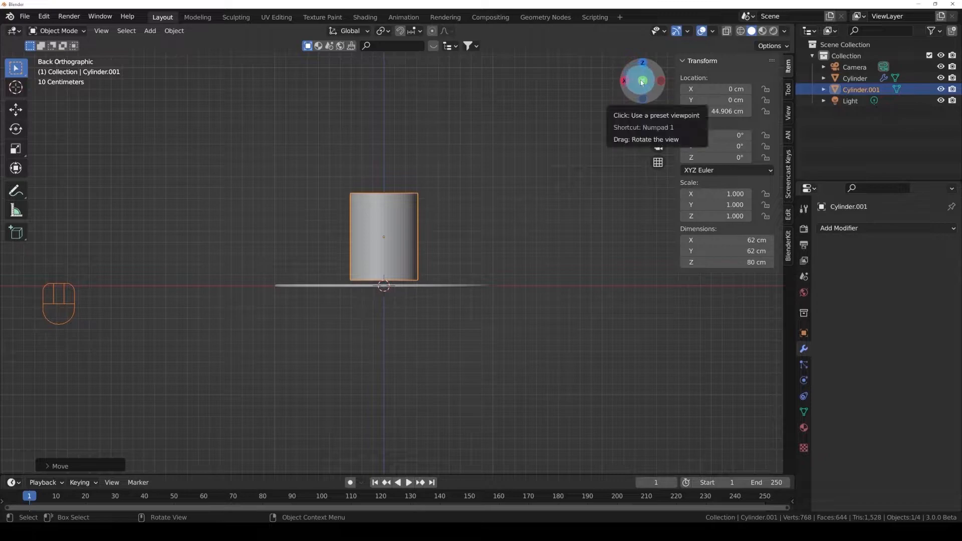
left_click(643, 84)
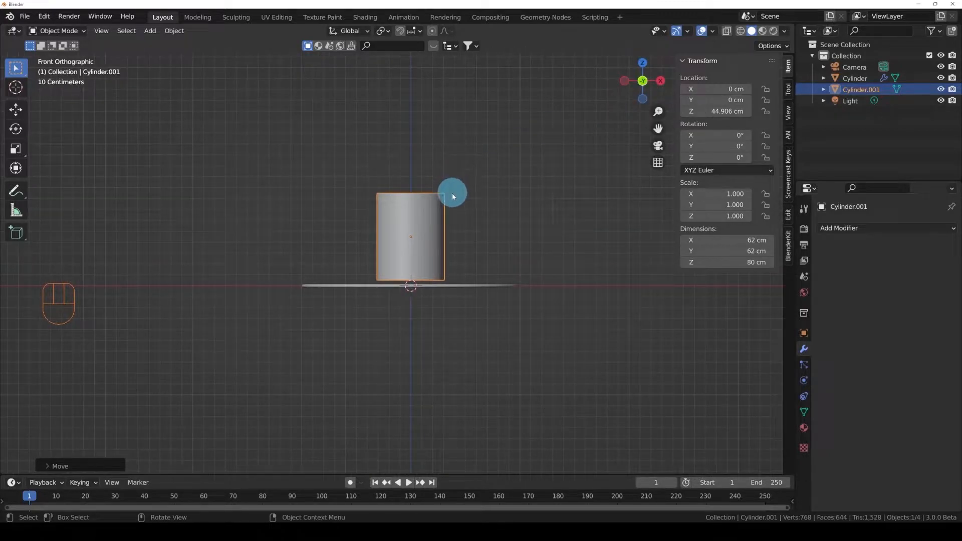
- Move the tall cylinder freely along the Z axis to a height of about 51.2 cm above the disc
scroll(409, 295, "up", 9)
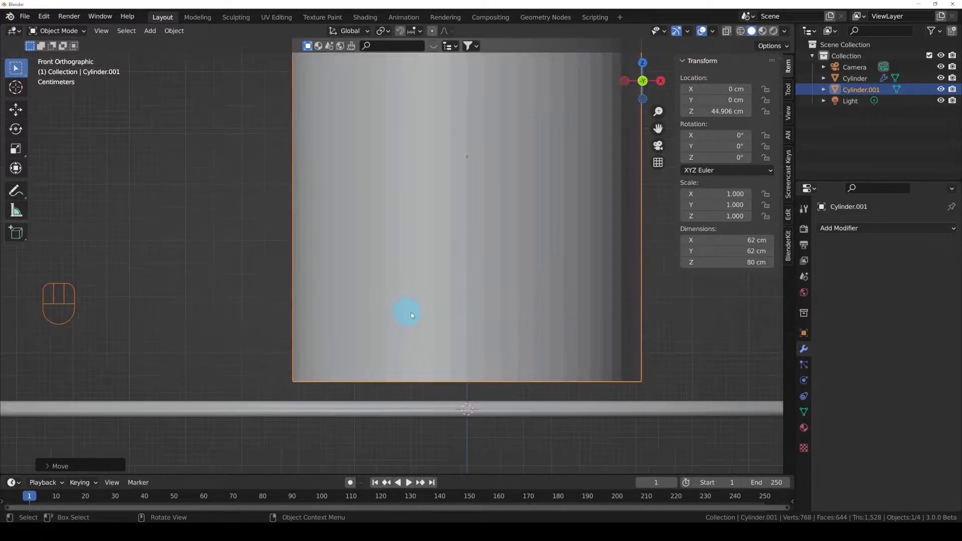
middle_click_drag(406, 311, 400, 244, "shift")
key("g")
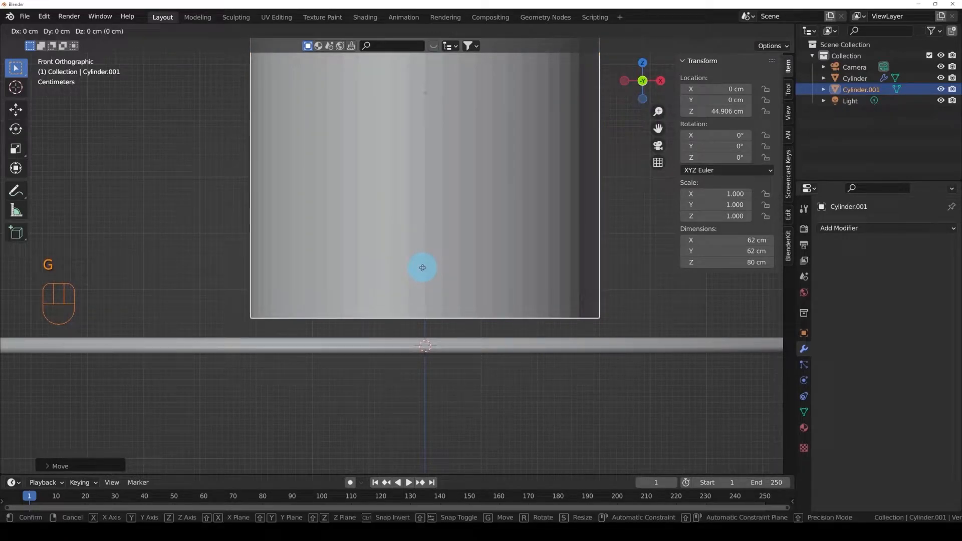
key("z")
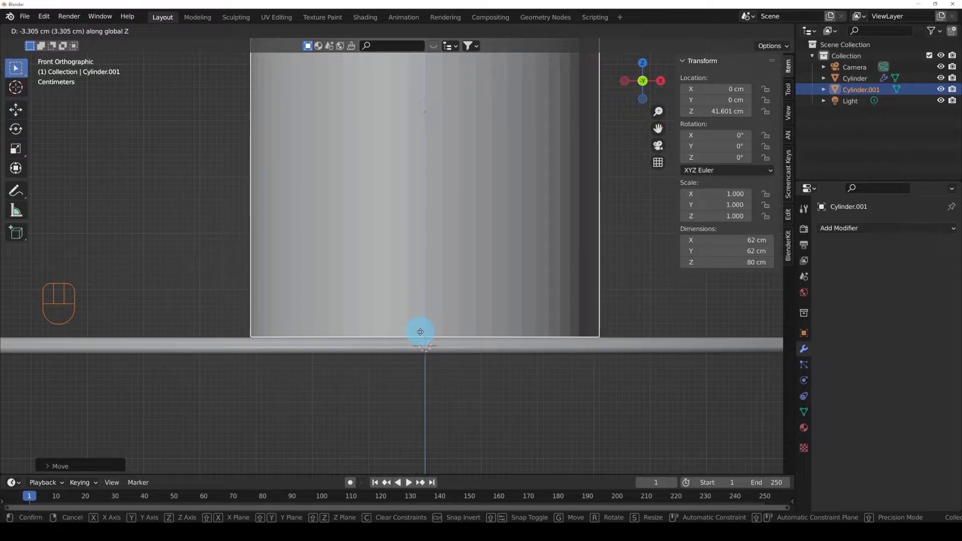
left_click(423, 275)
middle_click_drag(423, 275, 425, 233)
scroll(376, 218, "down", 3)
middle_click_drag(487, 239, 425, 226)
scroll(455, 217, "up", 2)
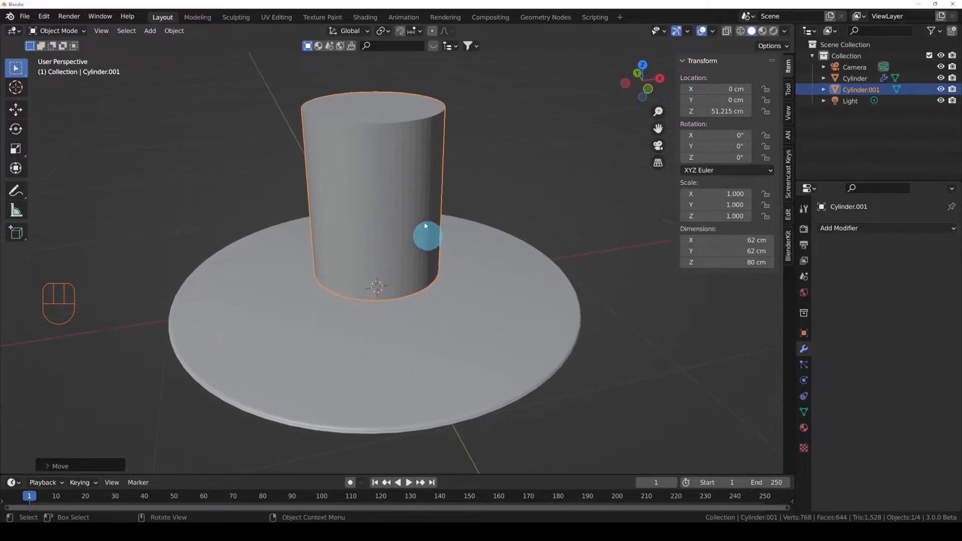
- Review the snap target options and turn on snapping with the Increment target
left_click(420, 34)
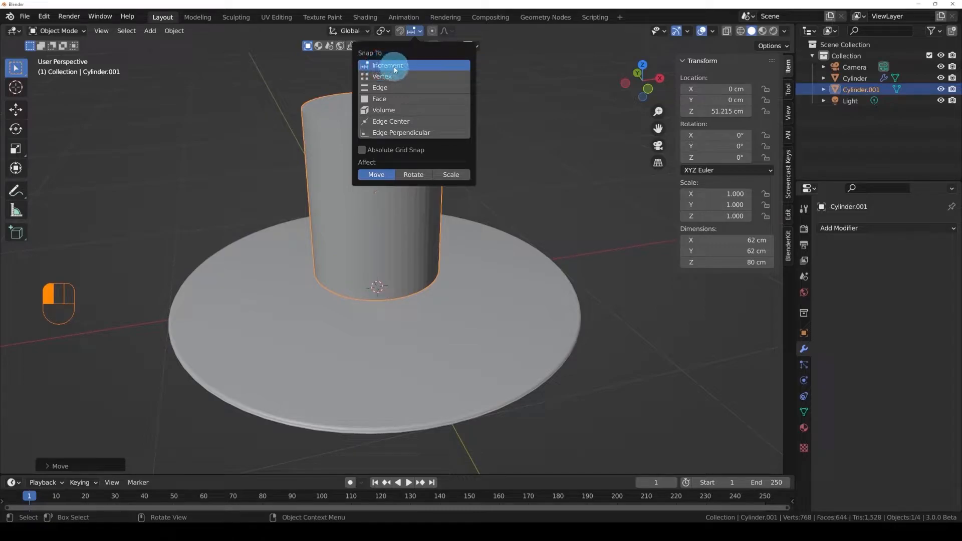
mouse_move(365, 119)
middle_mouse_down()
mouse_move(377, 113)
mouse_move(368, 125)
middle_mouse_up()
left_click(400, 31)
scroll(379, 131, "down", 4)
scroll(380, 127, "up", 1, "shift")
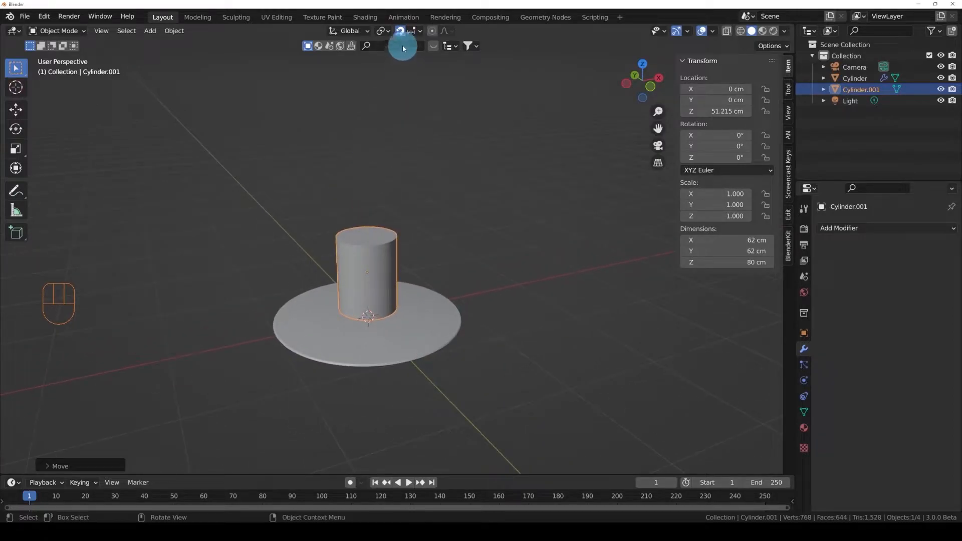
middle_click_drag(373, 175, 381, 156)
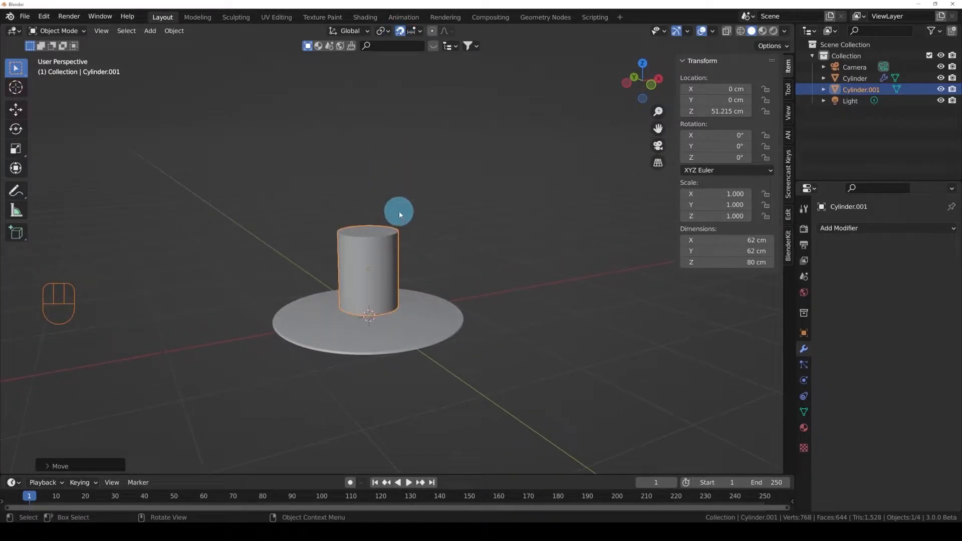
- Try moving the tall cylinder along the Z axis in snapped increments, up 100 cm and back to its starting height
key("g")
key("z")
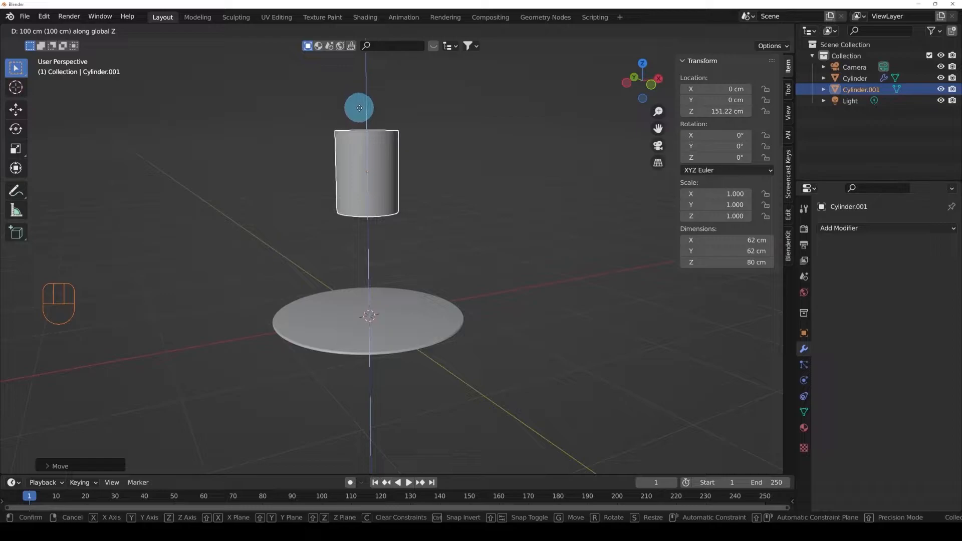
left_click(357, 228)
mouse_move(359, 222)
middle_mouse_down()
mouse_move(355, 186)
mouse_move(361, 236)
middle_mouse_up()
scroll(357, 290, "up", 4)
middle_click_drag(356, 290, 372, 245, "shift")
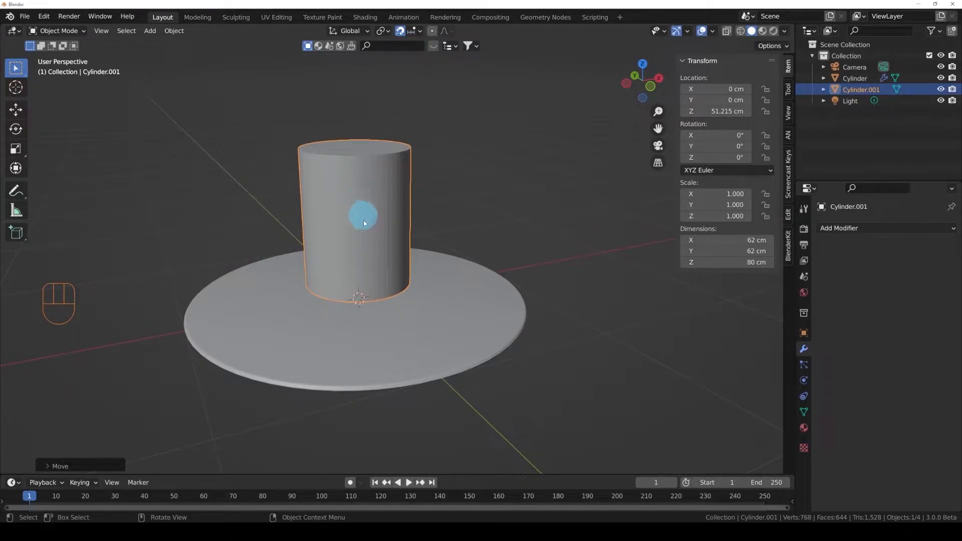
middle_click_drag(446, 308, 419, 296)
middle_click_drag(329, 348, 354, 371)
middle_click_drag(384, 311, 371, 305)
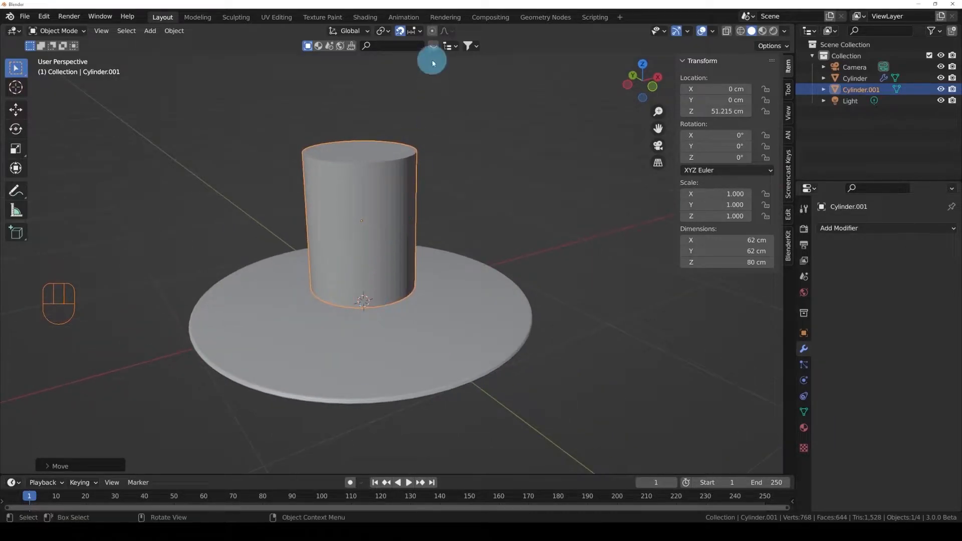
- Change the snap target from Increment to Vertex
left_click(421, 31)
left_click(394, 78)
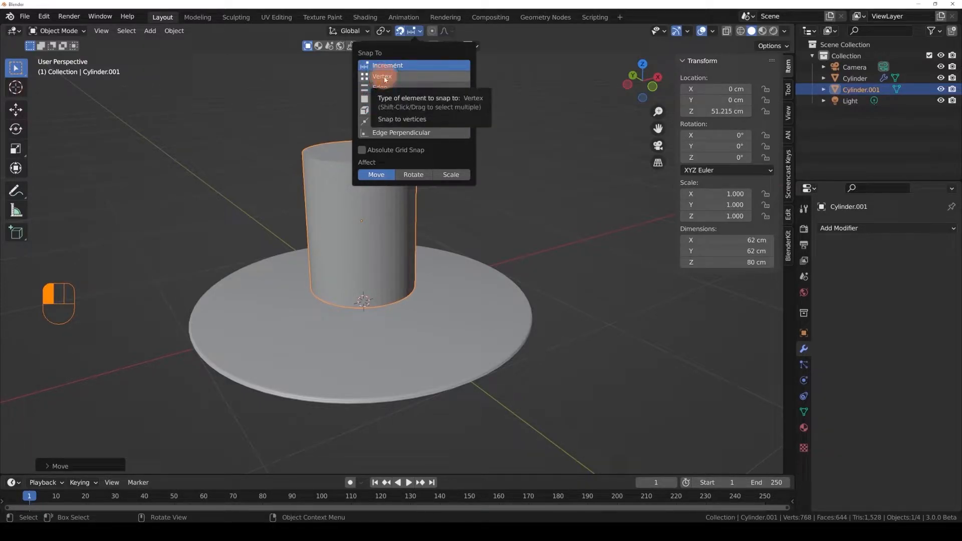
left_click(386, 79)
middle_click_drag(404, 265, 407, 296)
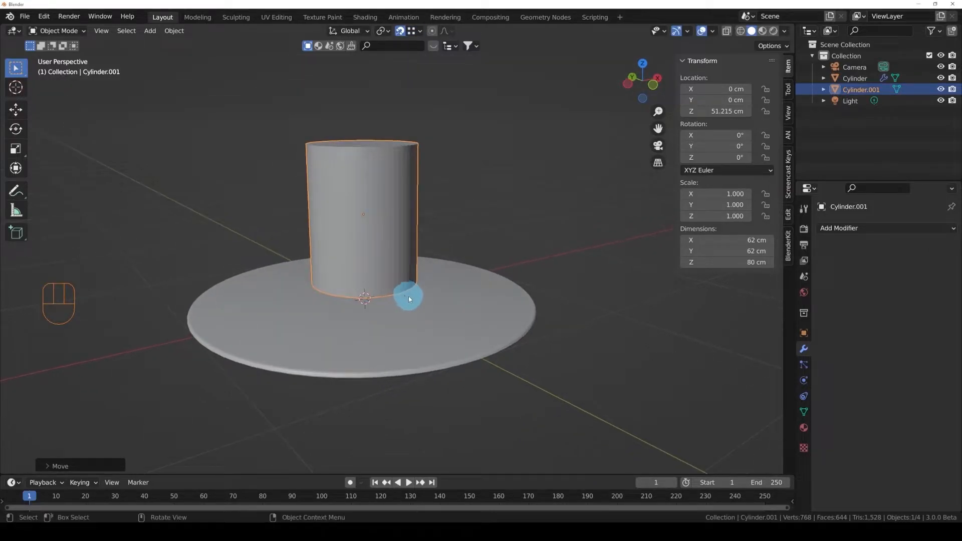
- Lower the tall cylinder 9.715 cm along the Z axis, snapping it to a vertex on the disc's rim
key("g")
key("z")
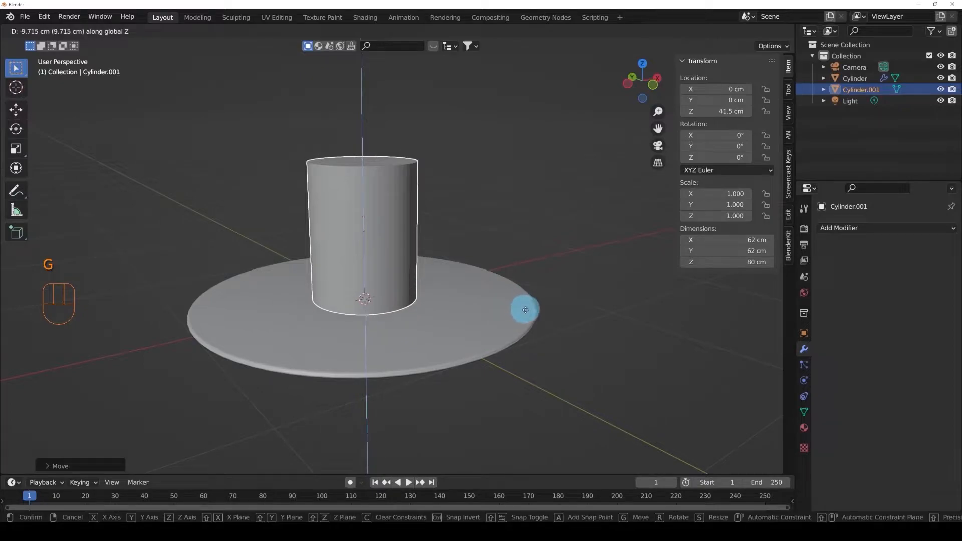
left_click(531, 310)
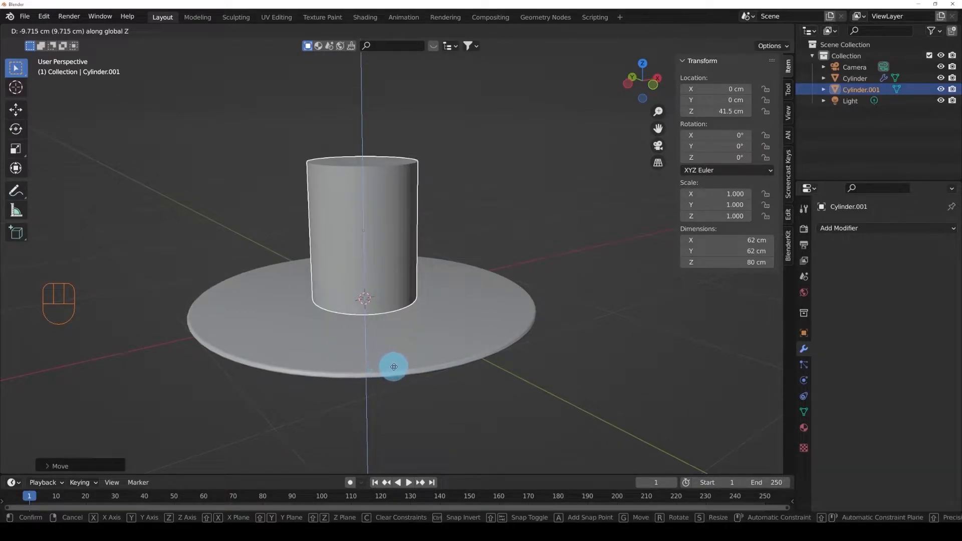
left_click(428, 361)
middle_click_drag(425, 308, 438, 266)
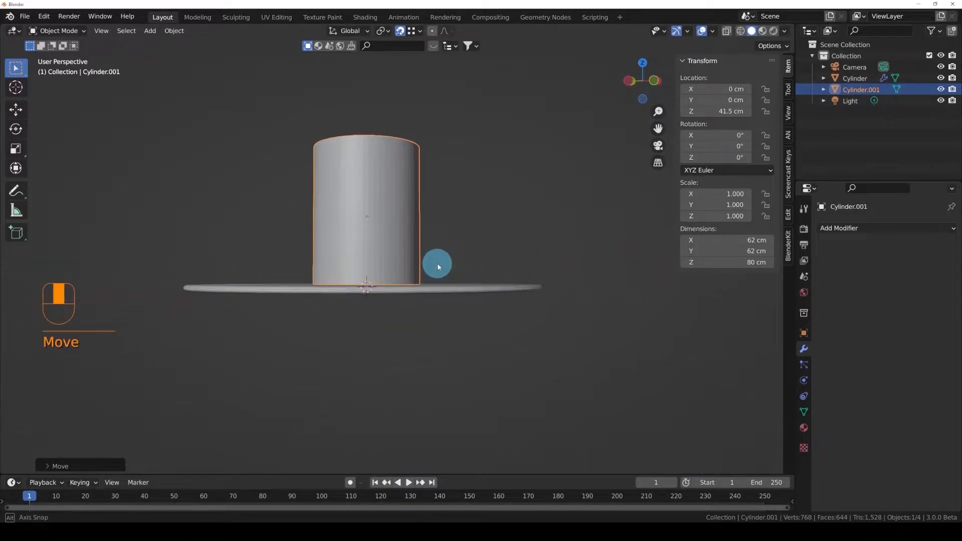
- Examine the contact between the tall cylinder's base and the disc's top surface up close in Front view and perspective
key("KP_1")
scroll(382, 277, "up", 3)
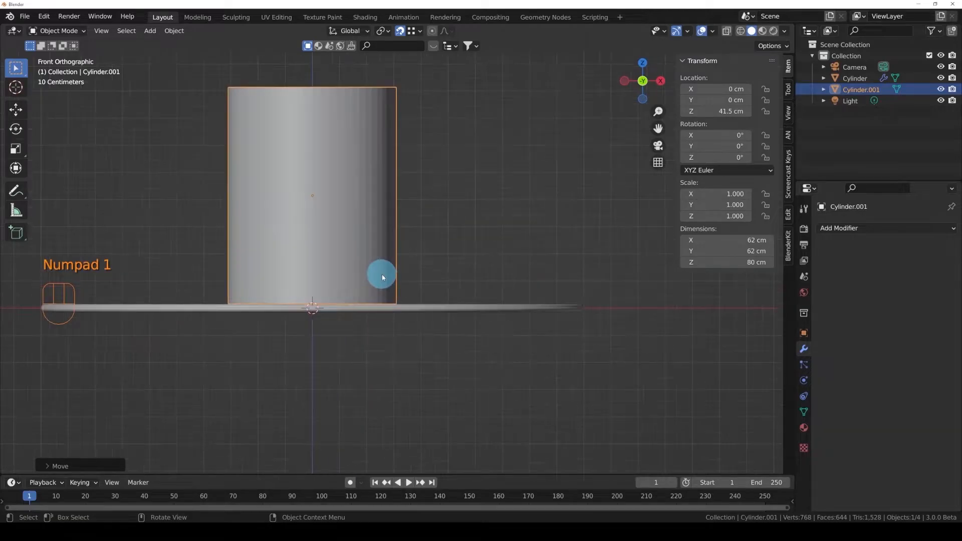
scroll(383, 277, "up", 3)
middle_click_drag(365, 294, 411, 269, "shift")
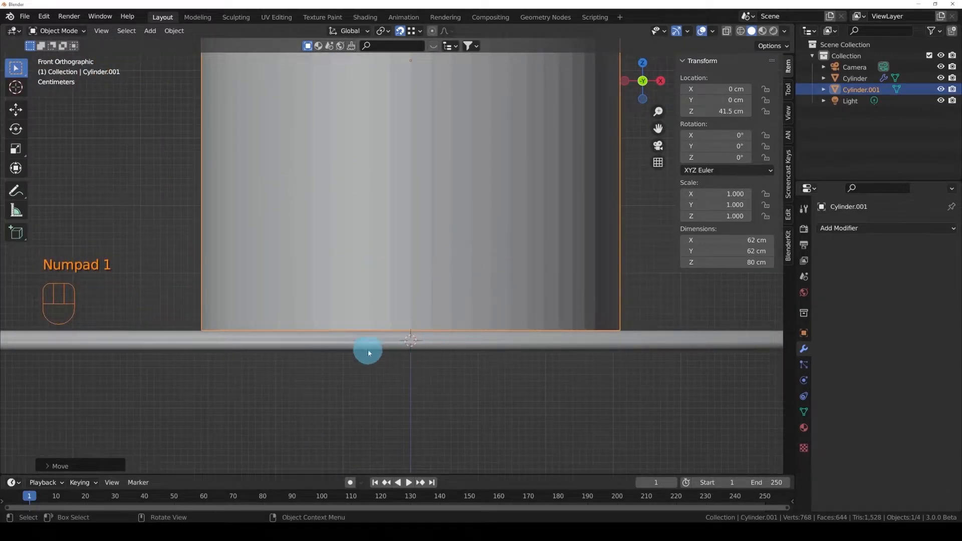
scroll(209, 329, "up", 2)
middle_click_drag(251, 365, 301, 366, "shift")
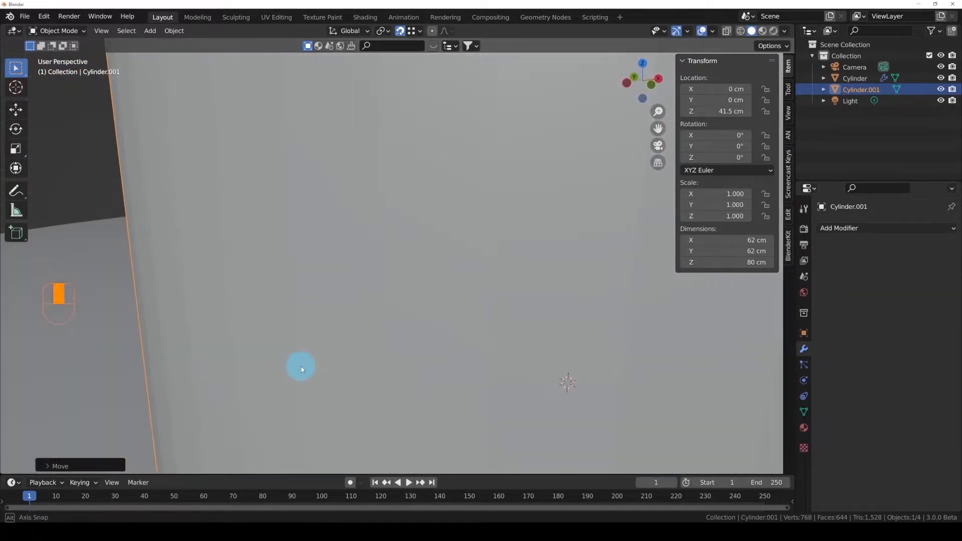
scroll(326, 344, "down", 4)
scroll(445, 333, "down", 5)
middle_click_drag(444, 332, 428, 358, "shift")
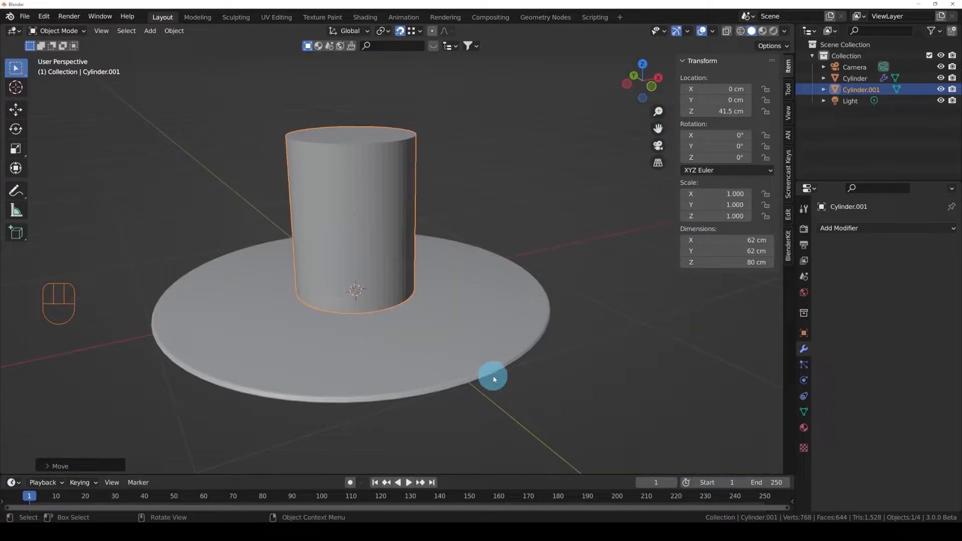
- Select the disc, then undo that selection and the tall cylinder's snapped move
left_click(462, 379)
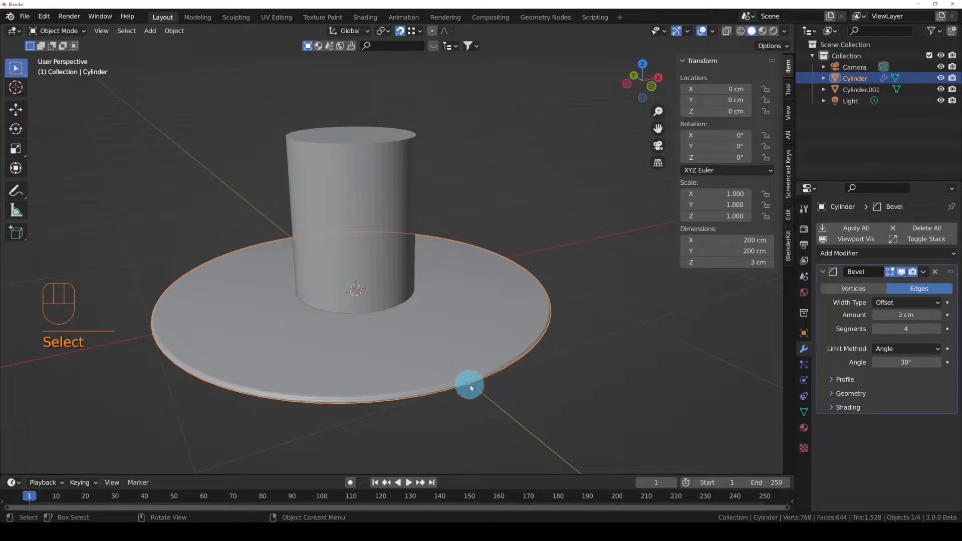
key("ctrl+z")
key("ctrl+z")
middle_click_drag(521, 361, 516, 332)
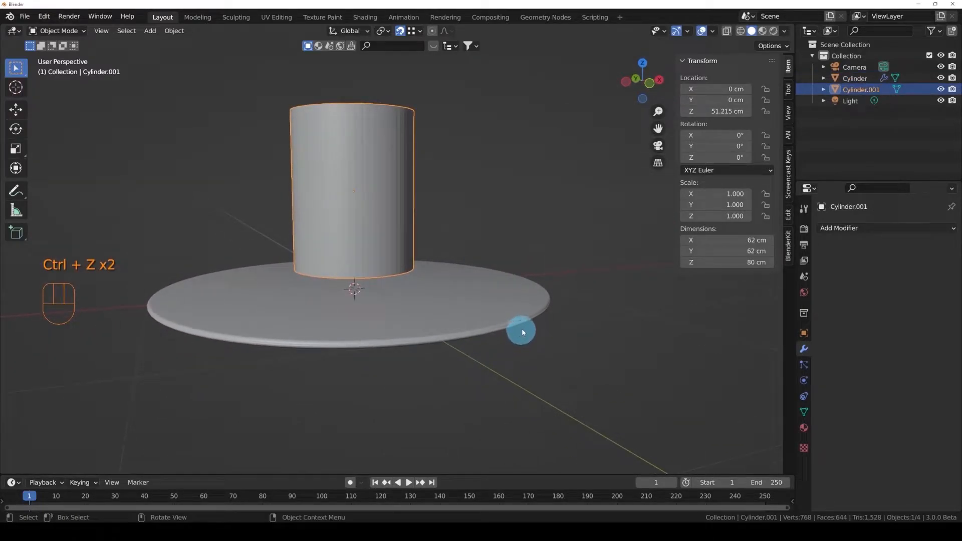
- Switch the viewport shading to Wireframe to expose the vertices of both cylinders
key("z")
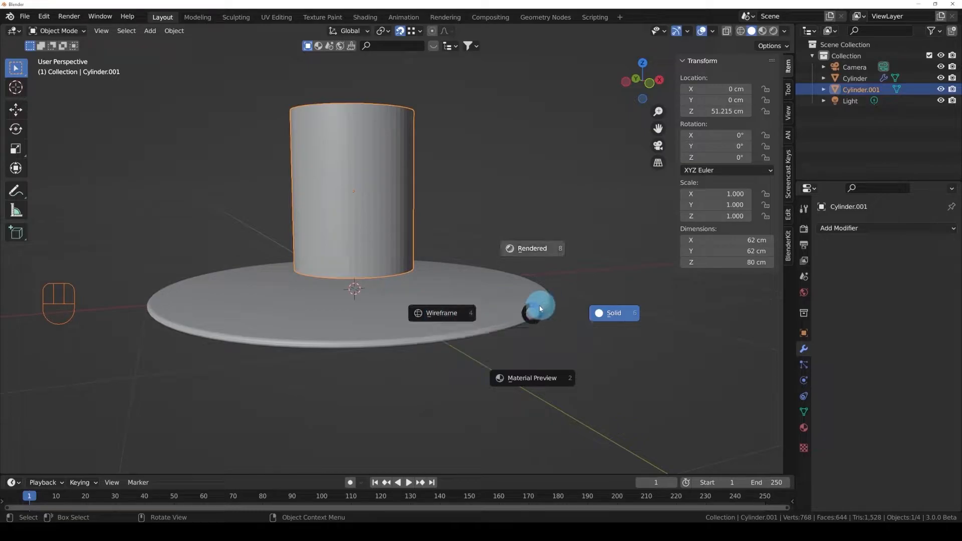
left_click(443, 314)
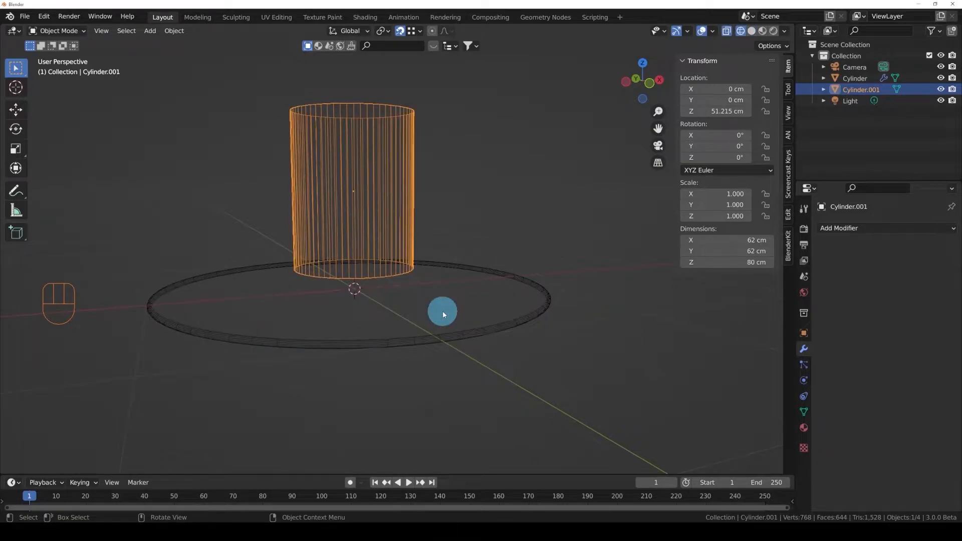
middle_click_drag(432, 316, 388, 222)
- Lower the tall cylinder 9.715 cm along the Z axis by snapping it to a vertex on the disc
left_click(398, 217)
left_click_drag(438, 197, 404, 264)
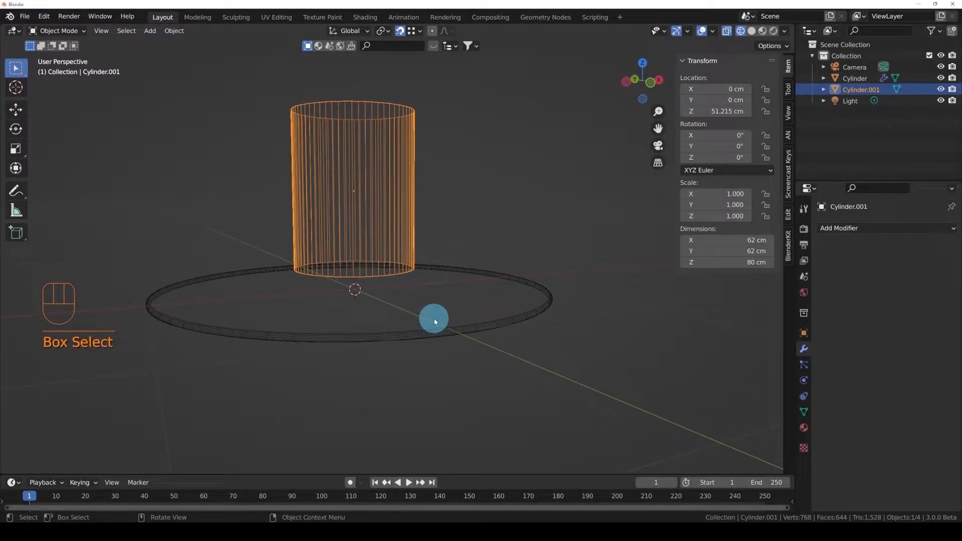
key("g")
key("z")
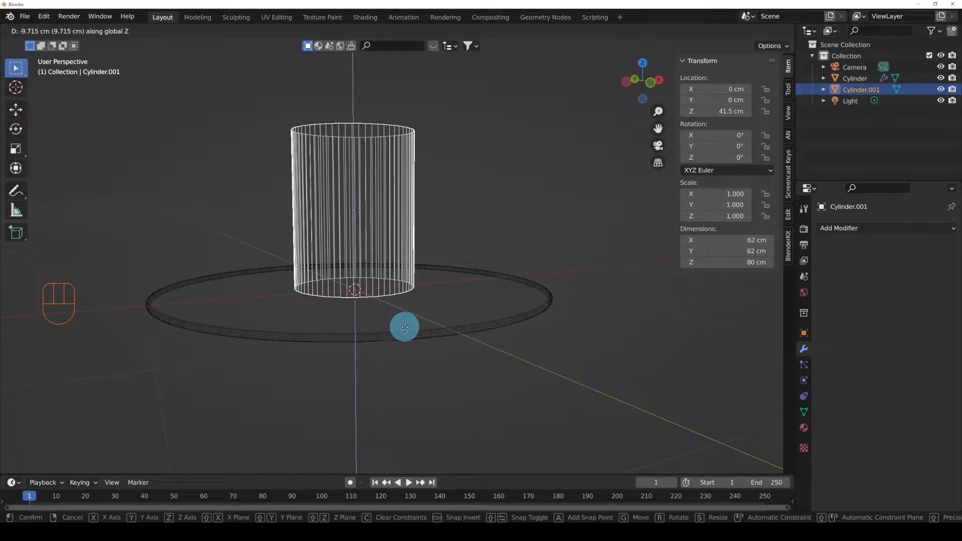
left_click(405, 328)
- Toggle the viewport shading between Solid and Wireframe, finishing in Solid
middle_click_drag(404, 326, 400, 254)
middle_click_drag(487, 241, 432, 226)
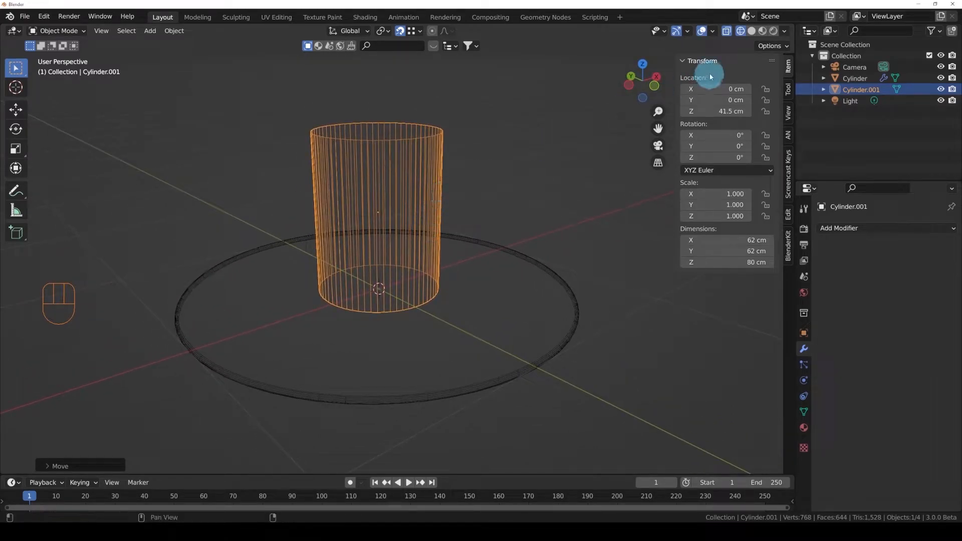
left_click(751, 31)
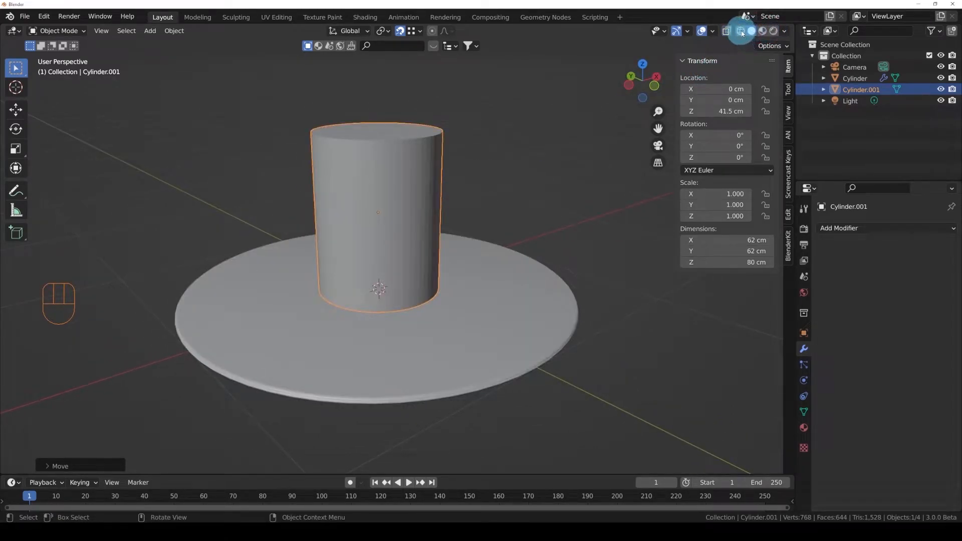
left_click(740, 31)
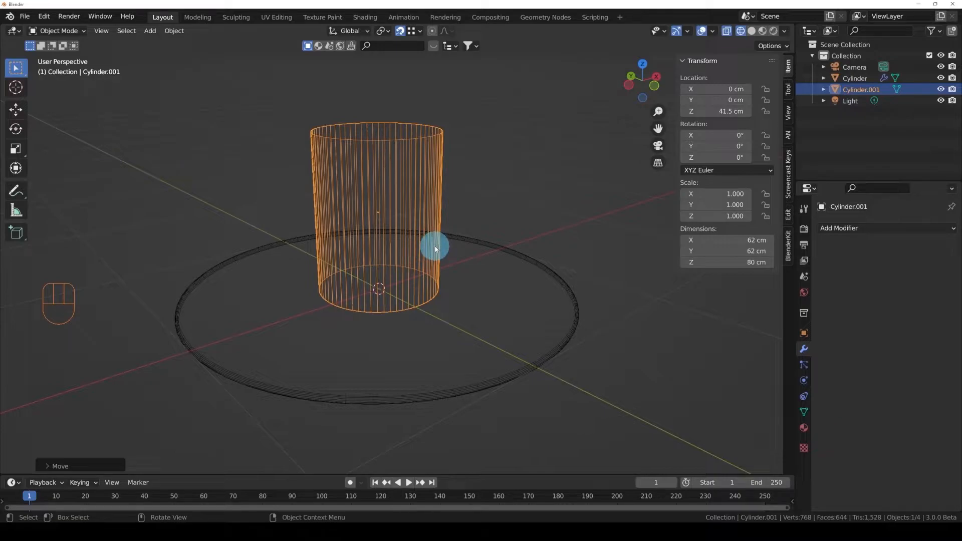
key("z")
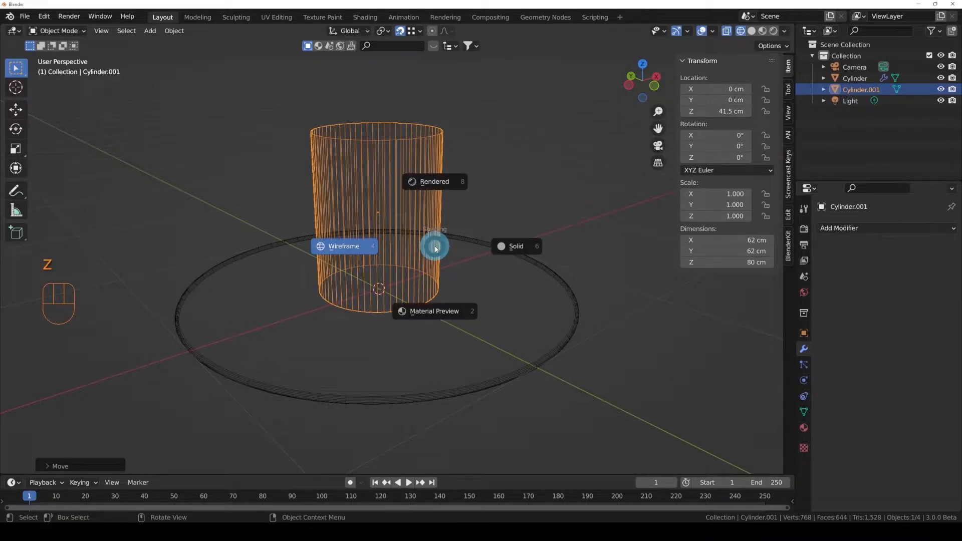
left_click(504, 250)
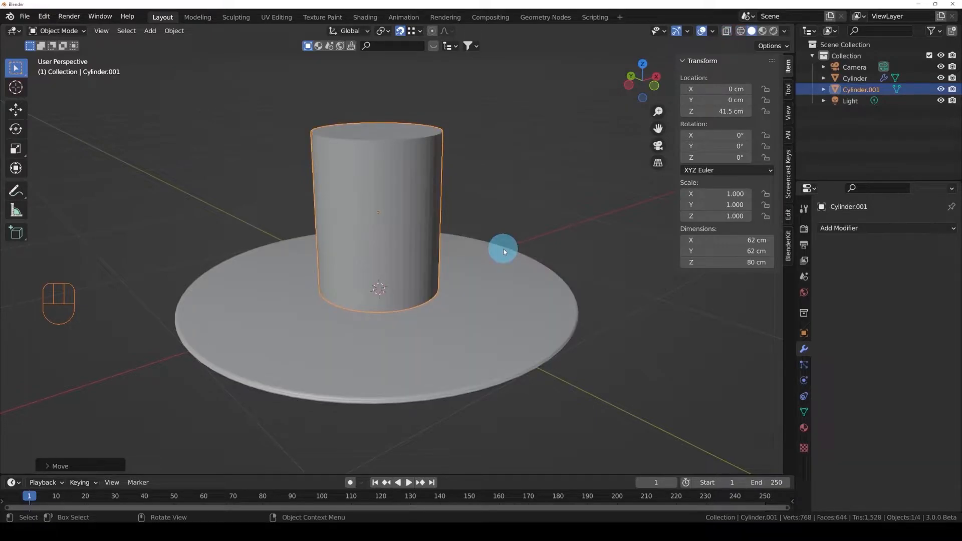
- Select the tall cylinder and the disc in turn to examine them as separate objects
middle_click_drag(503, 249, 400, 210)
left_click(390, 229)
left_click(395, 198)
left_click(500, 332)
middle_click_drag(501, 332, 499, 236)
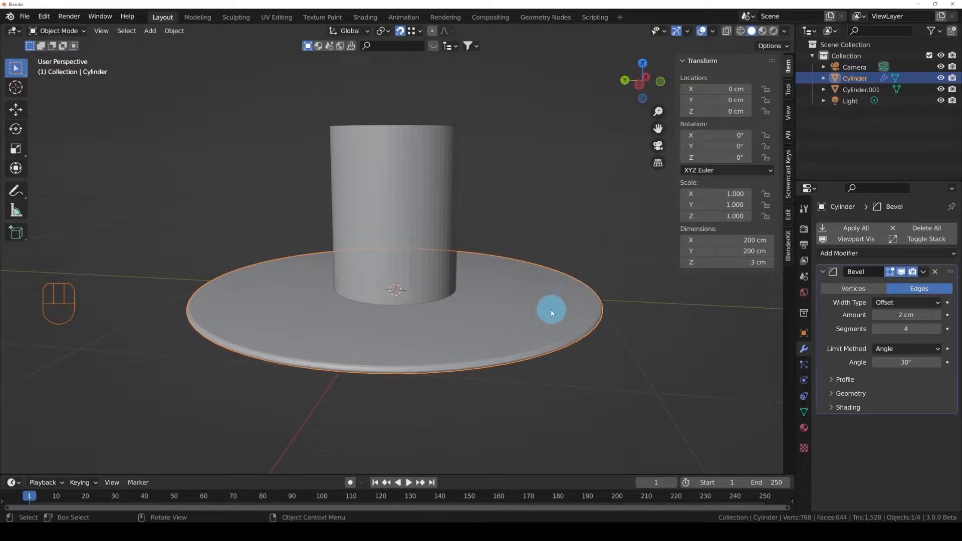
left_click(396, 223)
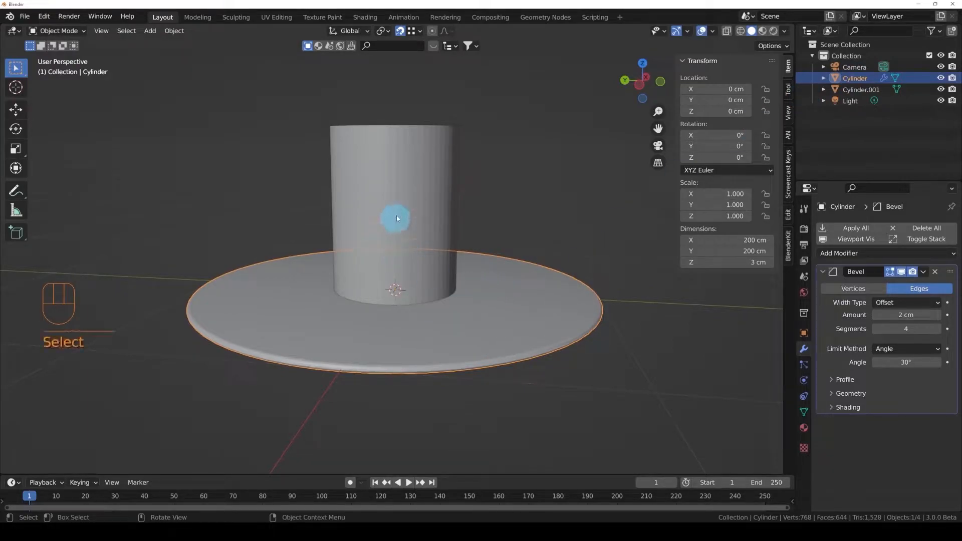
- Select the disc and rename it Base
left_click(534, 292)
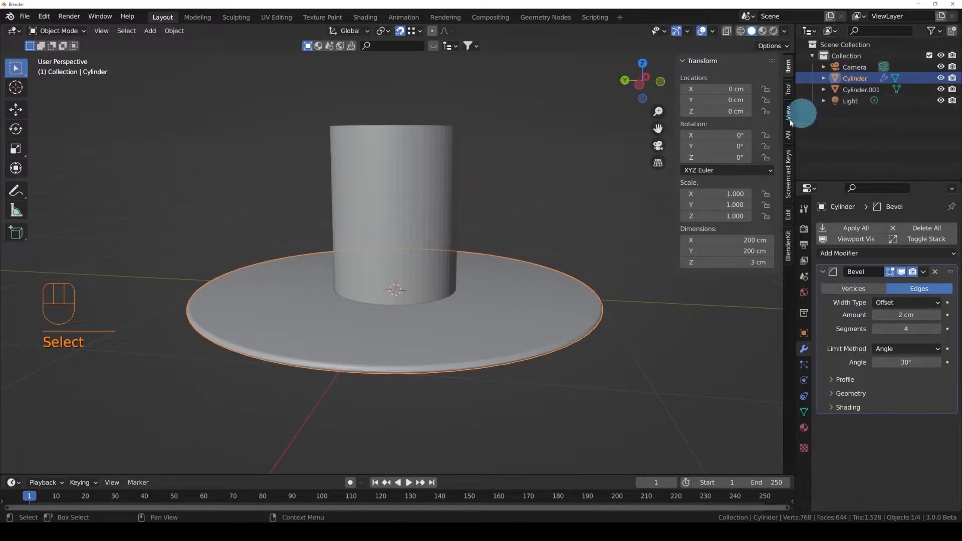
middle_click_drag(501, 295, 519, 332)
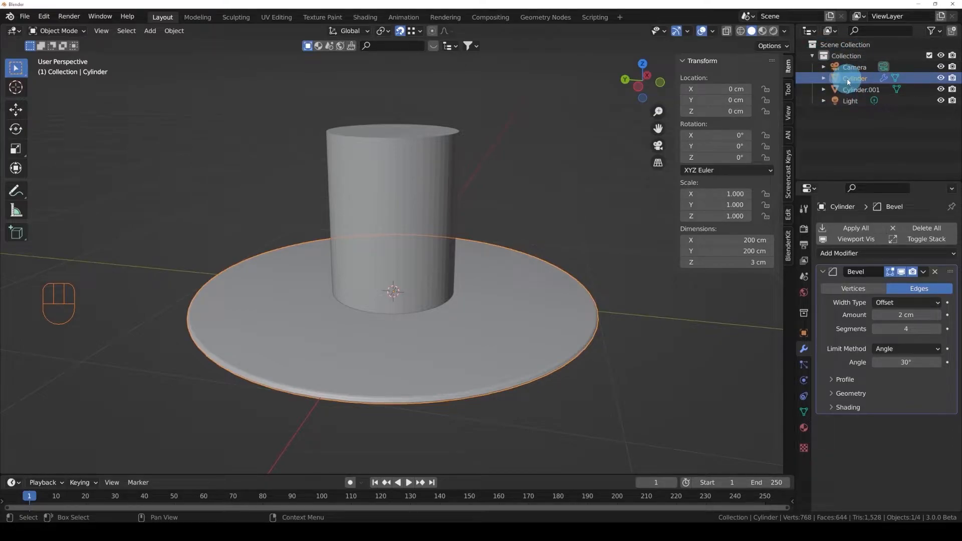
key("F2")
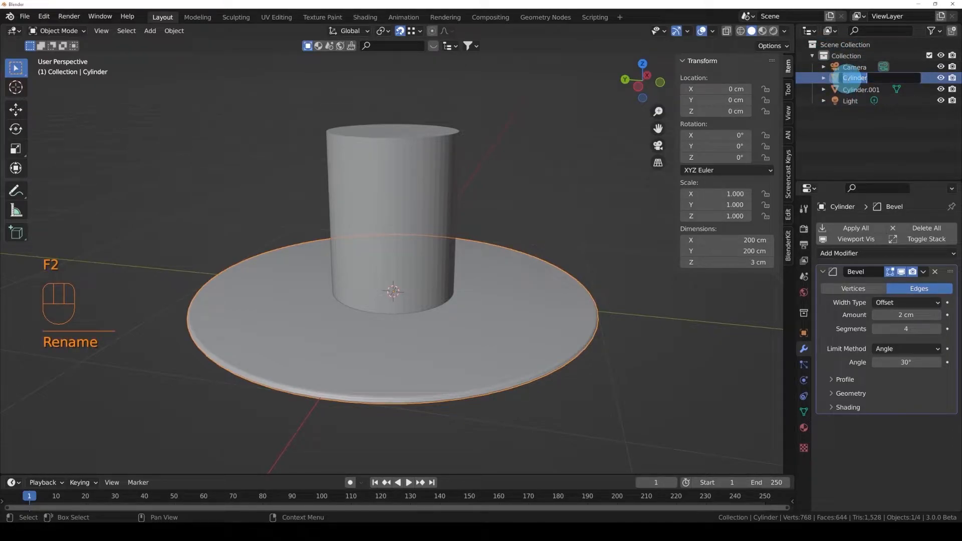
type("Base")
key("Return")
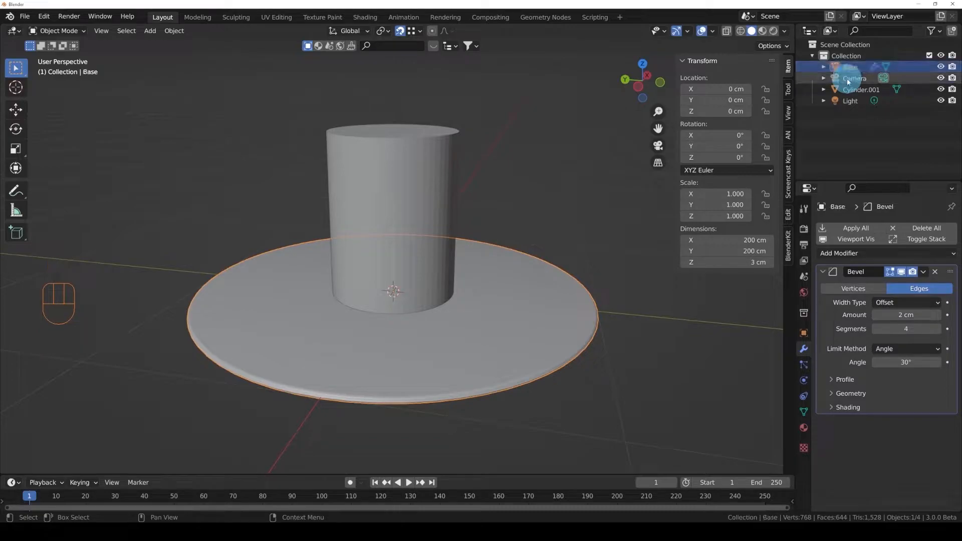
- Select the tall cylinder and rename it Barrel
left_click(435, 160)
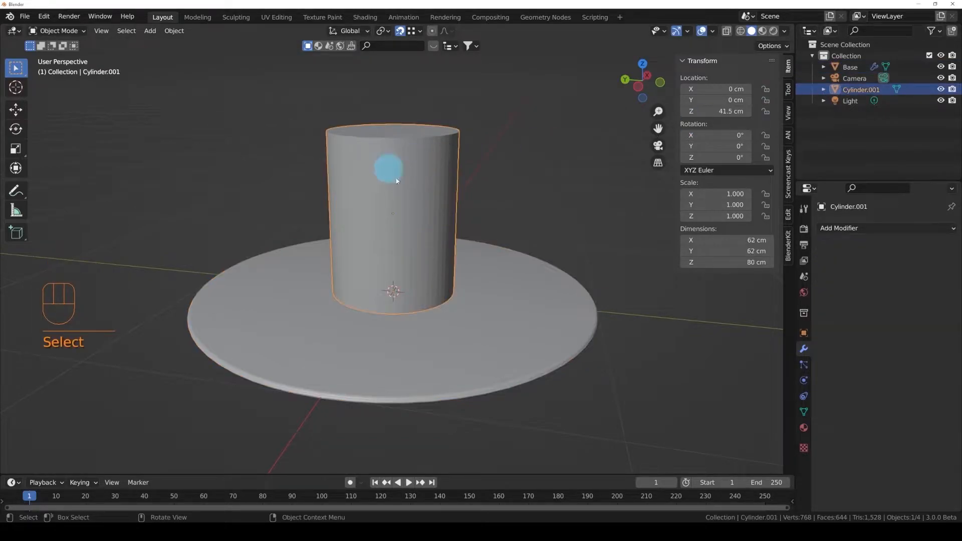
left_click(881, 93)
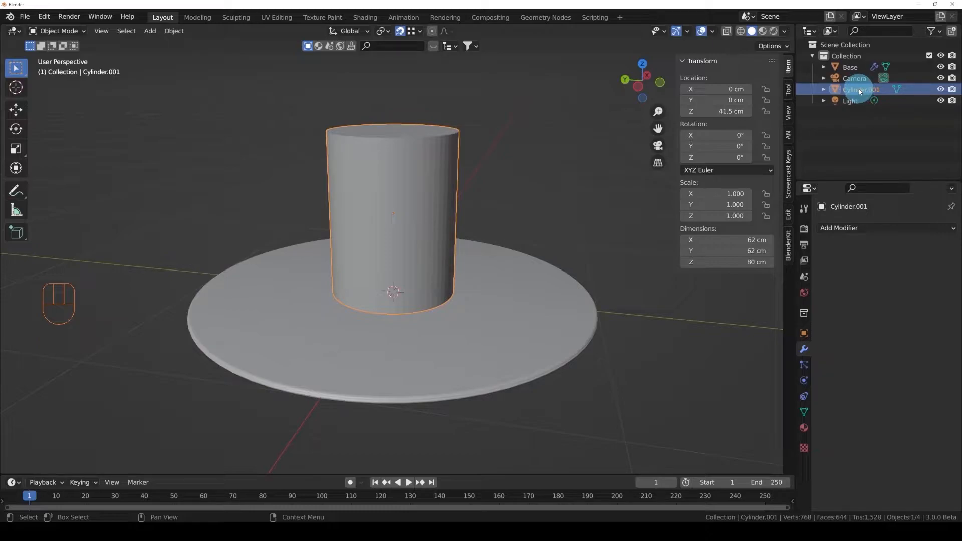
key("F2")
type("Barrel")
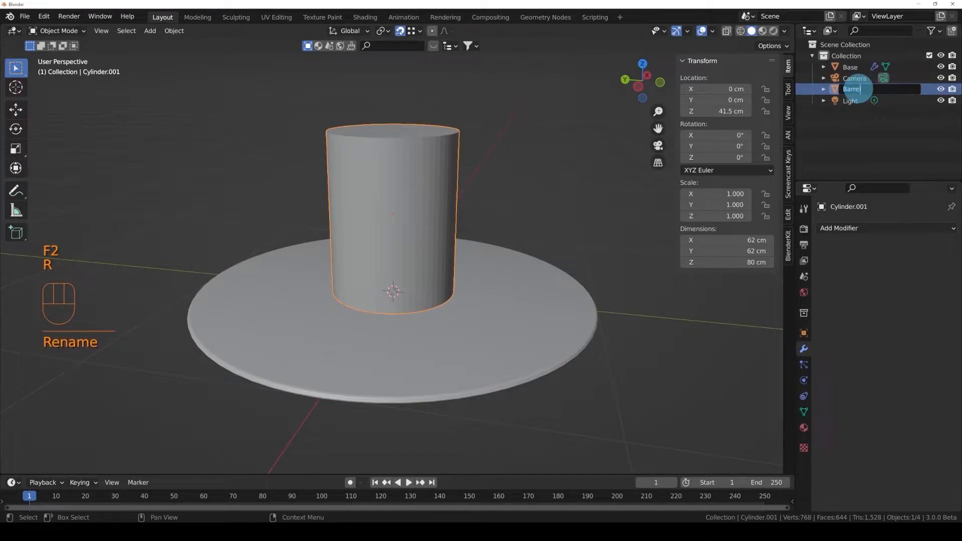
key("Return")
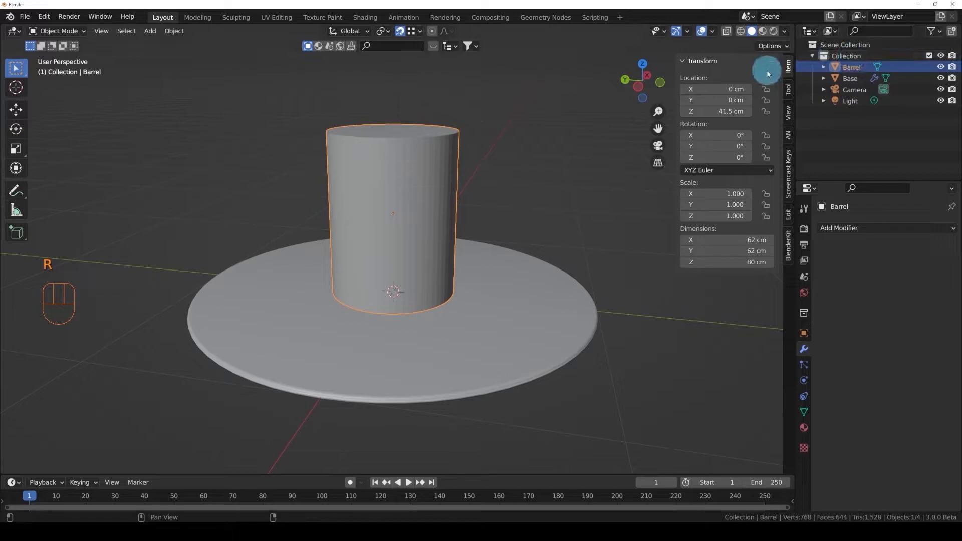
- Enter Edit Mode on the barrel and add one horizontal loop cut centred at its mid-height, without sliding it
middle_click_drag(516, 181, 496, 194)
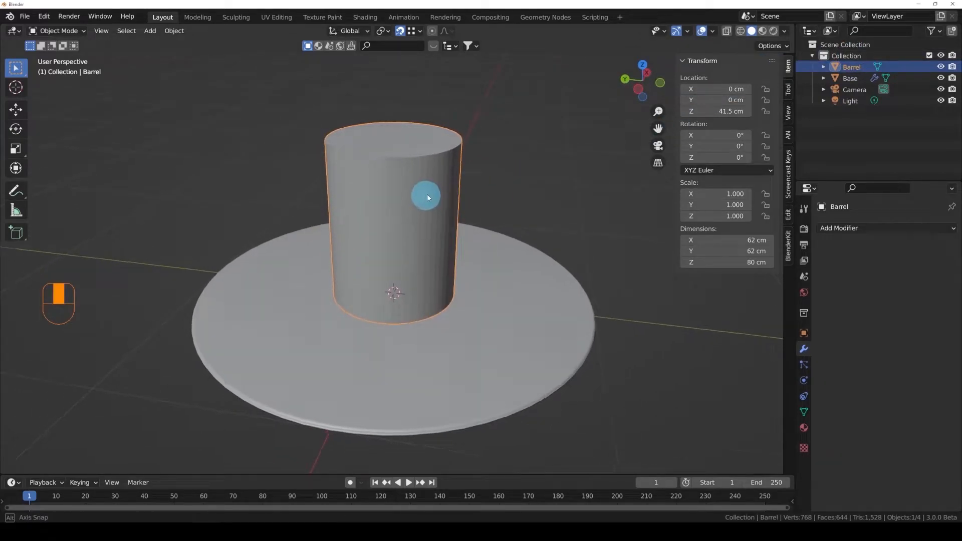
key("Tab")
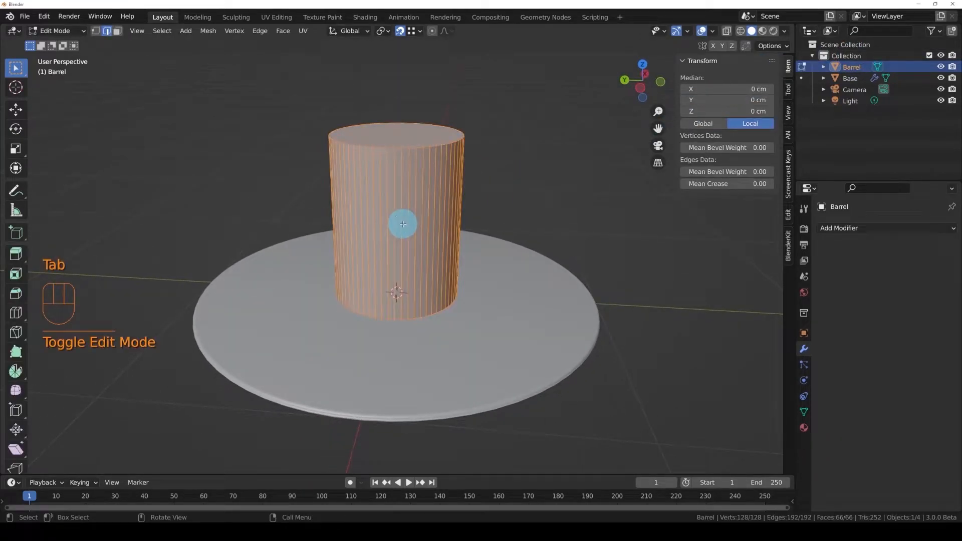
middle_click_drag(421, 161, 437, 189)
scroll(409, 193, "up", 4)
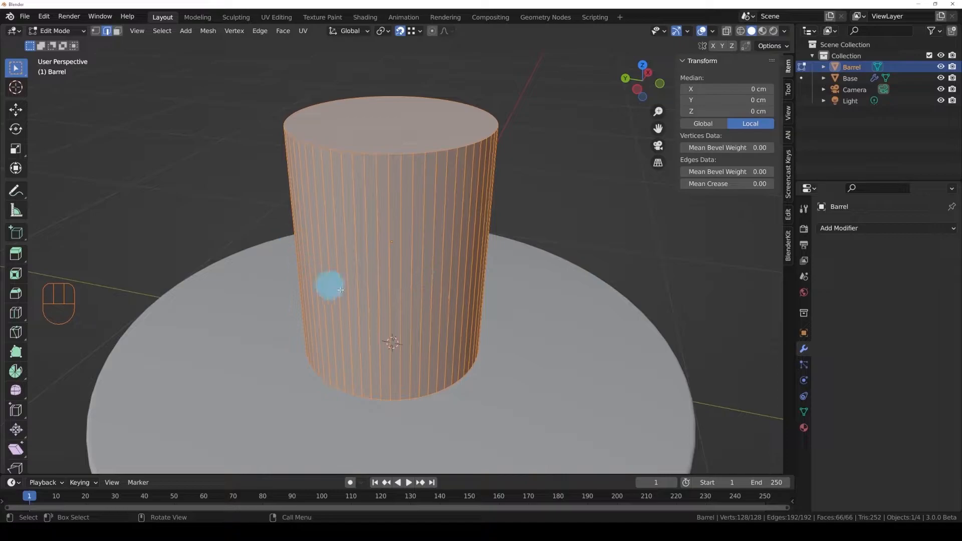
middle_click_drag(306, 258, 346, 254)
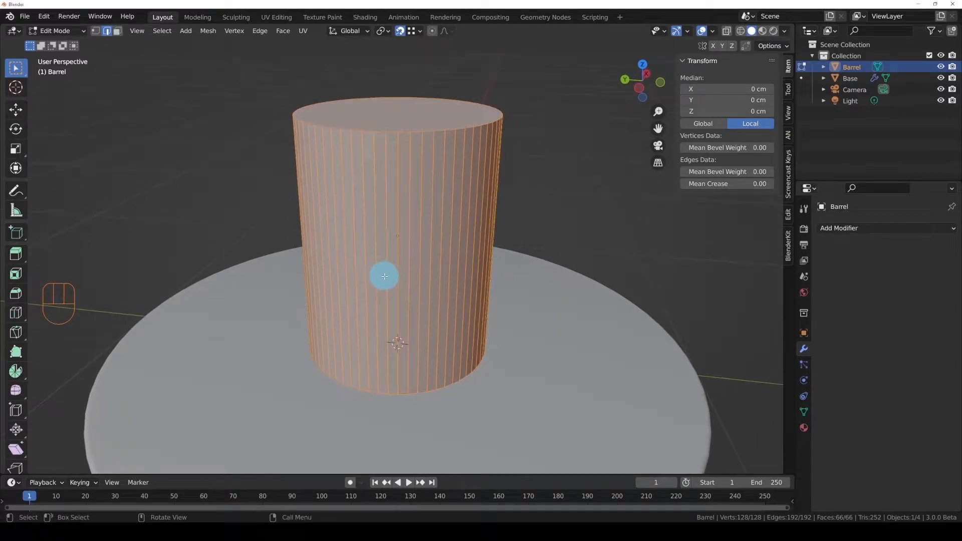
key("ctrl")
key("ctrl+r")
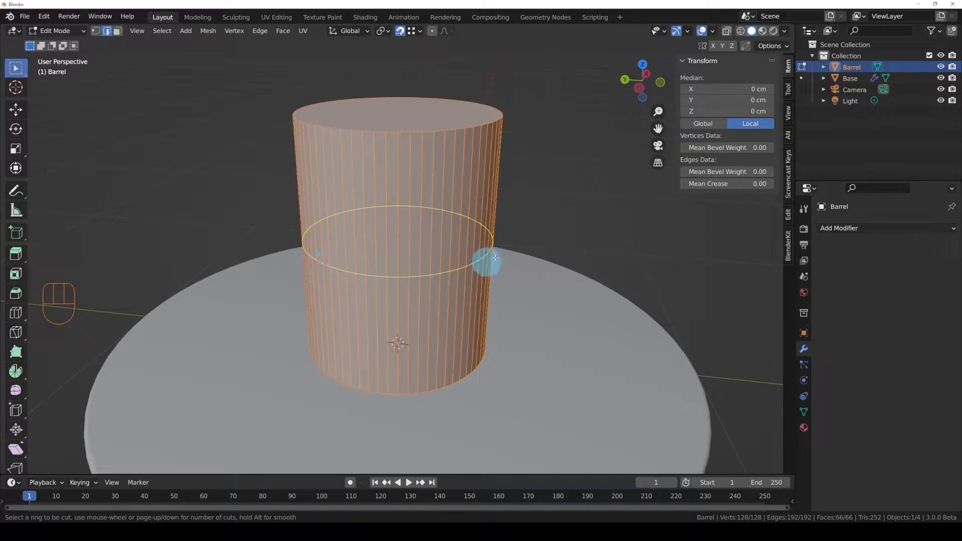
left_click(375, 234)
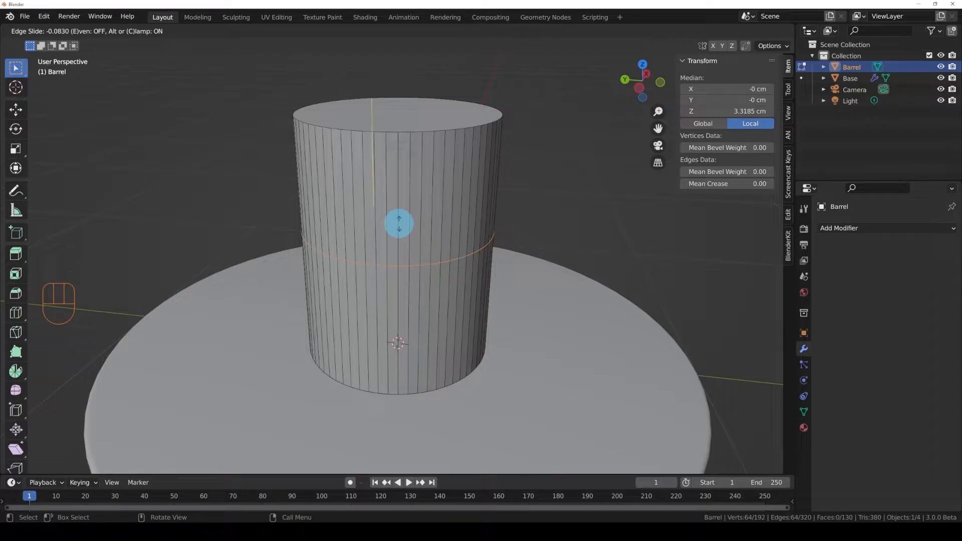
right_click(398, 224)
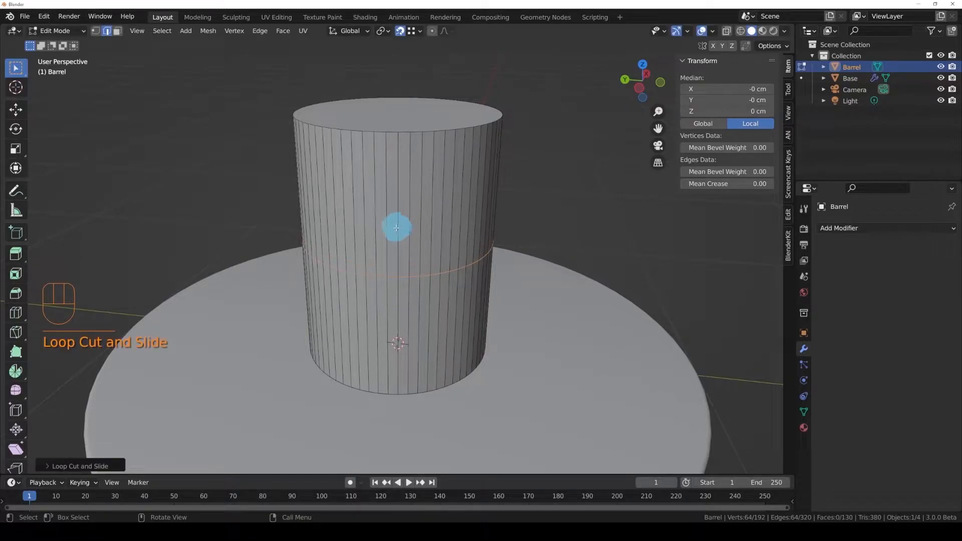
- Turn off snapping for the barrel's mesh editing
mouse_move(362, 232)
middle_mouse_down()
mouse_move(389, 230)
mouse_move(344, 249)
mouse_move(388, 253)
mouse_move(344, 233)
middle_mouse_up()
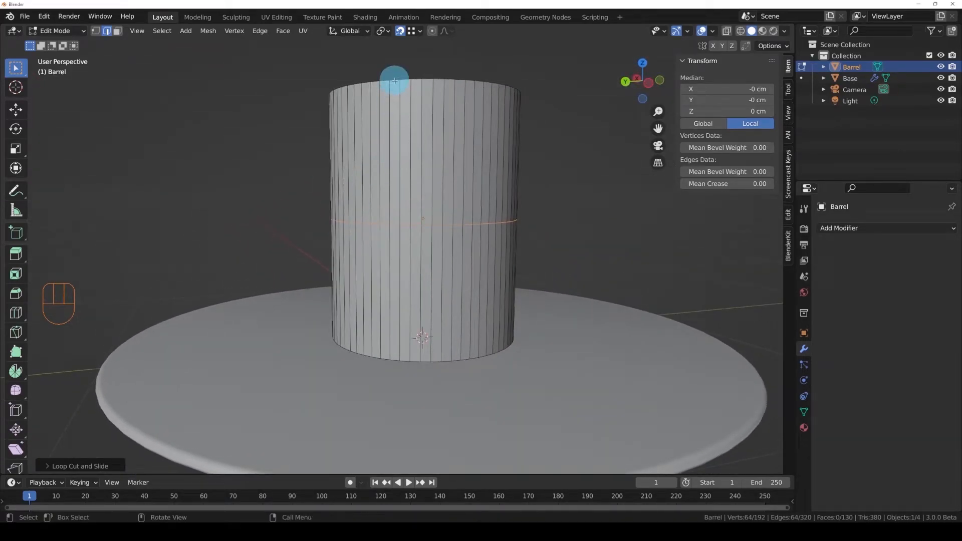
middle_click_drag(423, 161, 420, 189)
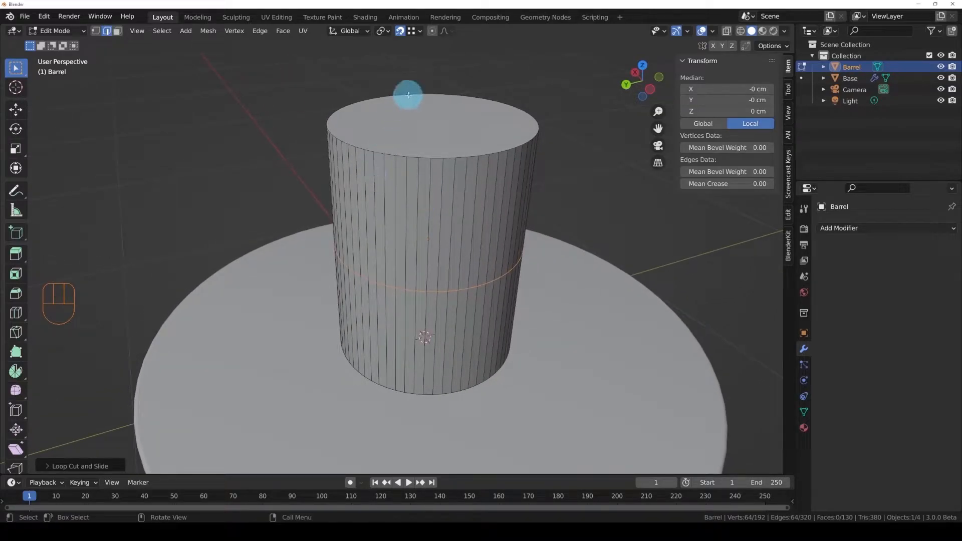
left_click(400, 32)
middle_click_drag(455, 215, 489, 209)
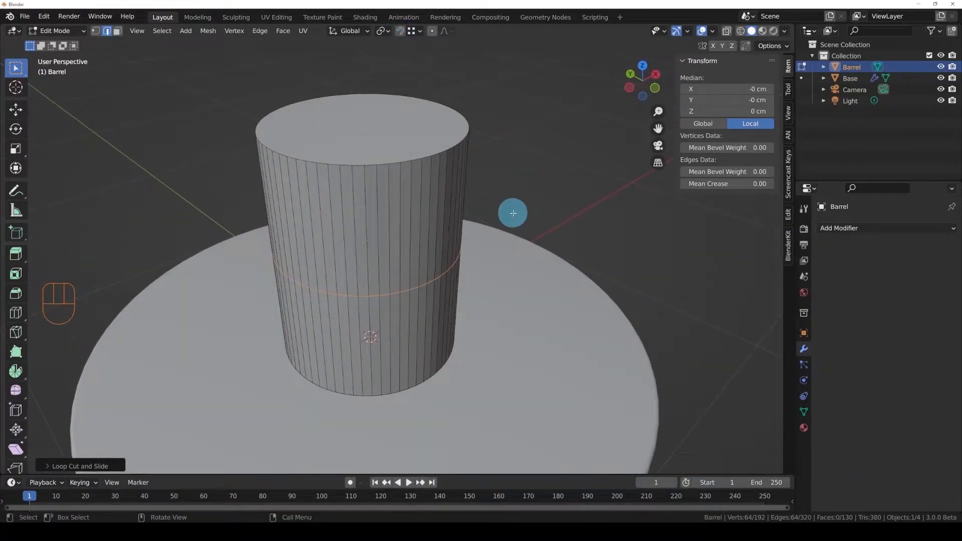
middle_click_drag(424, 292, 338, 234)
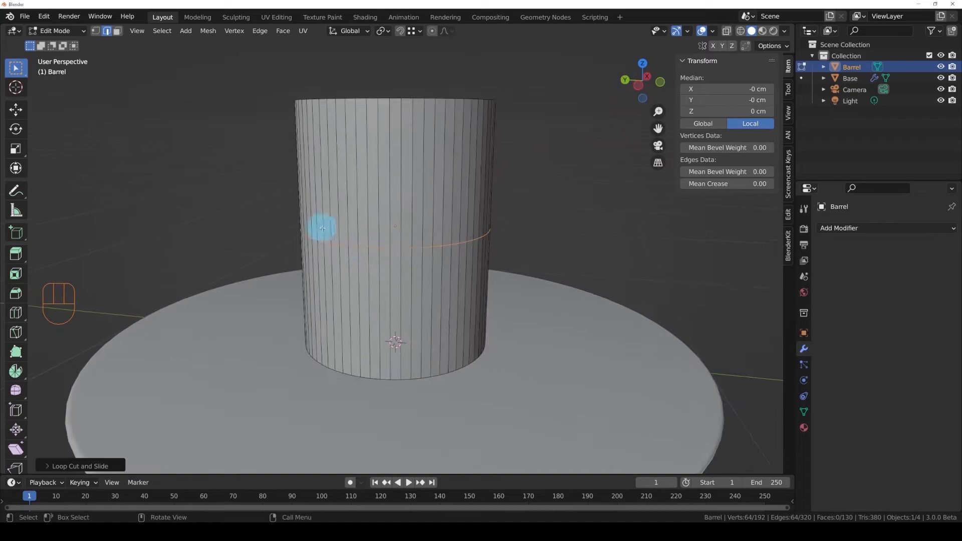
middle_click_drag(396, 241, 422, 257)
key("s")
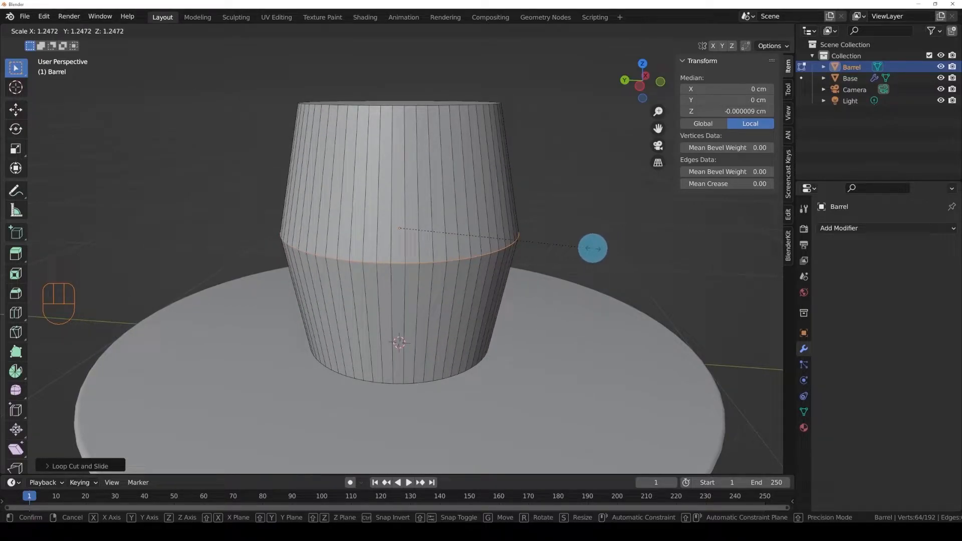
key("Escape")
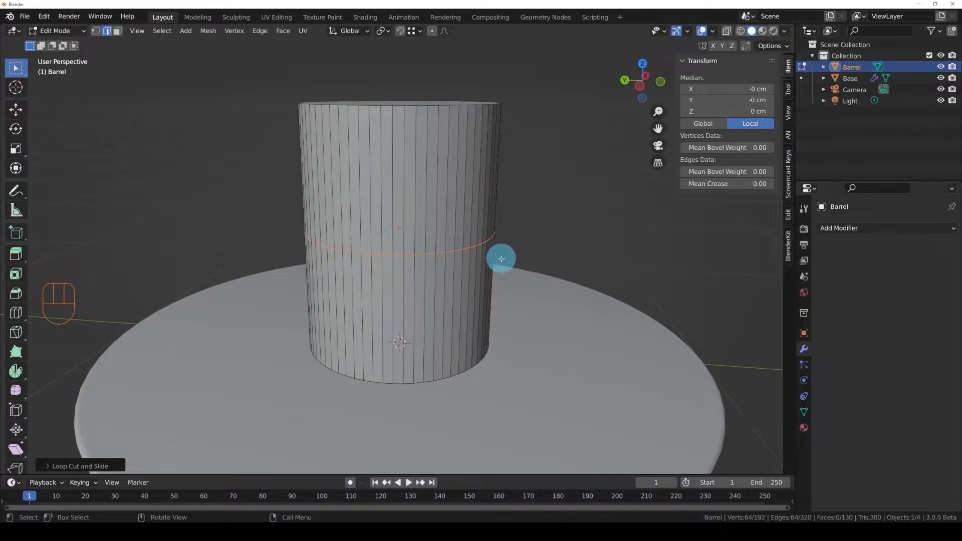
- Deselect the whole mesh, switch to vertex selection and pick single vertices on the barrel's middle loop
key("alt+a")
middle_click_drag(470, 247, 408, 272)
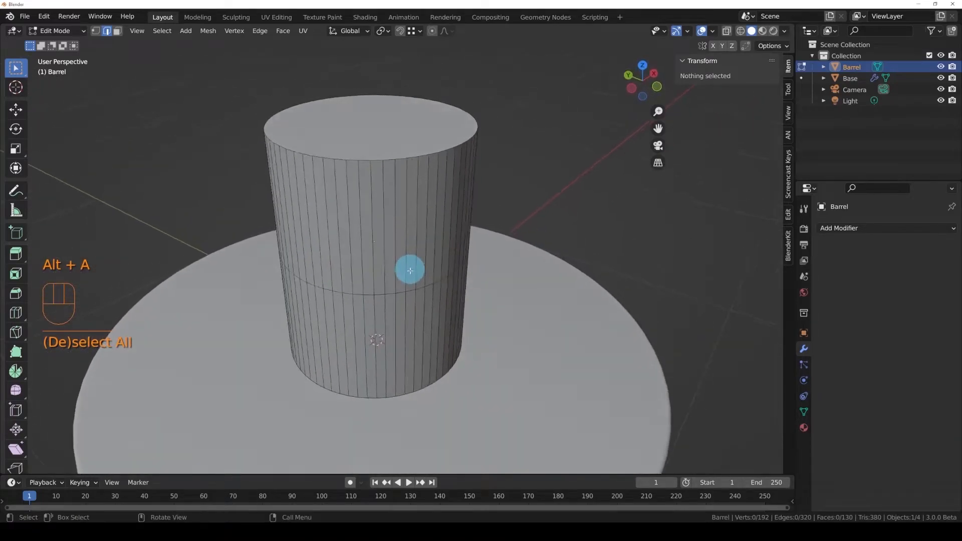
left_click(96, 31)
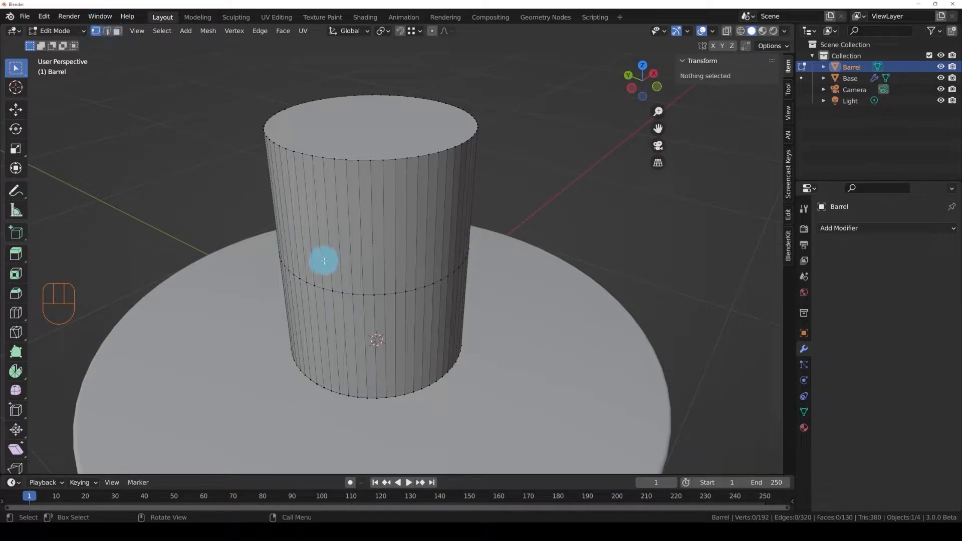
left_click(352, 293)
left_click(298, 269)
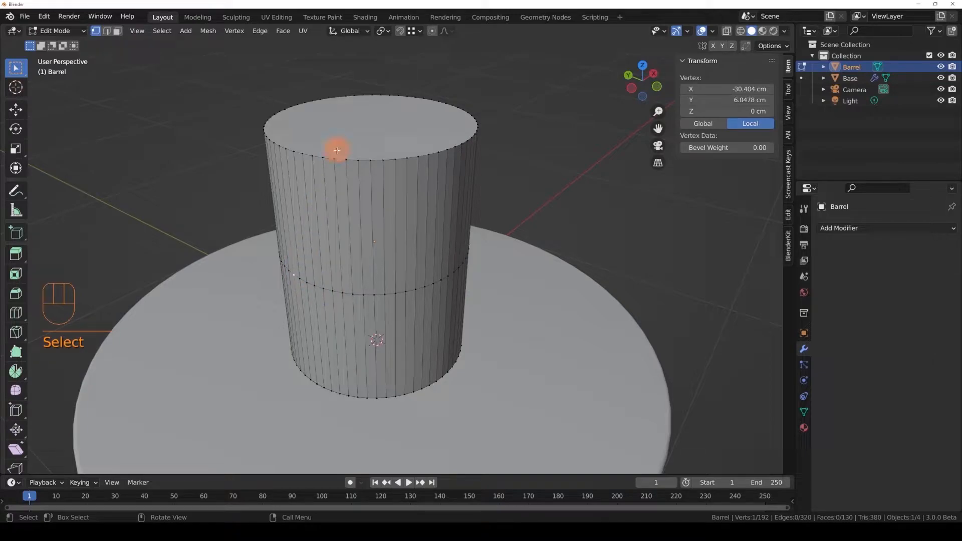
- Switch to edge selection and pick individual edges on the barrel's side
left_click(106, 31)
left_click(358, 297)
left_click(338, 266)
left_click(311, 247)
middle_click_drag(311, 214, 394, 251)
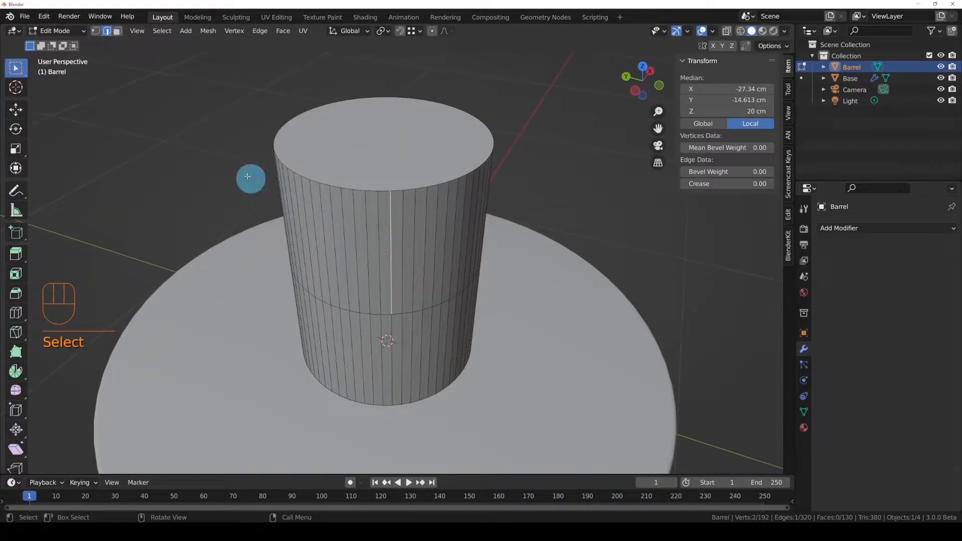
- Switch to face selection and pick individual faces, finishing with one narrow upper side face of the barrel
left_click(117, 31)
left_click(362, 155)
left_click(432, 256)
left_click(344, 253)
left_click(313, 226)
left_click(385, 250)
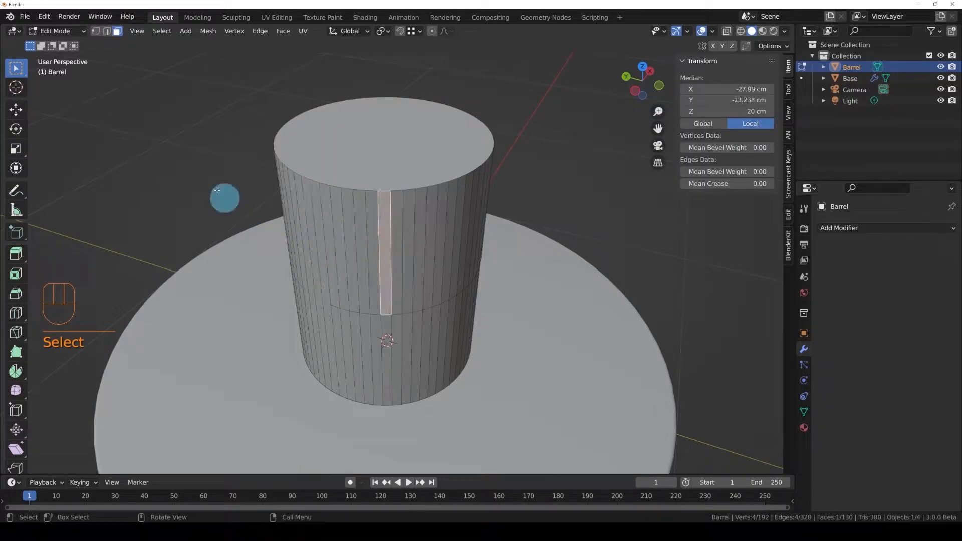
- Switch to edge selection and loop-select the edge loop around the barrel's middle
left_click(107, 31)
middle_click_drag(350, 252, 374, 280)
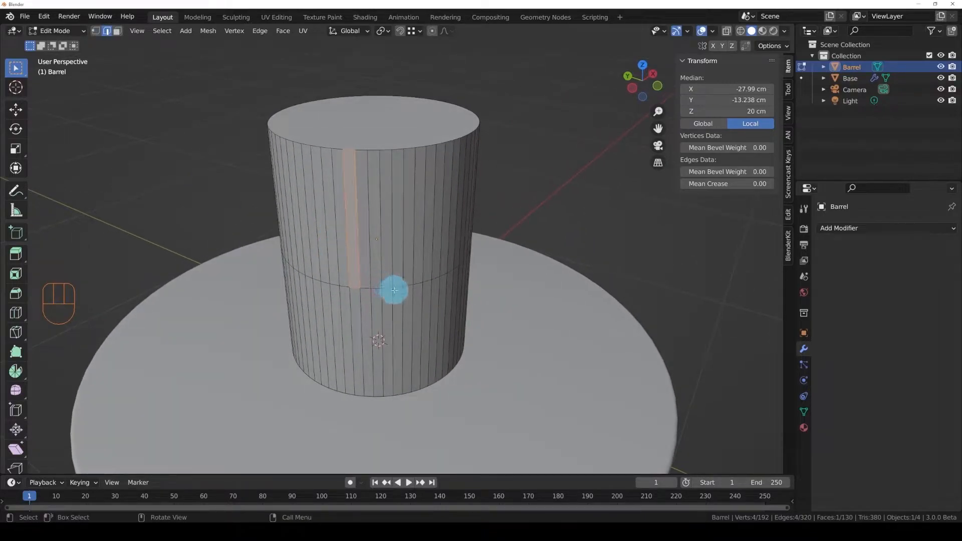
left_click(395, 288)
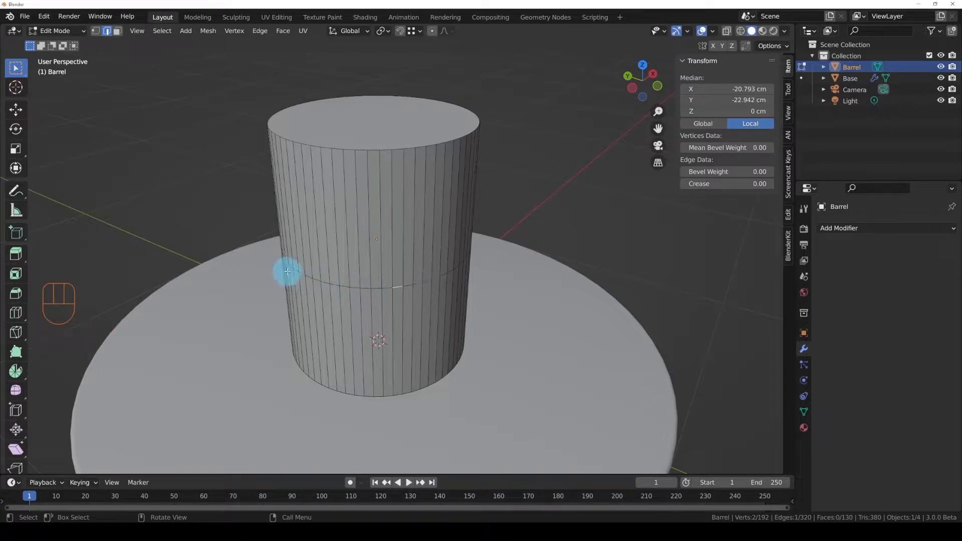
left_click(397, 287, "alt")
middle_click_drag(395, 284, 279, 270)
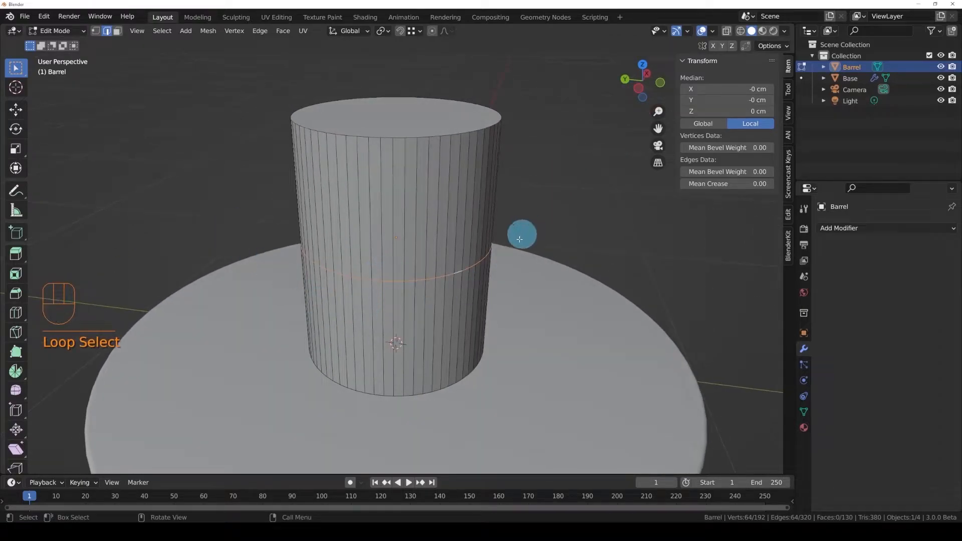
middle_click_drag(461, 272, 425, 294)
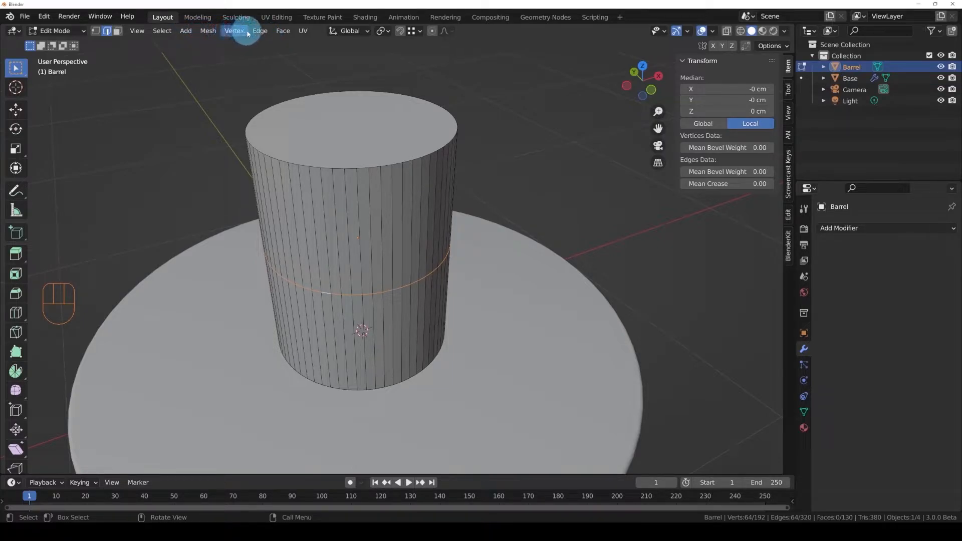
middle_click_drag(299, 130, 348, 107)
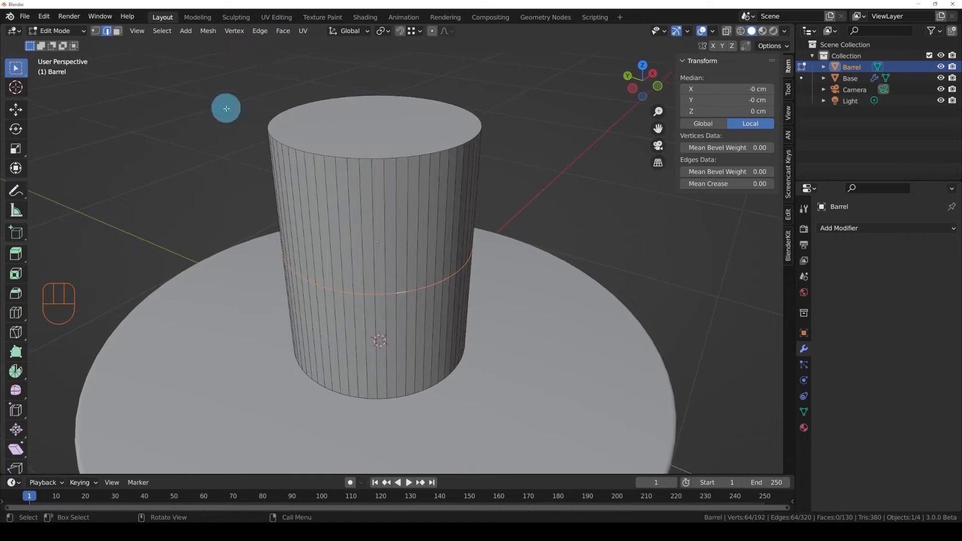
- Look up the edge loop and edge ring selection options and add one vertical side edge loop to the selection
left_click(158, 34)
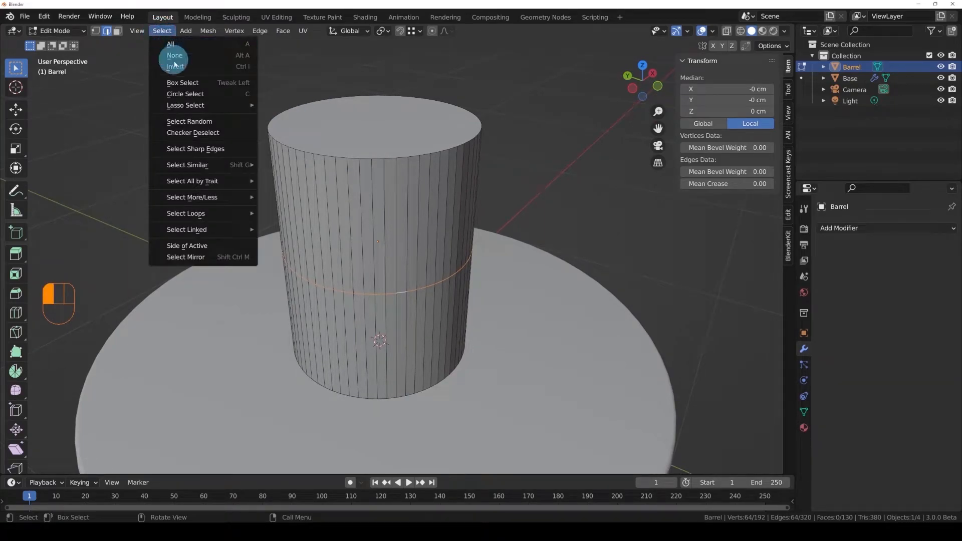
mouse_move(200, 213)
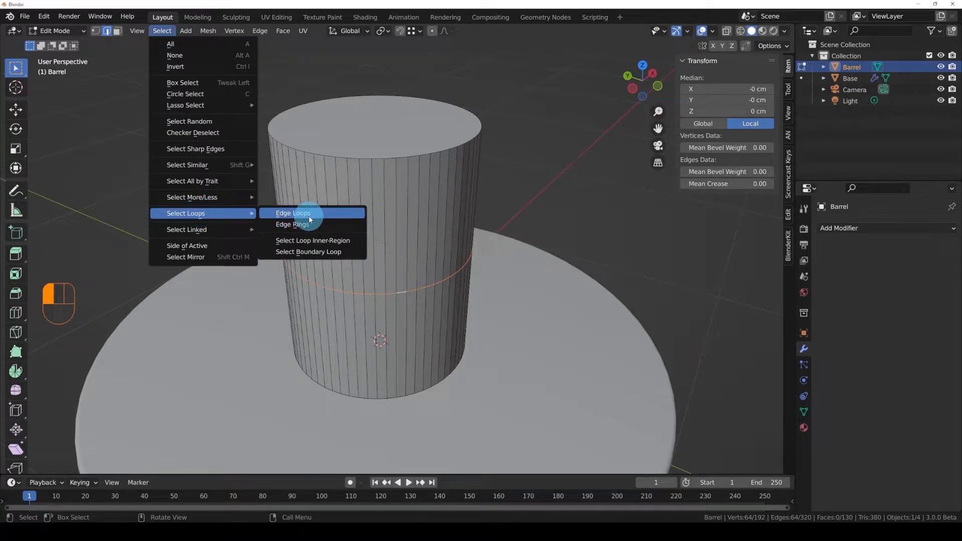
left_click(386, 239, "alt+shift")
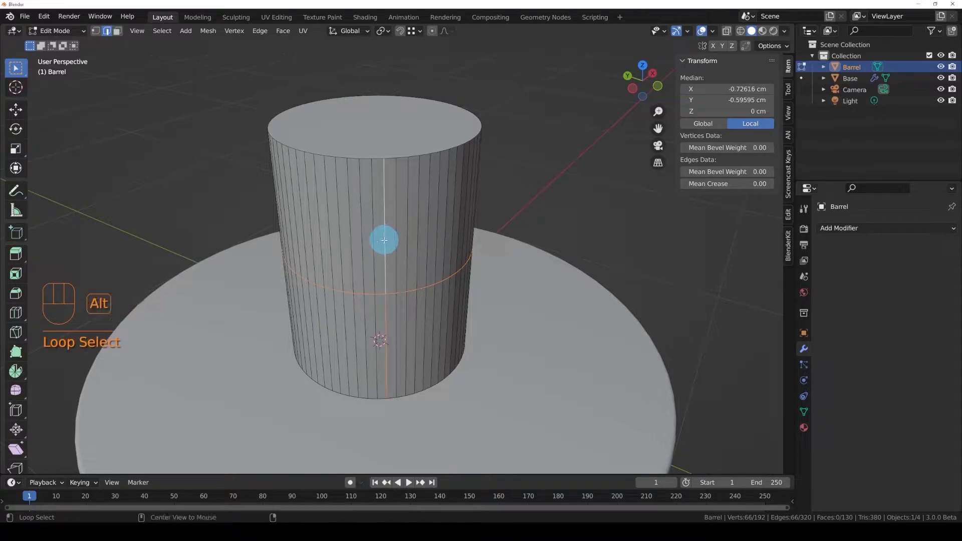
- Try edge ring selection on the barrel's upper vertical edges and on a segment of the middle loop
left_click(395, 247)
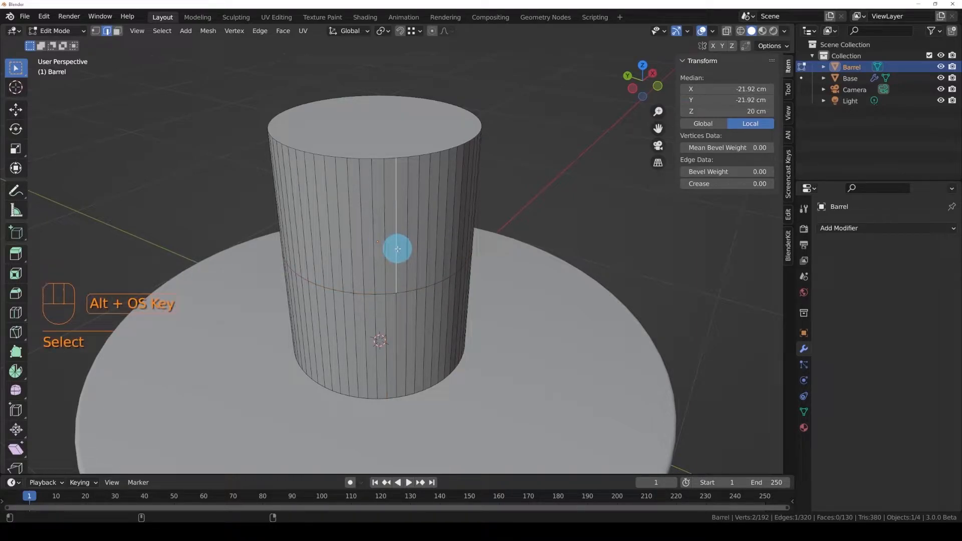
left_click(398, 249, "alt")
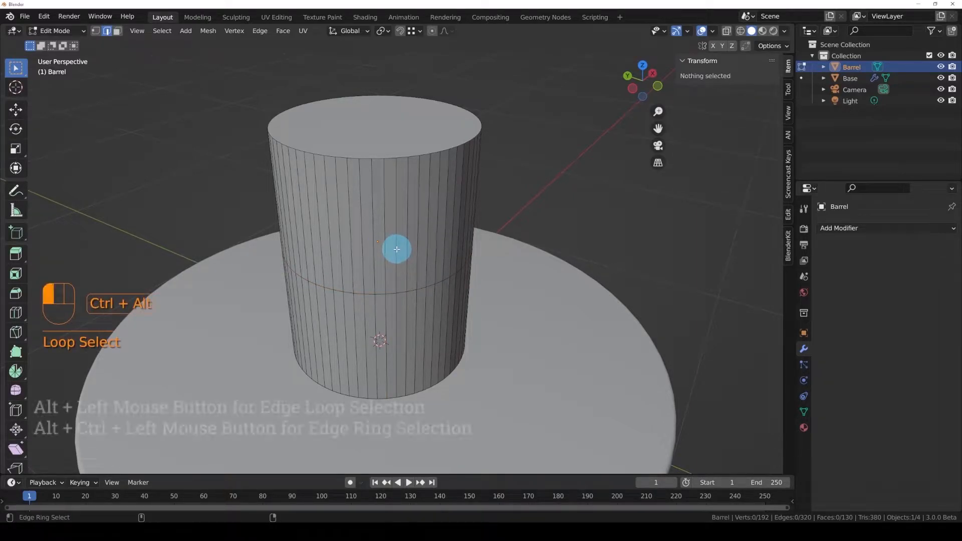
left_click(395, 247, "ctrl+alt")
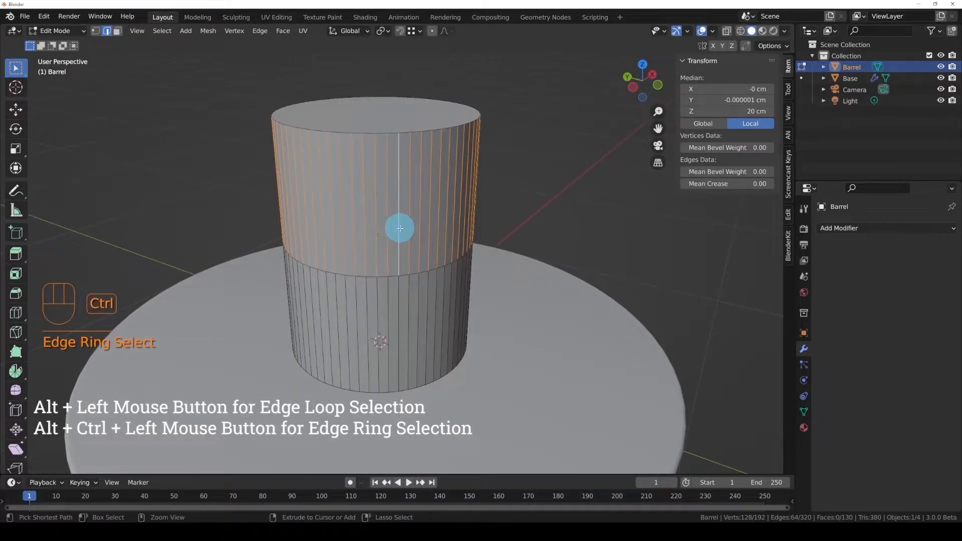
left_click(404, 275, "alt")
left_click(404, 276, "ctrl+alt")
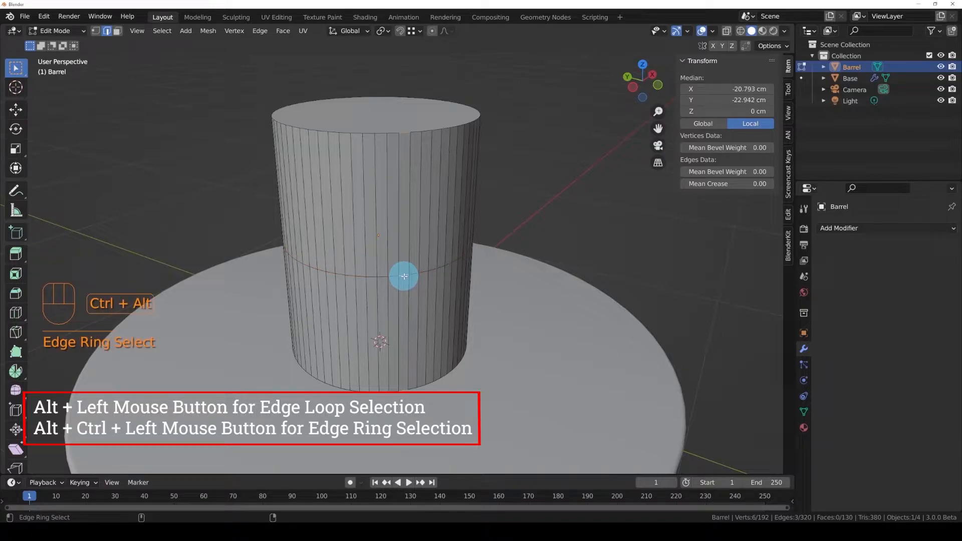
- Loop-select the barrel's middle edge loop, scale it outward to about 85.7 cm across and return to object mode
left_click(407, 282)
mouse_move(407, 281)
middle_mouse_down()
mouse_move(407, 271)
mouse_move(394, 288)
middle_mouse_up()
left_click(386, 295)
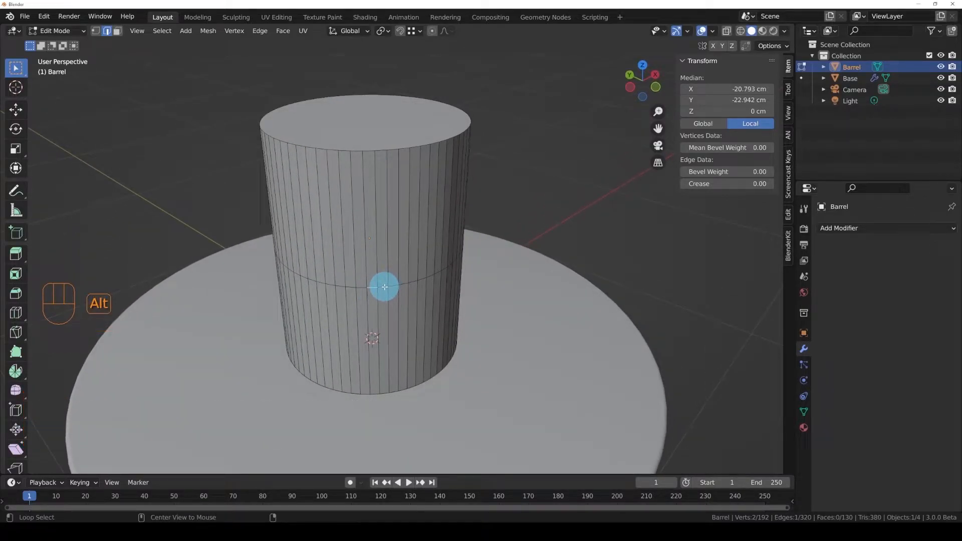
left_click(384, 286, "alt")
middle_click_drag(354, 288, 381, 266)
middle_click_drag(470, 256, 517, 272)
key("s")
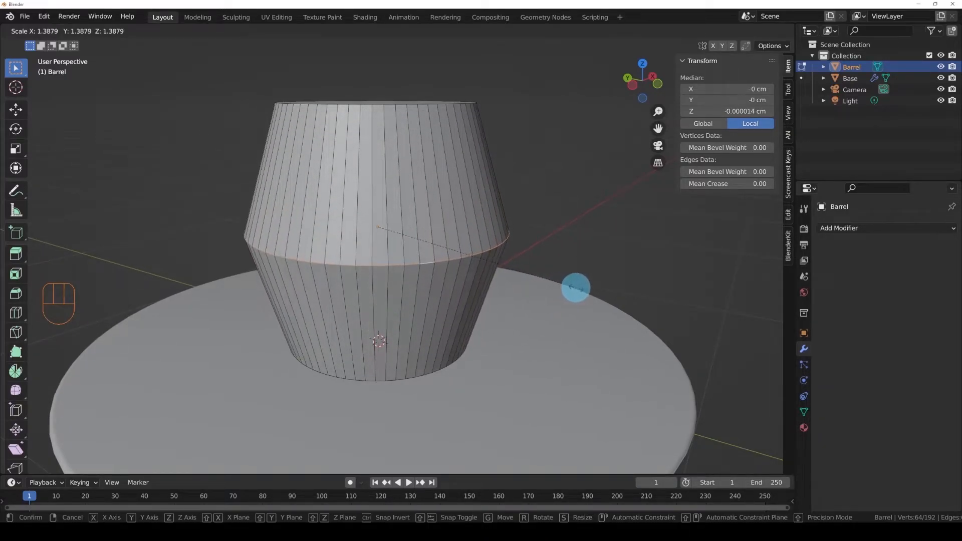
left_click(574, 287)
middle_click_drag(504, 213, 406, 214)
key("Tab")
scroll(470, 237, "down", 4)
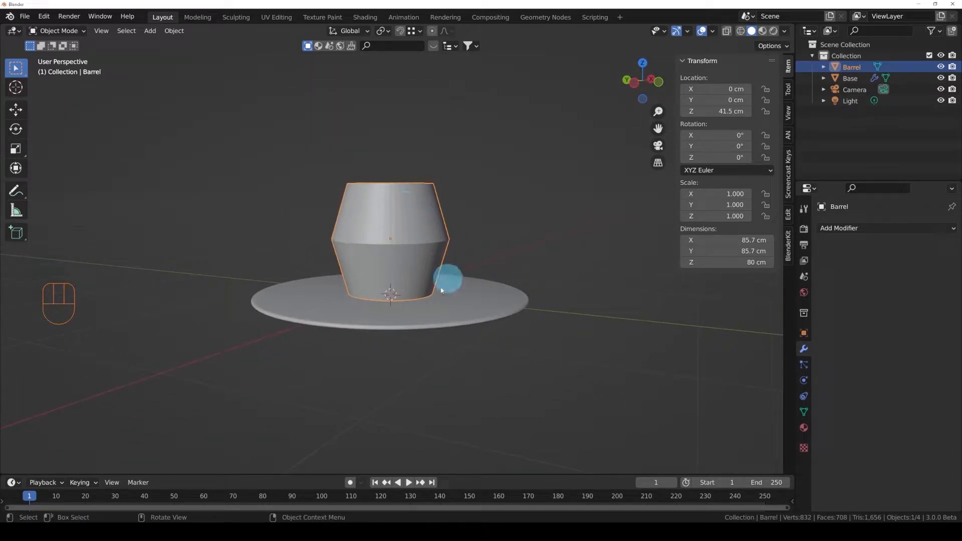
- Try to scale the whole barrel down uniformly to about 0.69
middle_click_drag(344, 244, 368, 271)
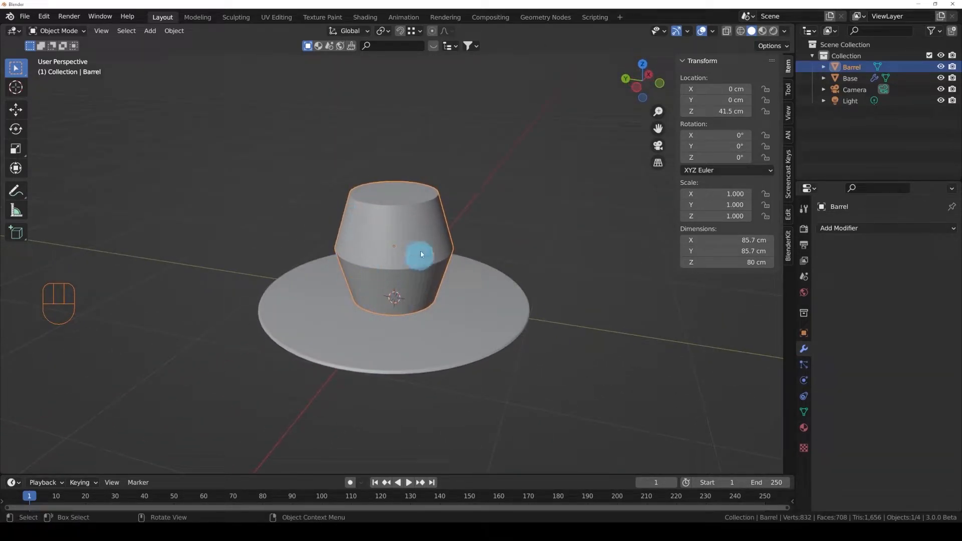
middle_click_drag(430, 248, 421, 198)
middle_click_drag(363, 246, 429, 255)
scroll(392, 238, "up", 3)
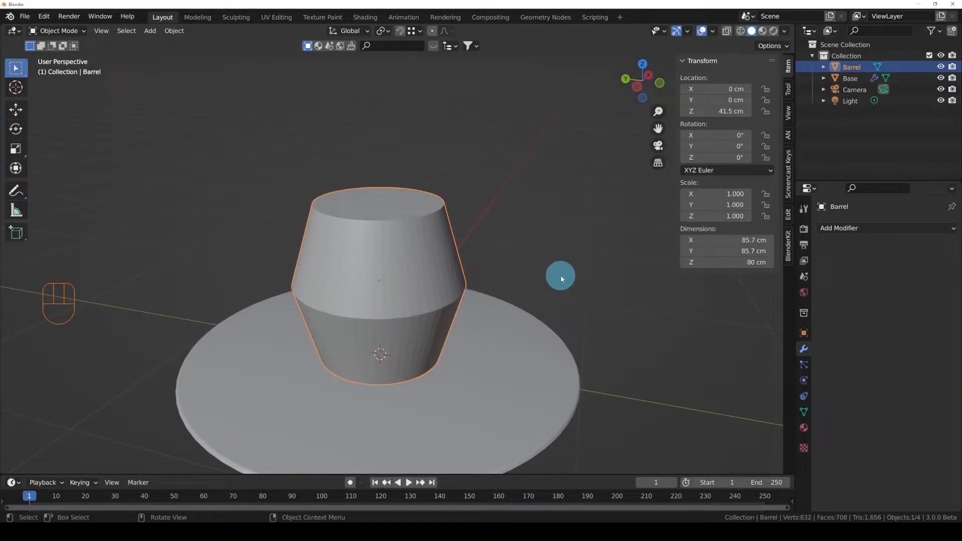
key("s")
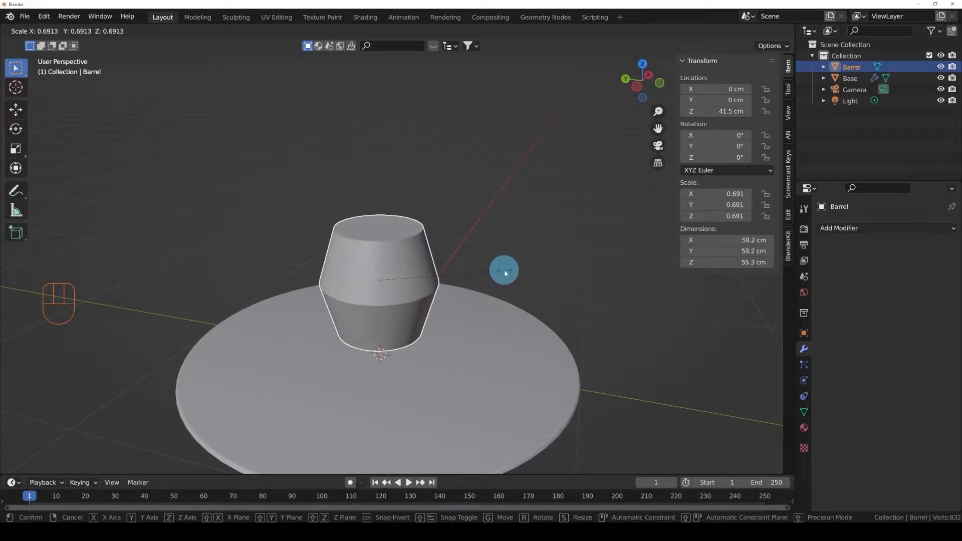
right_click(504, 270)
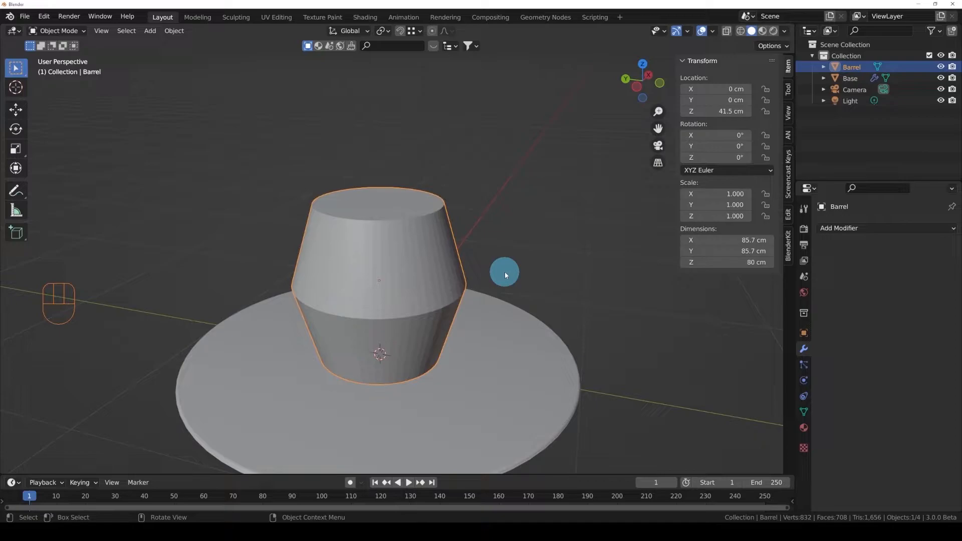
- Narrow the whole barrel by scaling it on X and Y only with Z locked, and return to mesh editing
middle_click_drag(504, 272, 525, 236)
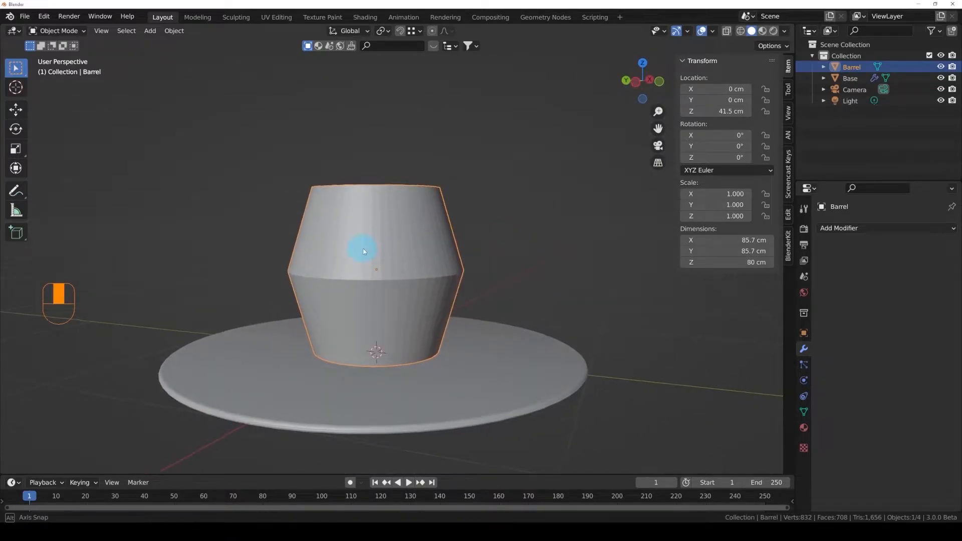
middle_click_drag(362, 248, 397, 218)
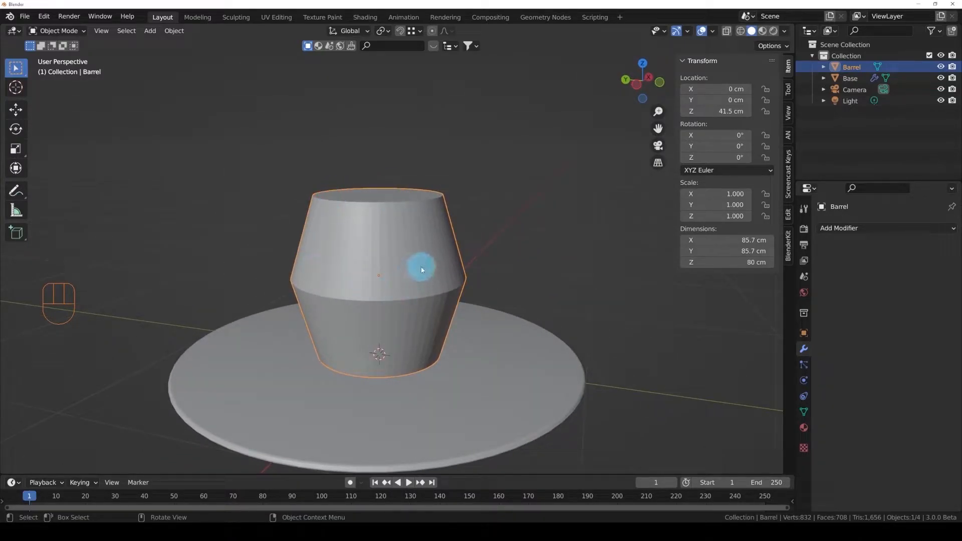
middle_click_drag(376, 279, 381, 179)
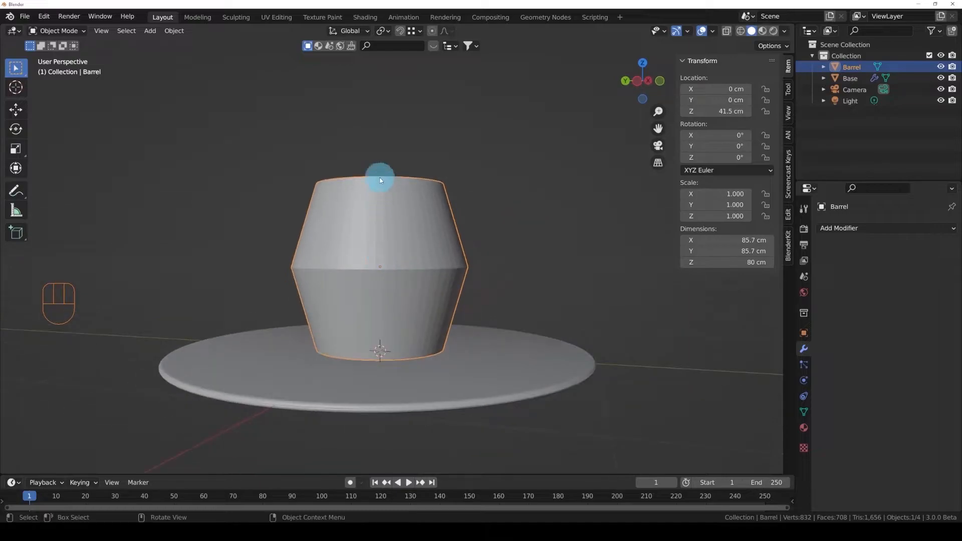
middle_click_drag(407, 144, 411, 213)
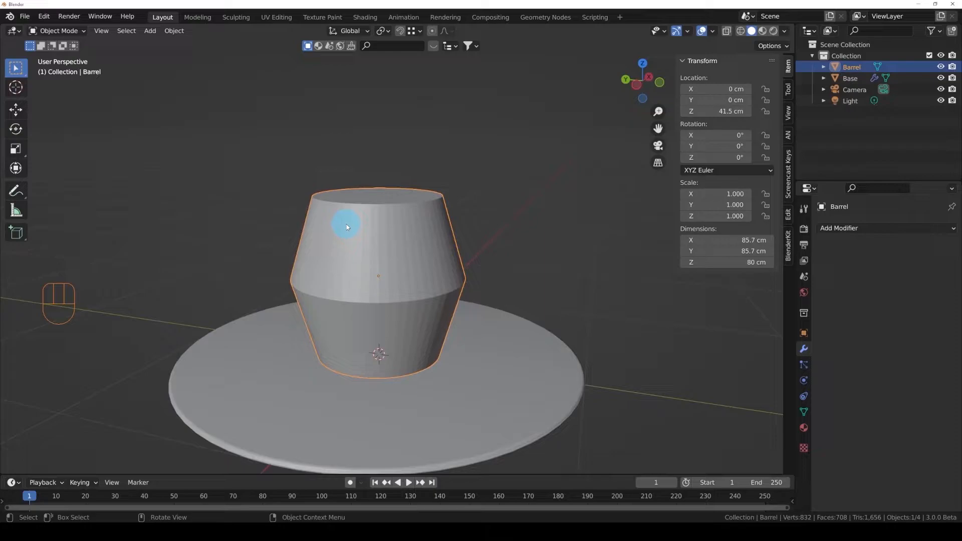
middle_click_drag(430, 196, 427, 214)
key("s")
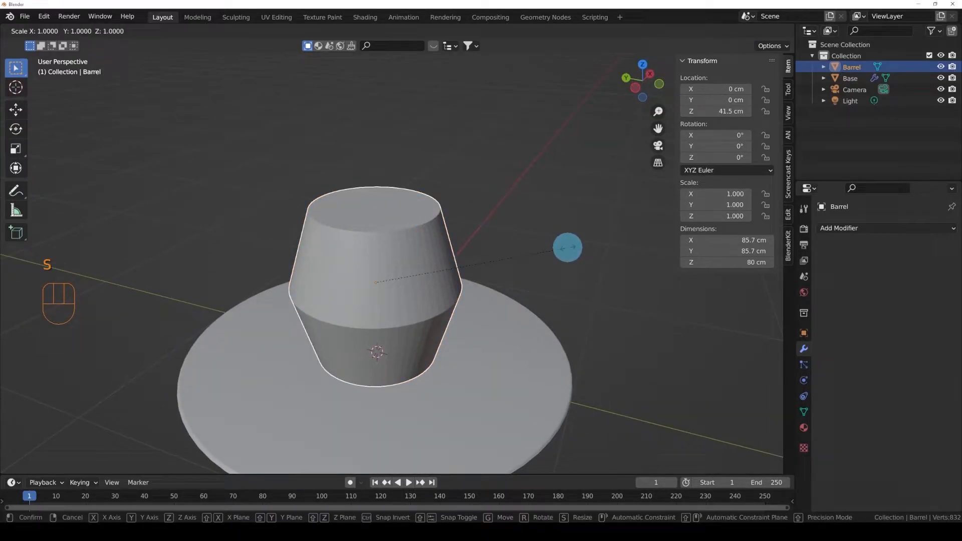
key("shift+z")
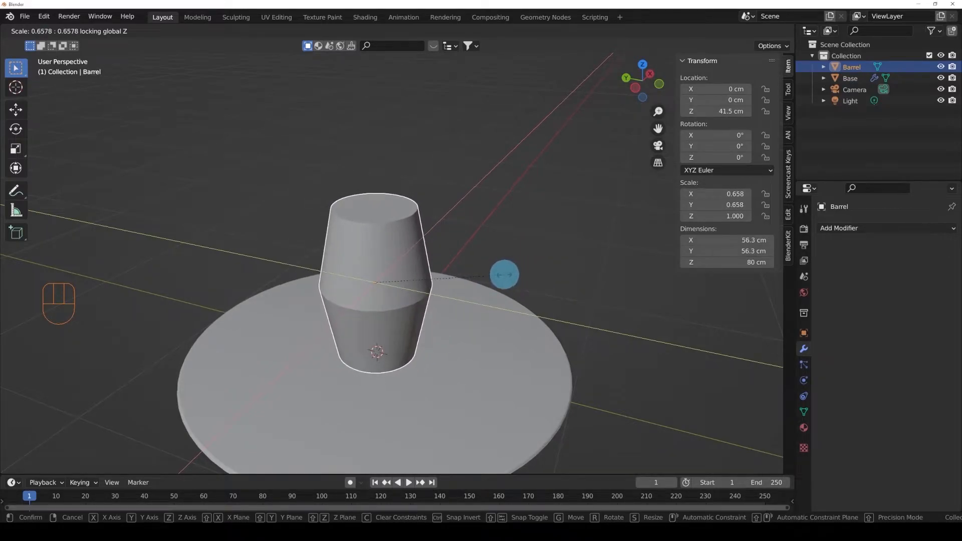
left_click(530, 274)
middle_click_drag(457, 249, 411, 244)
mouse_move(429, 286)
middle_mouse_down()
mouse_move(434, 269)
mouse_move(431, 295)
middle_mouse_up()
key("Tab")
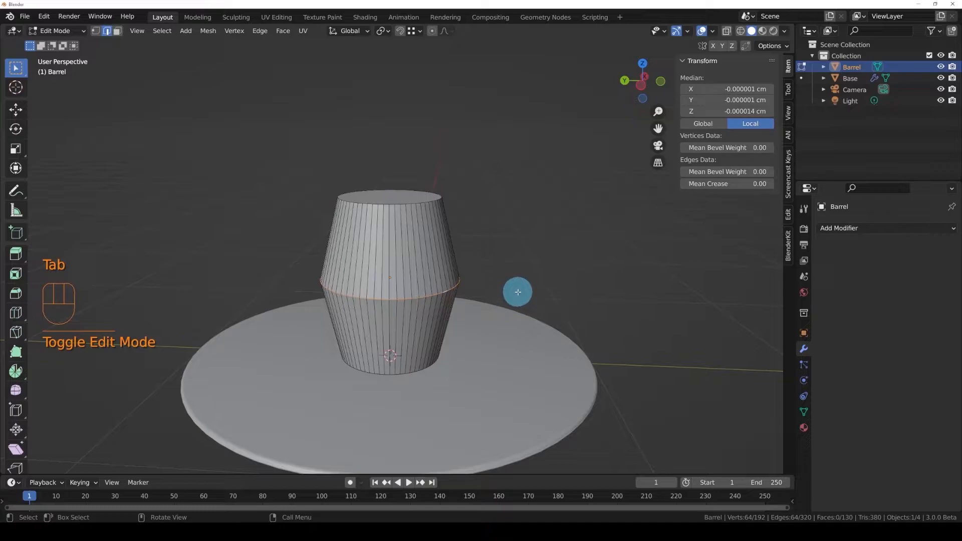
- Try to bevel the barrel's middle edge loop with a width of about 35.7 cm and 8 segments
key("ctrl")
key("ctrl+b")
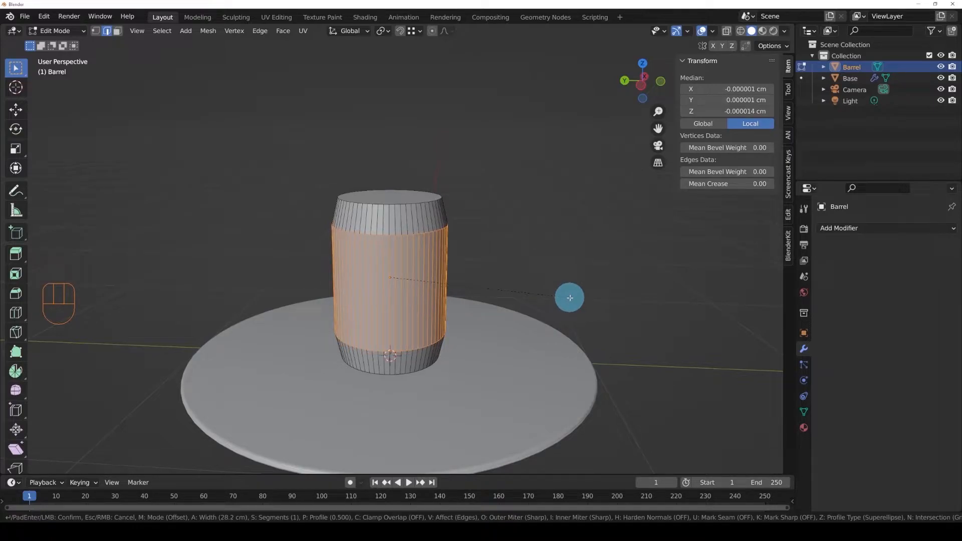
scroll(570, 297, "up", 1)
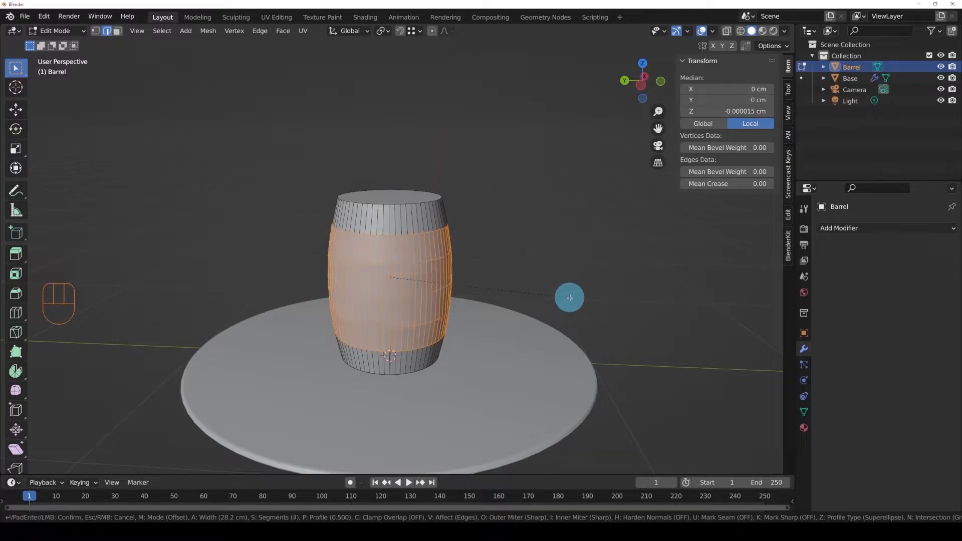
scroll(574, 297, "up", 4)
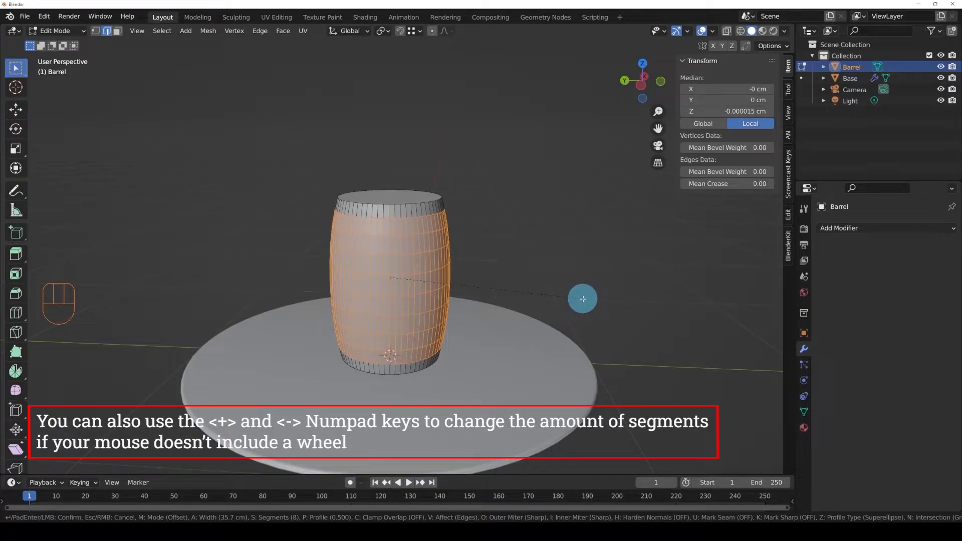
right_click(582, 299)
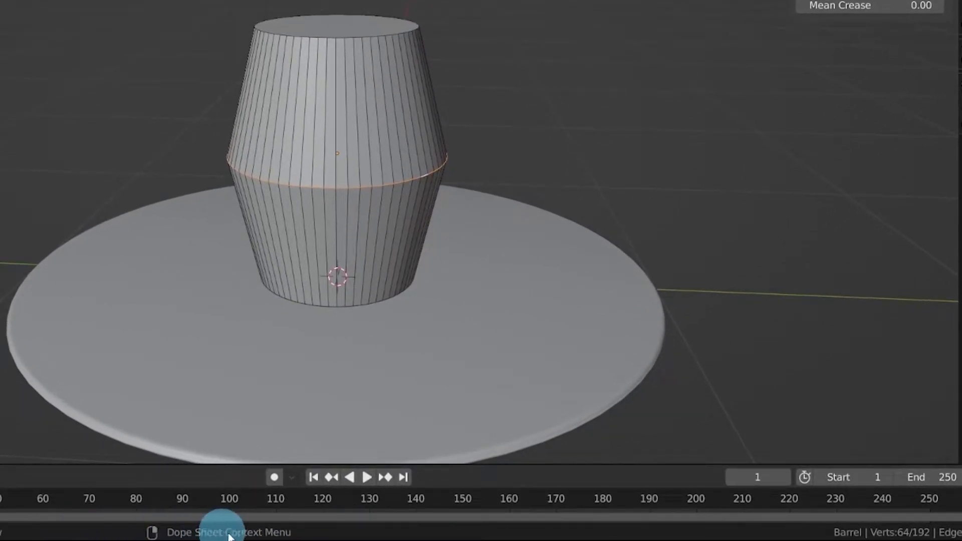
- Try to bevel the barrel's middle edge loop with a width of about 36 cm and 8 segments
key("ctrl+b")
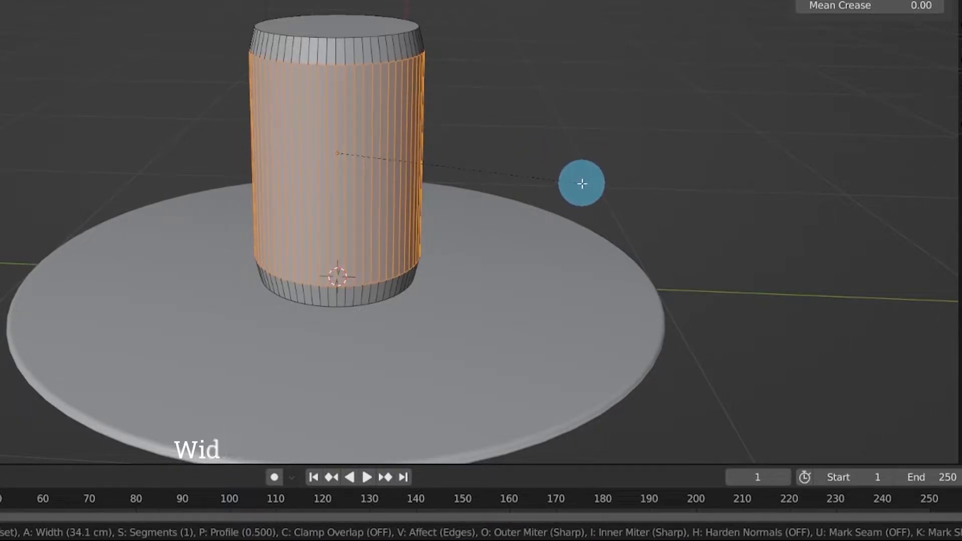
scroll(581, 183, "up", 1)
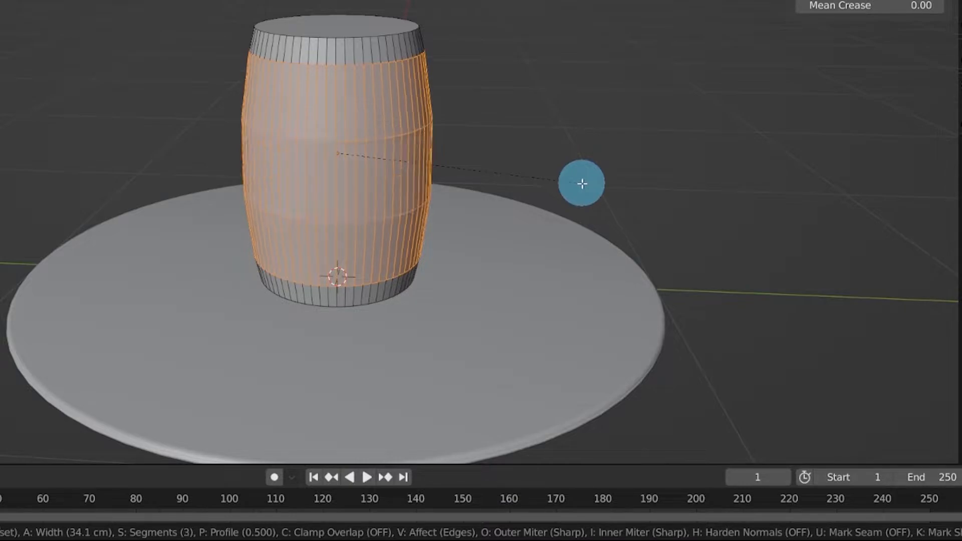
scroll(582, 183, "up", 1)
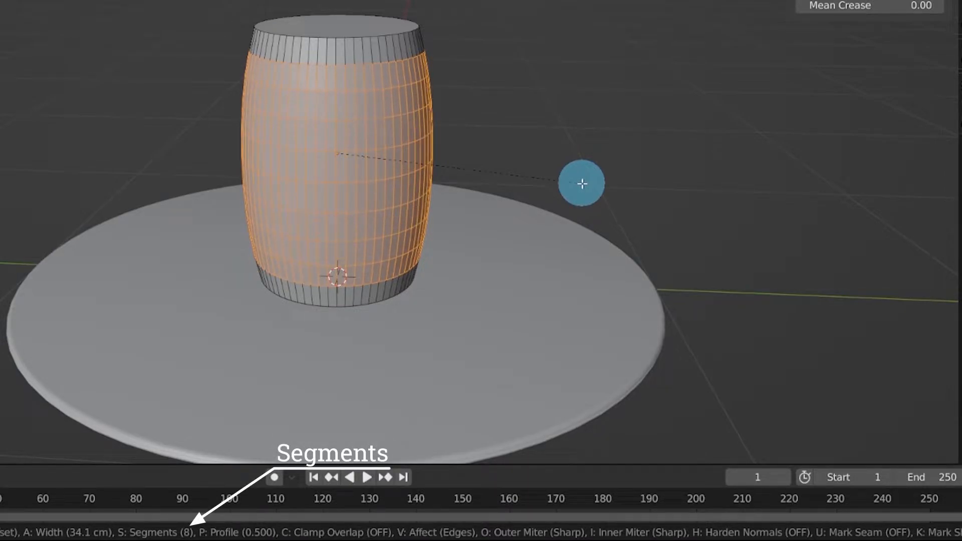
scroll(581, 183, "up", 2)
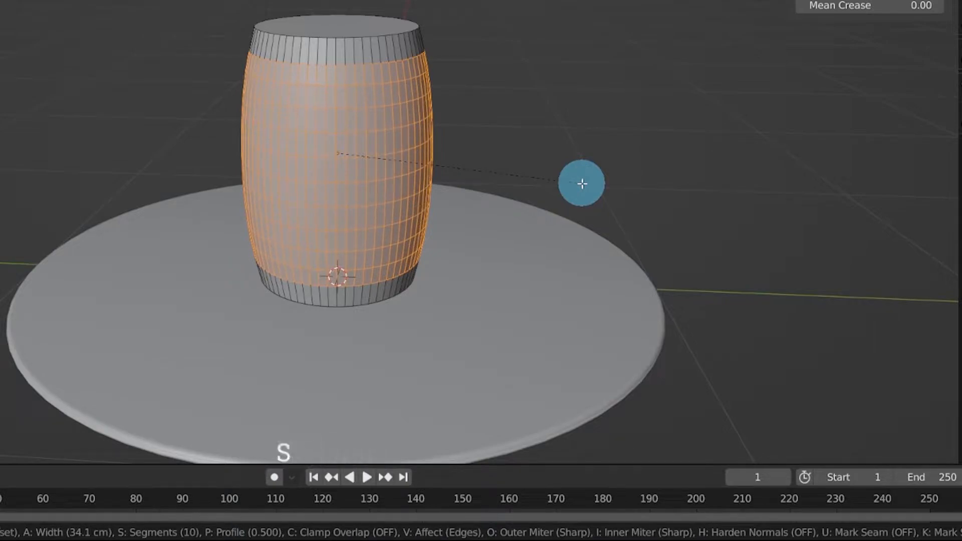
scroll(581, 183, "down", 5)
scroll(581, 183, "down", 3)
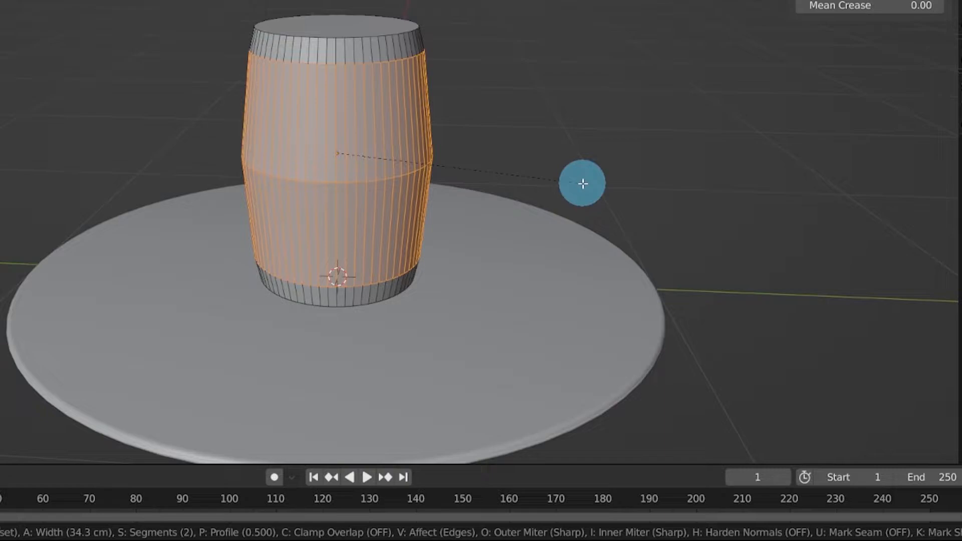
scroll(581, 183, "up", 2)
scroll(582, 183, "up", 1)
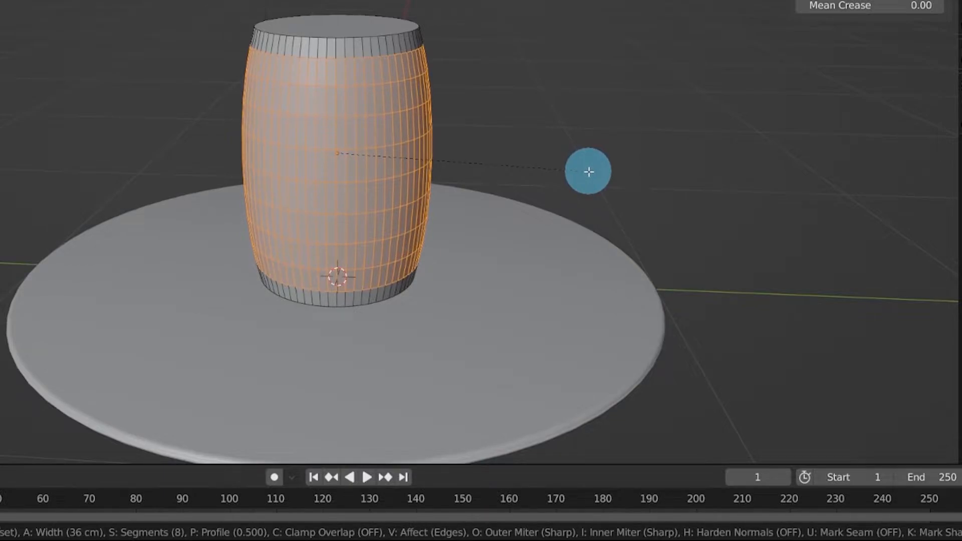
left_click(589, 172)
middle_click_drag(588, 170, 303, 148)
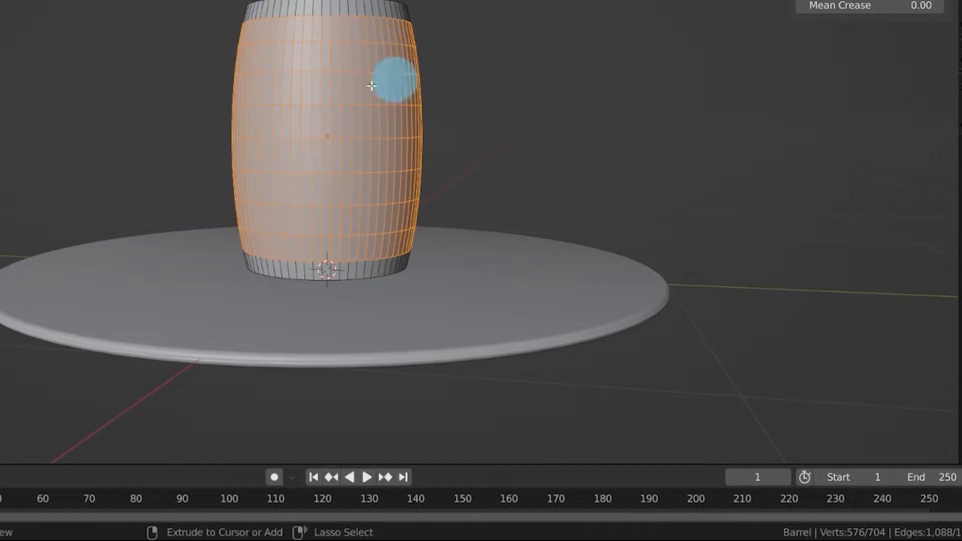
key("ctrl+z")
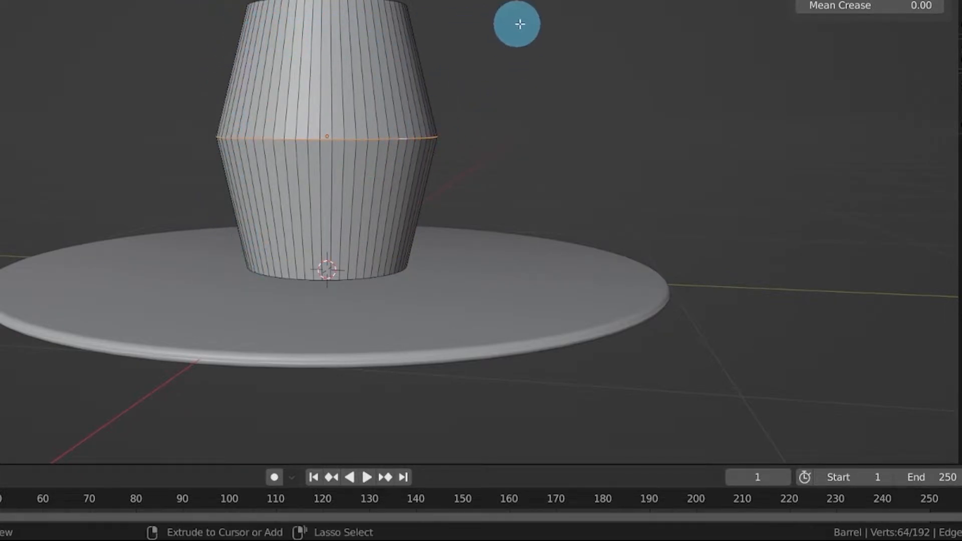
key("ctrl+b")
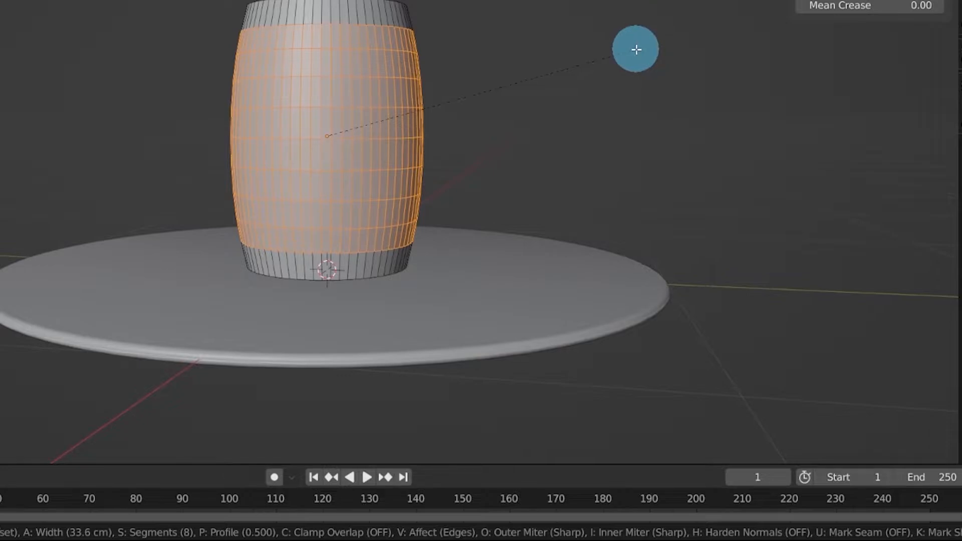
key("Escape")
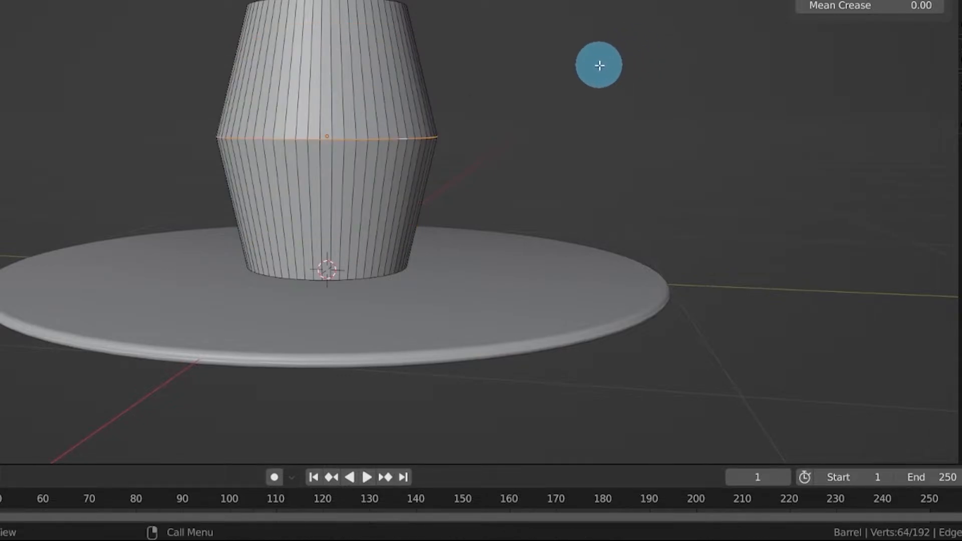
- Scale the barrel's middle edge loop outward by a factor of about 1.15
middle_click_drag(563, 60, 547, 52)
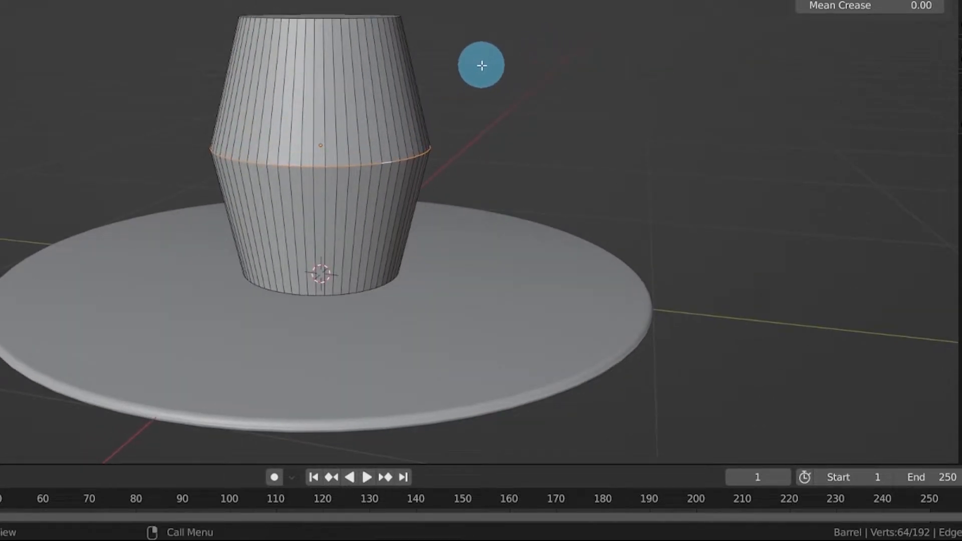
key("s")
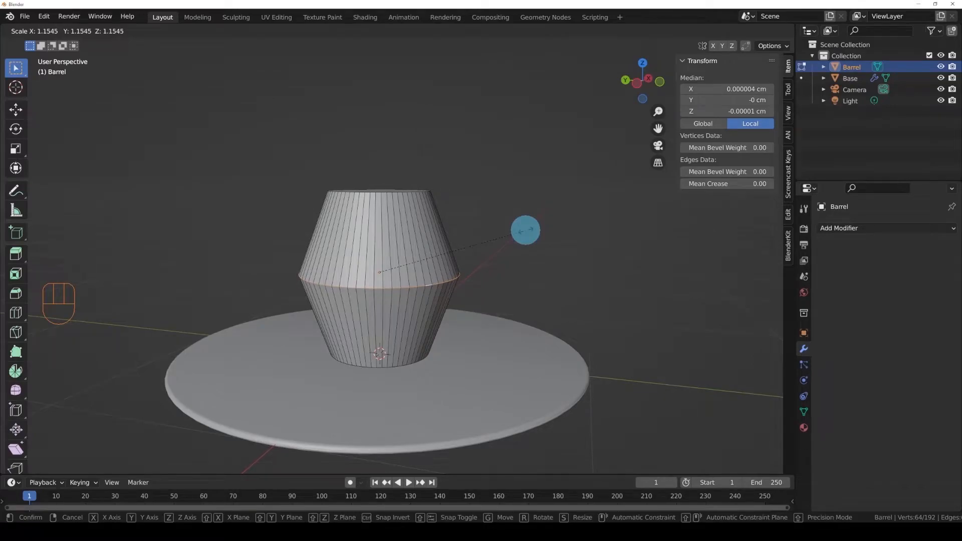
left_click(525, 231)
middle_click_drag(499, 222, 505, 211)
- Bevel the widened middle edge loop with a width of about 41 cm and 26 segments, and return to object mode
key("ctrl+b")
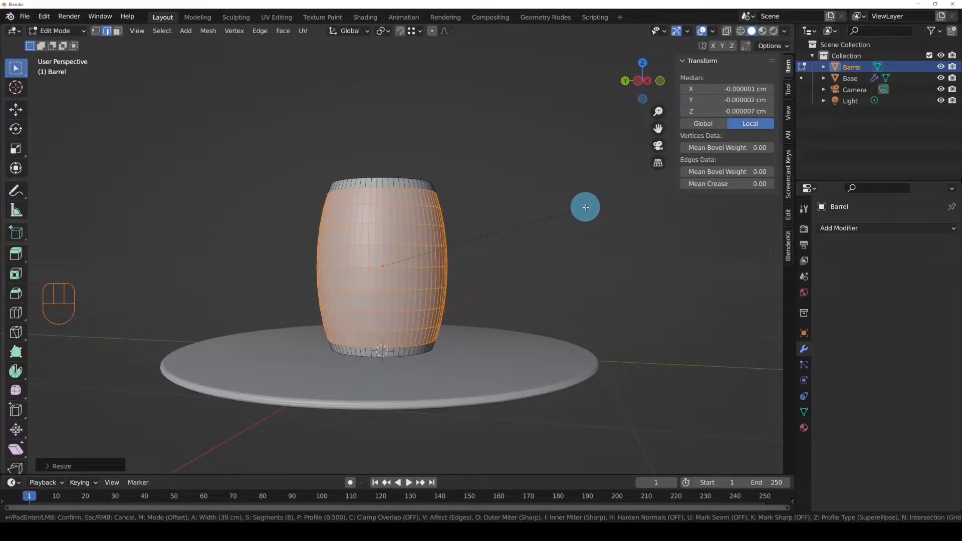
scroll(585, 207, "up", 1)
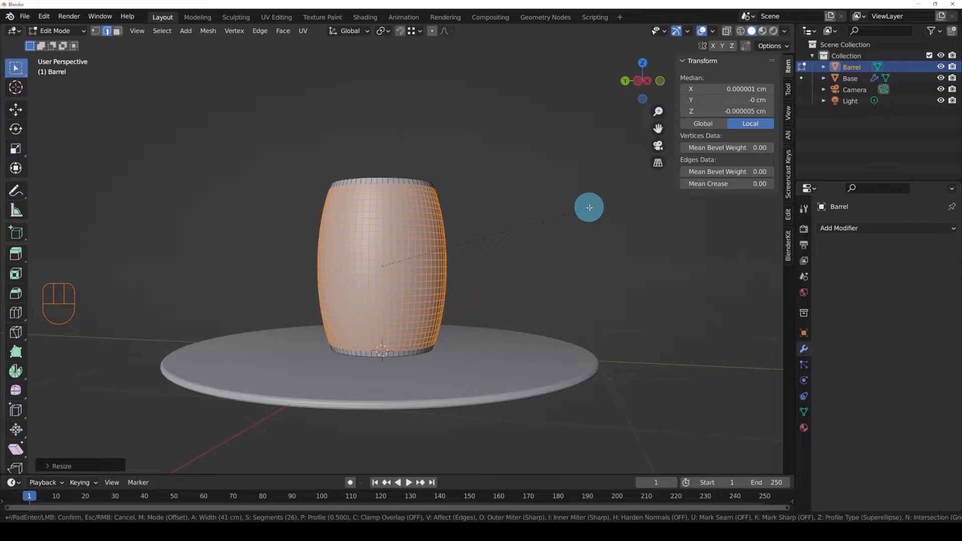
left_click(589, 207)
middle_click_drag(489, 167, 444, 221)
key("Tab")
middle_click_drag(483, 172, 414, 236)
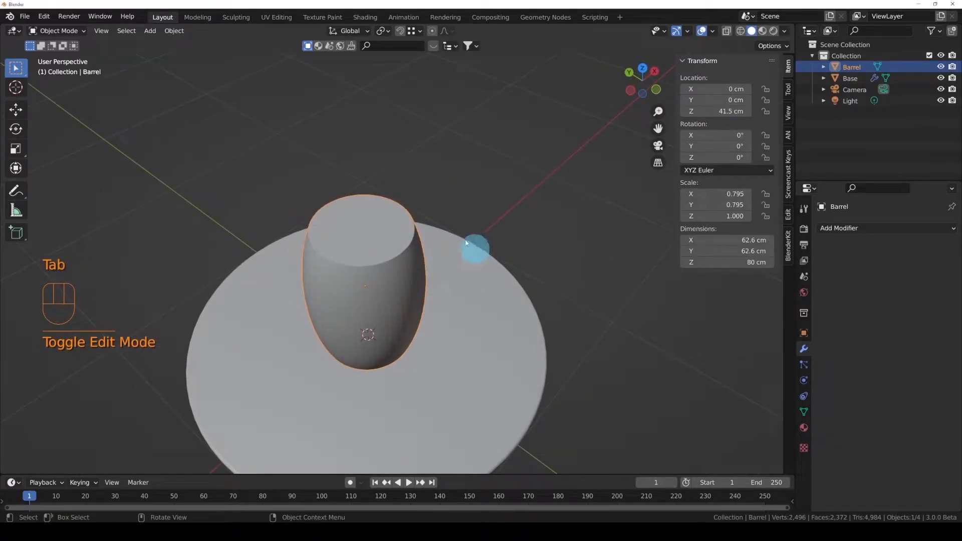
- Select the barrel's top face in face select mode, then return to object mode with the barrel selected
middle_click_drag(480, 258, 427, 202)
middle_click_drag(348, 271, 401, 249)
key("alt+a")
key("Tab")
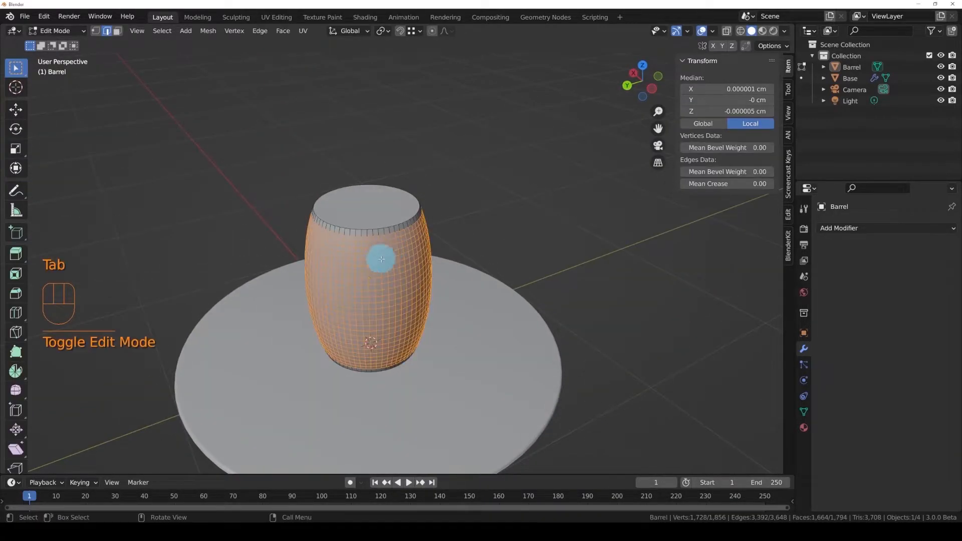
left_click(370, 221)
key("3")
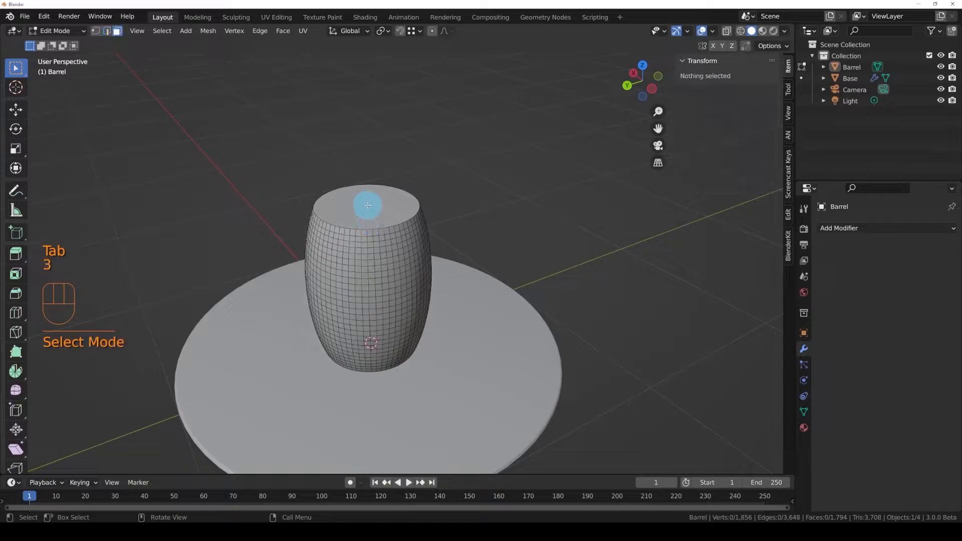
left_click(371, 220)
mouse_move(377, 236)
middle_mouse_down()
mouse_move(391, 208)
mouse_move(387, 251)
middle_mouse_up()
middle_click_drag(383, 315, 371, 225)
key("Tab")
left_click(374, 260)
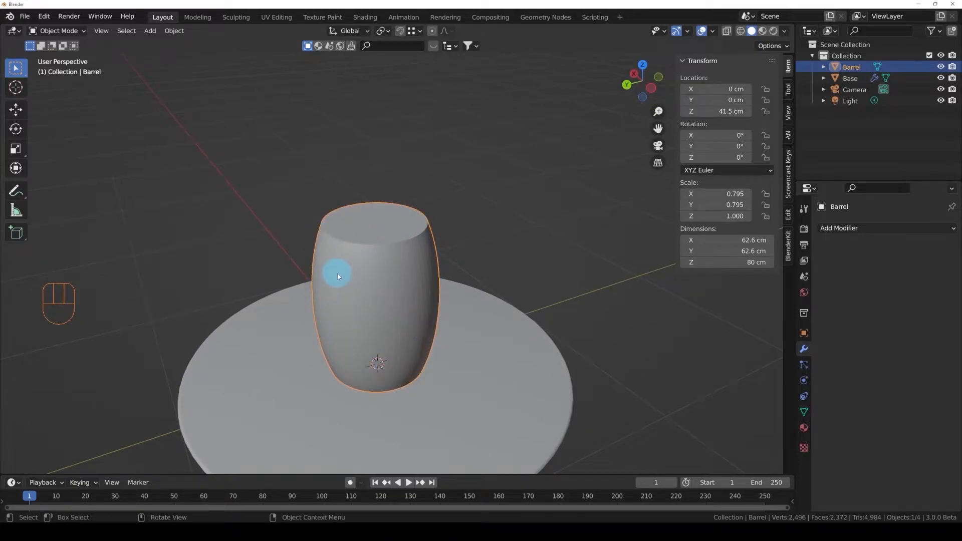
- Isolate the barrel to examine it from above and below, and return to the full scene
middle_click_drag(336, 272, 355, 280)
scroll(347, 279, "down", 3)
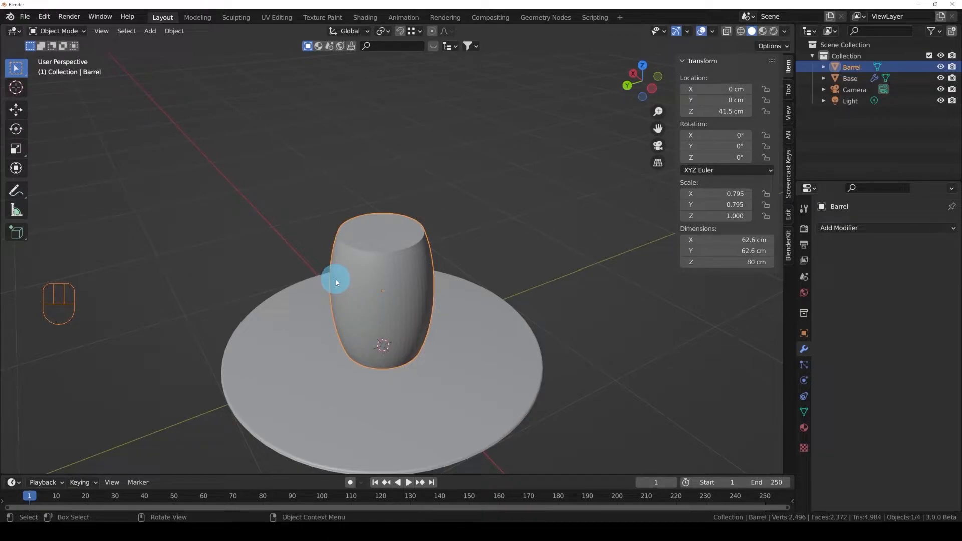
key("KP_Divide")
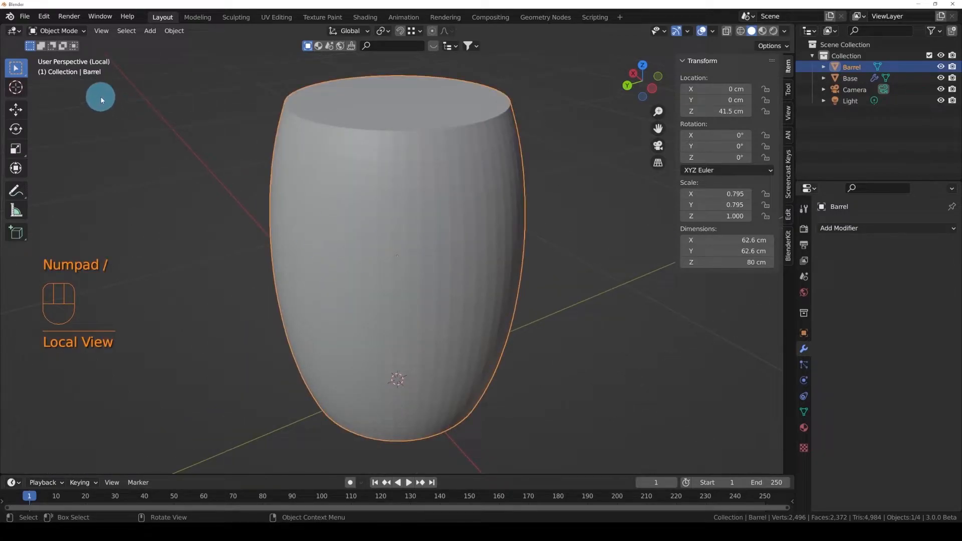
middle_click_drag(378, 222, 436, 271)
scroll(431, 258, "down", 5)
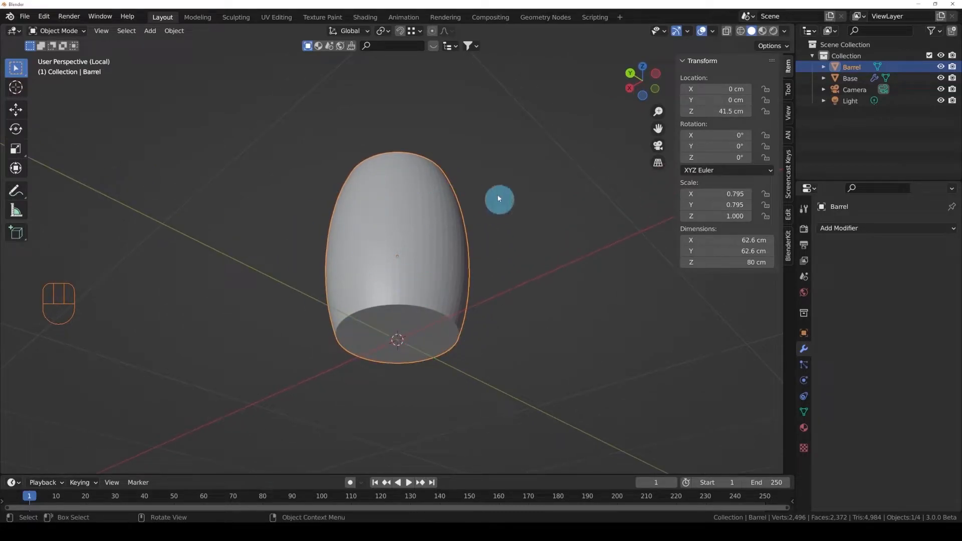
middle_click_drag(436, 253, 412, 335)
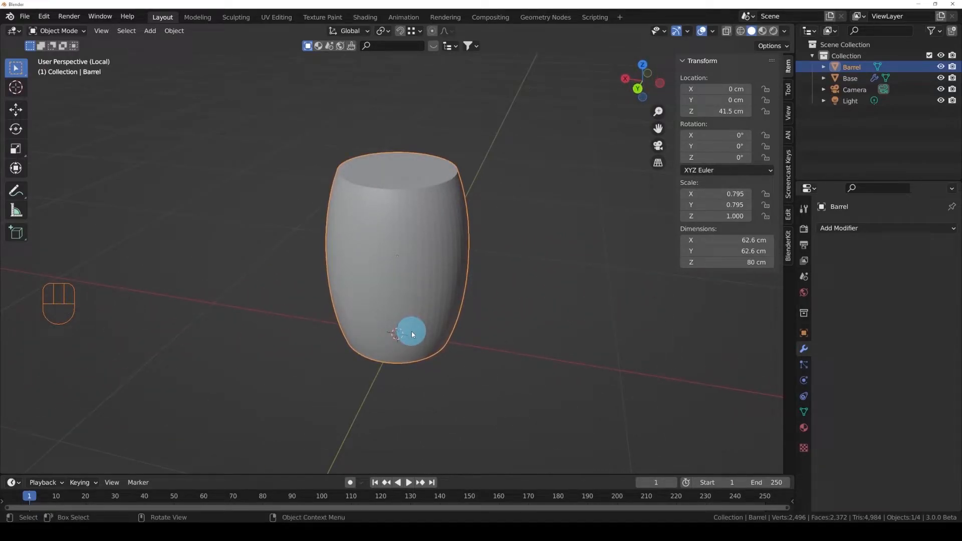
key("KP_Divide")
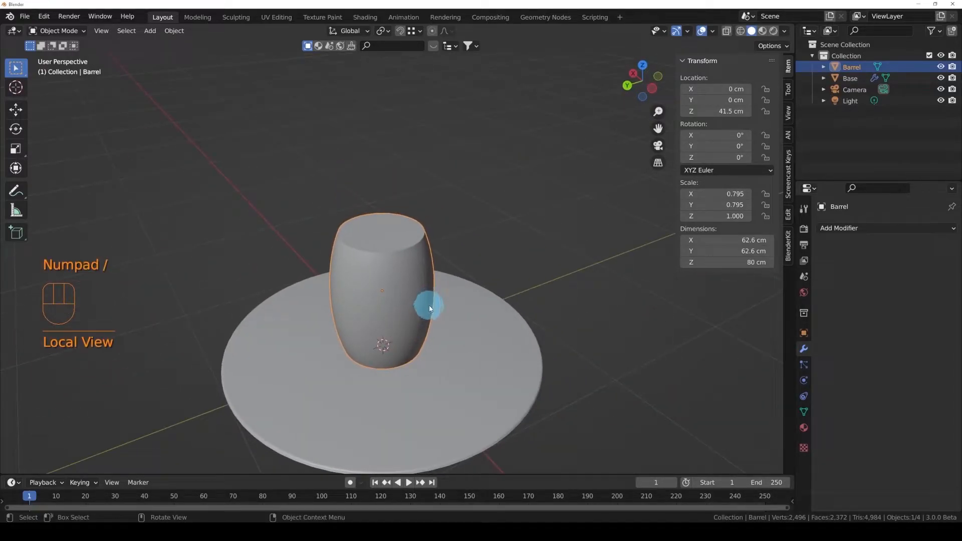
middle_click_drag(418, 307, 401, 275)
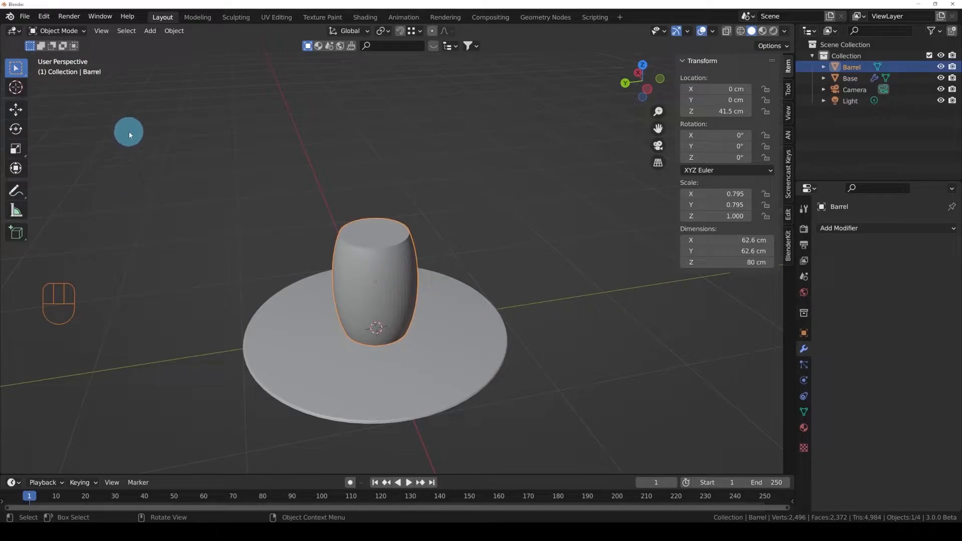
- Show only the barrel by toggling local view
left_click(102, 31)
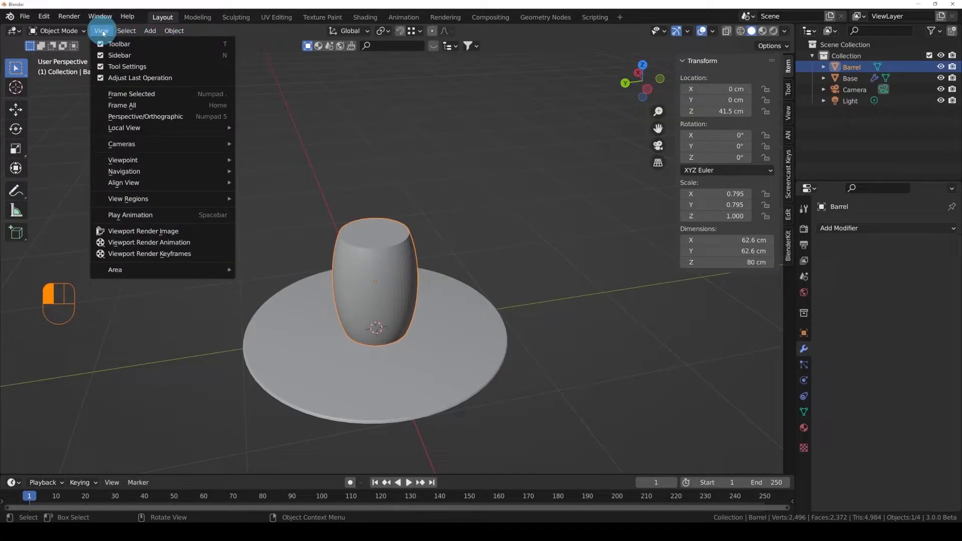
mouse_move(143, 148)
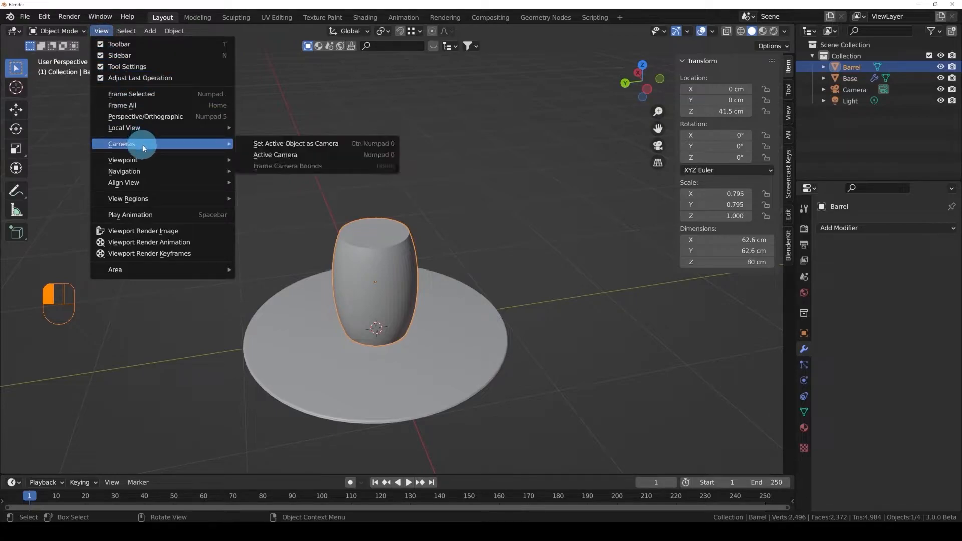
mouse_move(141, 128)
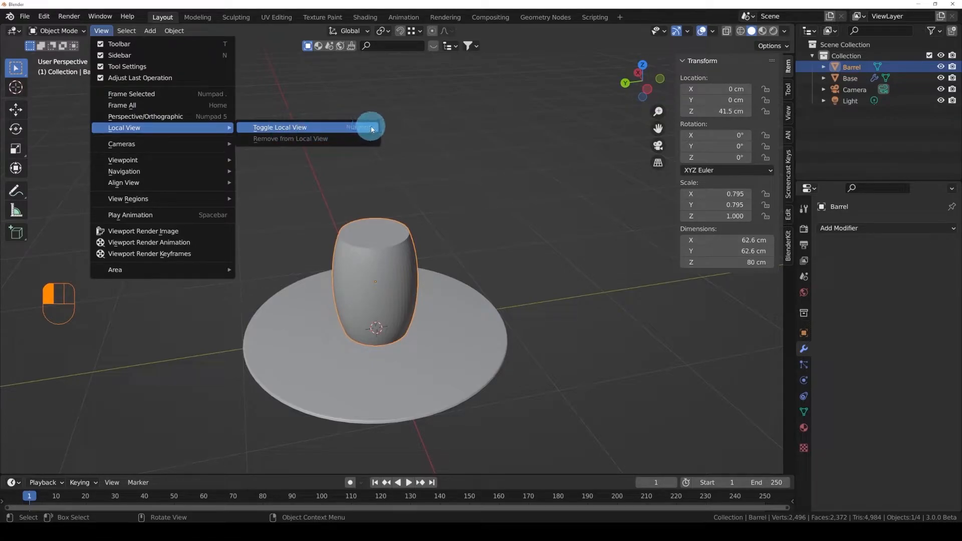
left_click(301, 129)
middle_click_drag(467, 283, 439, 261)
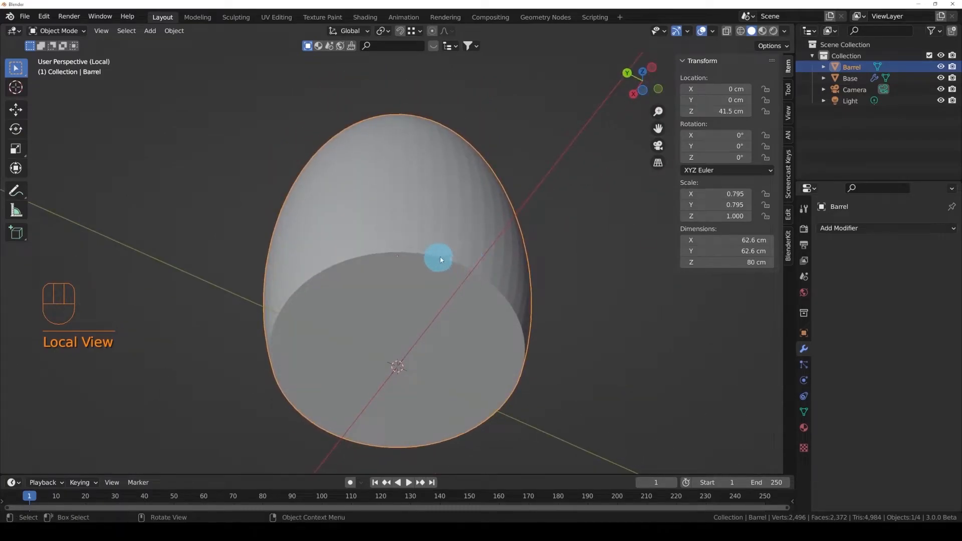
- Switch the barrel back and forth between edit mode and object mode, ending in object mode
key("Tab")
middle_click_drag(414, 176, 406, 247)
scroll(415, 274, "down", 4)
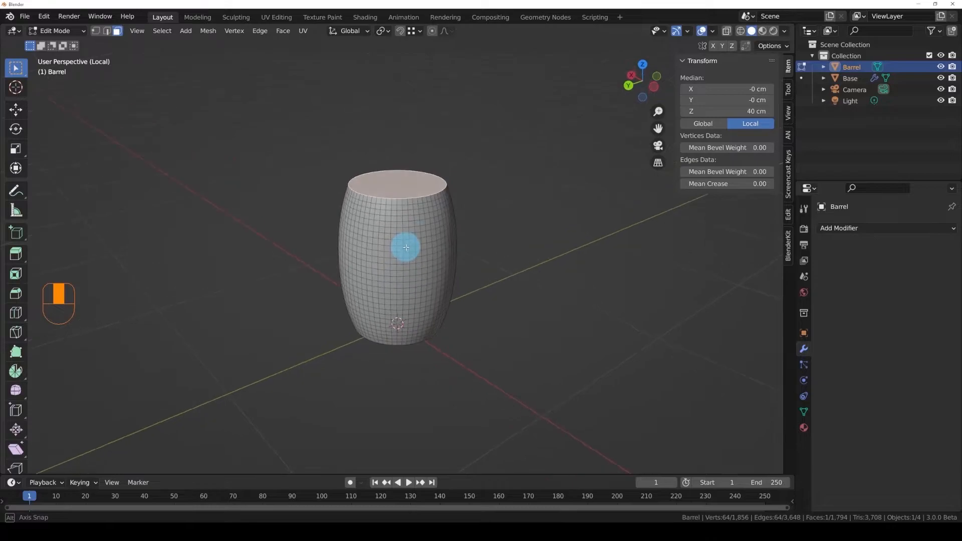
middle_click_drag(464, 273, 407, 230)
key("Tab")
key("Tab")
key("Tab")
key("Tab")
key("Tab")
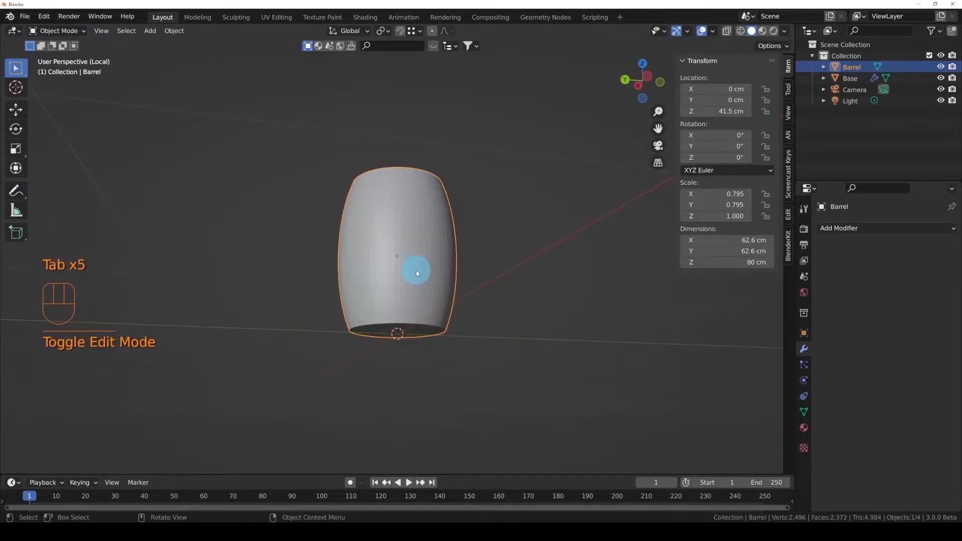
key("Tab")
key("Tab")
key("Tab")
middle_click_drag(413, 271, 371, 250)
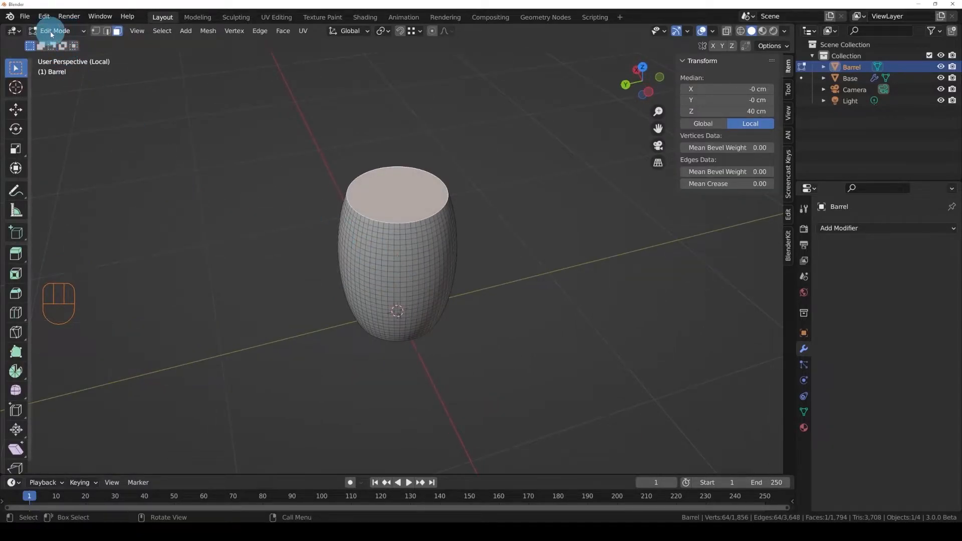
key("Tab")
key("Tab")
key("Tab")
key("Tab")
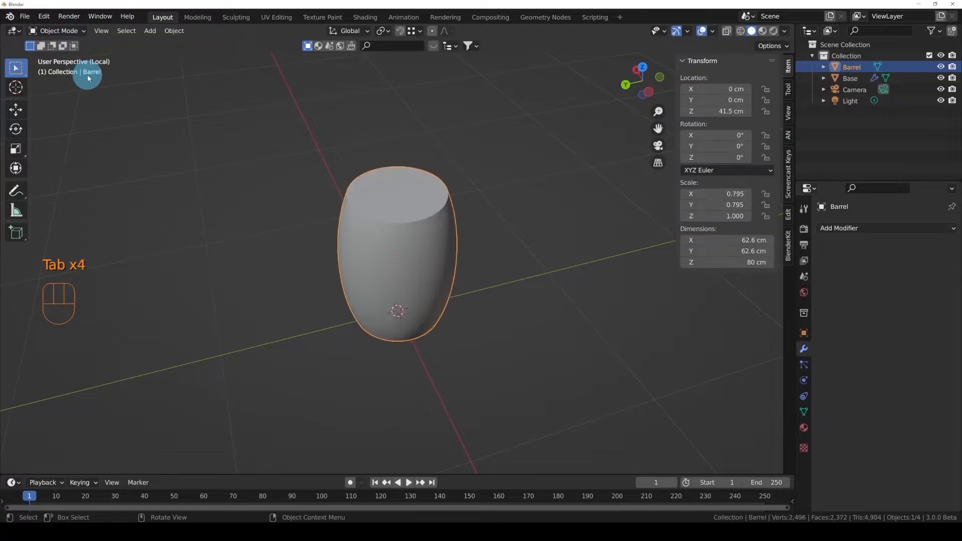
key("Tab")
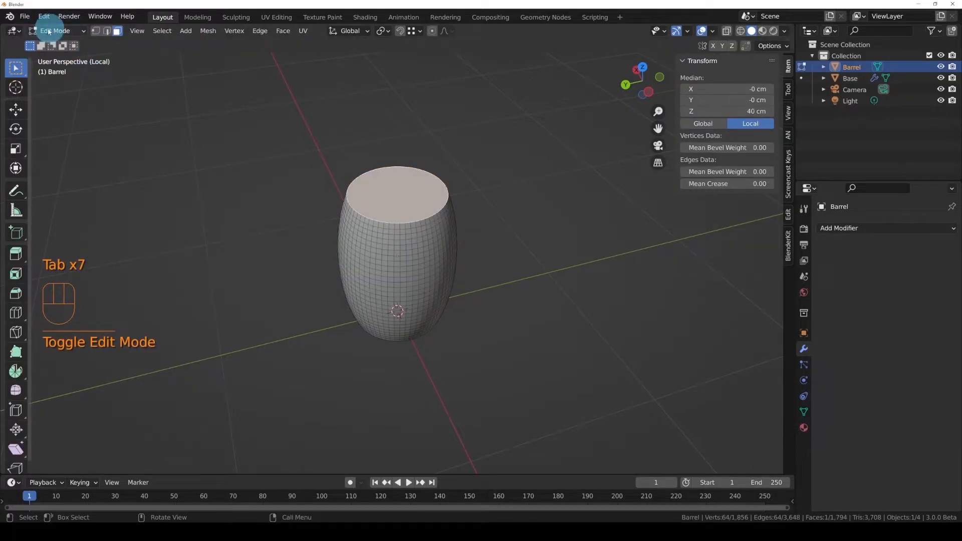
left_click(84, 31)
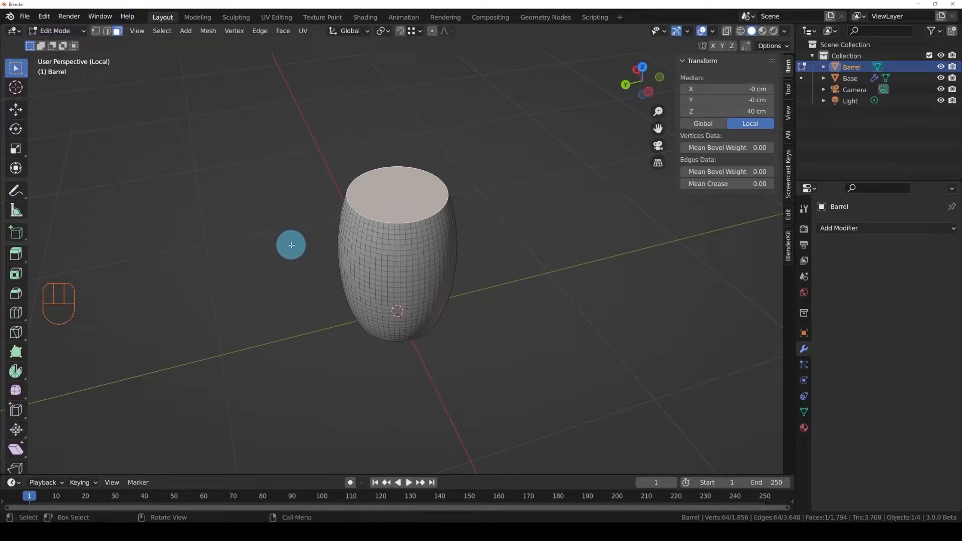
middle_click_drag(290, 242, 348, 189)
key("Tab")
key("ctrl")
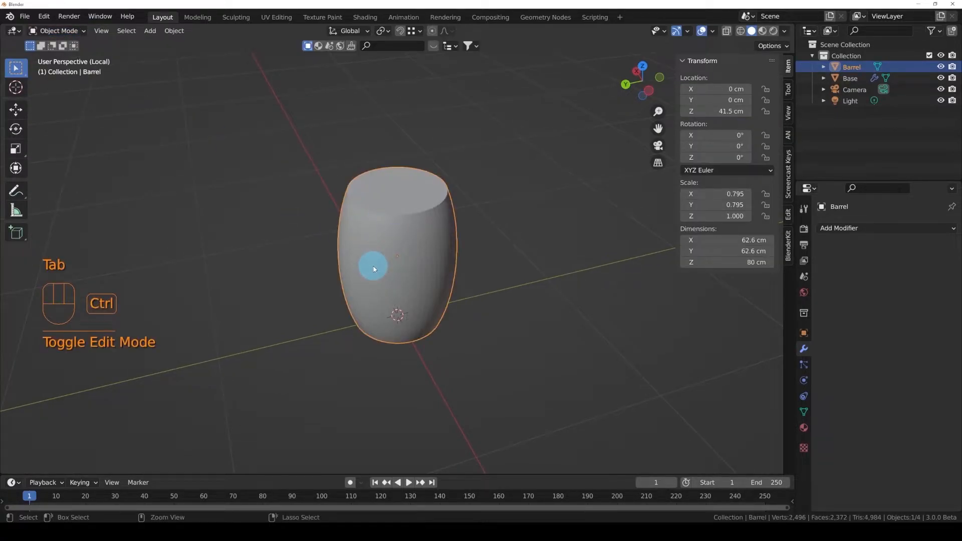
key("ctrl+Tab")
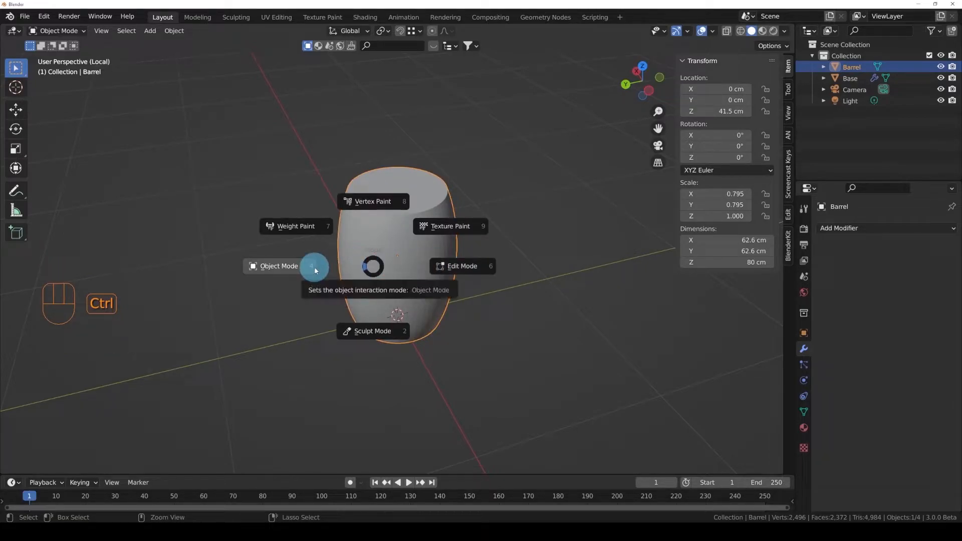
key("Escape")
middle_click_drag(423, 200, 424, 184)
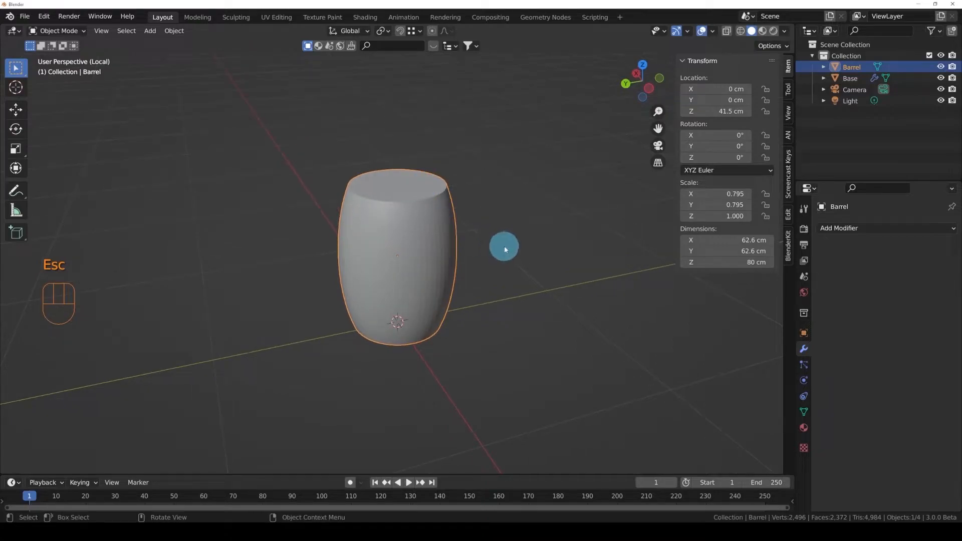
- Show the barrel in wireframe shading and switch the viewport back to solid shading
key("z")
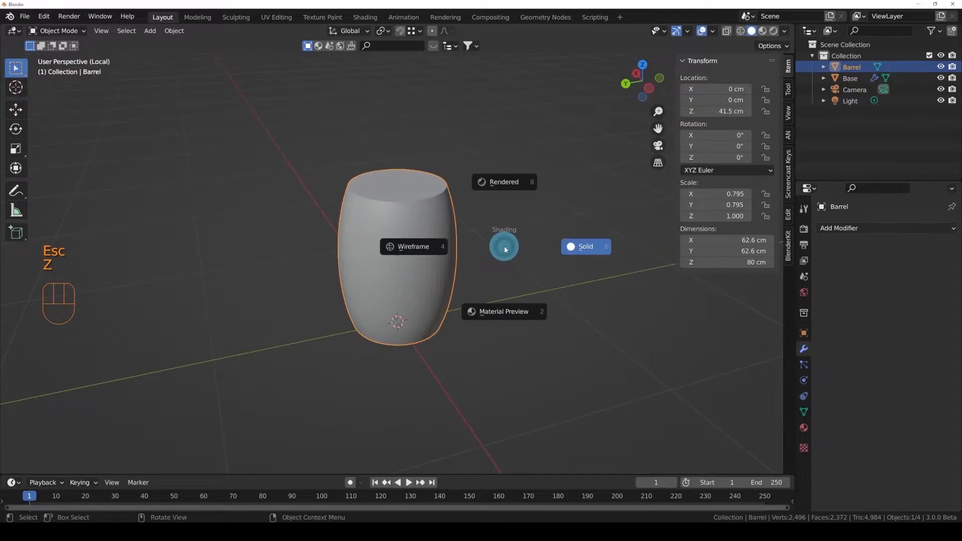
left_click(404, 250)
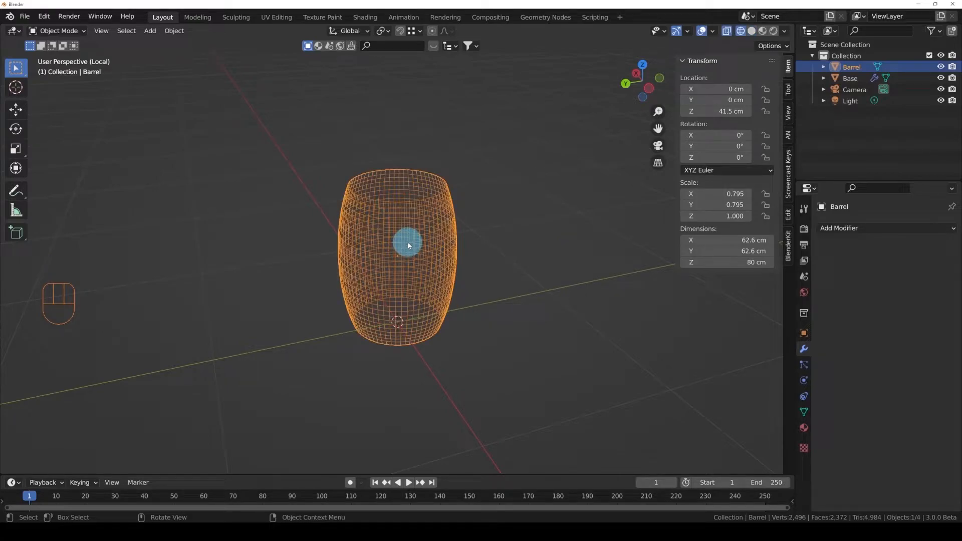
key("z")
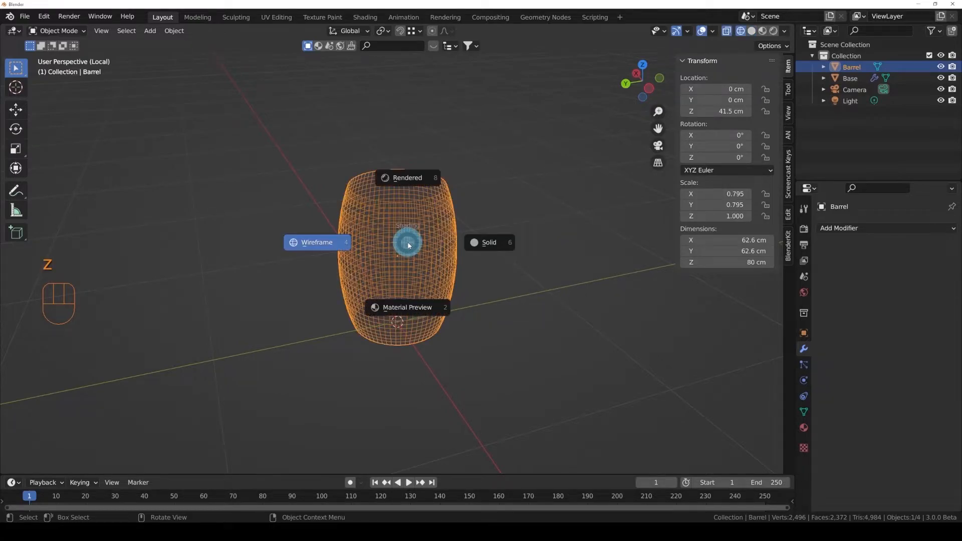
left_click(499, 242)
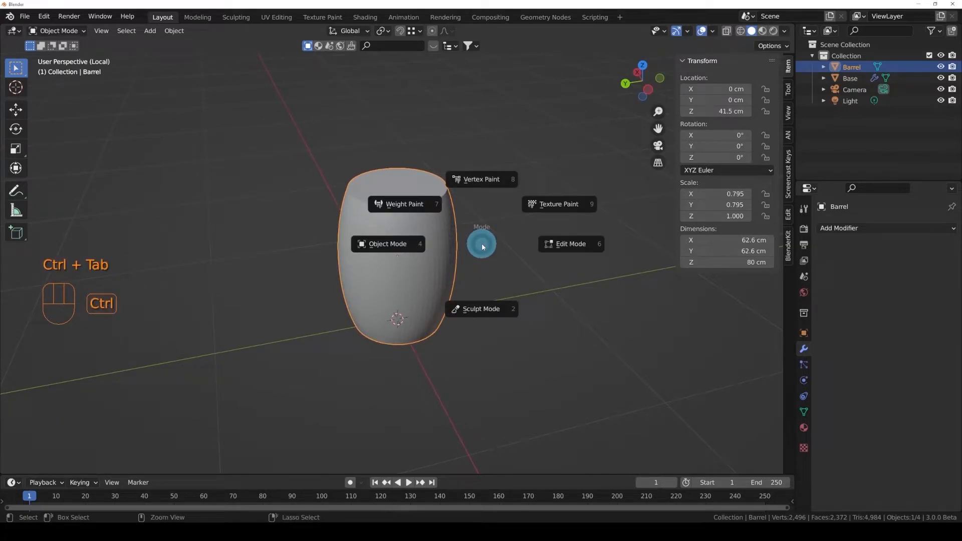
- Switch the barrel to edit mode and back to object mode
left_click(606, 248)
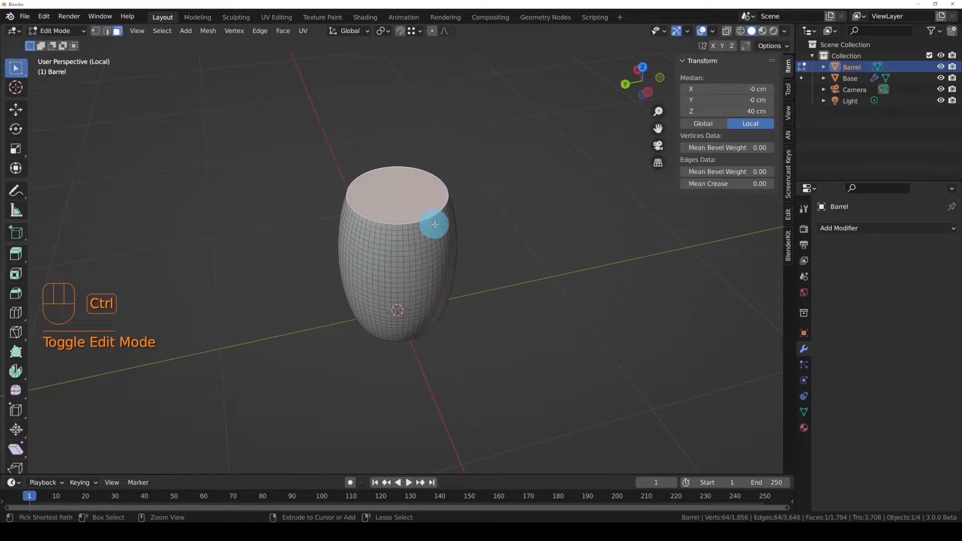
key("ctrl+Tab")
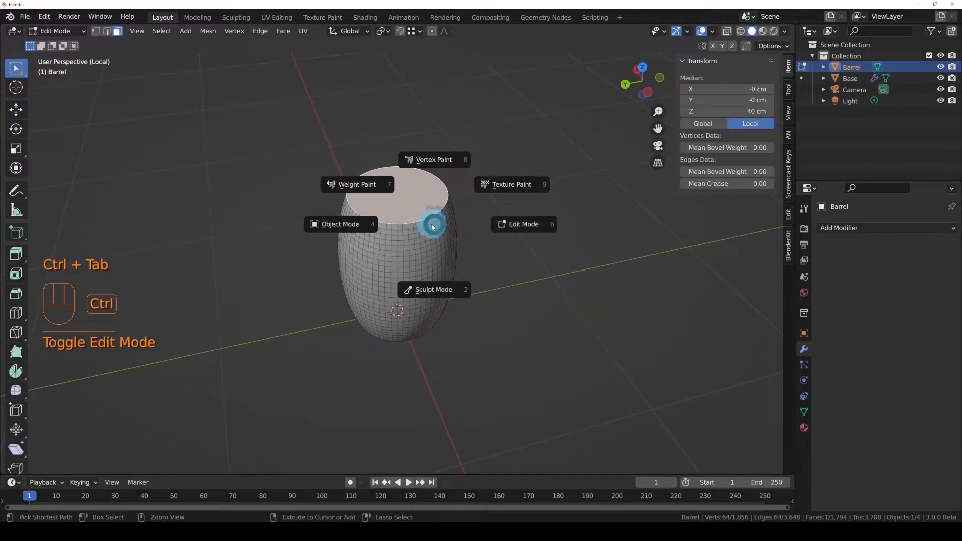
left_click(357, 229)
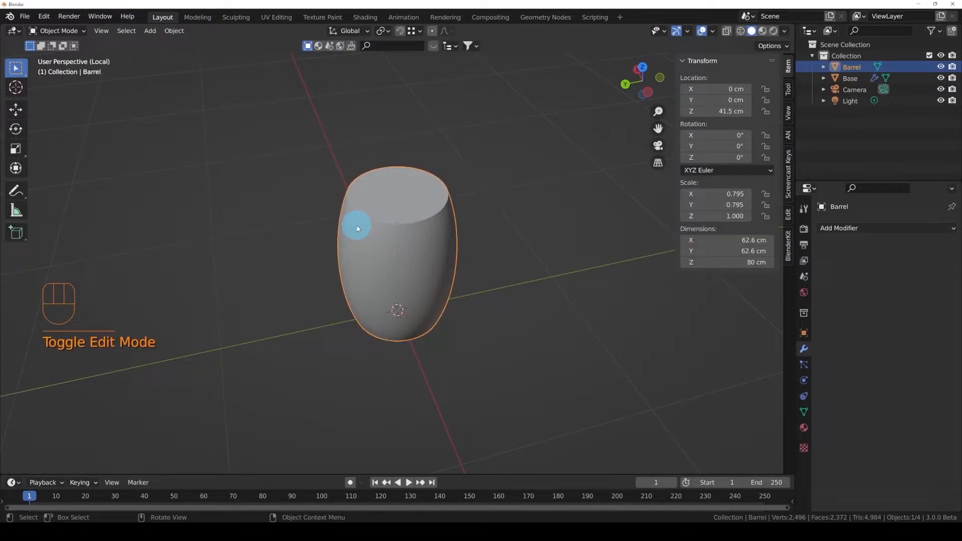
- Enter edit mode on the barrel and add its bottom face to the selected top face
key("Tab")
middle_click_drag(354, 220, 430, 179)
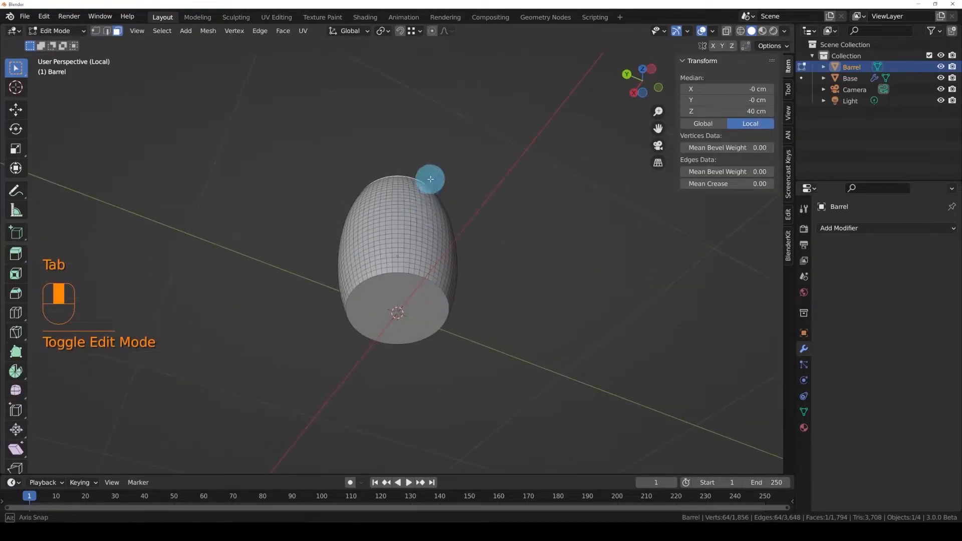
left_click(401, 298, "shift")
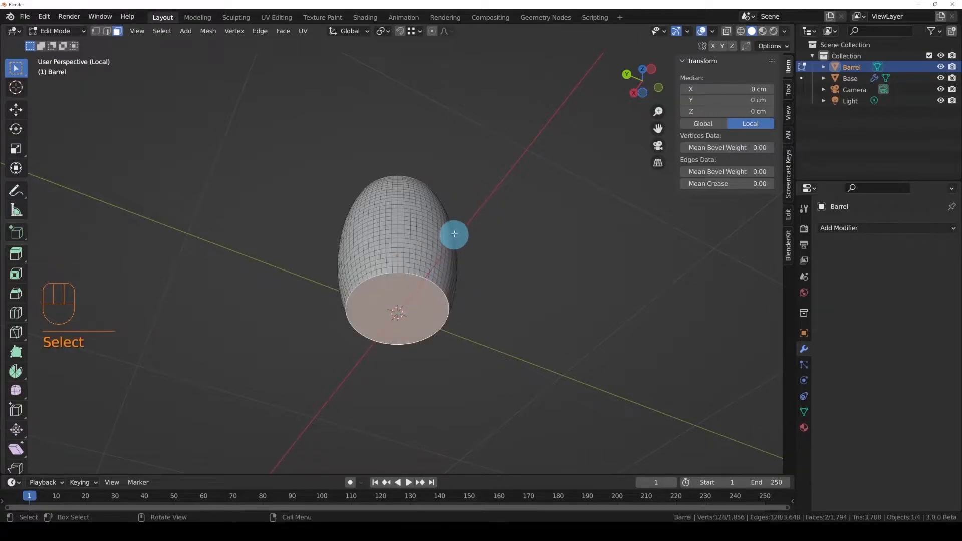
middle_click_drag(454, 236, 442, 301)
middle_click_drag(430, 189, 399, 199)
- Delete the barrel's top and bottom faces and return to object mode
left_click(377, 189)
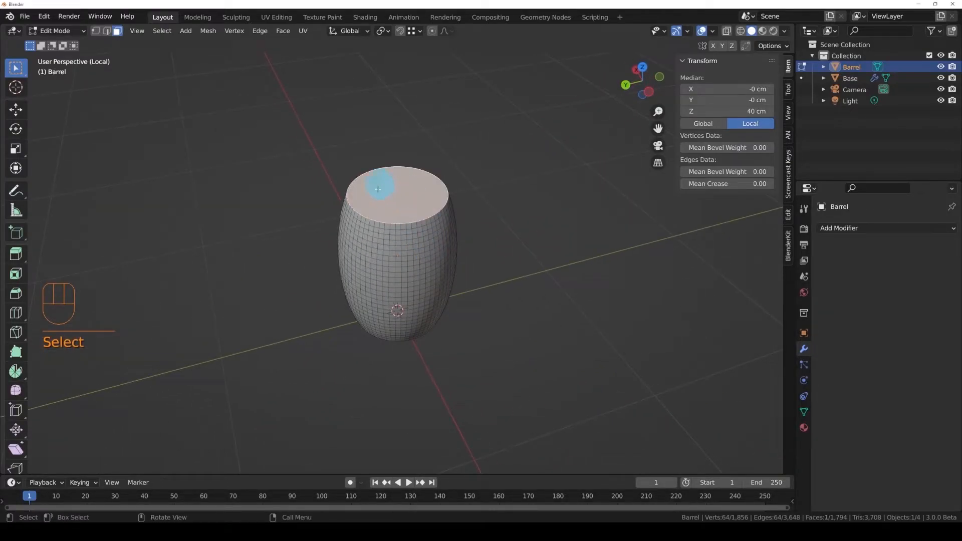
middle_click_drag(413, 275, 413, 350)
left_click(401, 314, "shift")
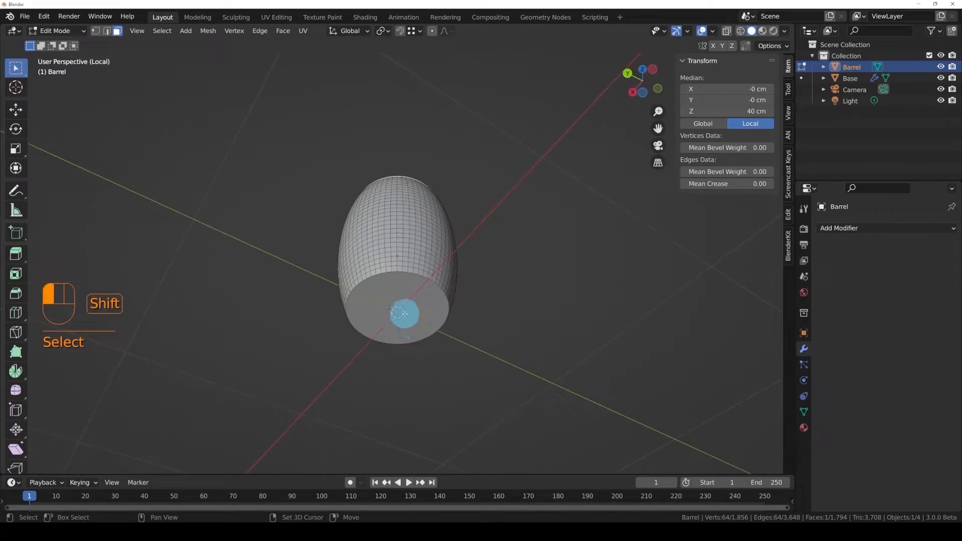
middle_click_drag(437, 235, 468, 276)
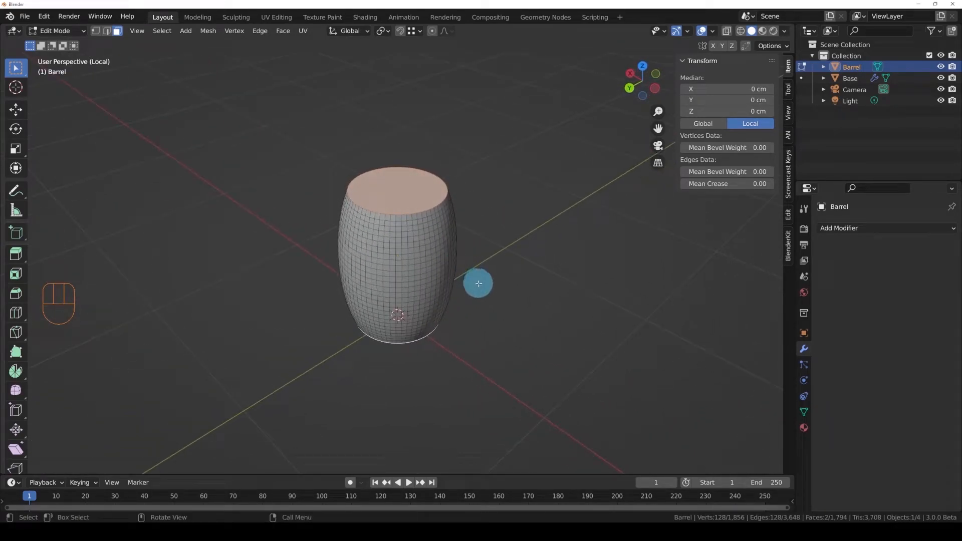
key("x")
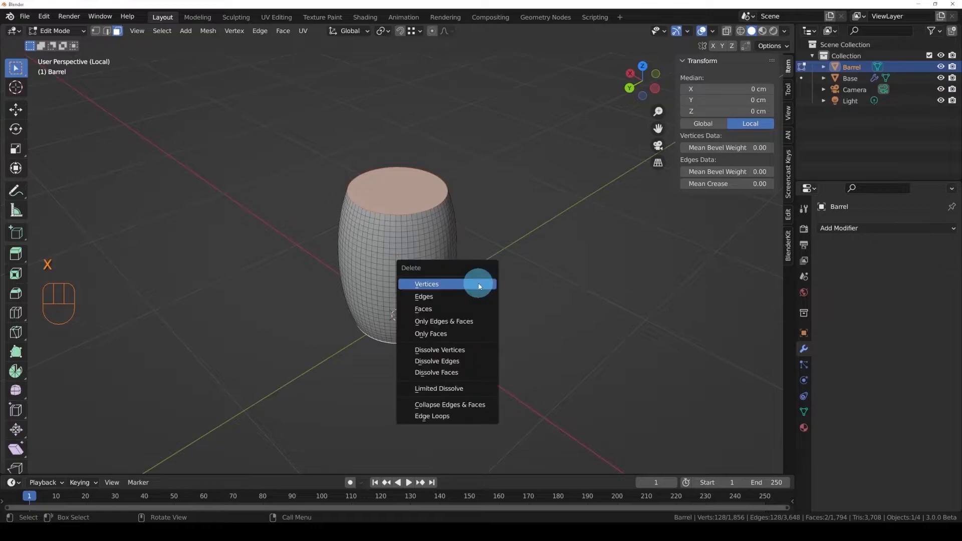
left_click(432, 310)
middle_click_drag(450, 306, 436, 128)
key("Tab")
scroll(412, 242, "up", 3)
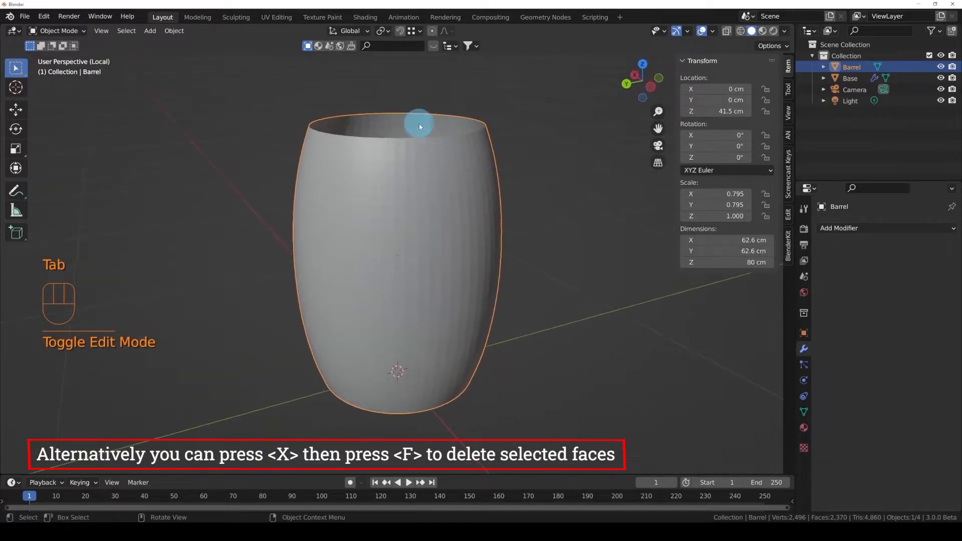
scroll(586, 296, "up", 1)
middle_click_drag(586, 296, 581, 272)
scroll(579, 241, "down", 2)
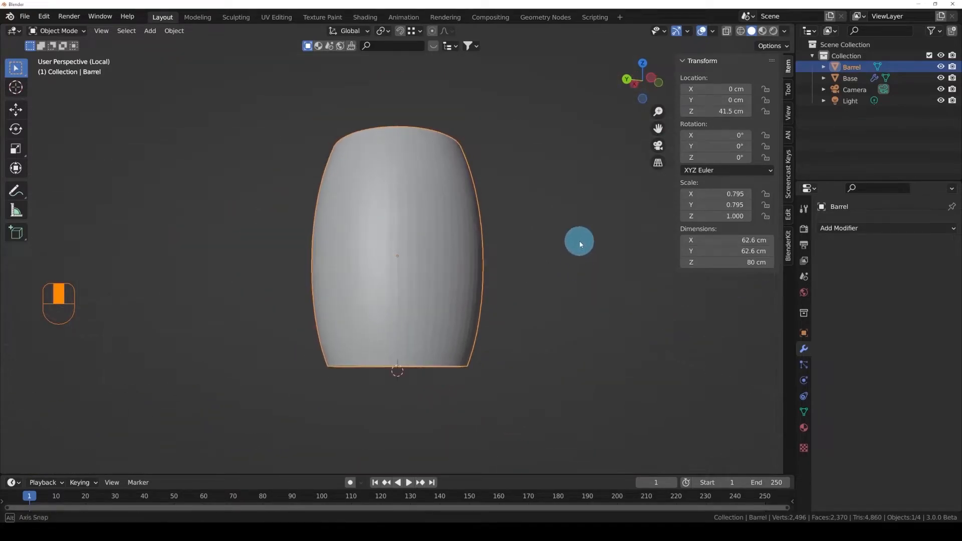
- Add a Solidify modifier to the open barrel
left_click(852, 232)
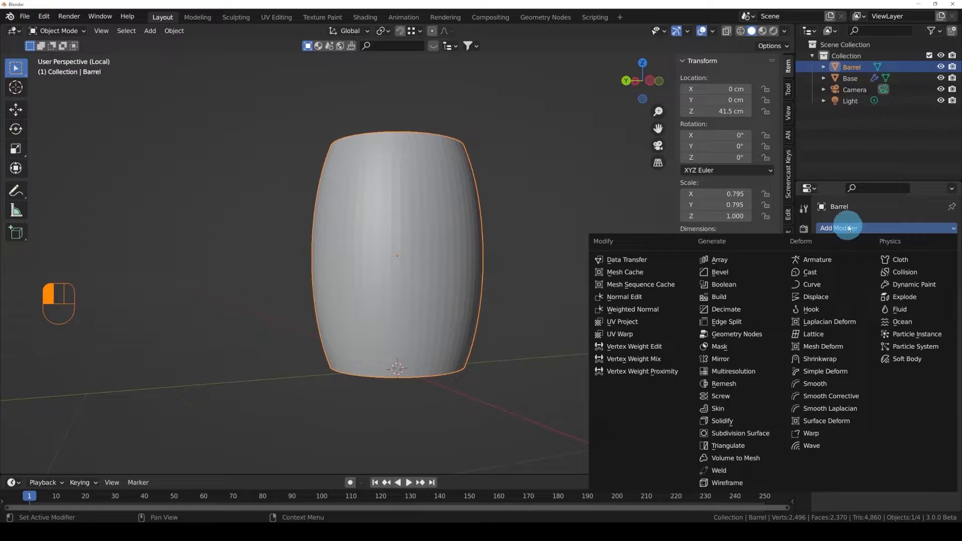
left_click(848, 228)
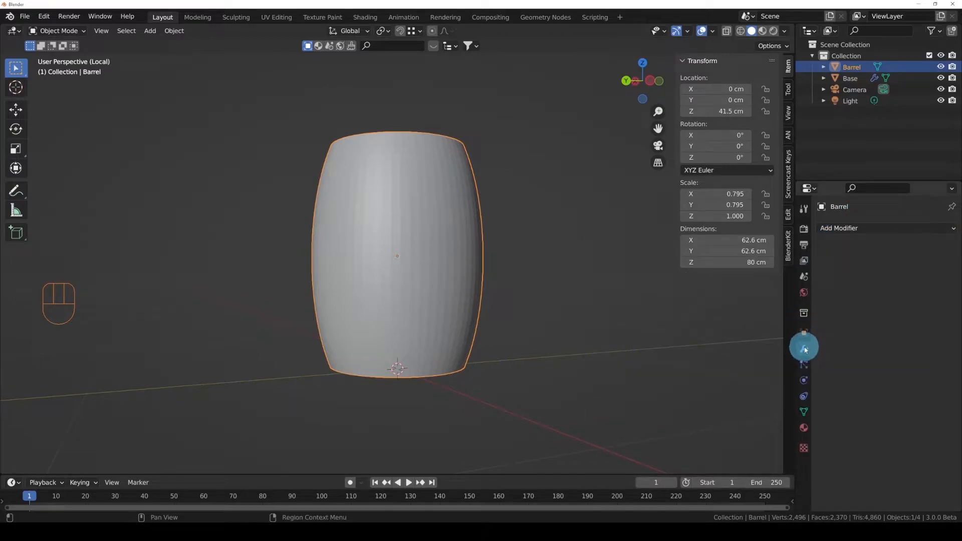
left_click(860, 228)
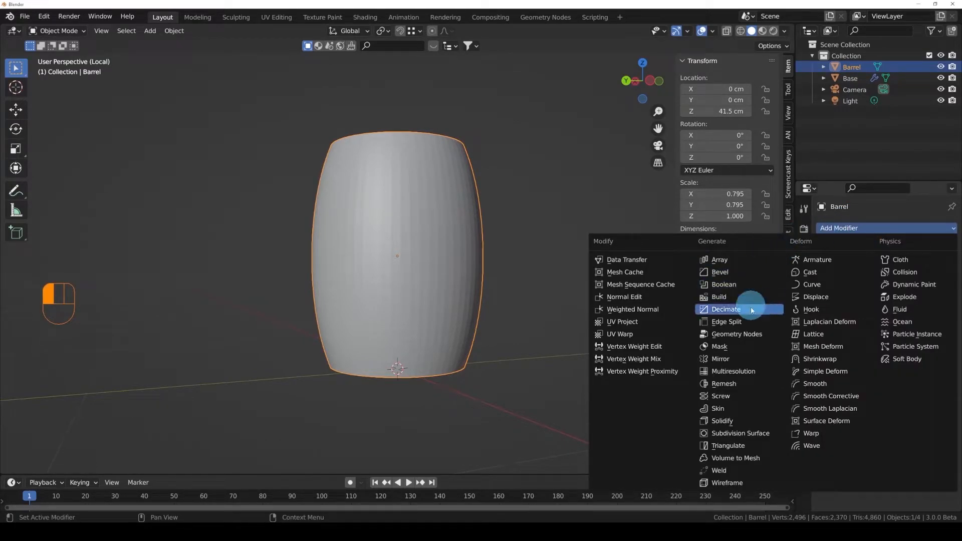
left_click(736, 422)
middle_click_drag(581, 284, 501, 236)
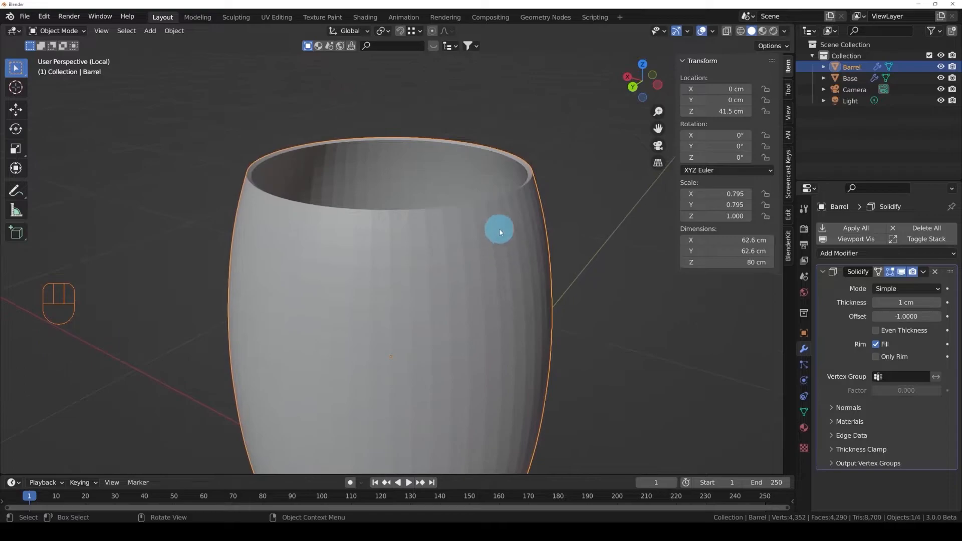
- Set the barrel's Solidify thickness to 3 cm
left_click_drag(904, 302, 899, 302)
middle_click_drag(563, 221, 593, 250)
middle_click_drag(548, 253, 541, 213, "ctrl")
middle_click_drag(538, 216, 501, 273, "shift")
left_click(902, 303)
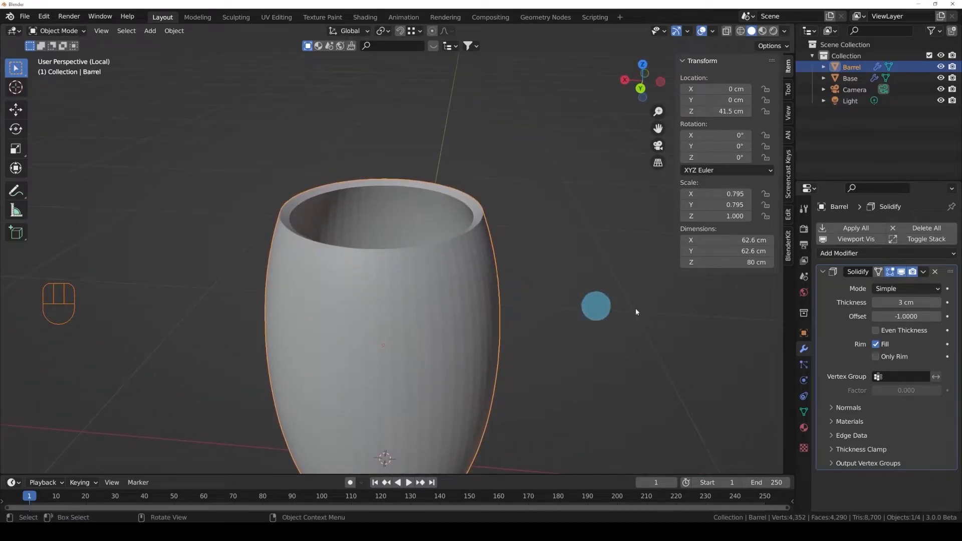
left_click(905, 317)
left_click(524, 286)
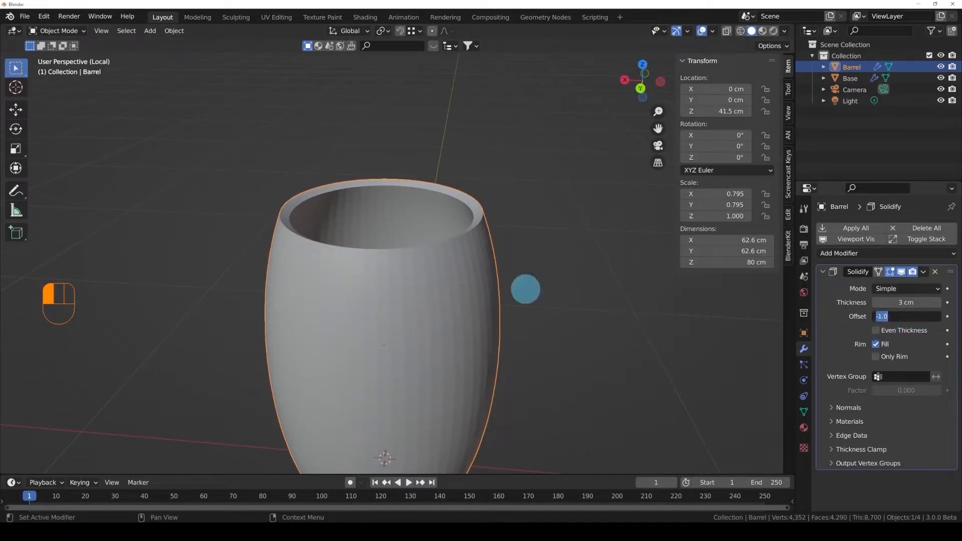
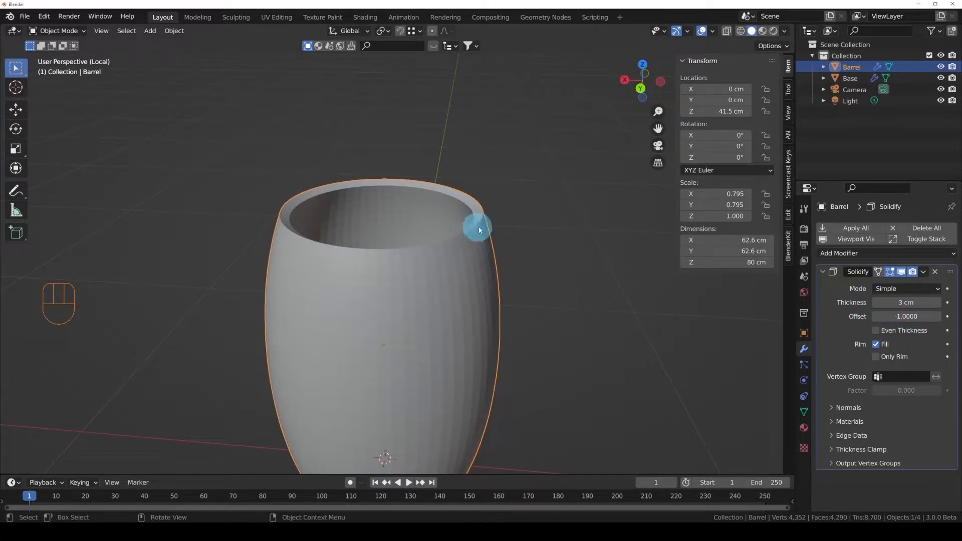
middle_click_drag(467, 283, 477, 275)
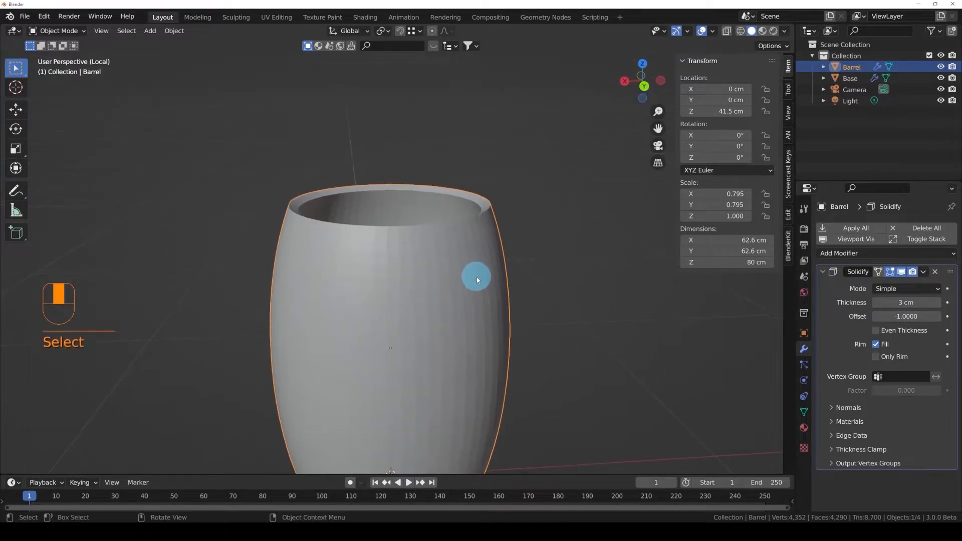
key("Tab")
key("Tab")
- Try a Solidify offset of 1 and then 0 on the barrel's wall
left_click_drag(898, 317, 916, 317)
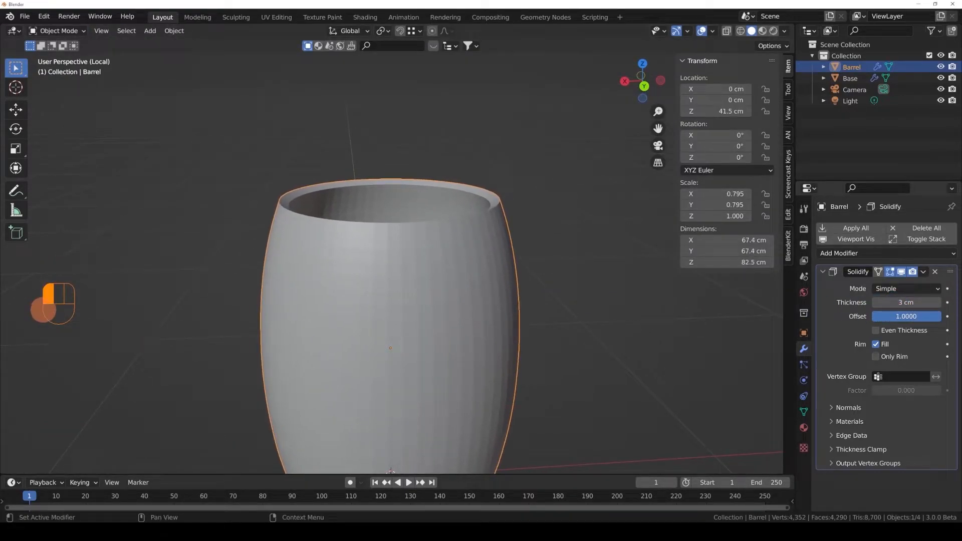
left_click(914, 319)
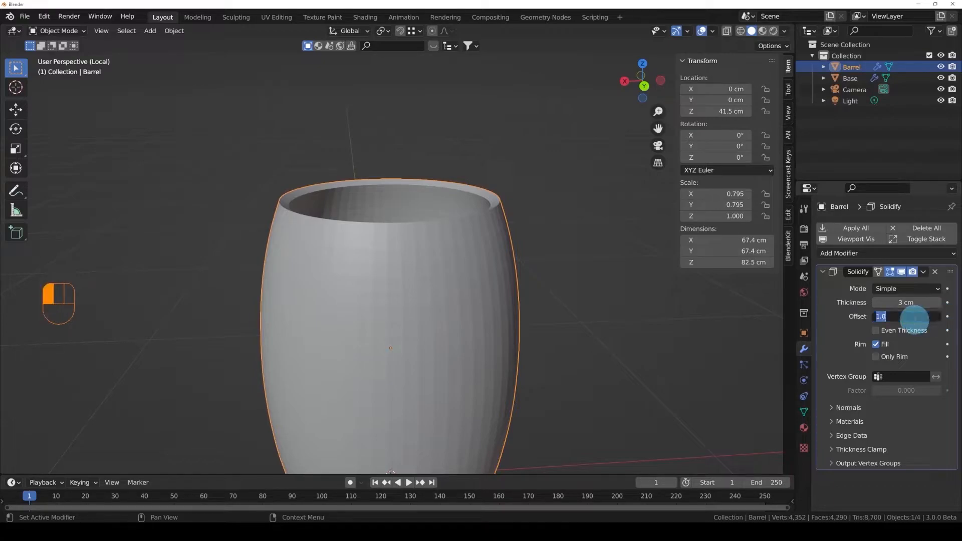
type("0")
key("Return")
middle_click_drag(521, 279, 489, 232)
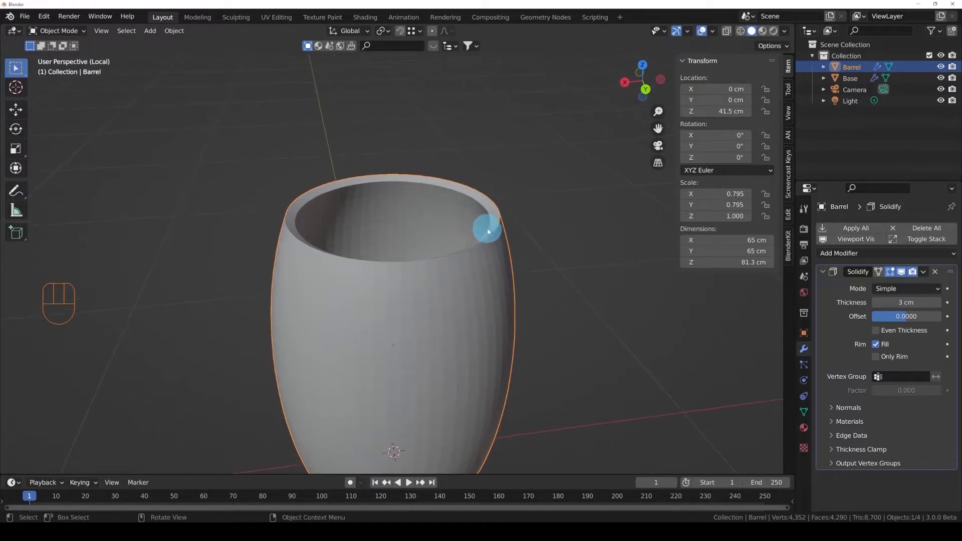
middle_click_drag(537, 206, 504, 214)
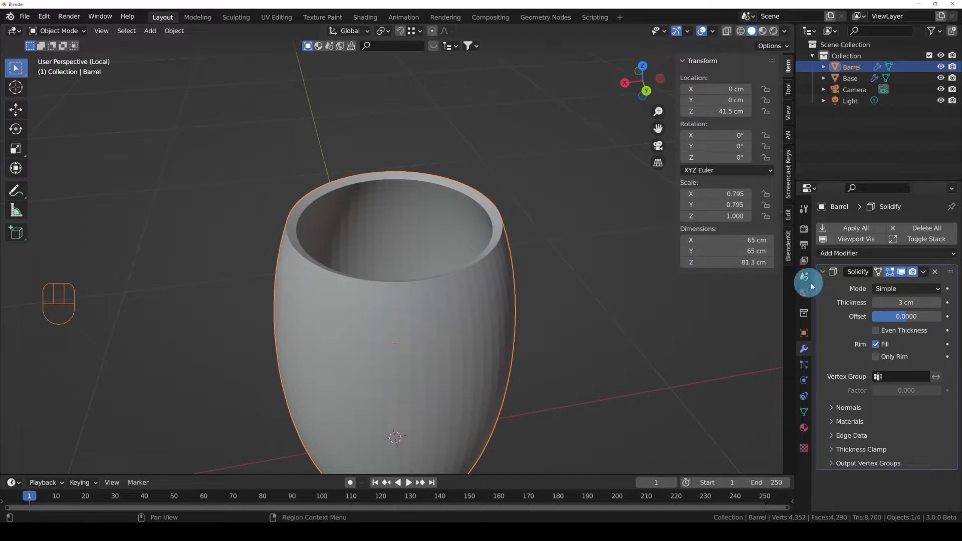
- Set the barrel's Solidify offset to -1 so the wall thickens inward
left_click_drag(902, 316, 804, 323)
middle_click_drag(574, 304, 567, 296)
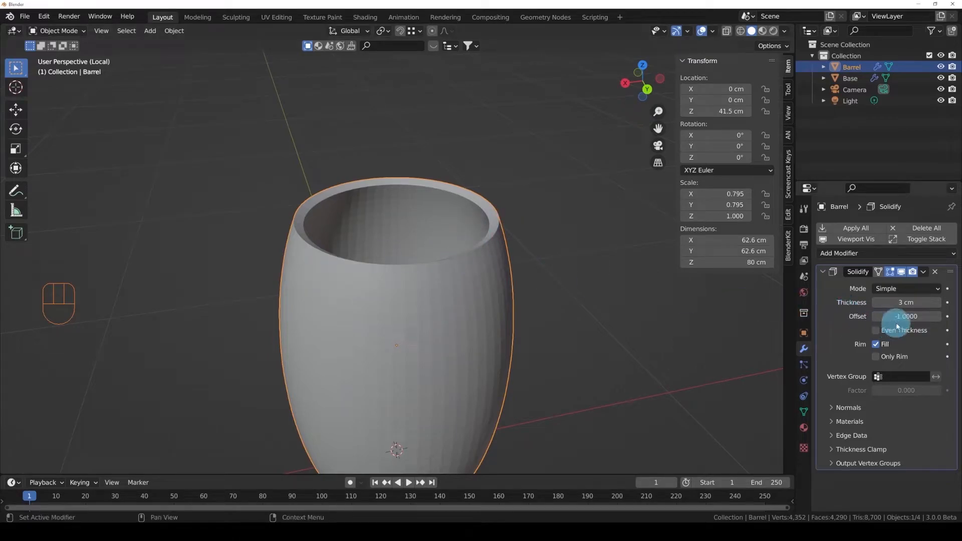
middle_click_drag(565, 298, 558, 283)
middle_click_drag(582, 318, 584, 352)
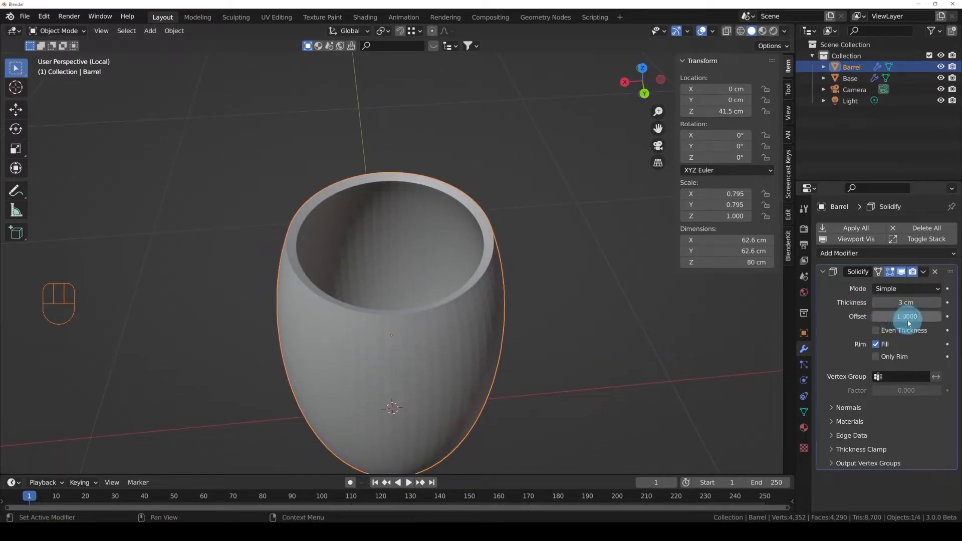
- Compare the barrel wall at a Solidify offset of 1 and return the offset to -1
left_click_drag(897, 317, 961, 312)
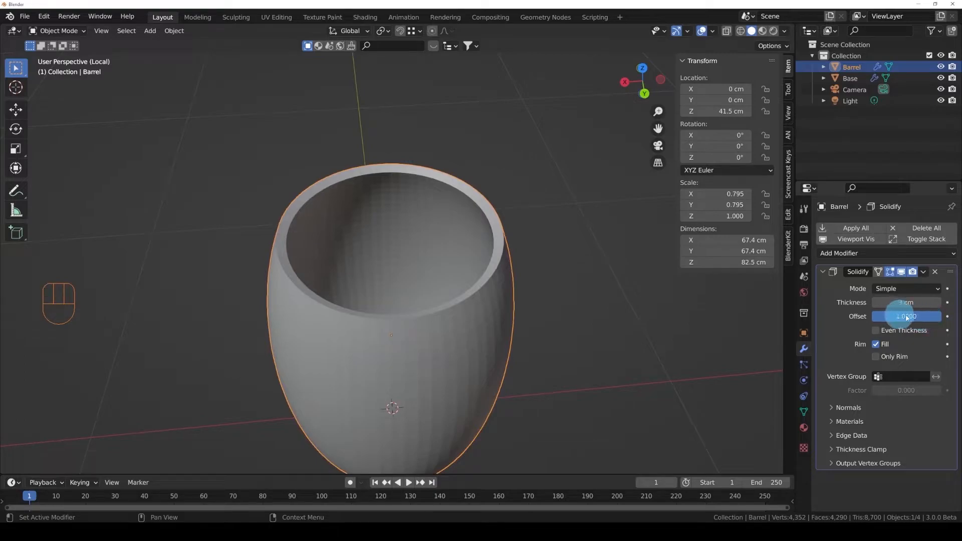
left_click_drag(932, 316, 840, 325)
middle_click_drag(612, 363, 488, 285)
scroll(521, 357, "up", 2)
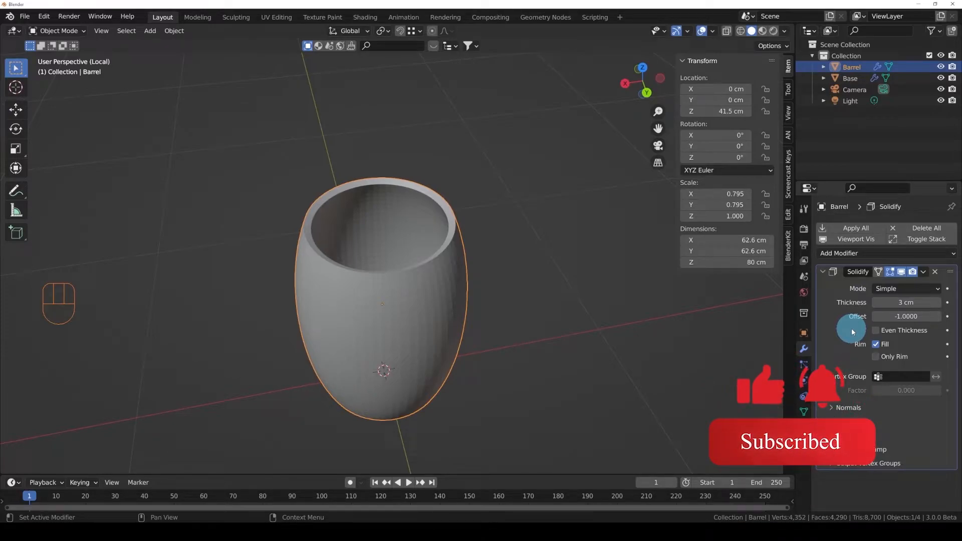
- Apply the Solidify modifier to the barrel
left_click(923, 272)
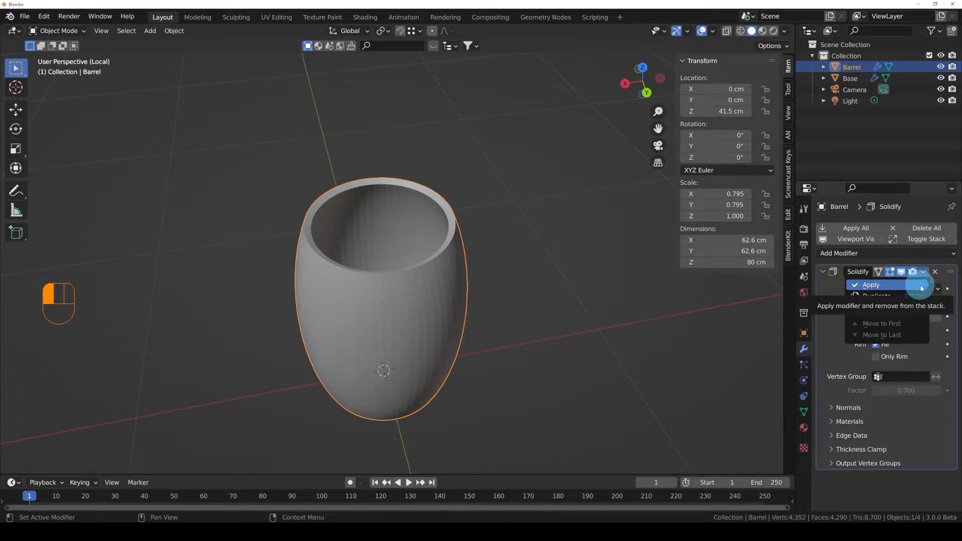
left_click(892, 290)
- Apply smooth shading to the whole barrel and check how the rim and inner wall look
middle_click_drag(621, 292, 441, 299)
right_click(440, 296)
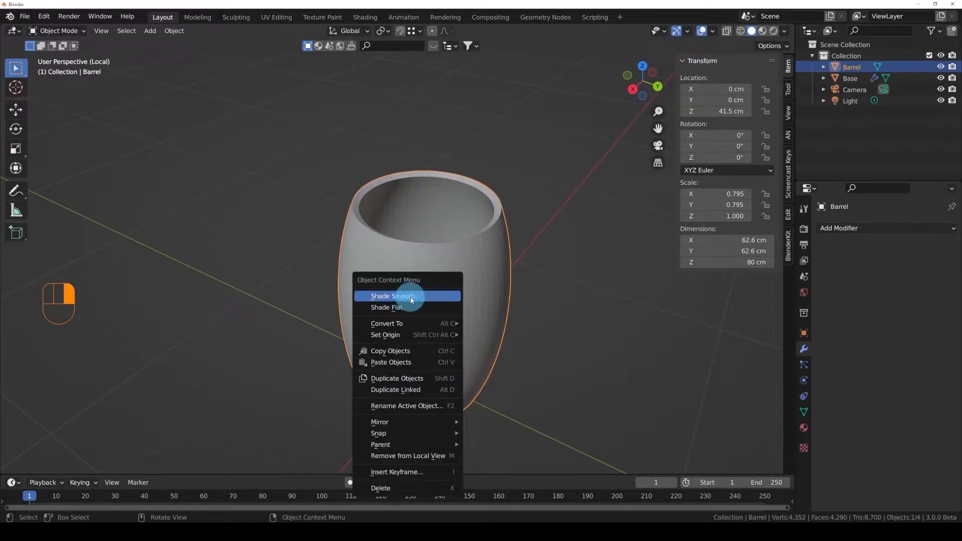
left_click(393, 297)
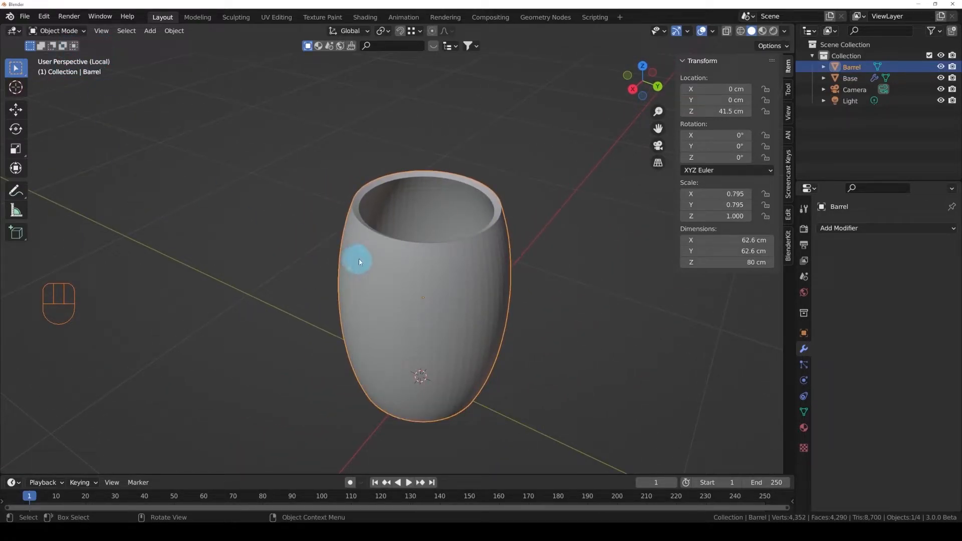
right_click(417, 266)
left_click(368, 269)
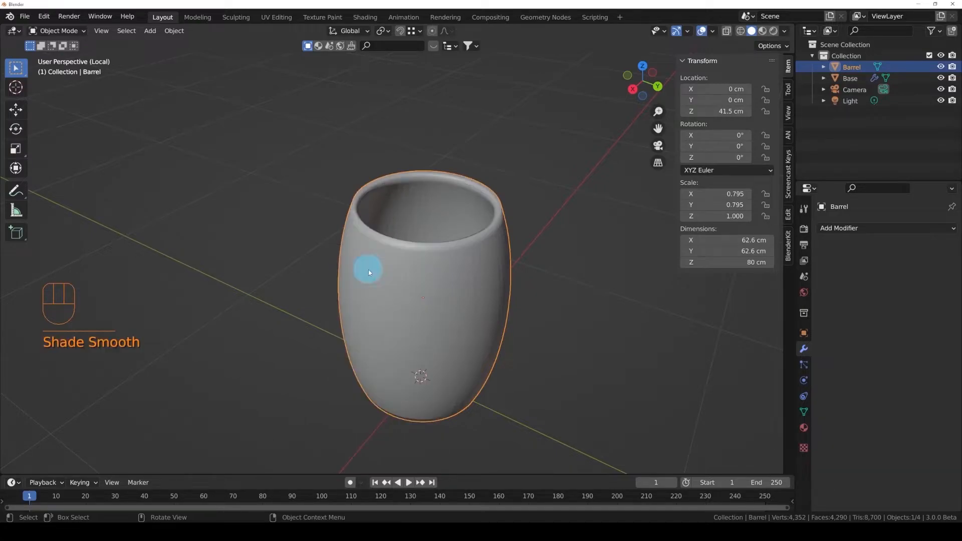
mouse_move(388, 266)
middle_mouse_down()
mouse_move(383, 229)
mouse_move(371, 236)
mouse_move(371, 272)
mouse_move(393, 261)
middle_mouse_up()
scroll(413, 263, "up", 3)
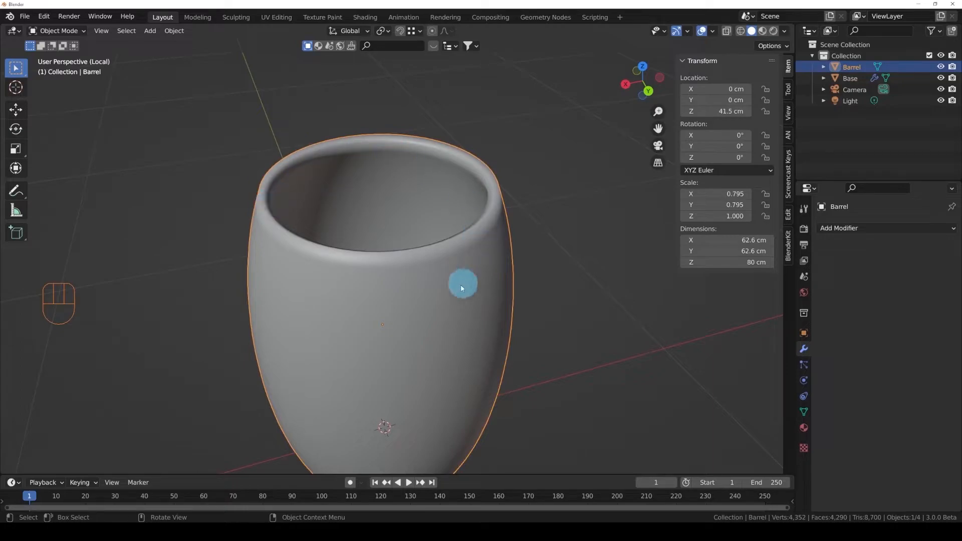
middle_click_drag(323, 225, 365, 290)
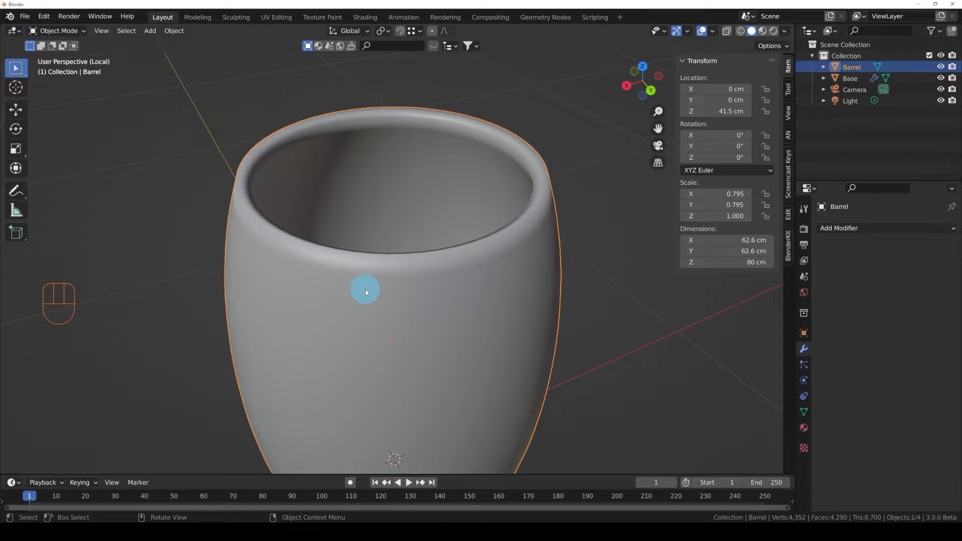
middle_click_drag(395, 275, 348, 237)
- Leave Local View so the barrel is shown together with its base disc
left_click(101, 31)
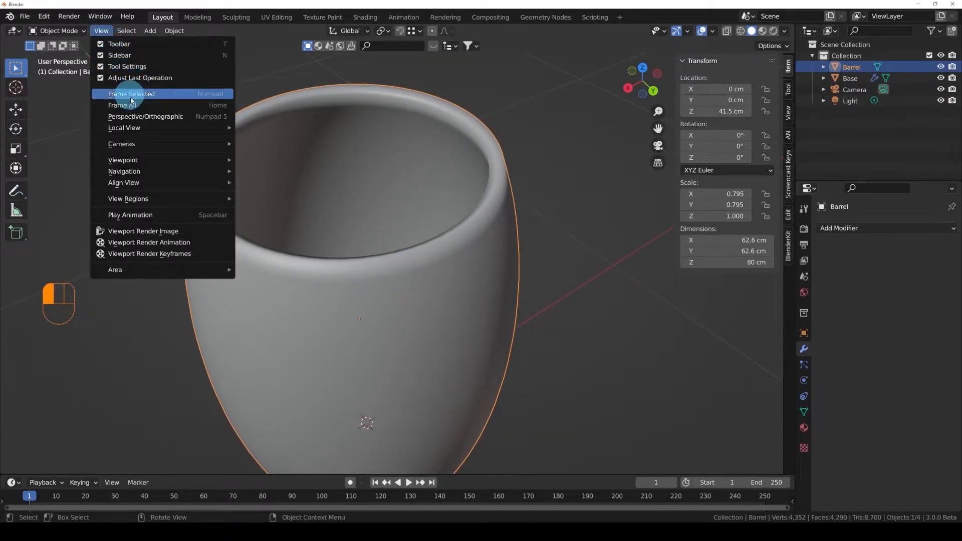
mouse_move(125, 130)
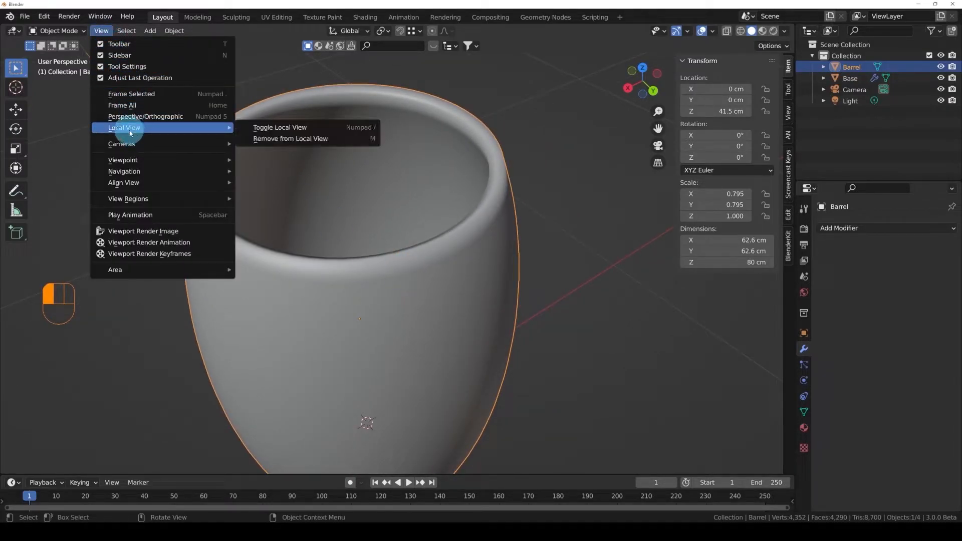
left_click(293, 131)
middle_click_drag(294, 129, 443, 232)
scroll(379, 270, "up", 3)
middle_click_drag(397, 340, 415, 277)
scroll(406, 239, "up", 3)
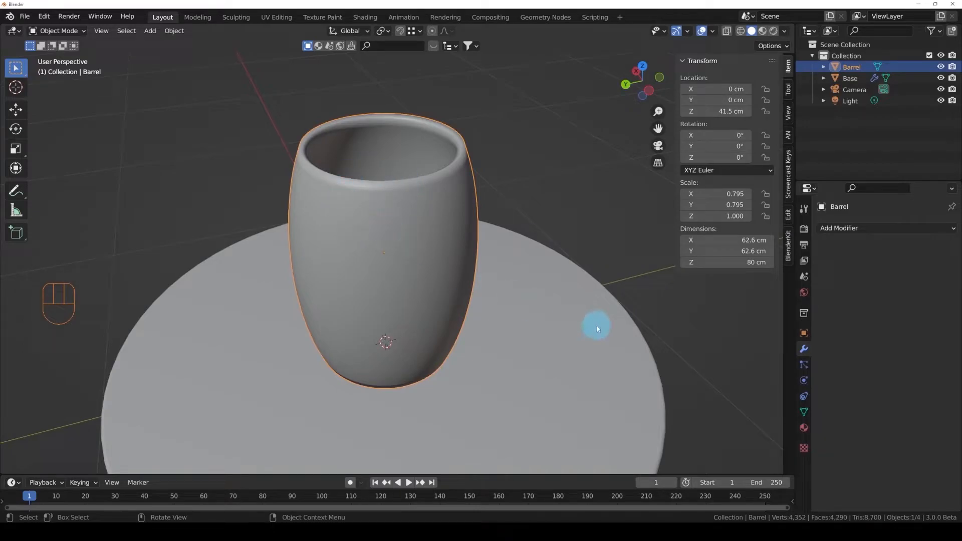
- Enable Auto Smooth at 30° in the barrel mesh's normals settings
left_click(805, 411)
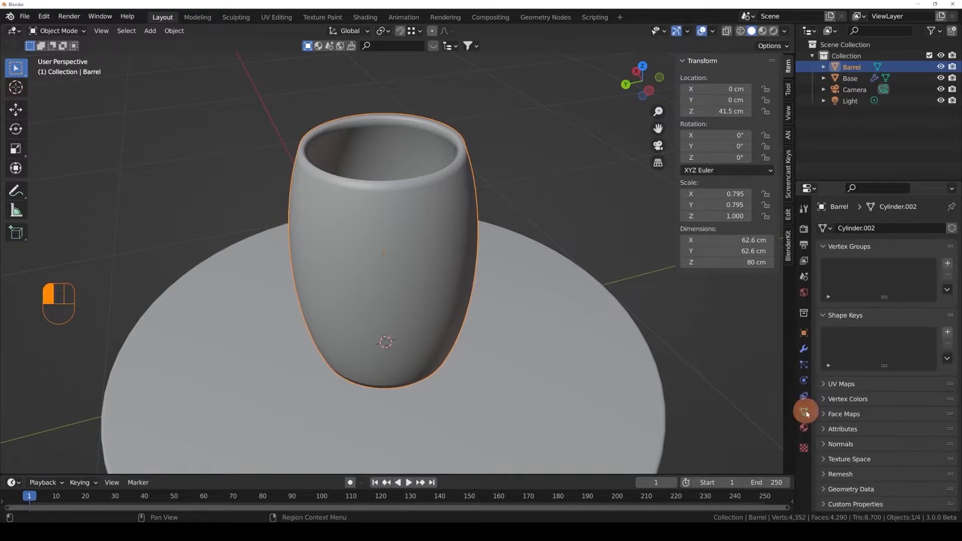
left_click(824, 445)
scroll(859, 459, "down", 1)
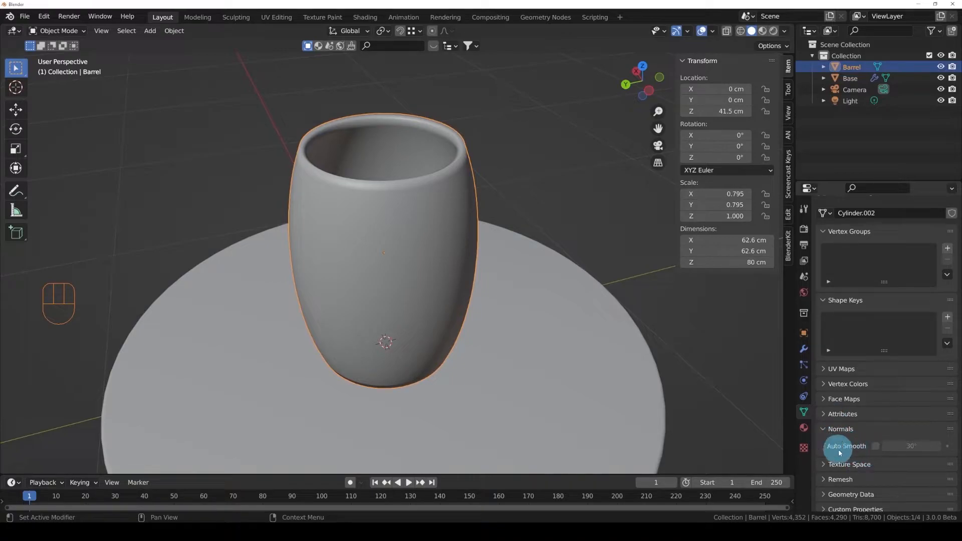
left_click(876, 446)
middle_click_drag(698, 418, 571, 294)
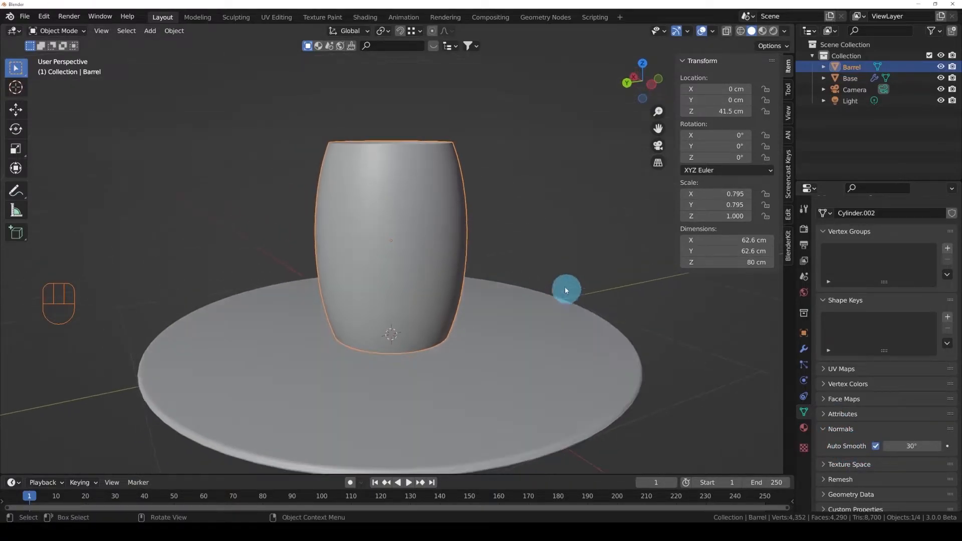
- Examine the shading and edge sharpness of the barrel's rim and walls from several distances and angles
scroll(406, 162, "up", 5)
middle_click_drag(405, 162, 436, 200)
scroll(395, 213, "down", 3)
scroll(436, 206, "down", 2)
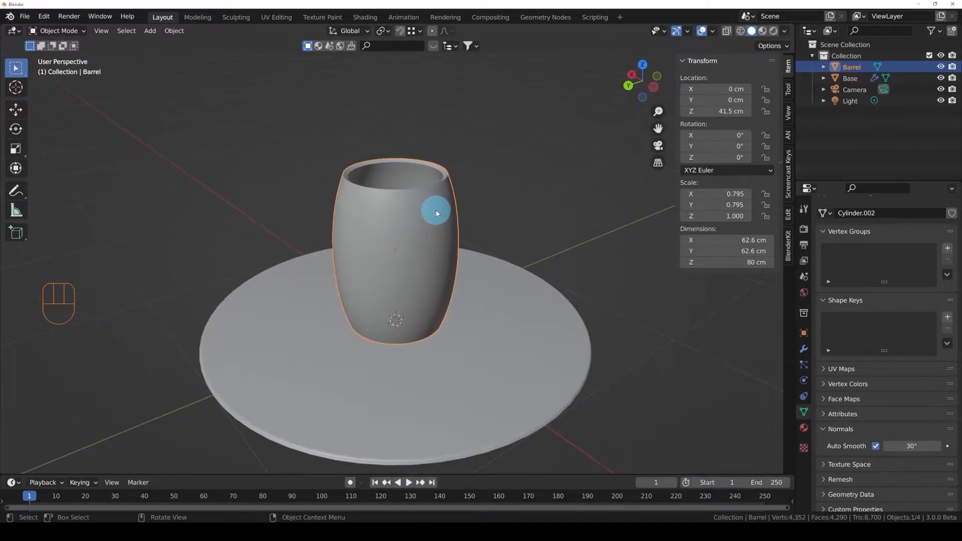
scroll(441, 176, "up", 4)
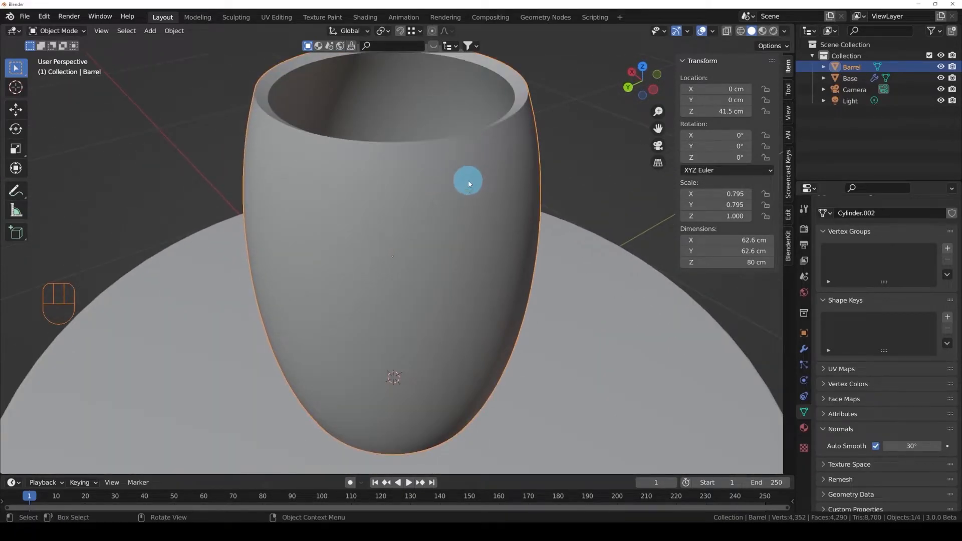
middle_click_drag(473, 164, 554, 204)
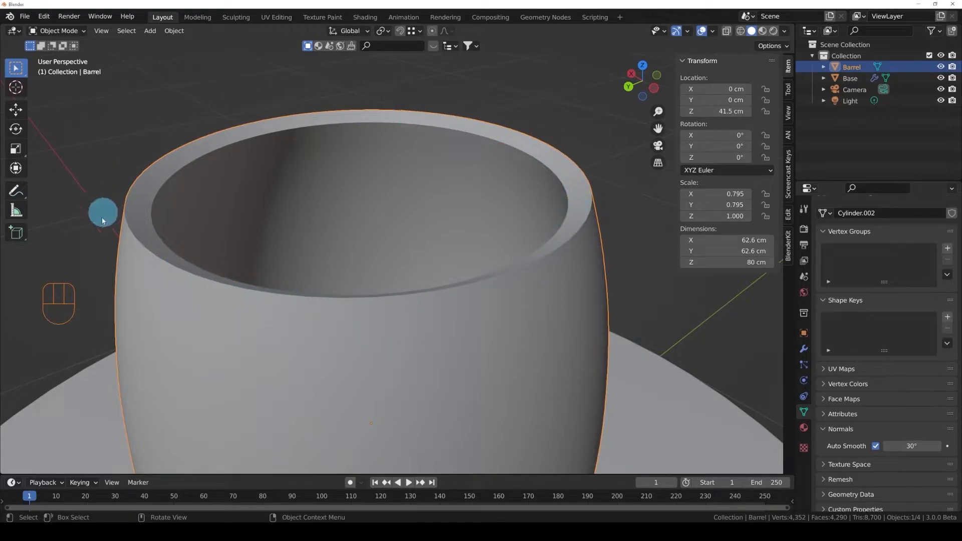
middle_click_drag(140, 242, 146, 237)
middle_click_drag(140, 199, 182, 274, "ctrl")
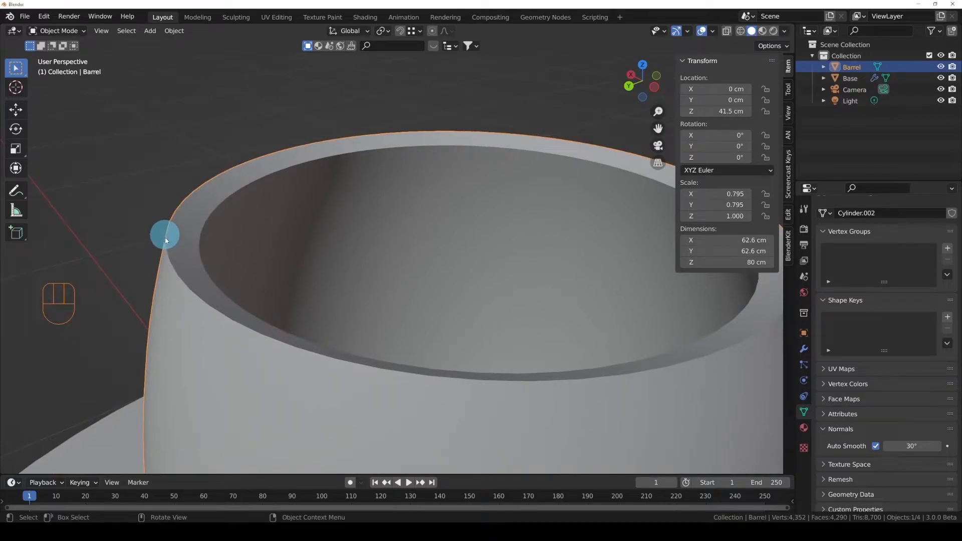
middle_click_drag(288, 281, 343, 260, "ctrl")
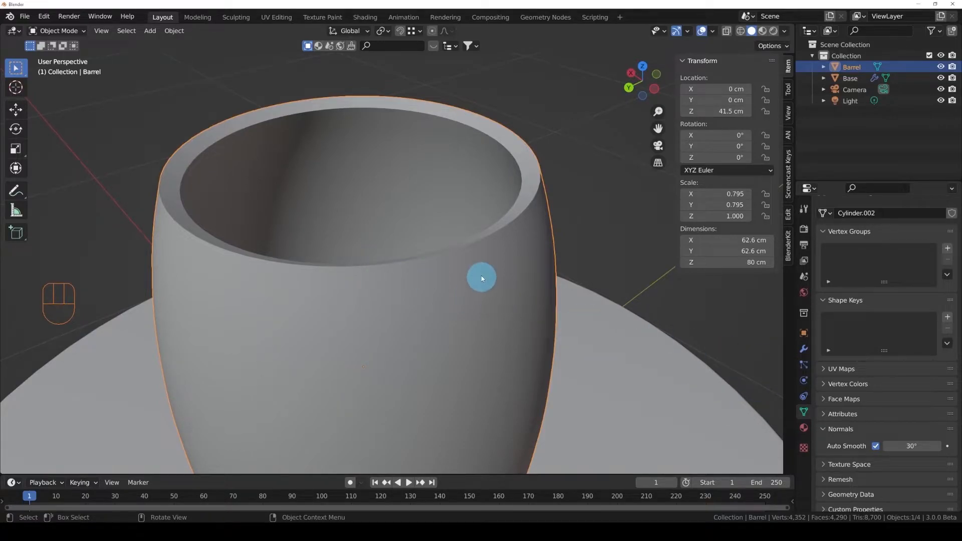
middle_click_drag(482, 279, 498, 275)
- Try to bevel the inner and outer edge loops of the barrel's rim in Edit Mode, then return to Object Mode
key("Tab")
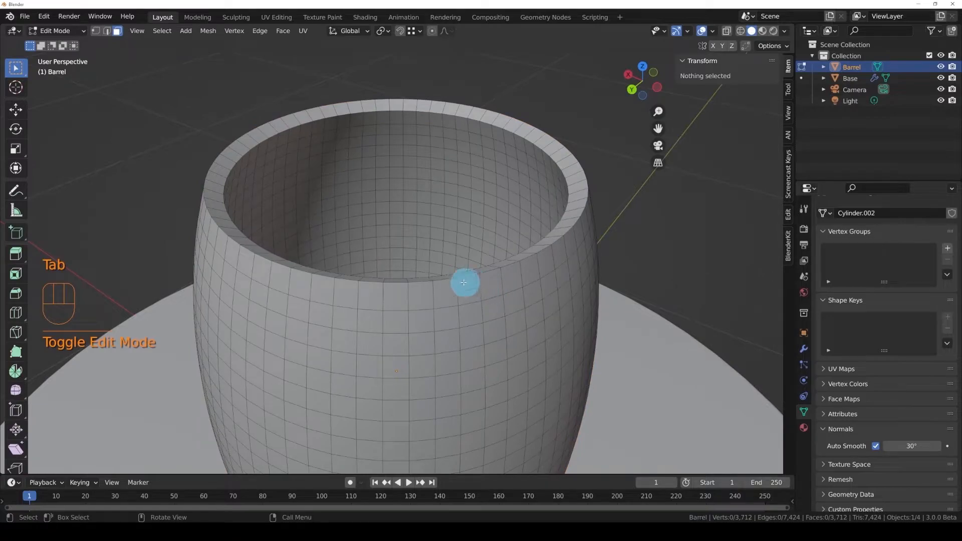
key("super")
left_click(442, 277, "alt")
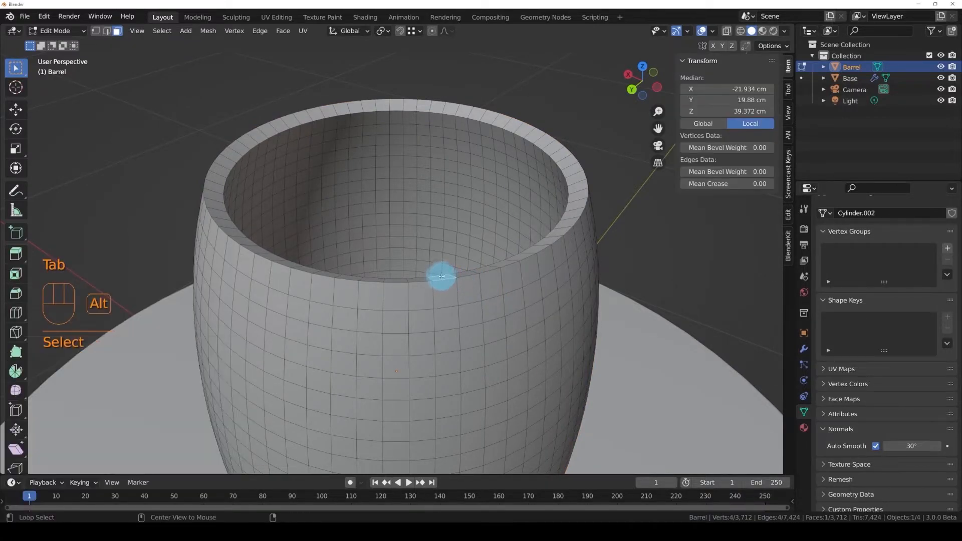
left_click(442, 282, "alt")
key("2")
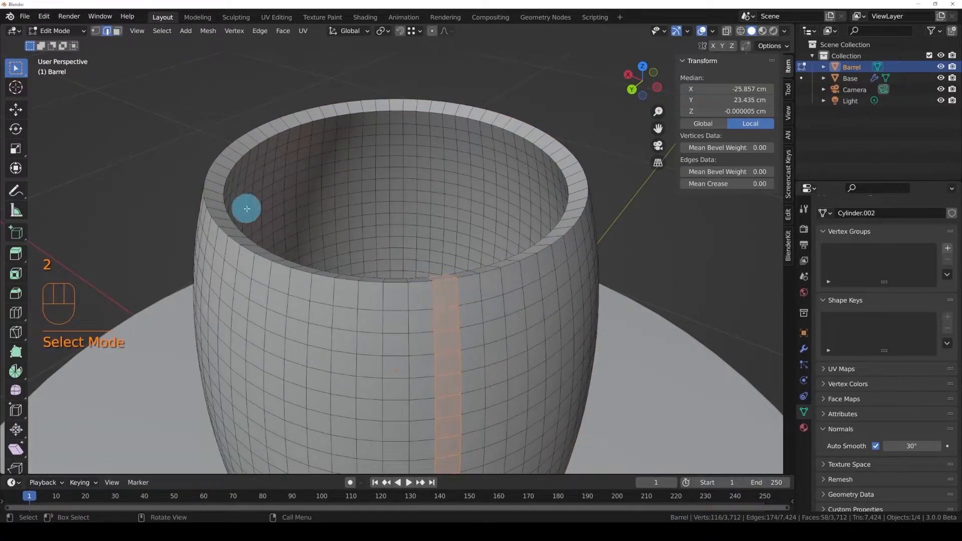
left_click(460, 273, "alt")
key("ctrl+b")
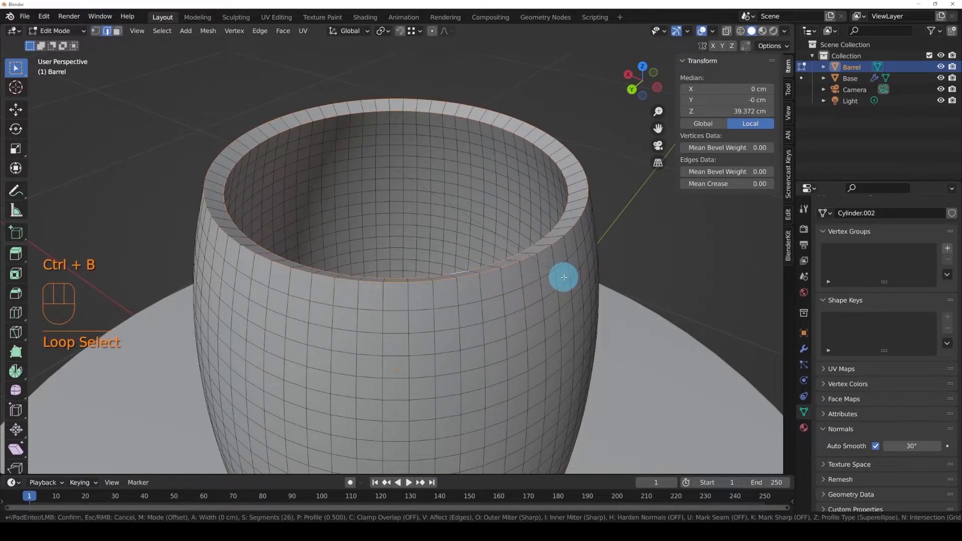
scroll(609, 288, "up", 2, "shift")
scroll(598, 277, "down", 1, "shift")
left_click(577, 272)
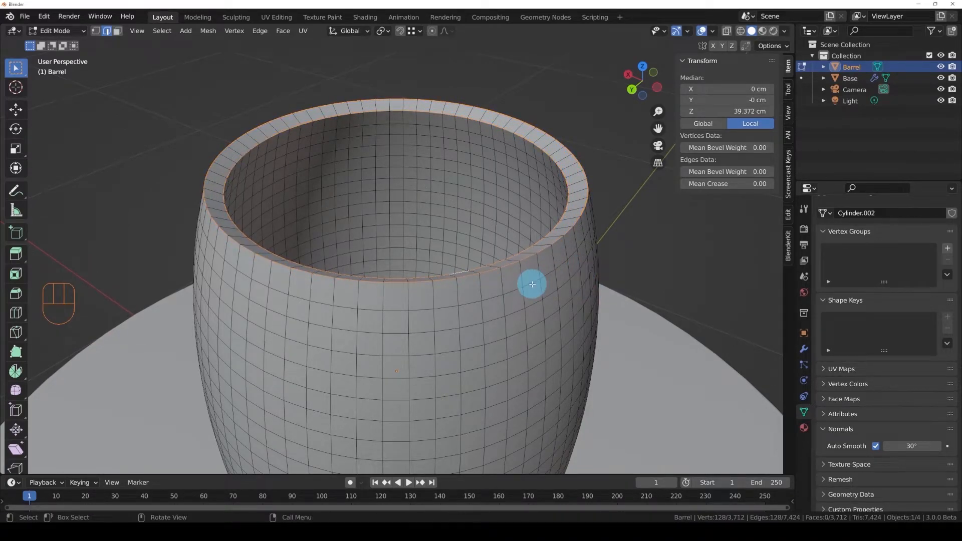
key("Tab")
scroll(504, 275, "down", 4)
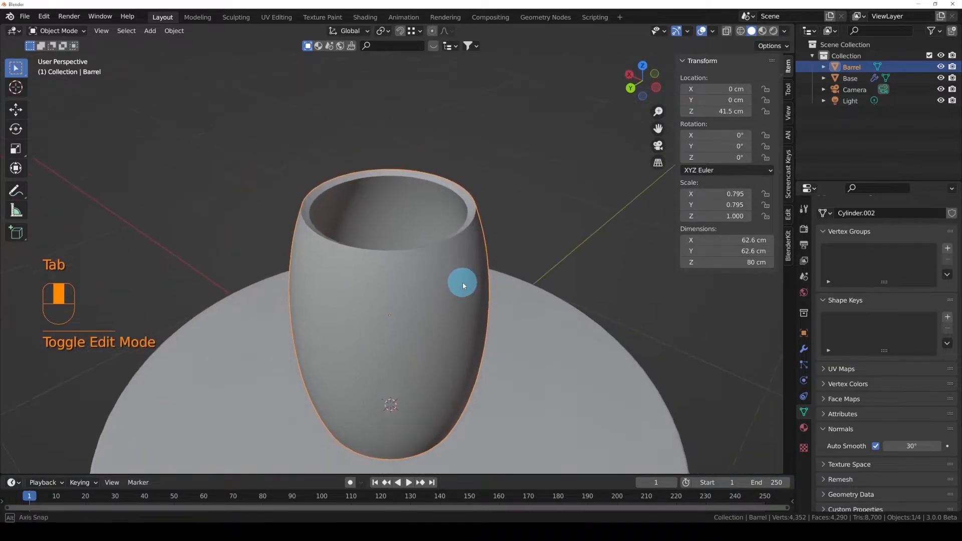
middle_click_drag(462, 281, 468, 273, "shift")
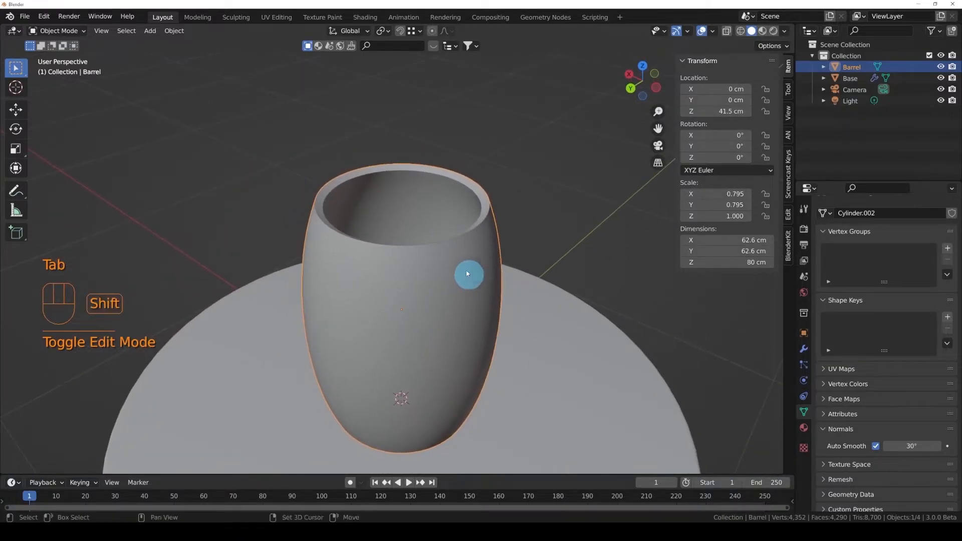
- Add a Bevel modifier to the barrel and set its amount to 1 cm
left_click(803, 352)
left_click(869, 232)
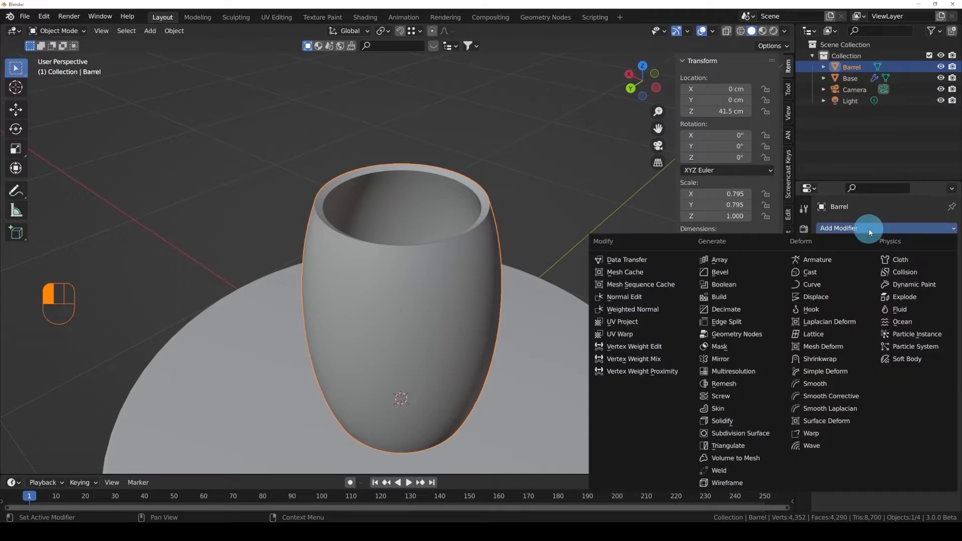
left_click(720, 272)
middle_click_drag(532, 256, 532, 211, "ctrl")
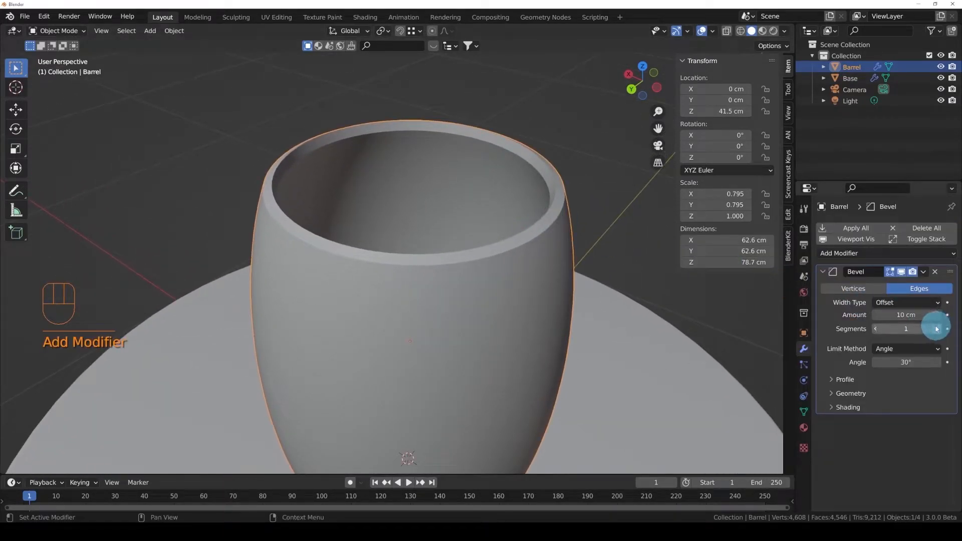
left_click_drag(905, 315, 911, 317)
left_click(909, 317)
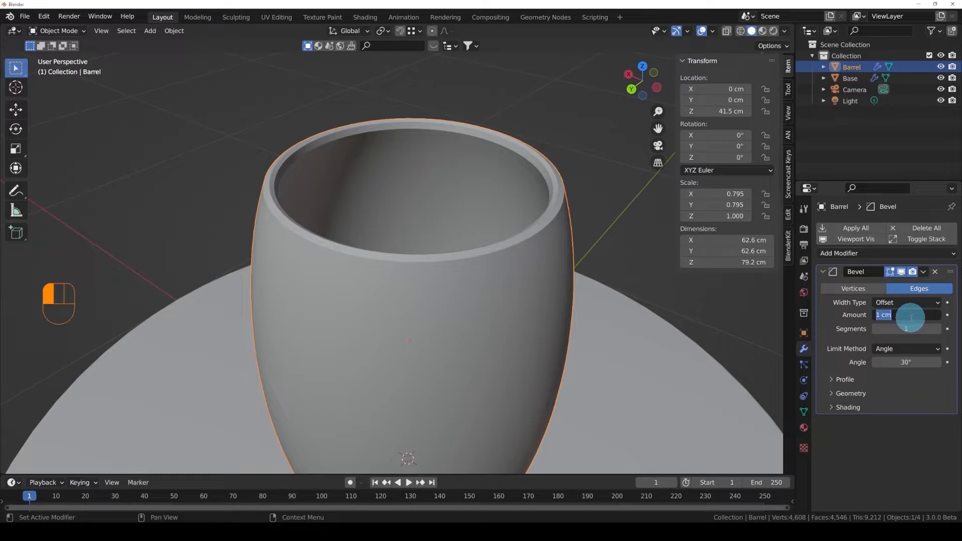
key("Return")
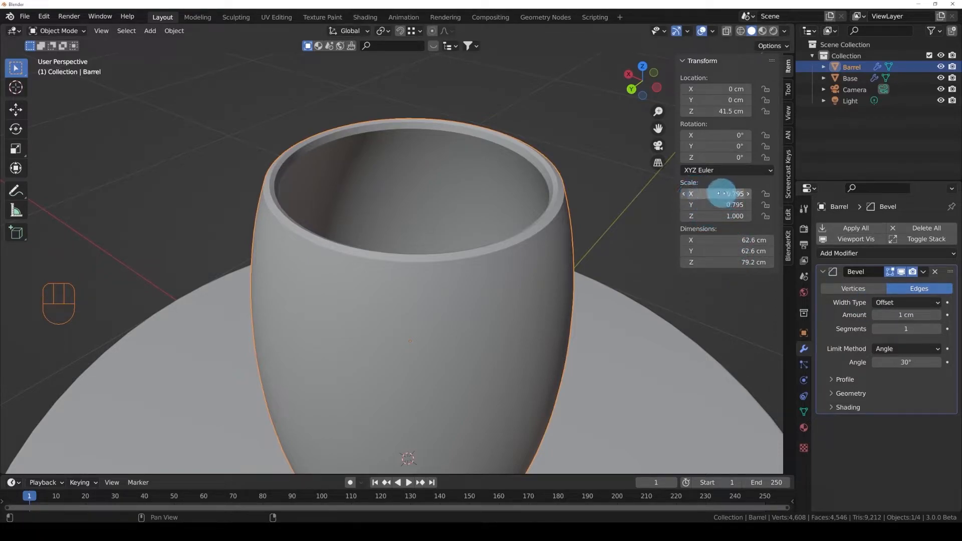
- Apply the barrel's scale so that the object scale is 1 on every axis
middle_click_drag(601, 241, 560, 250)
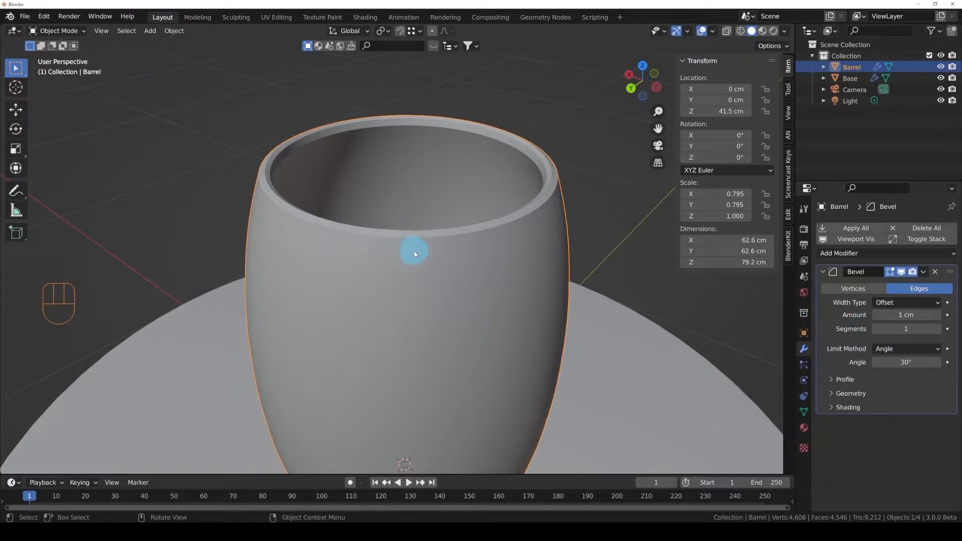
mouse_move(427, 259)
middle_mouse_down()
mouse_move(410, 257)
mouse_move(446, 249)
mouse_move(451, 260)
mouse_move(443, 225)
mouse_move(452, 249)
mouse_move(440, 256)
middle_mouse_up()
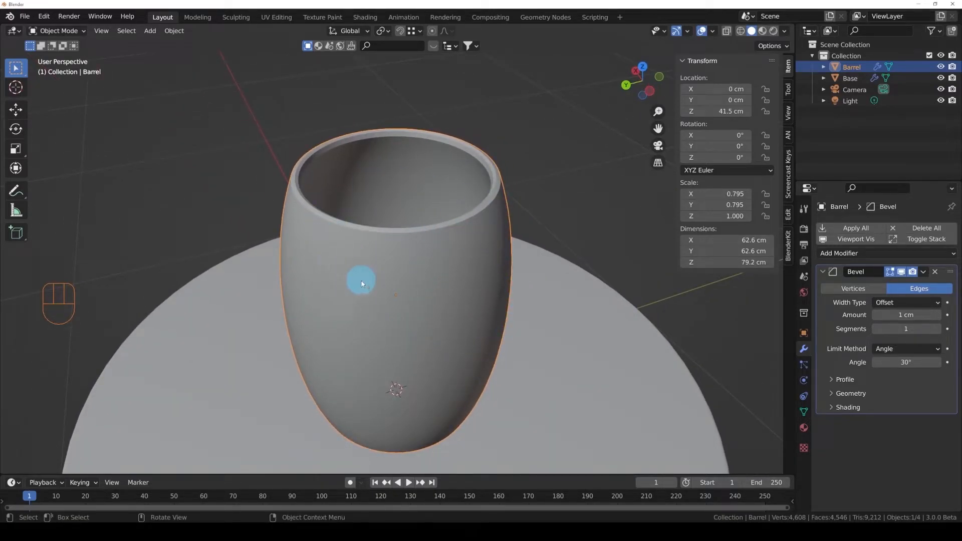
mouse_move(420, 257)
middle_mouse_down()
mouse_move(420, 244)
mouse_move(419, 256)
middle_mouse_up()
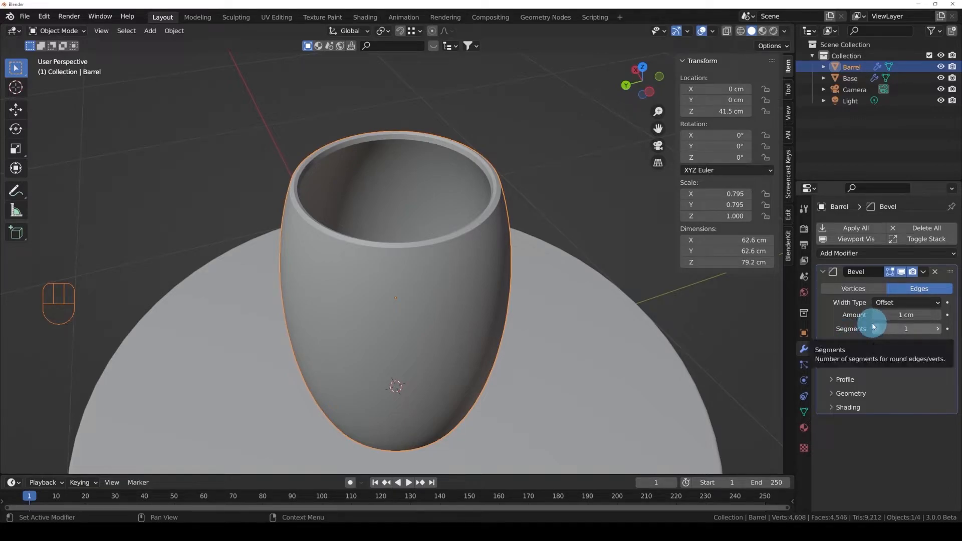
key("ctrl+a")
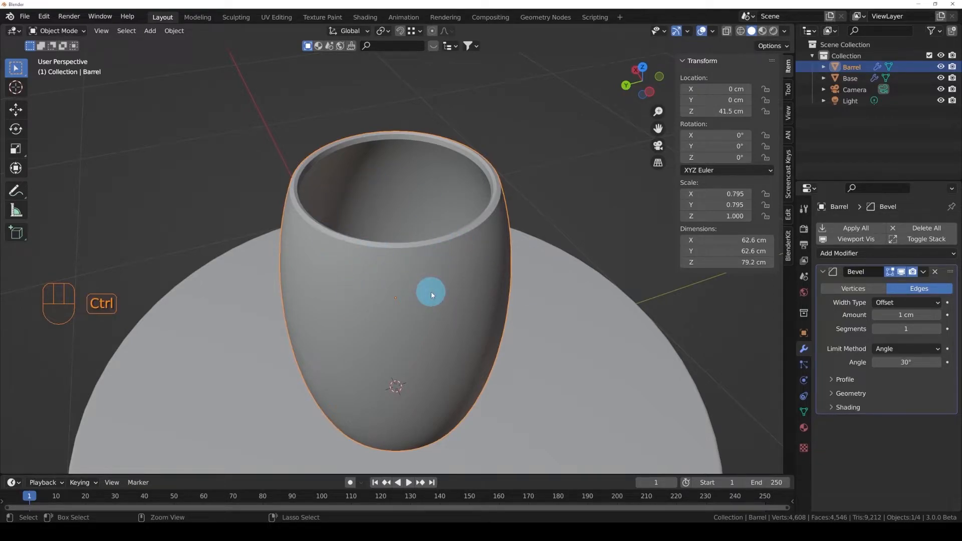
key("ctrl+a")
left_click(372, 296)
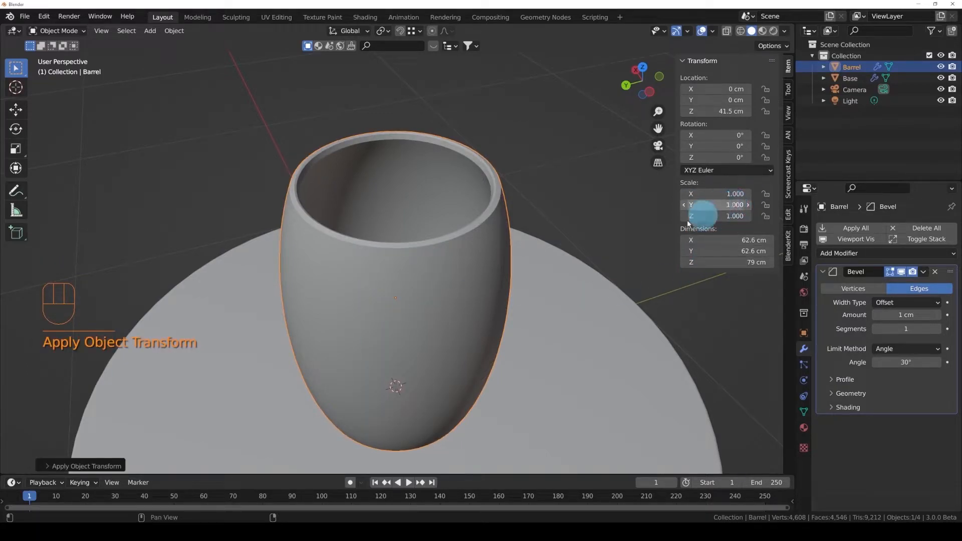
- Try a bevel amount of 0.2 cm on the barrel and settle on 0.4 cm
middle_click_drag(677, 354, 646, 299, "ctrl")
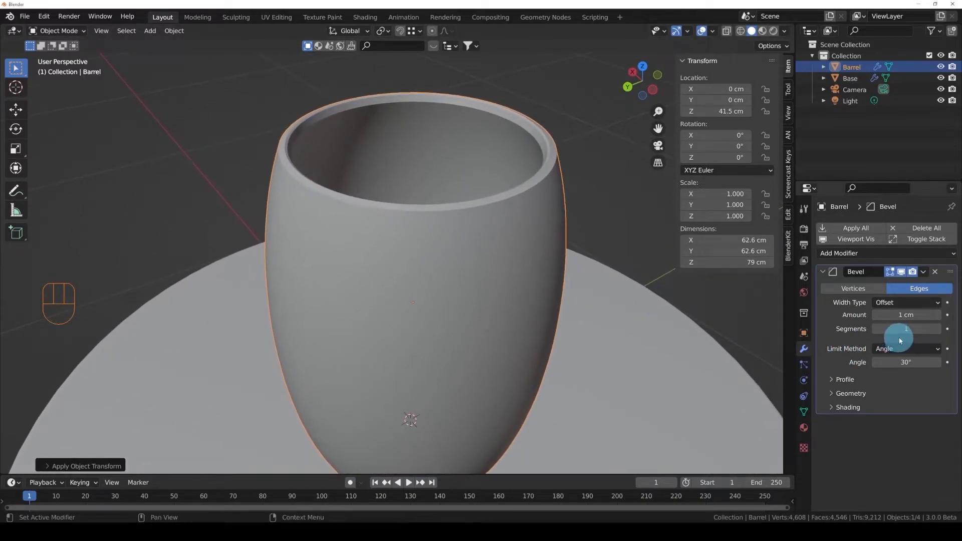
left_click_drag(902, 316, 907, 316)
left_click(906, 315)
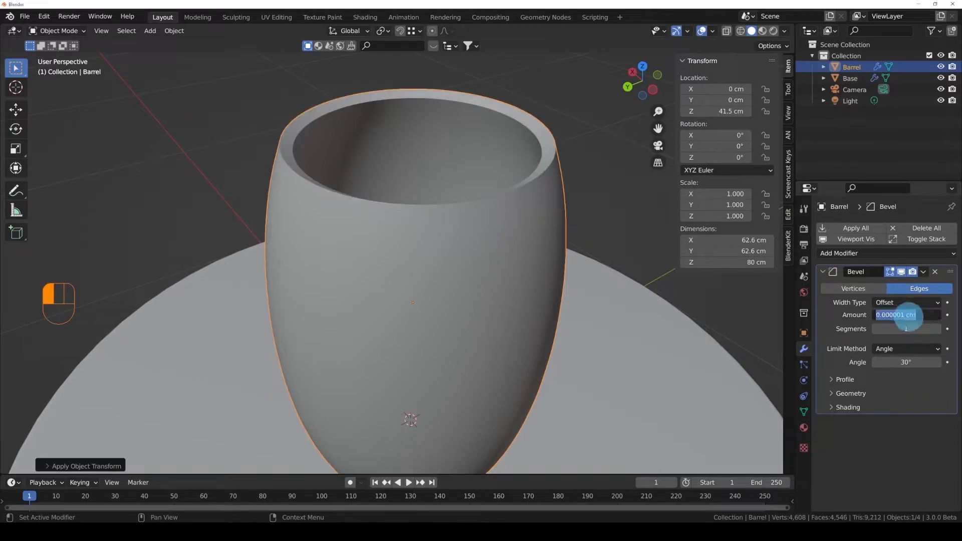
type(".2")
key("Return")
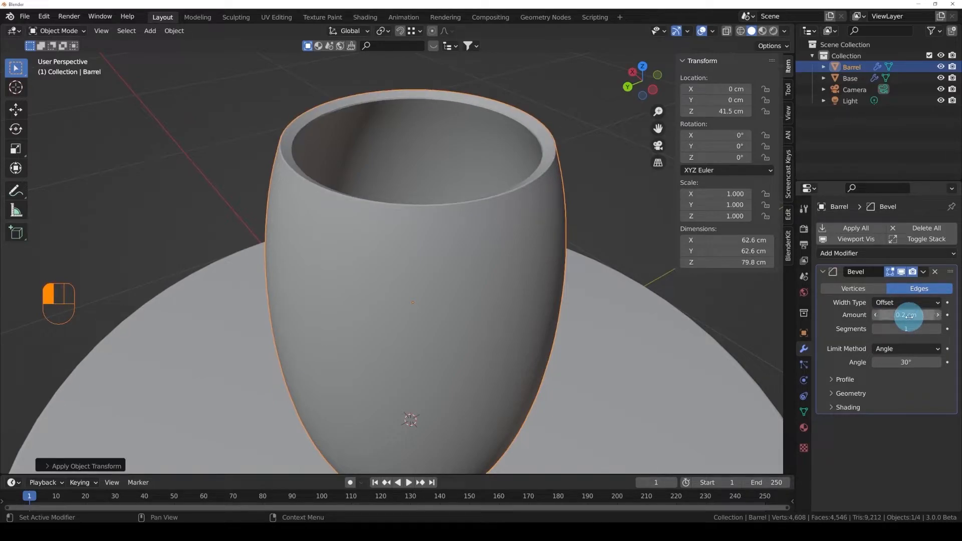
mouse_move(578, 211)
middle_mouse_down("ctrl")
mouse_move(590, 182)
mouse_move(576, 215)
middle_mouse_up("ctrl")
left_click(901, 317)
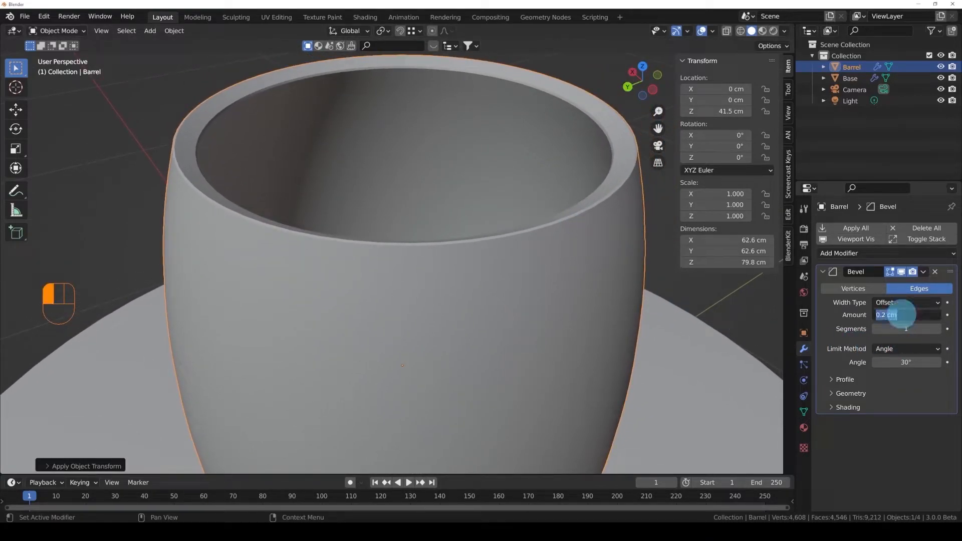
type(".5")
key("Return")
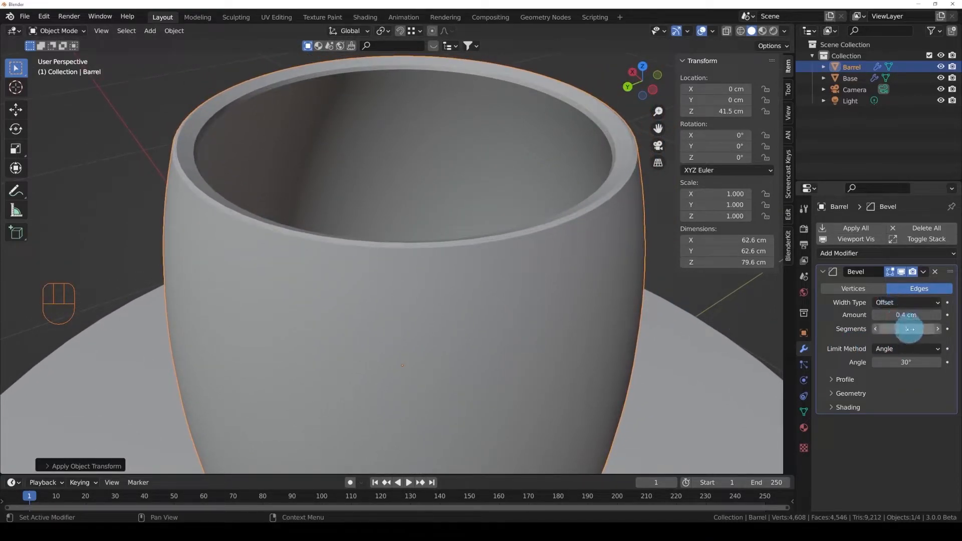
- Try the barrel's bevel with 2 segments and an amount of 1 cm
left_click(938, 329)
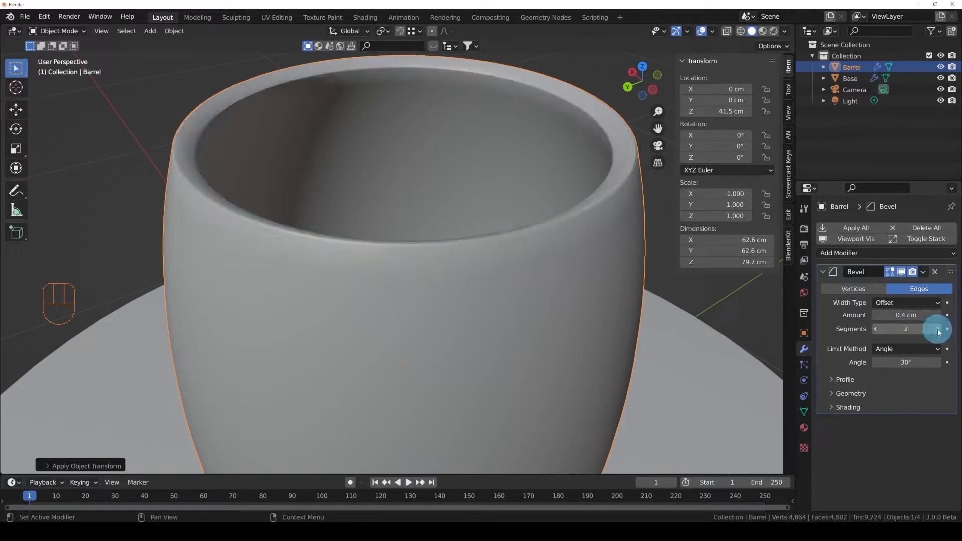
middle_click_drag(661, 312, 436, 337, "ctrl")
left_click(902, 316)
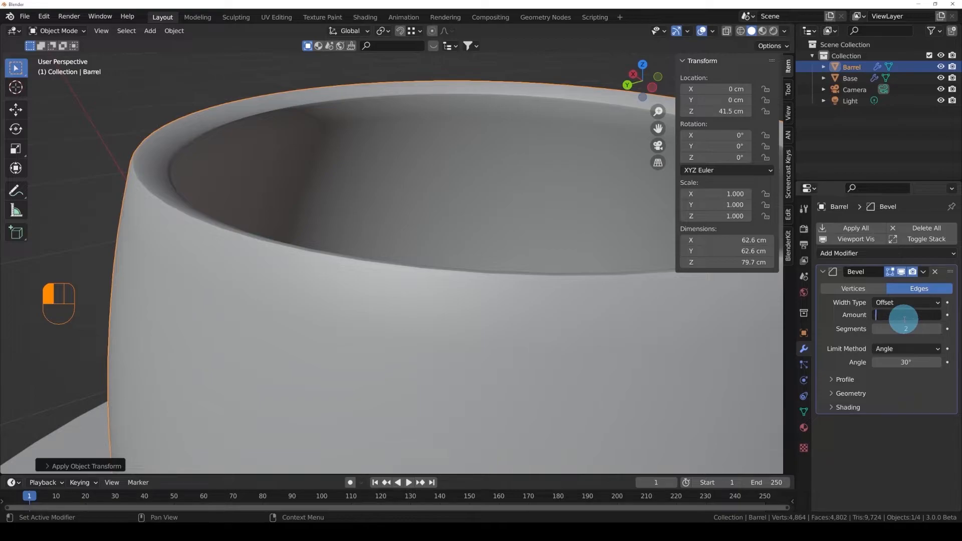
type("1")
key("Return")
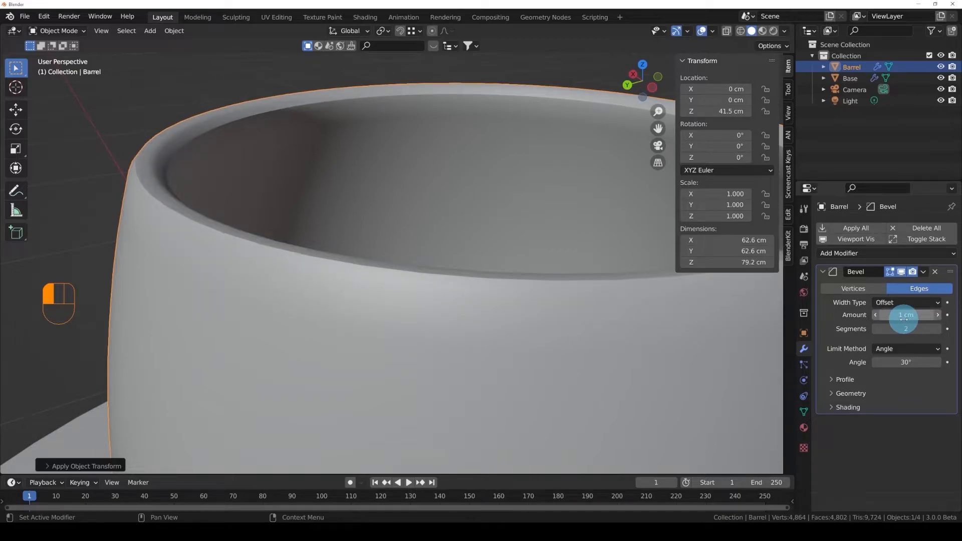
- Test higher bevel segment counts, reduce the segments to 1 and set the amount to 0.4 cm
left_click(938, 328)
left_click(938, 329)
left_click(875, 329)
left_click(875, 329)
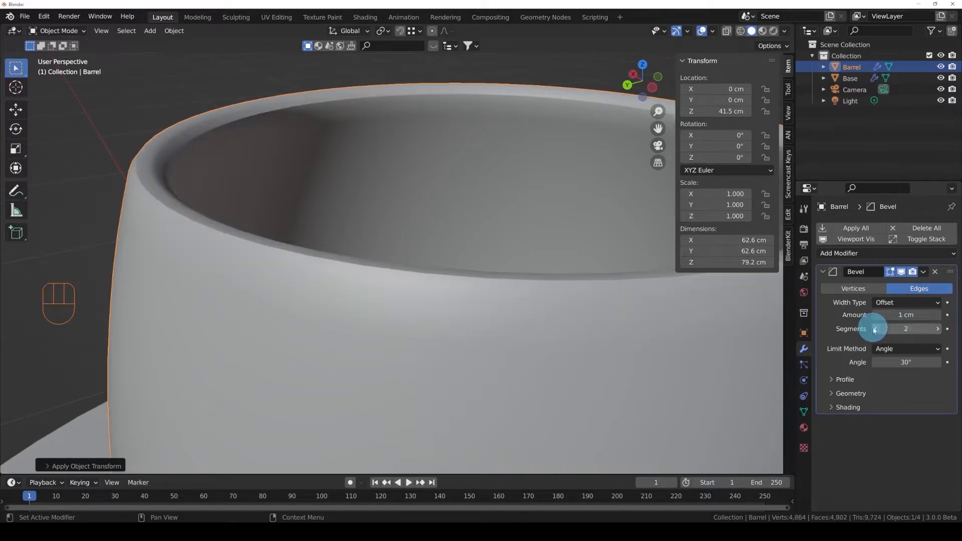
left_click(875, 328)
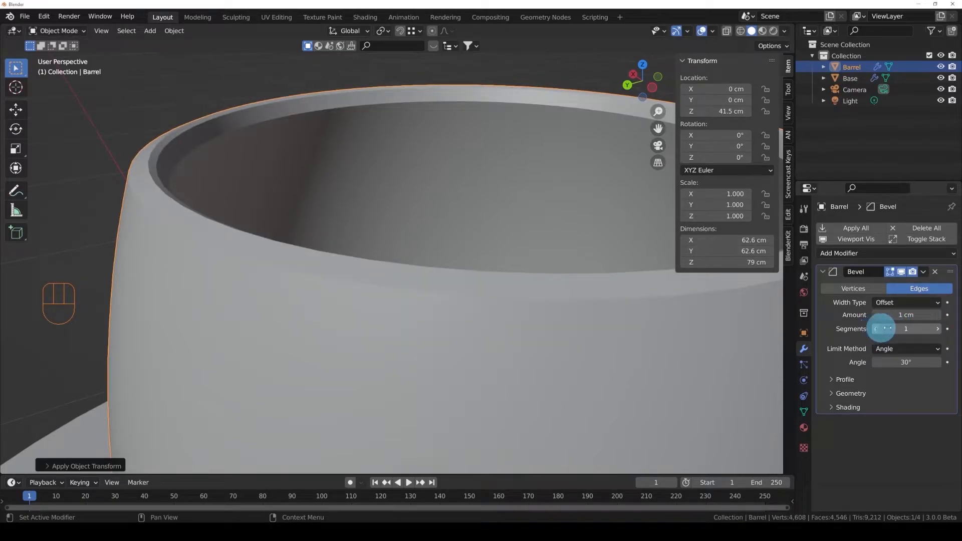
left_click(897, 316)
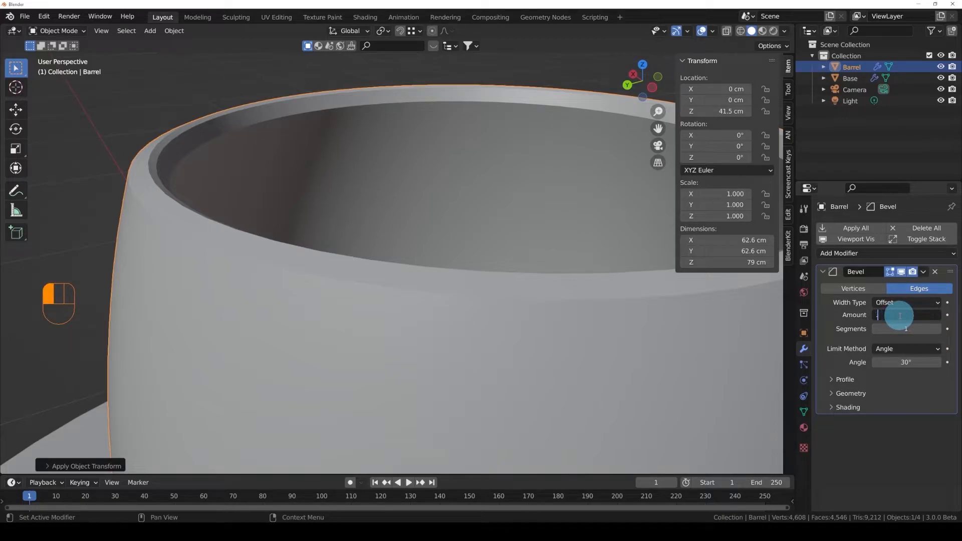
type("0.4")
key("Return")
- Enter Edit Mode on the barrel to work on its upper rim
scroll(496, 190, "down", 6)
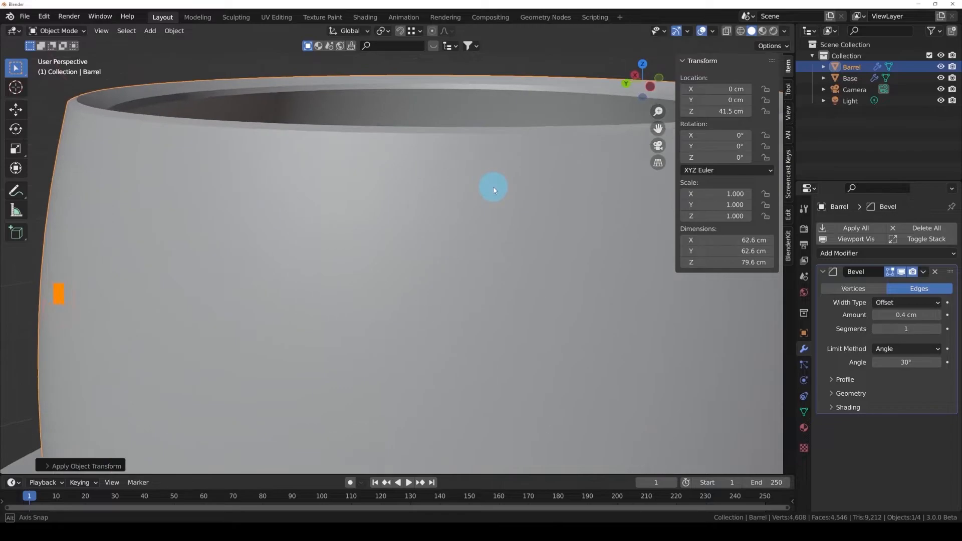
mouse_move(488, 246)
middle_mouse_down()
mouse_move(445, 275)
mouse_move(441, 292)
mouse_move(436, 266)
mouse_move(489, 248)
mouse_move(501, 256)
mouse_move(484, 251)
mouse_move(489, 224)
mouse_move(490, 243)
middle_mouse_up()
scroll(487, 239, "down", 5)
scroll(463, 287, "down", 2)
middle_click_drag(433, 266, 450, 268)
middle_click_drag(449, 268, 454, 253, "shift")
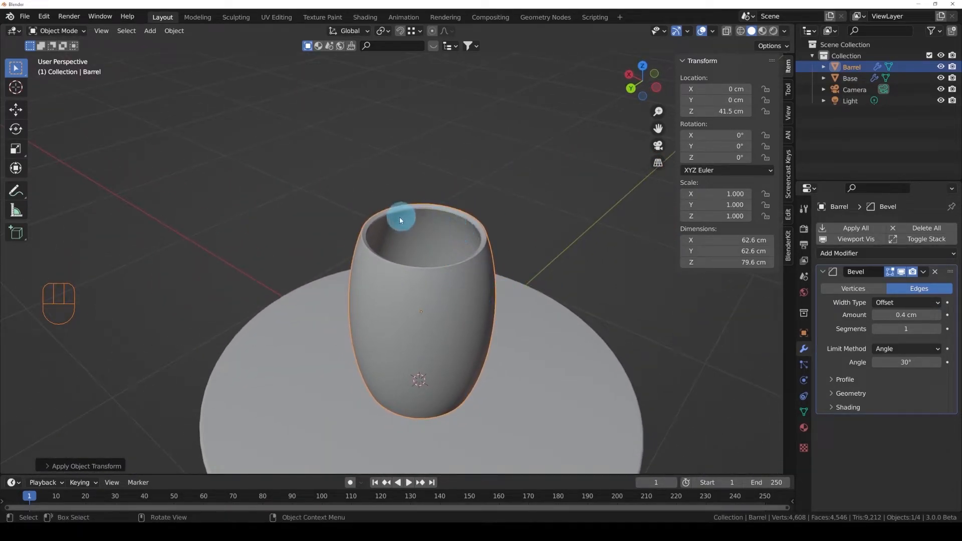
middle_click_drag(387, 240, 454, 254)
key("Tab")
scroll(453, 254, "up", 5)
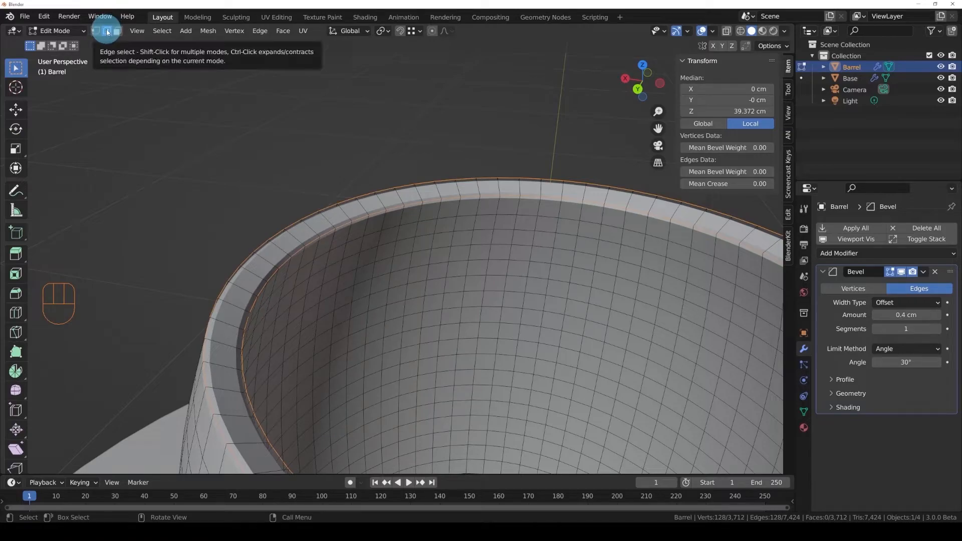
- Try out vertex, edge and face selection modes by picking single elements on and around the barrel's rim
left_click(308, 241)
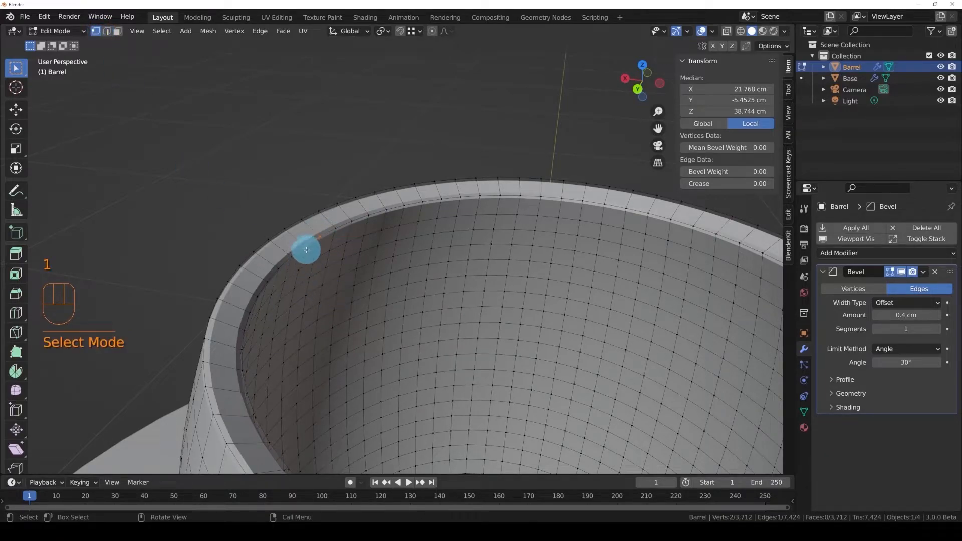
left_click(321, 239)
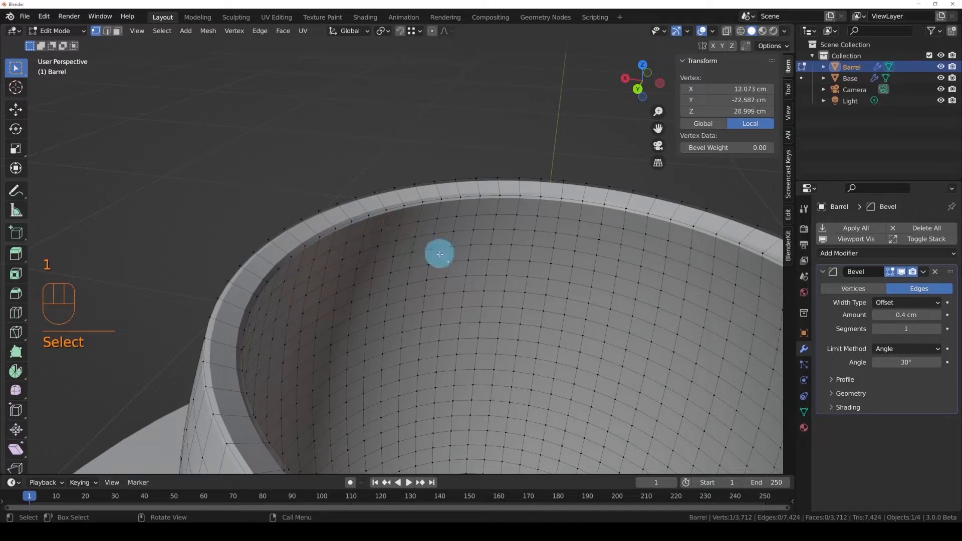
key("2")
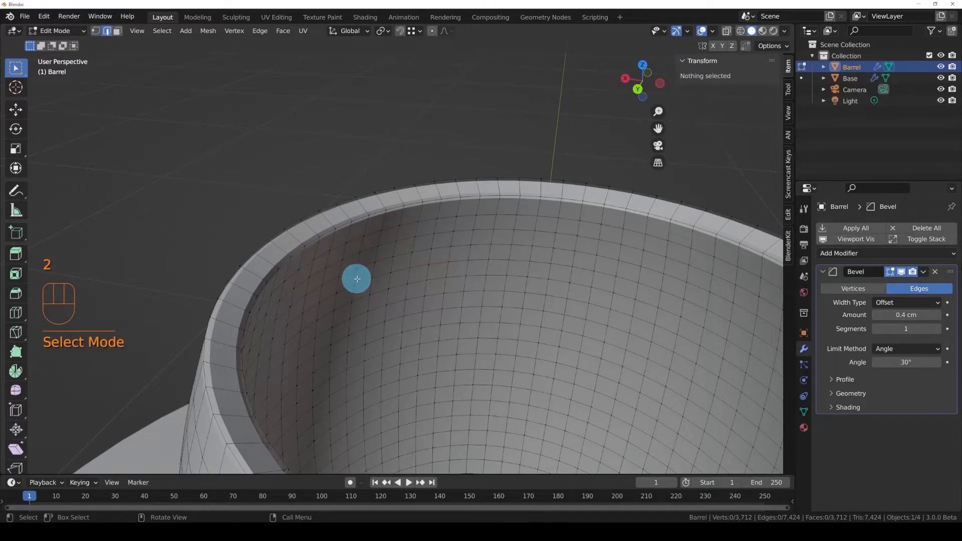
left_click(359, 218)
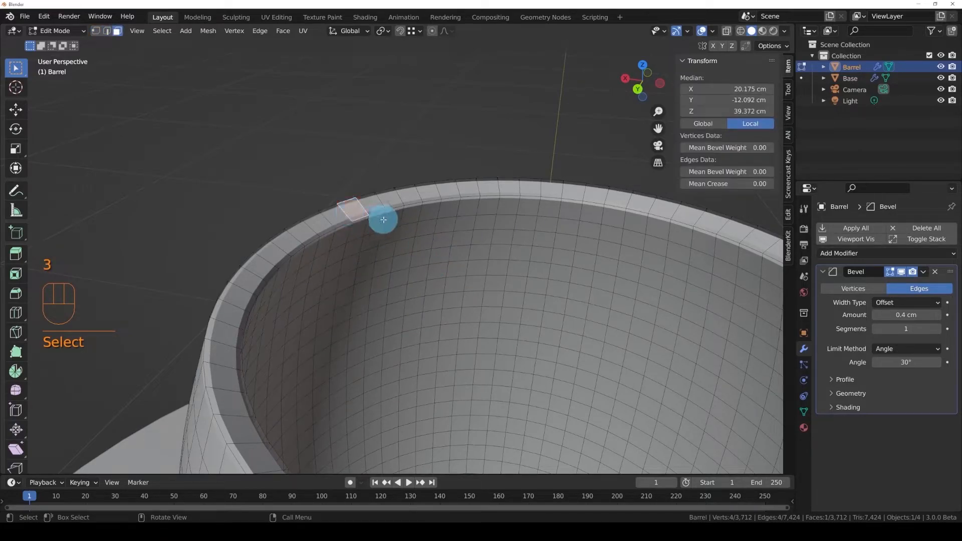
left_click(419, 231)
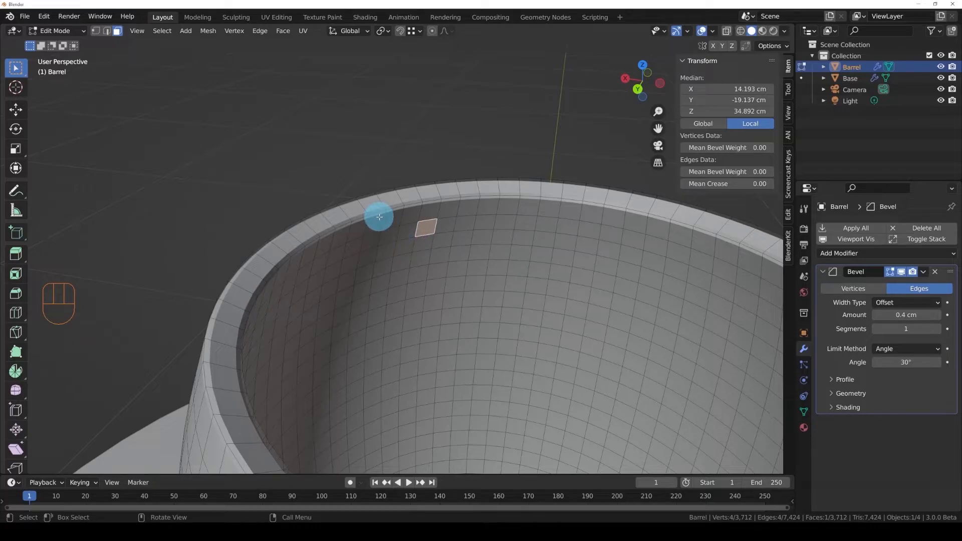
key("super")
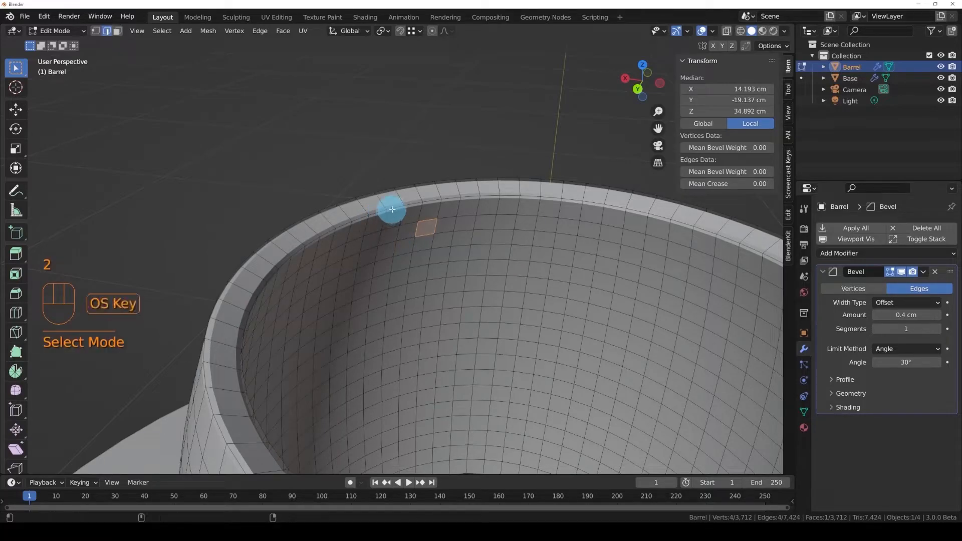
left_click(393, 208)
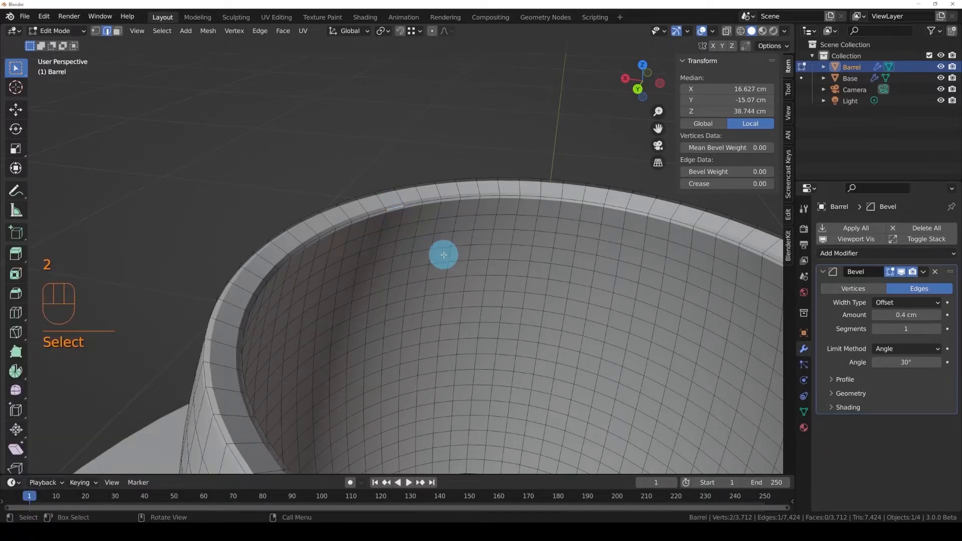
- Select the edge loop on the barrel's upper inner rim and duplicate it 1 cm upwards along the Z axis
middle_click_drag(444, 255, 427, 260)
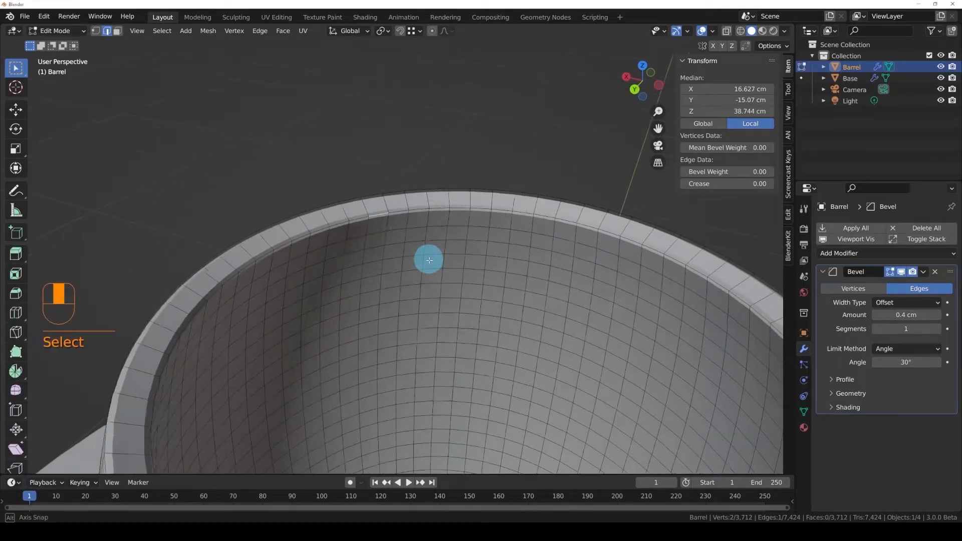
left_click(397, 212, "alt")
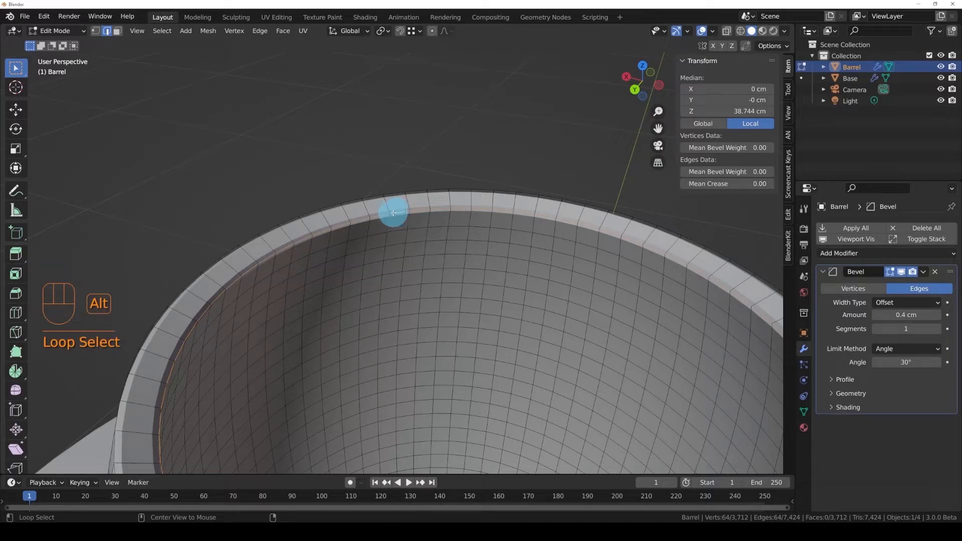
scroll(487, 253, "down", 4)
middle_click_drag(490, 260, 389, 206, "shift")
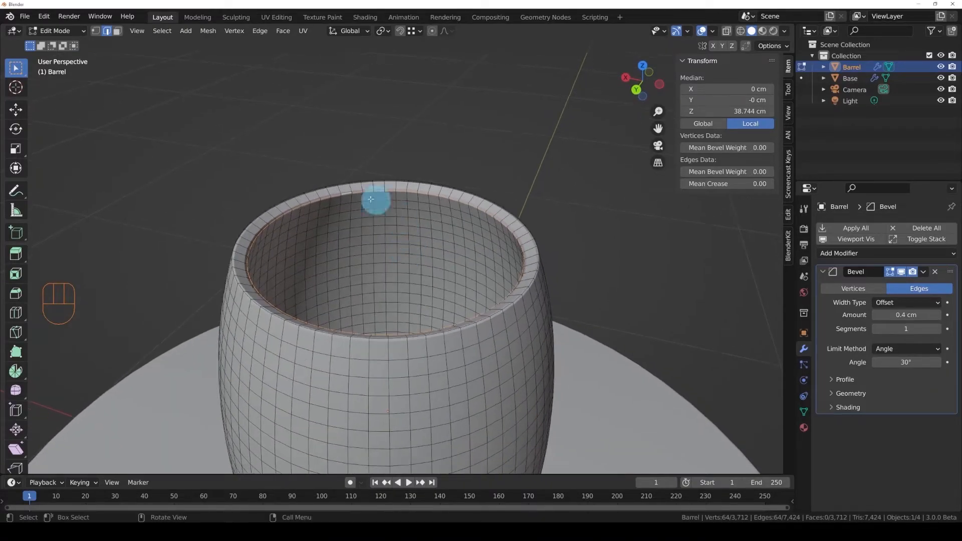
middle_click_drag(410, 261, 414, 237, "ctrl")
middle_click_drag(413, 252, 411, 239, "shift")
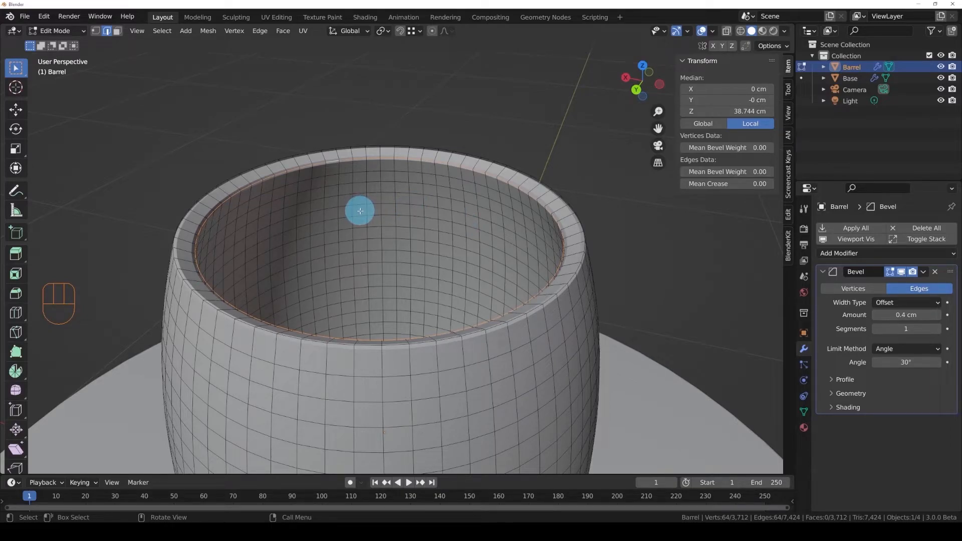
key("shift+d")
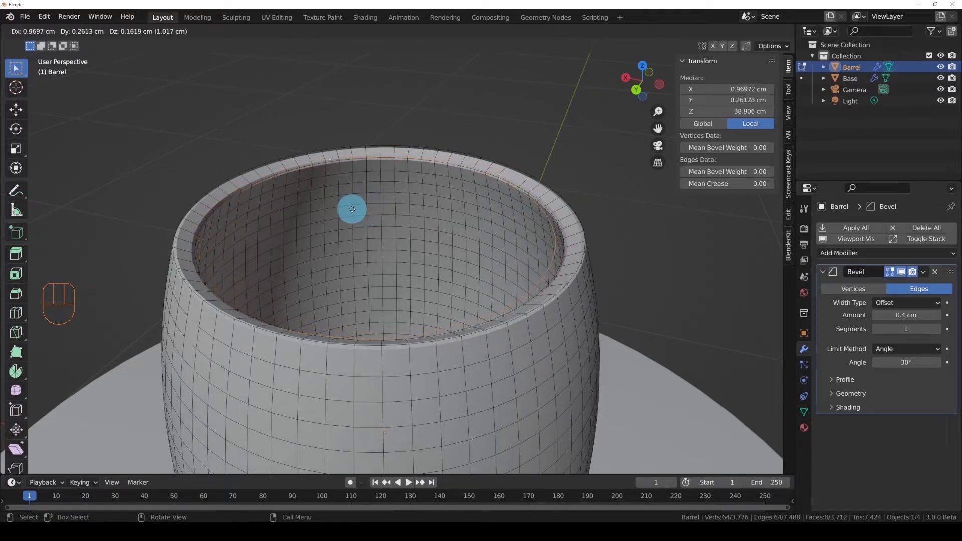
key("z")
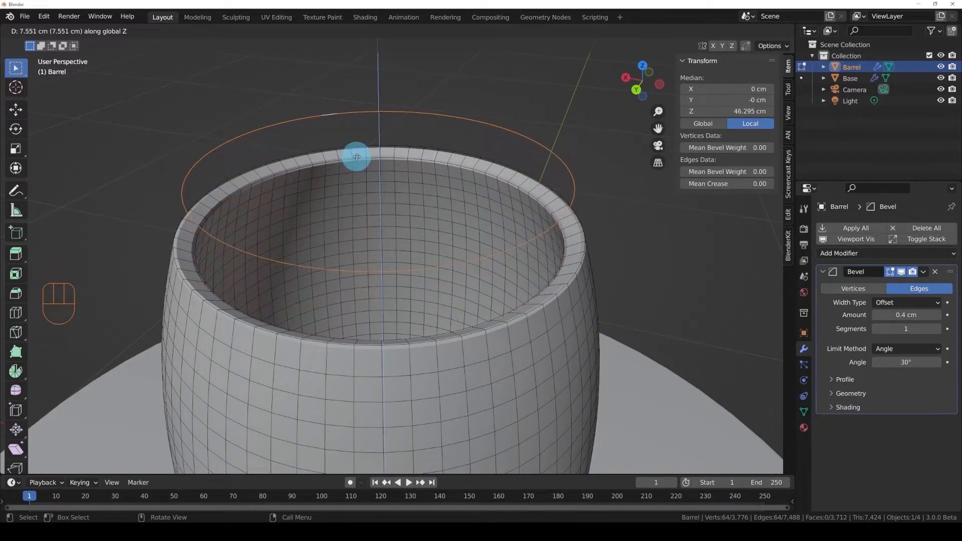
type("1")
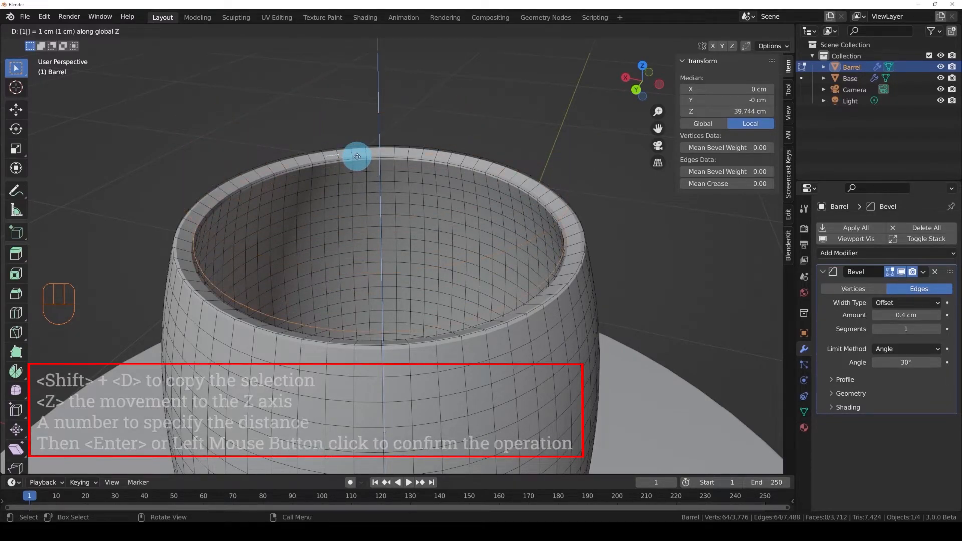
key("Return")
- Examine the duplicated loop's position inside the barrel's rim from several angles and distances
middle_click_drag(418, 230, 425, 216)
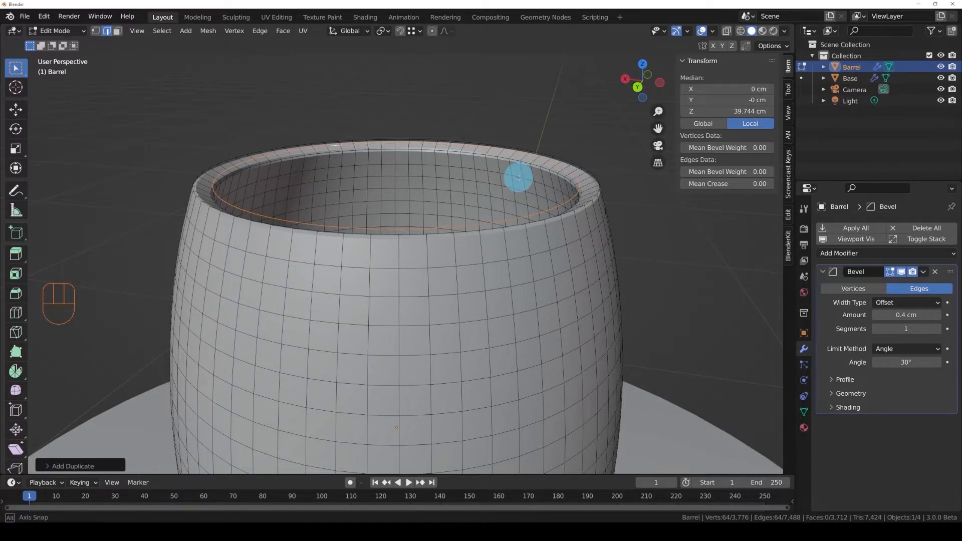
middle_click_drag(515, 172, 501, 197)
middle_click_drag(453, 243, 453, 243)
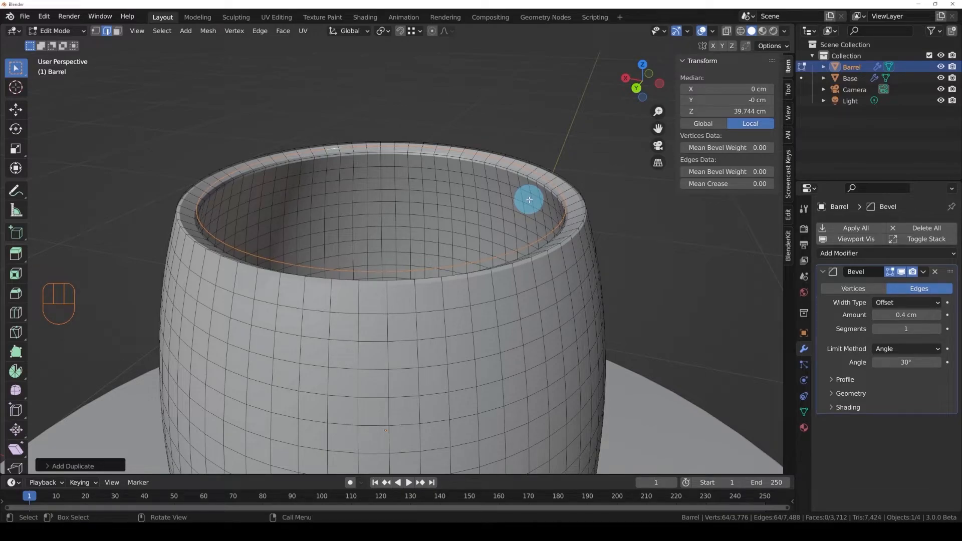
middle_click_drag(490, 212, 225, 178)
middle_click_drag(460, 188, 416, 227)
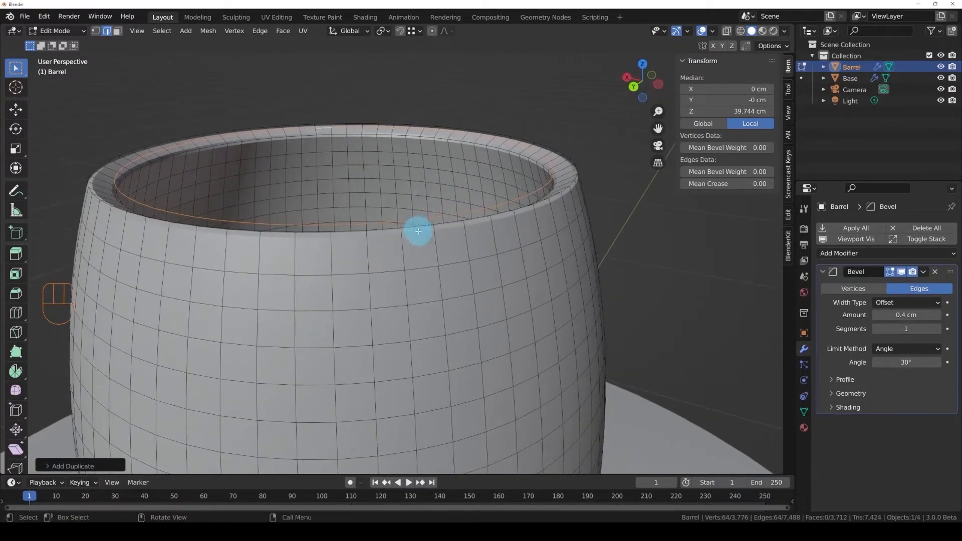
scroll(378, 332, "down", 6)
middle_click_drag(441, 325, 410, 335)
scroll(411, 335, "down", 1)
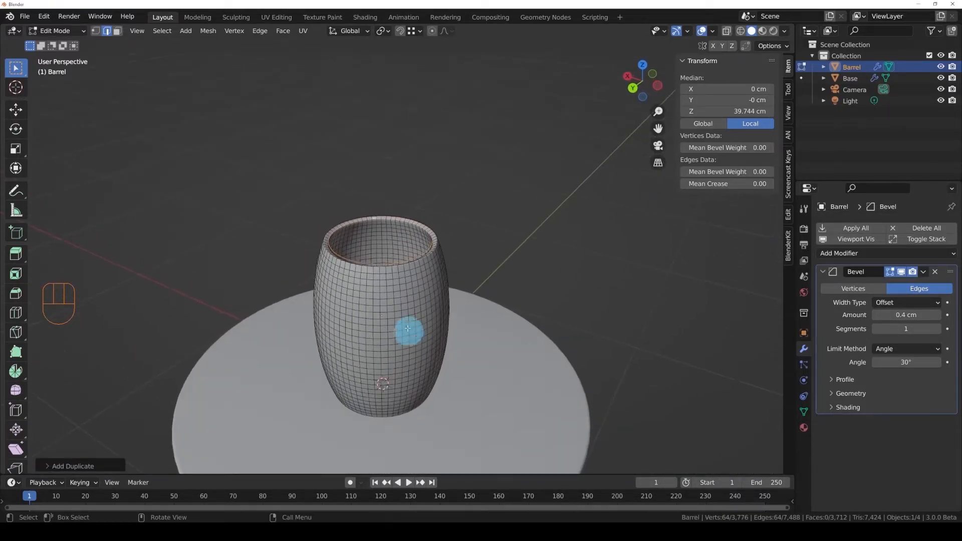
scroll(369, 257, "up", 5)
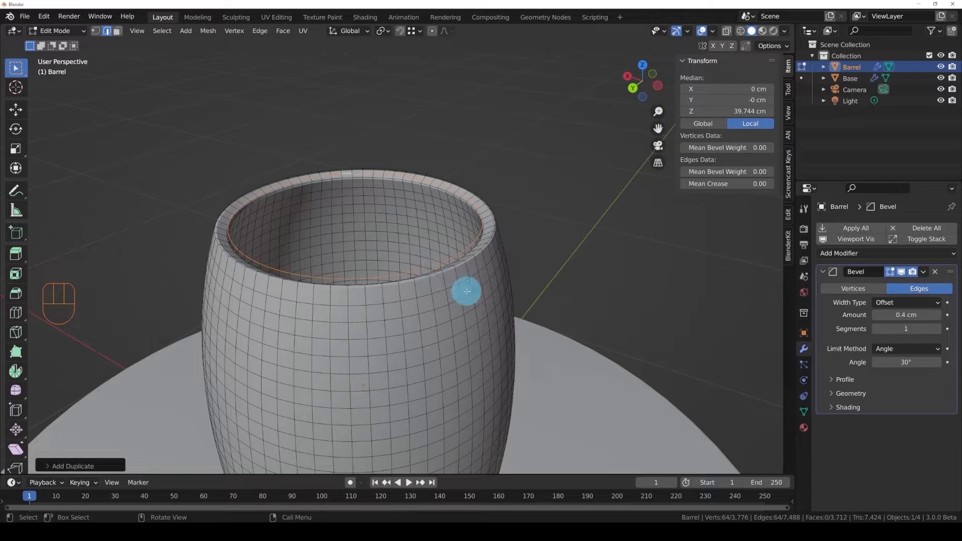
scroll(318, 264, "up", 2)
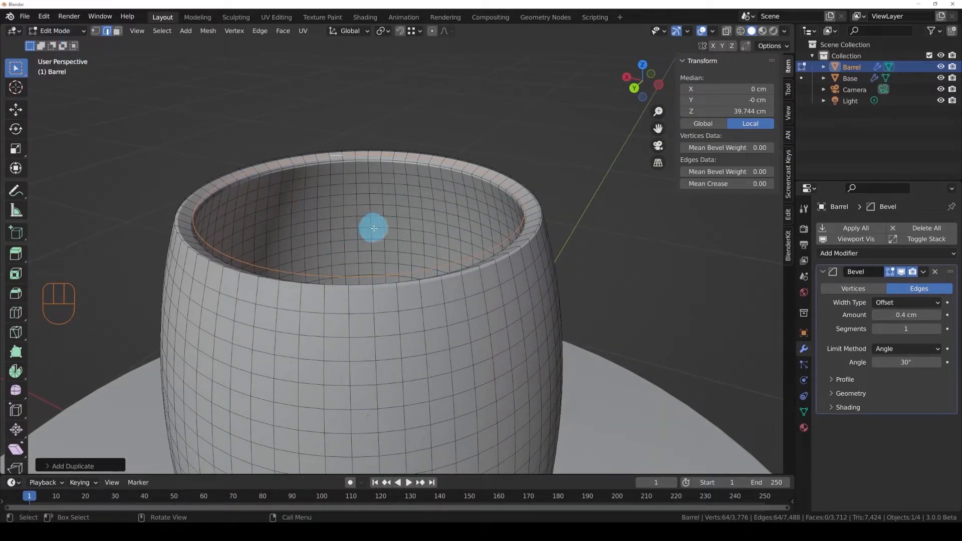
- Separate the duplicated edge loop from the barrel into its own object and return to Object Mode
key("p")
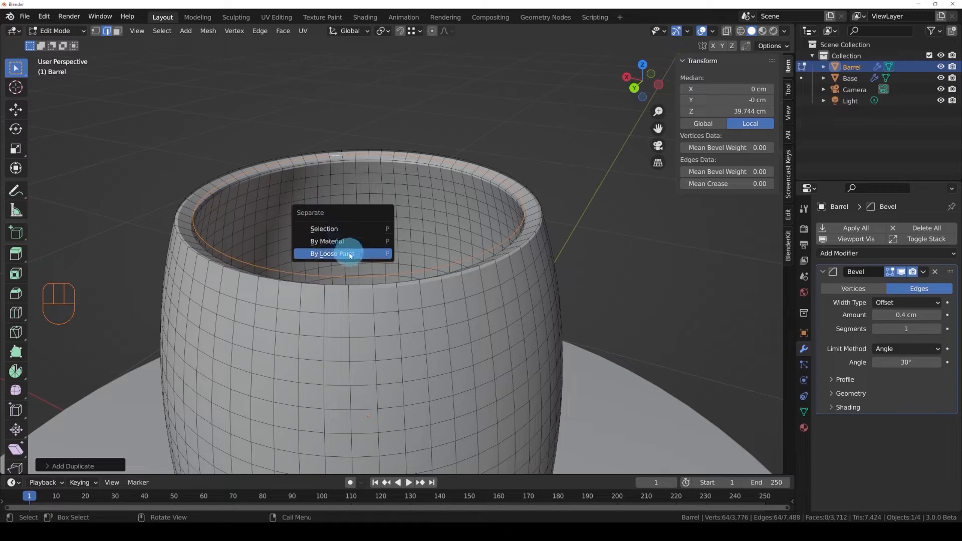
left_click(337, 229)
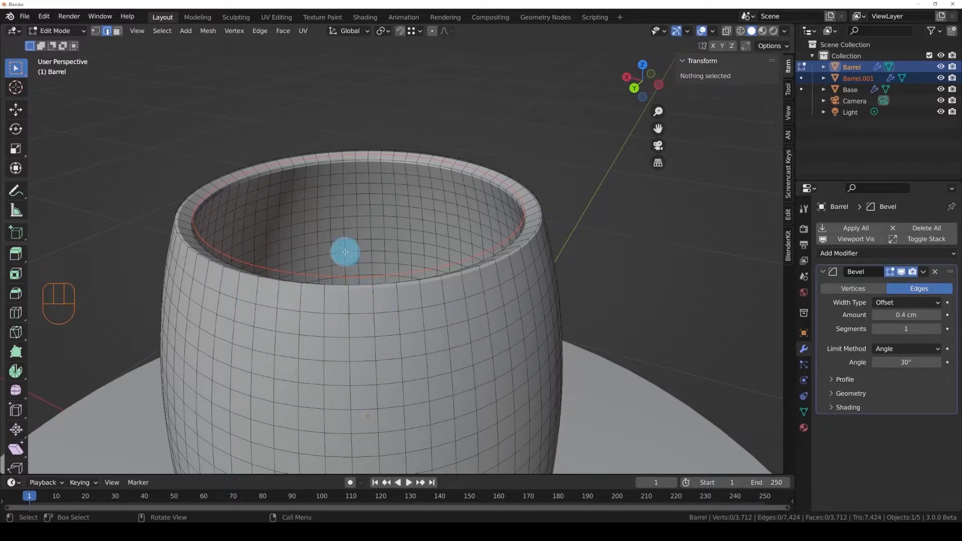
key("Tab")
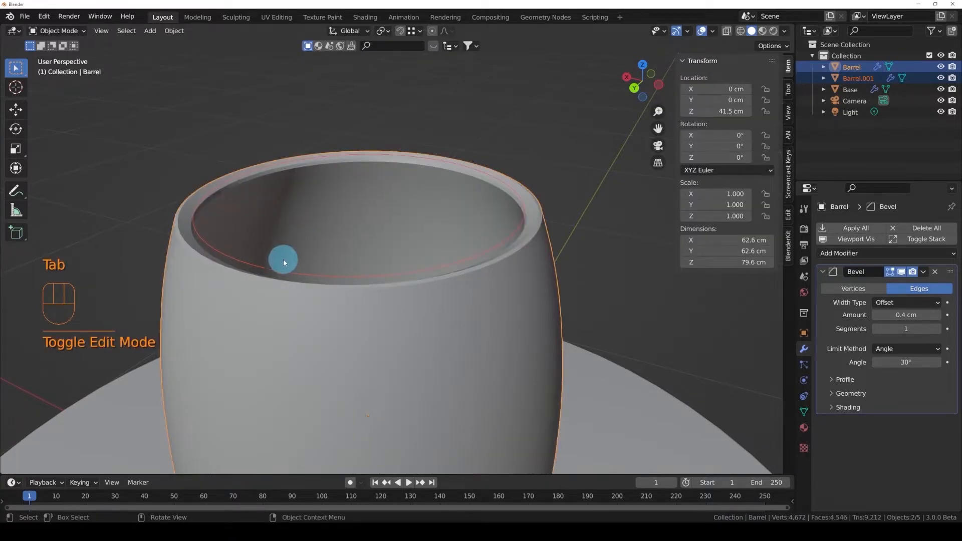
- Select the separated loop object and rename it Barrel Head
left_click(269, 271)
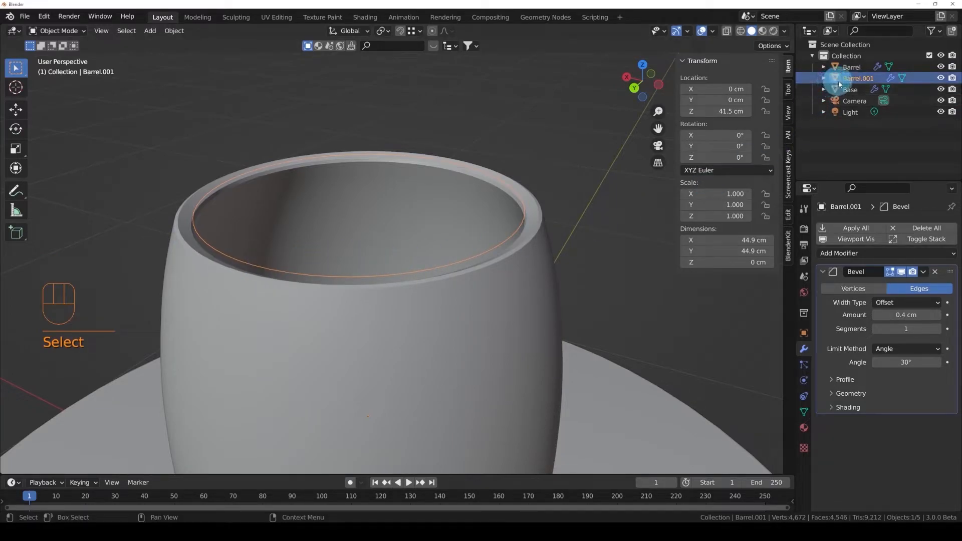
double_click(869, 79)
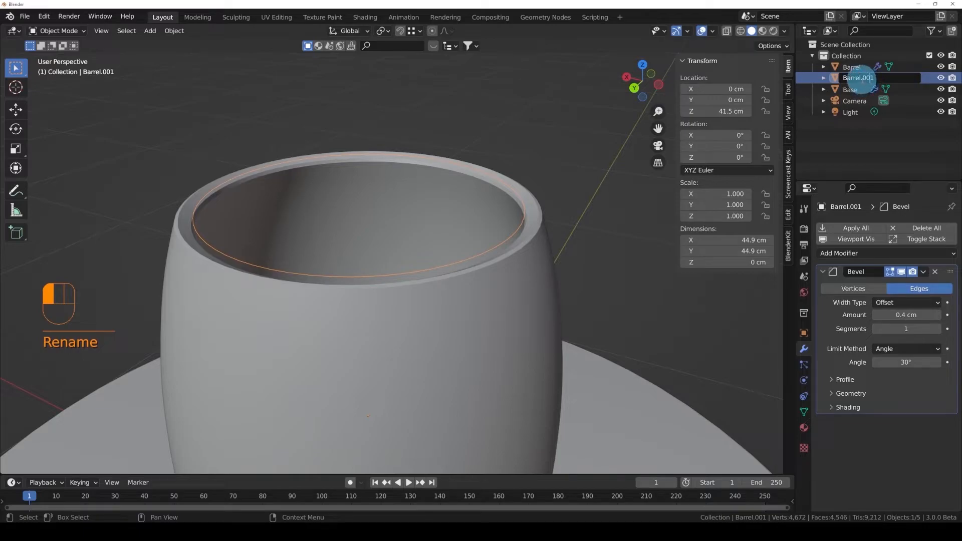
left_click_drag(879, 79, 904, 82)
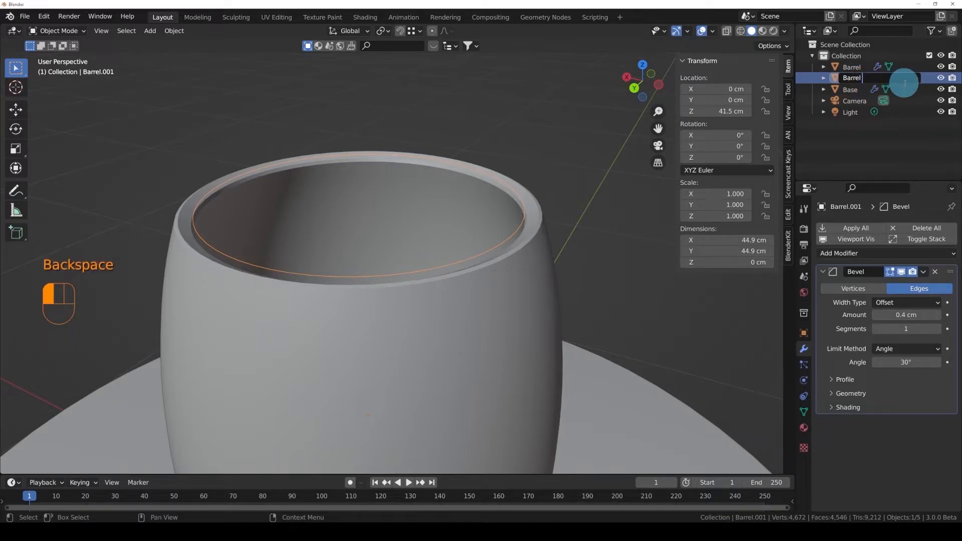
type("Head")
key("Return")
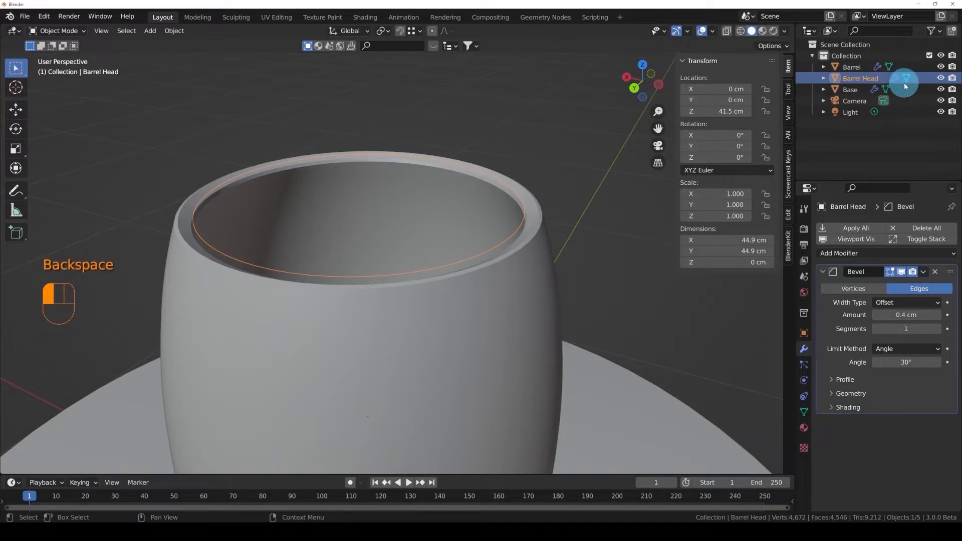
- Enter Edit Mode on Barrel Head and try selecting, deselecting and reselecting all of its geometry
middle_click_drag(536, 161, 452, 259)
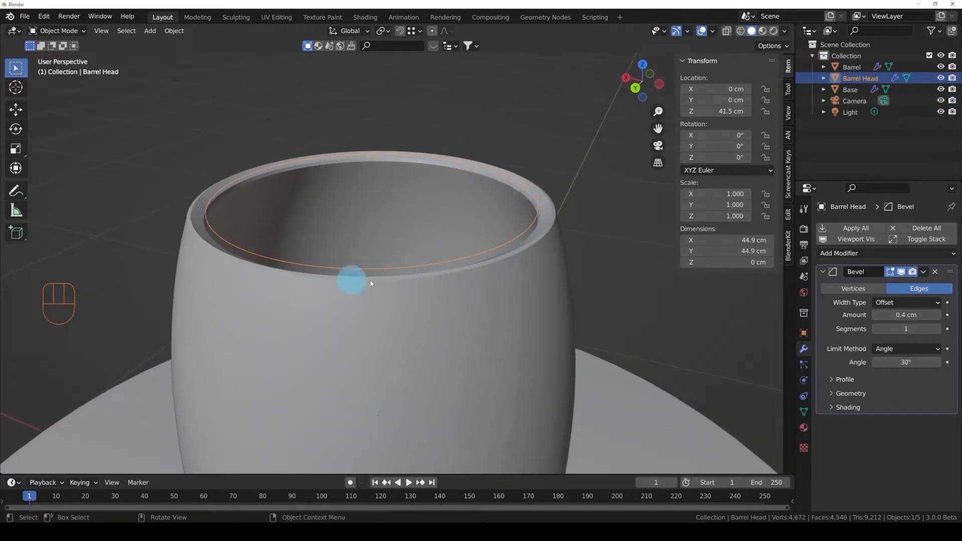
key("Tab")
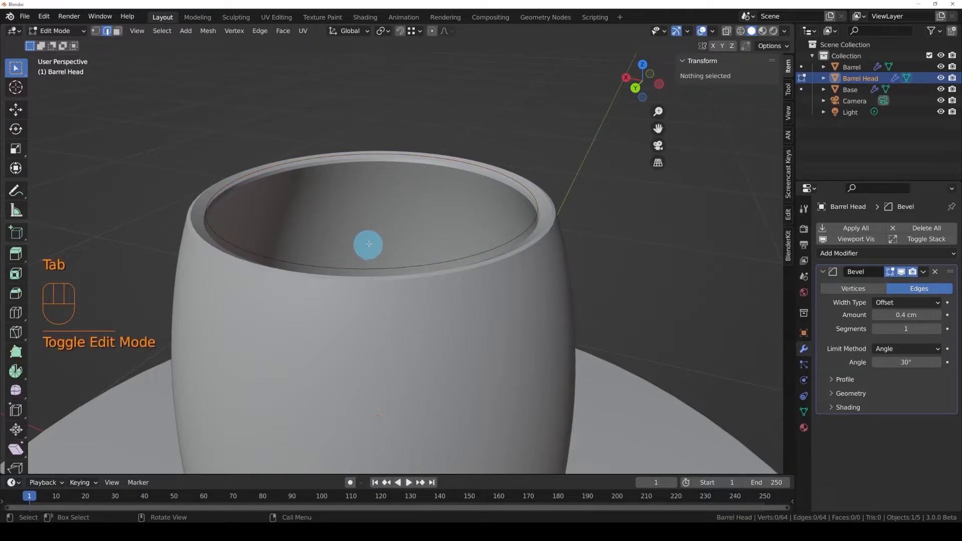
key("a")
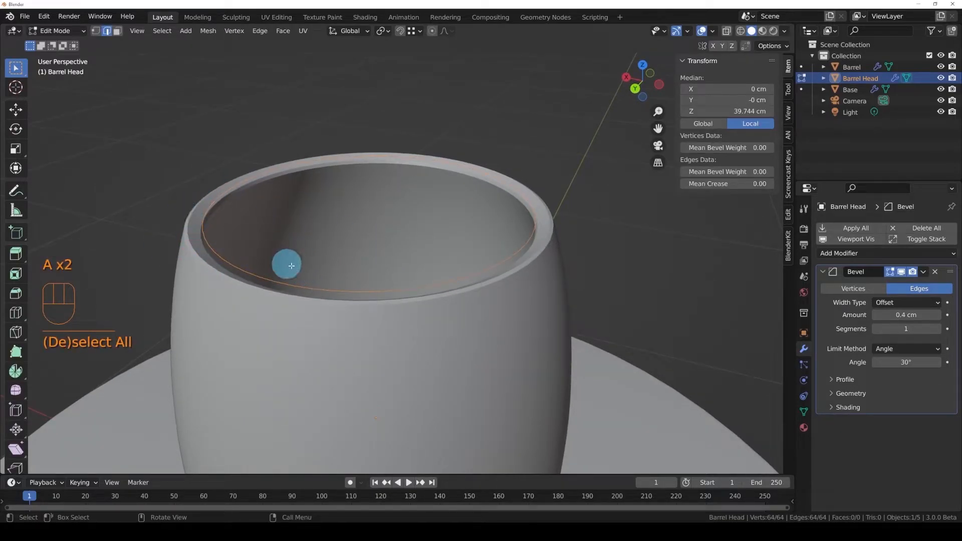
key("alt+a")
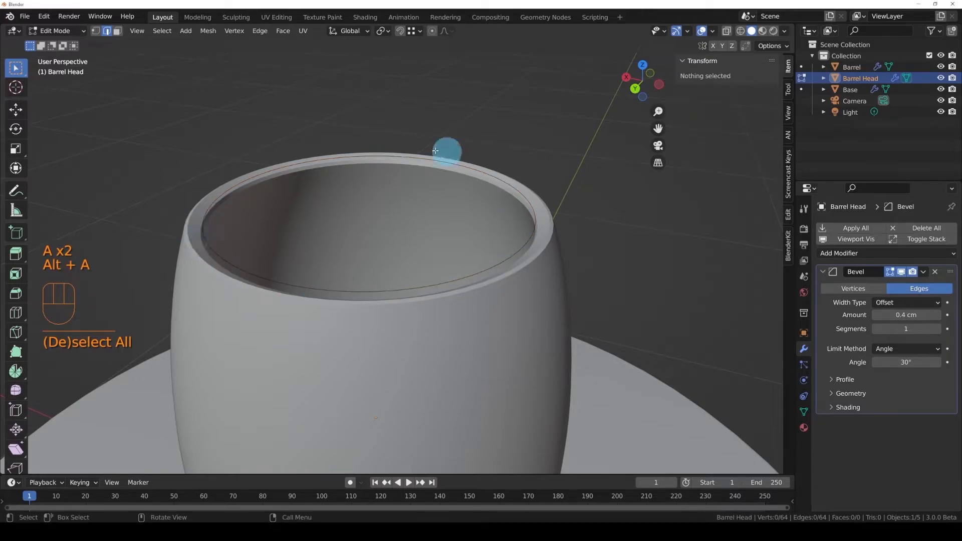
key("a")
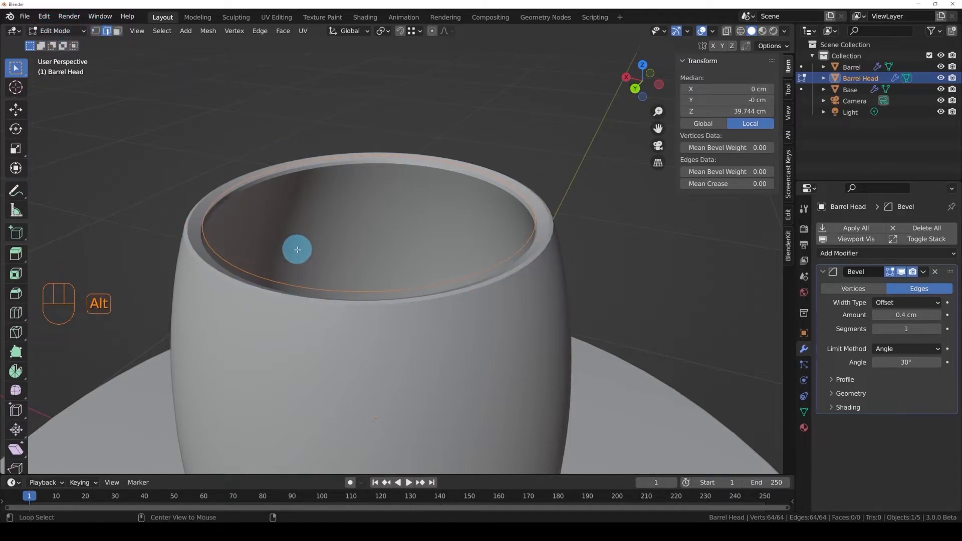
- Return to Object Mode, select every object in the scene and deselect them all
key("Tab")
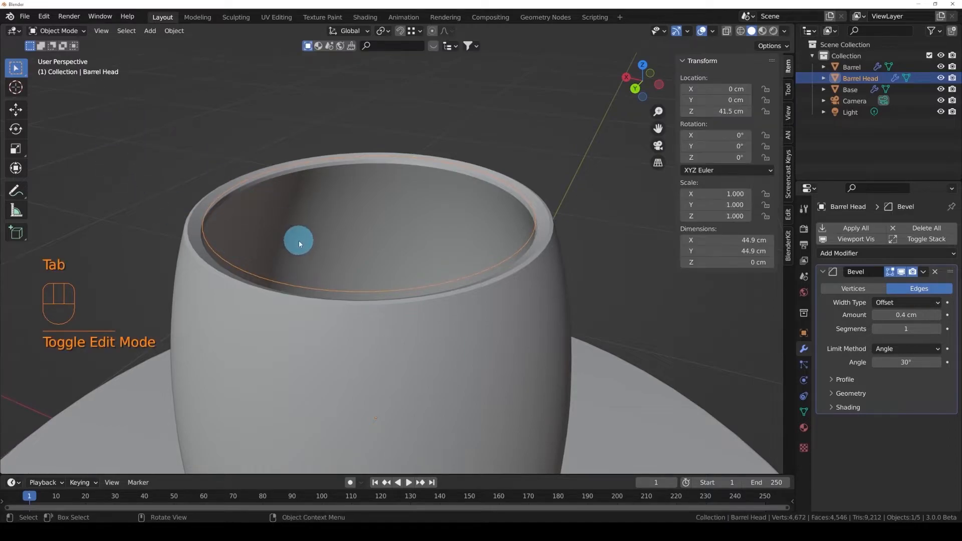
key("a")
scroll(287, 209, "down", 10)
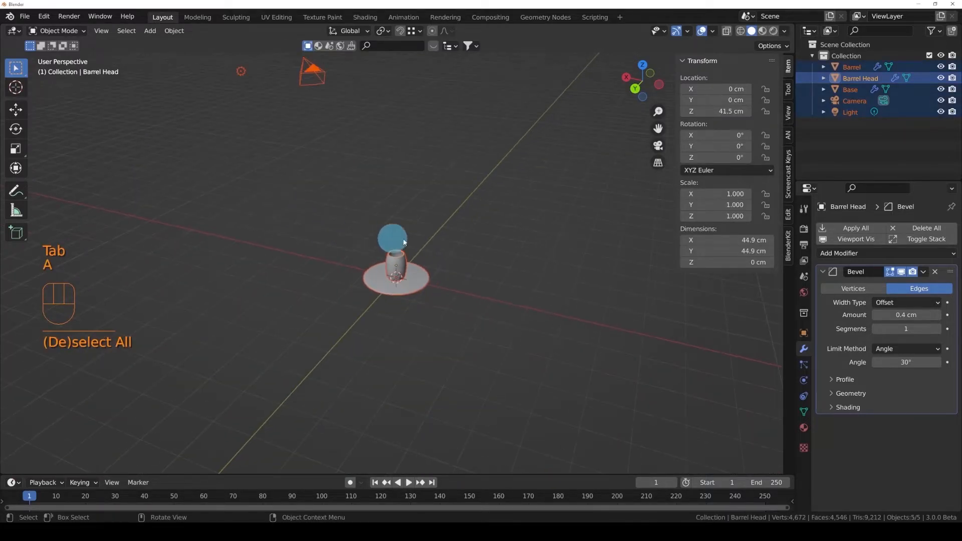
scroll(397, 254, "up", 8)
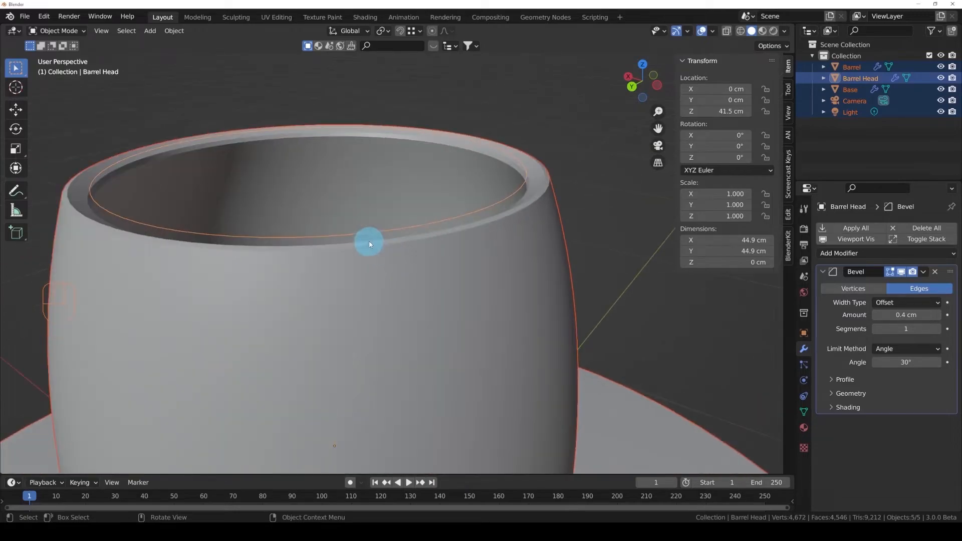
scroll(370, 243, "down", 5)
key("alt+a")
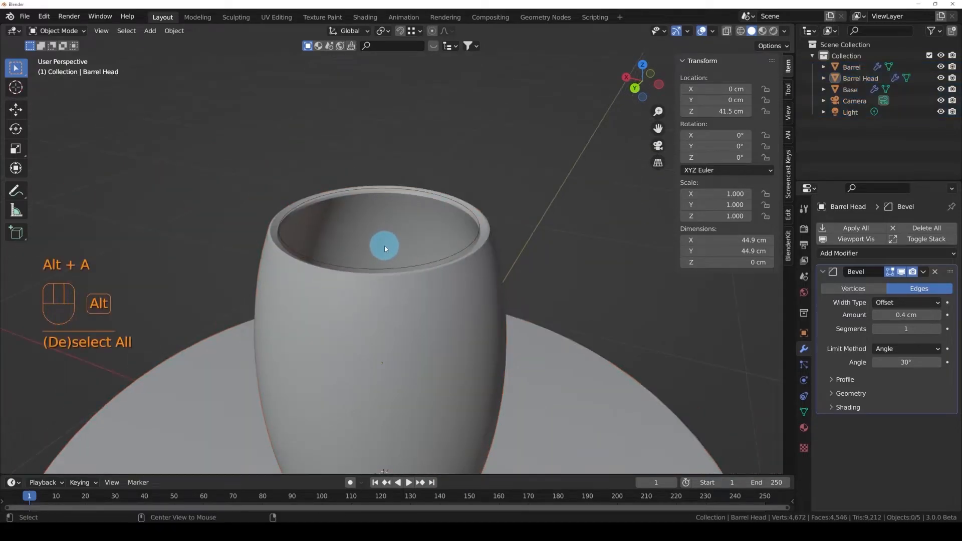
- Select the whole Barrel Head loop in Edit Mode and fill it with a single face to close the opening
left_click(371, 271)
key("Tab")
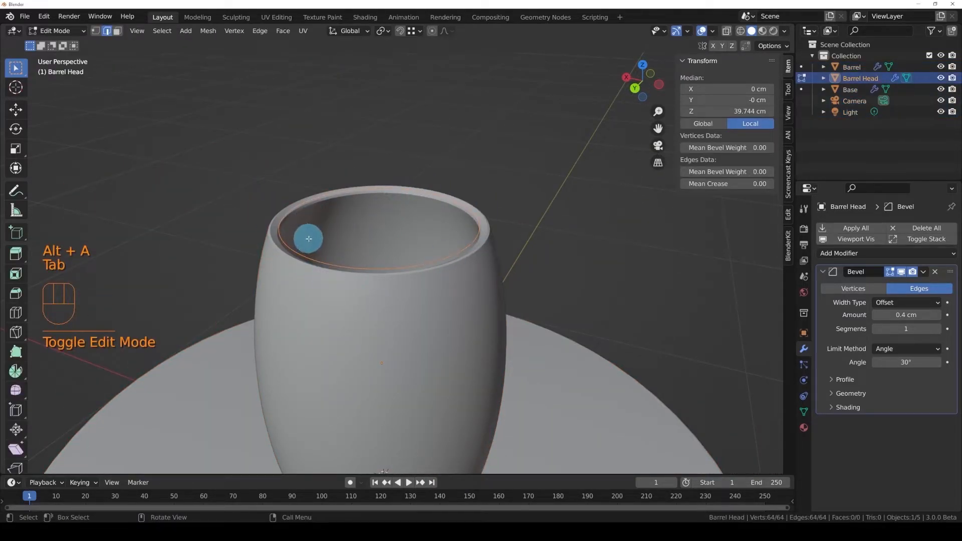
key("a")
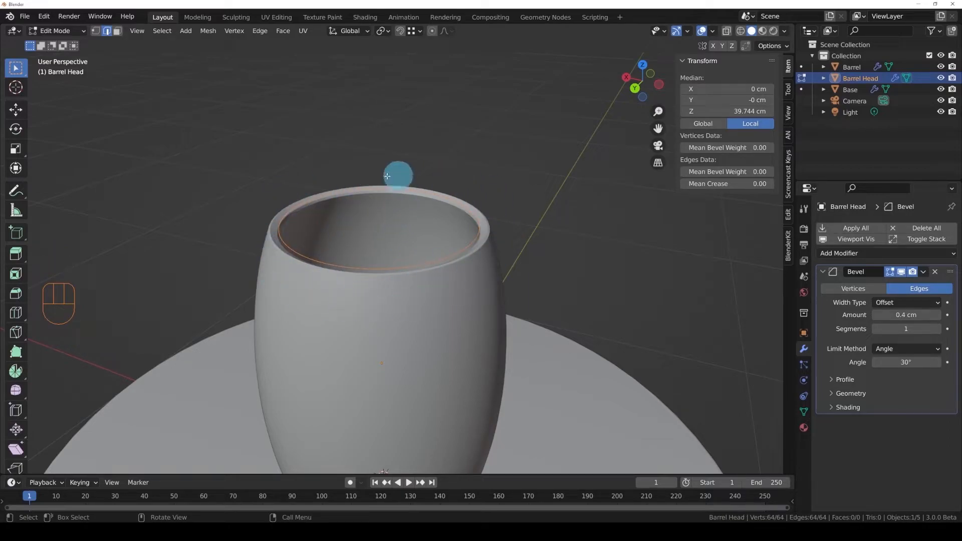
middle_click_drag(376, 224, 351, 202)
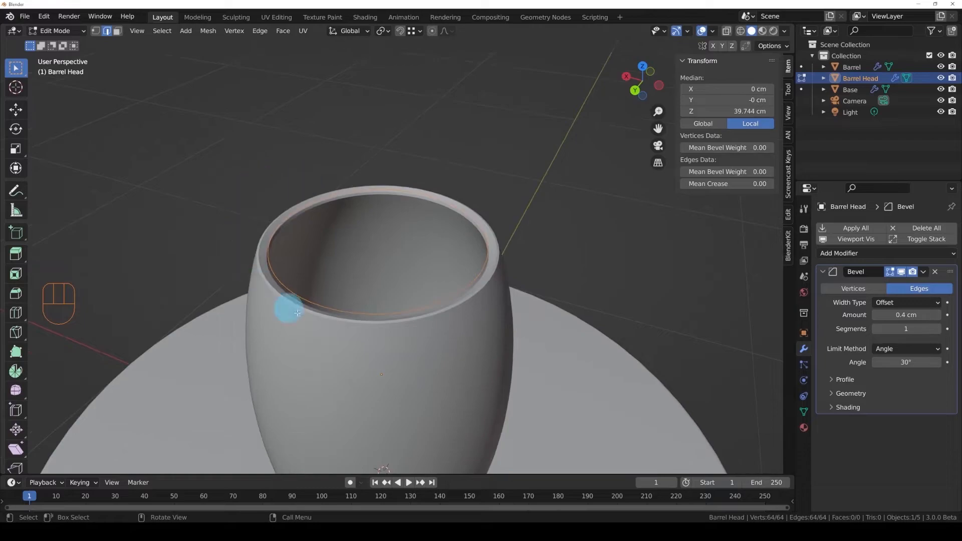
middle_click_drag(447, 281, 463, 254, "ctrl")
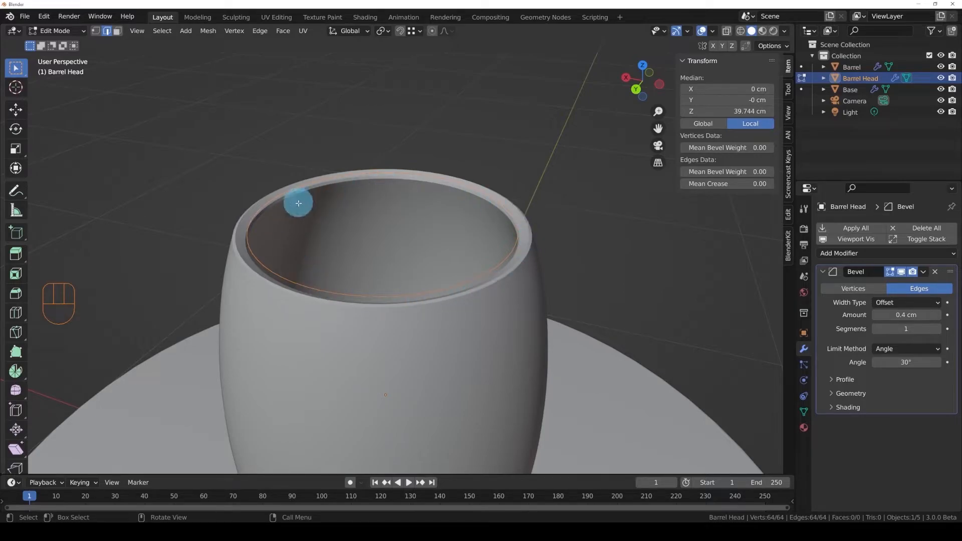
mouse_move(413, 288)
middle_mouse_down()
mouse_move(434, 266)
mouse_move(391, 260)
middle_mouse_up()
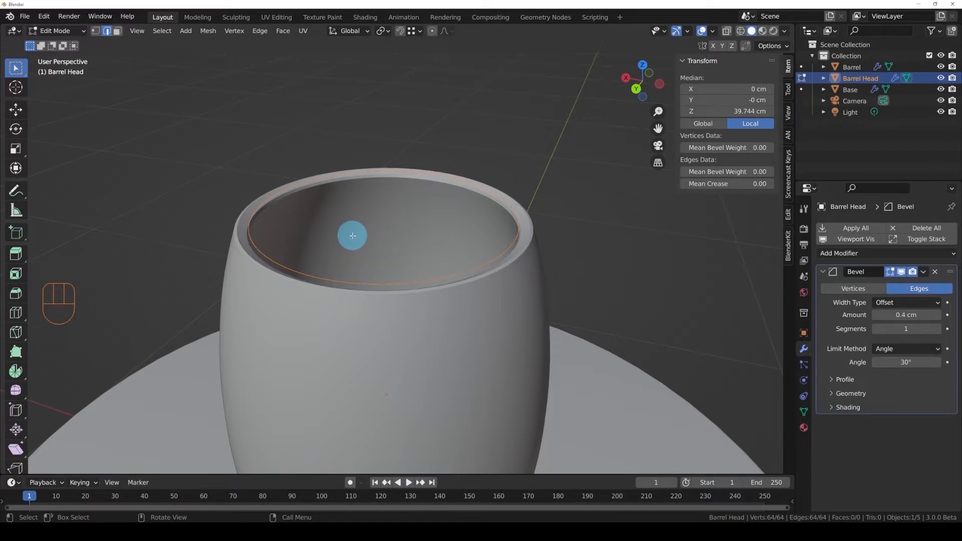
key("f")
middle_click_drag(382, 234, 530, 256)
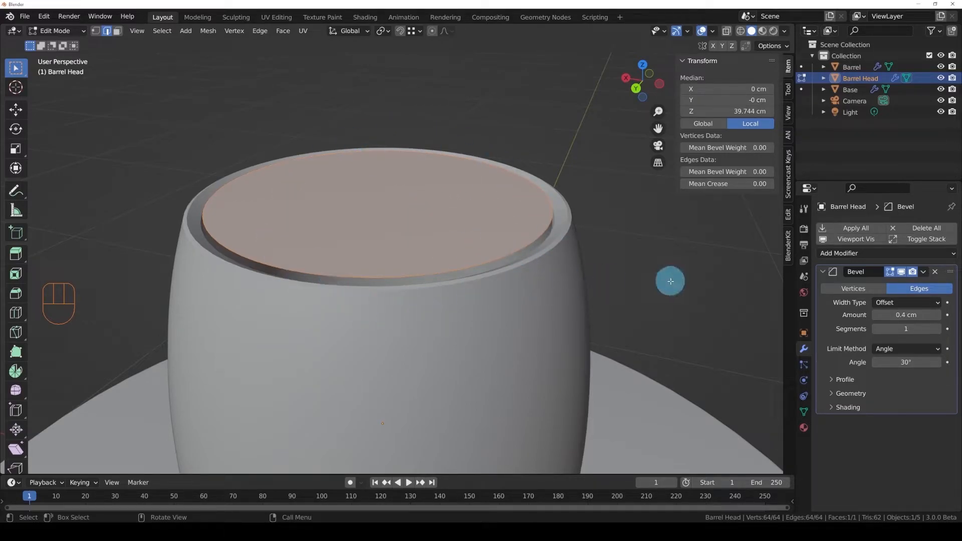
key("Tab")
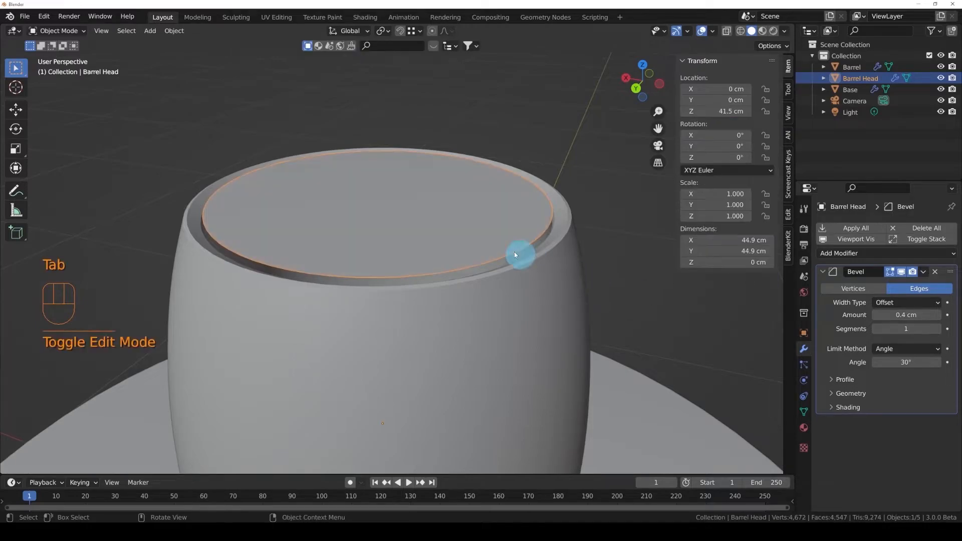
left_click(863, 253)
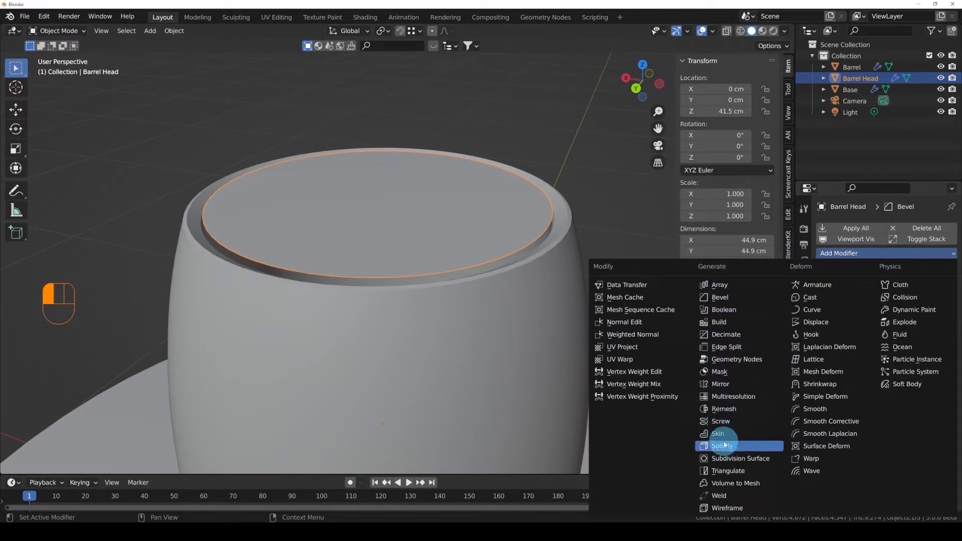
middle_click_drag(531, 246, 582, 257)
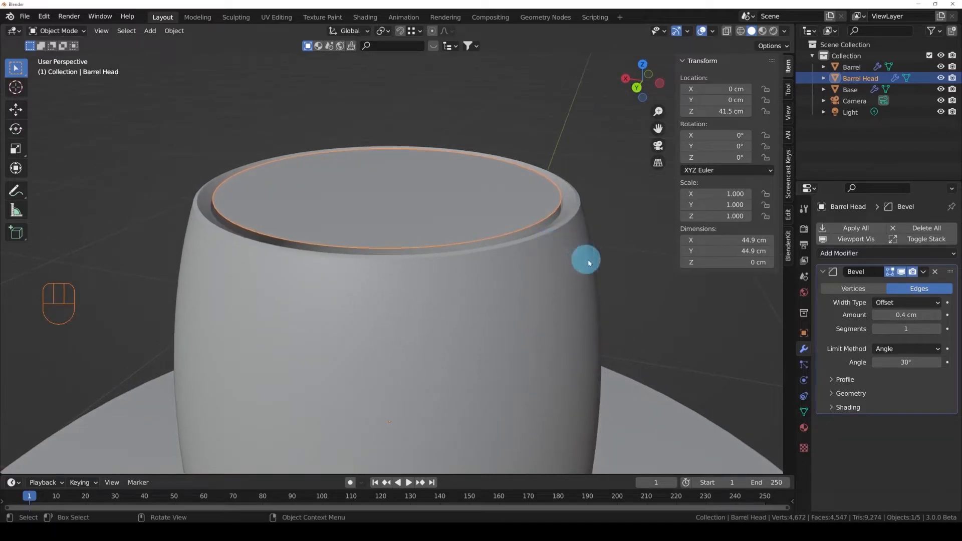
middle_click_drag(687, 274, 386, 267)
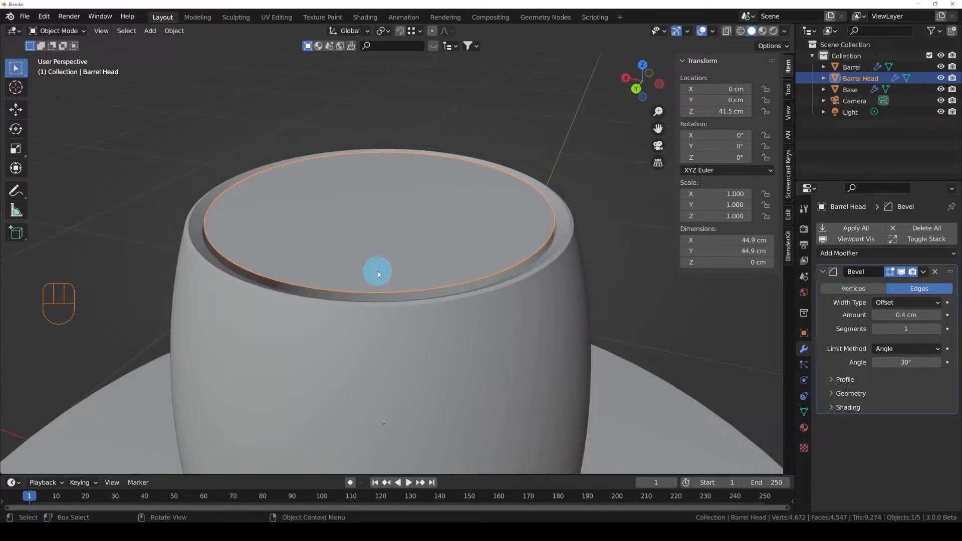
- Extrude the filled Barrel Head face by 2 cm in Edit Mode and return to Object Mode
key("Tab")
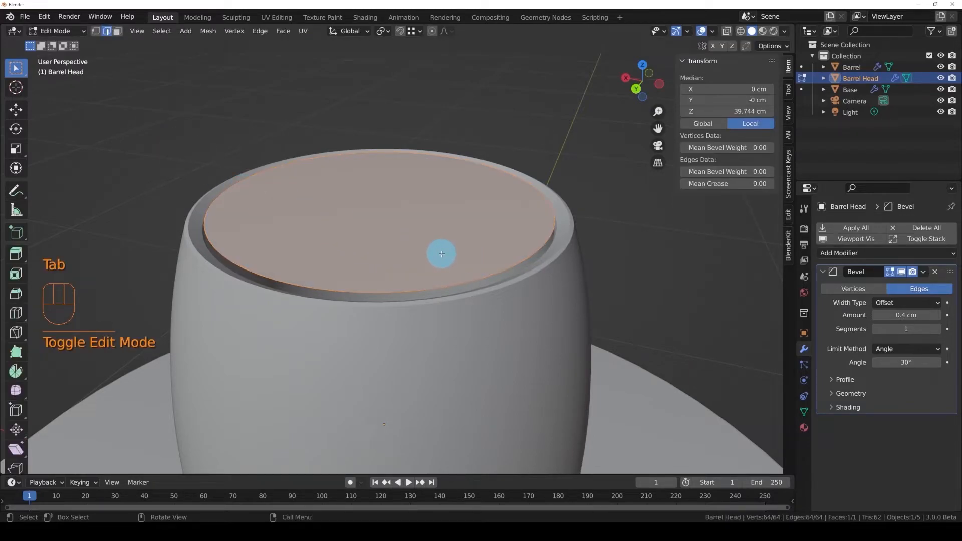
key("e")
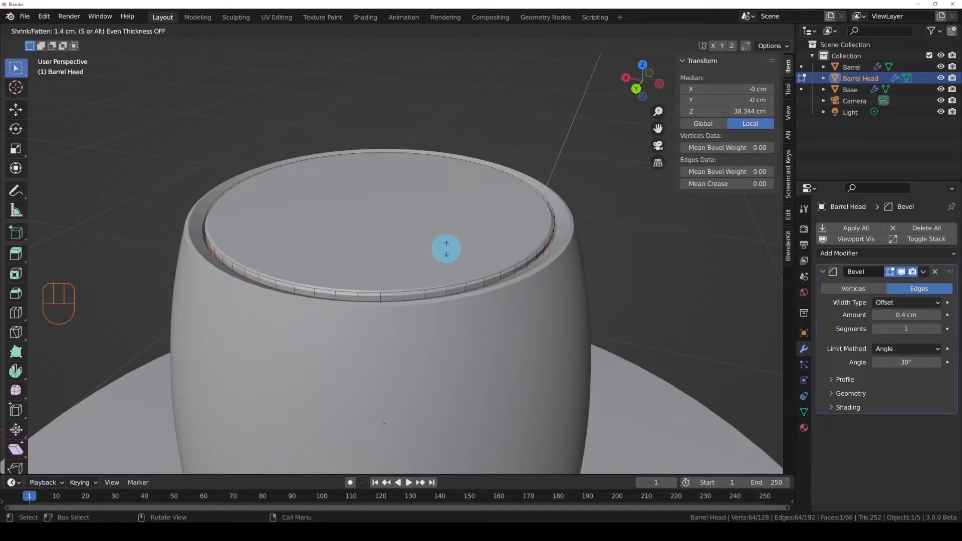
type("1")
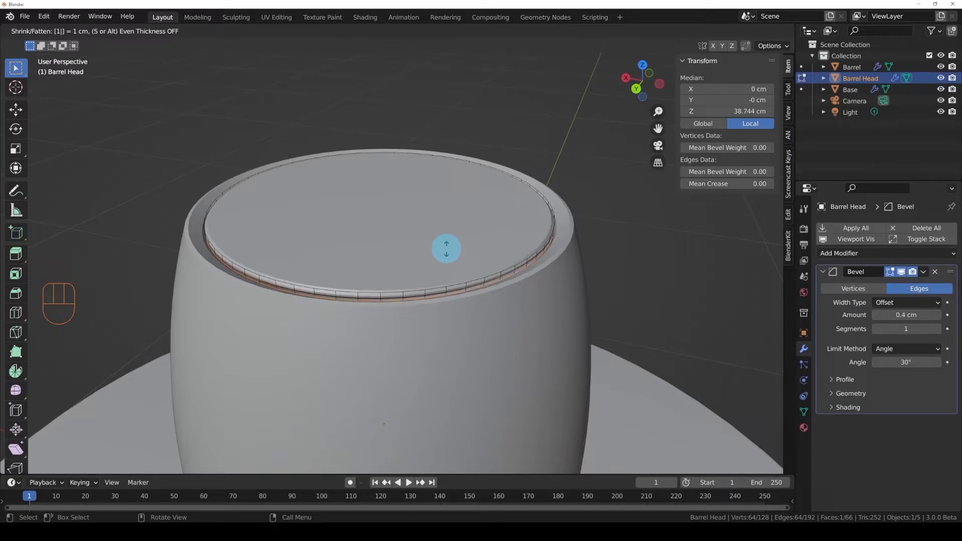
key("BackSpace")
type("2")
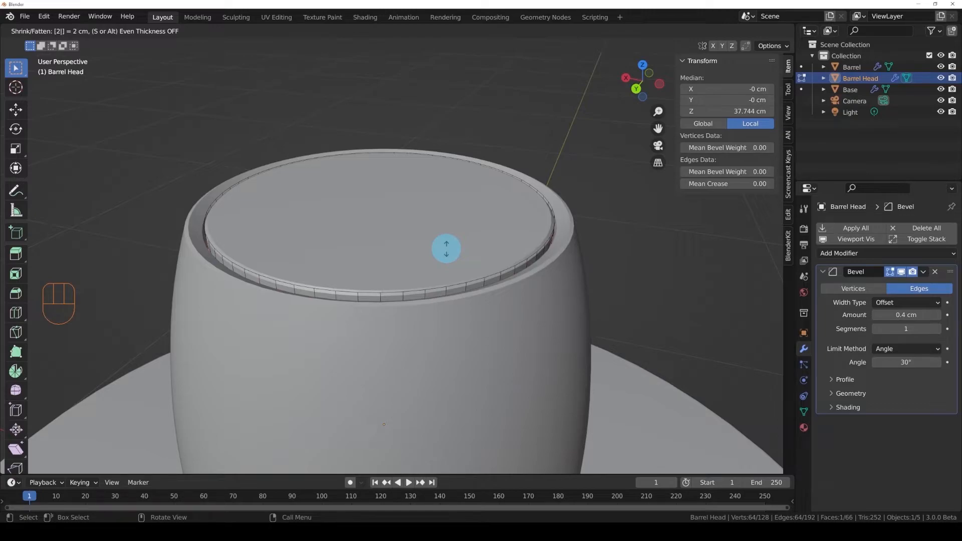
key("Return")
middle_click_drag(511, 217, 455, 301)
middle_click_drag(431, 383, 409, 365)
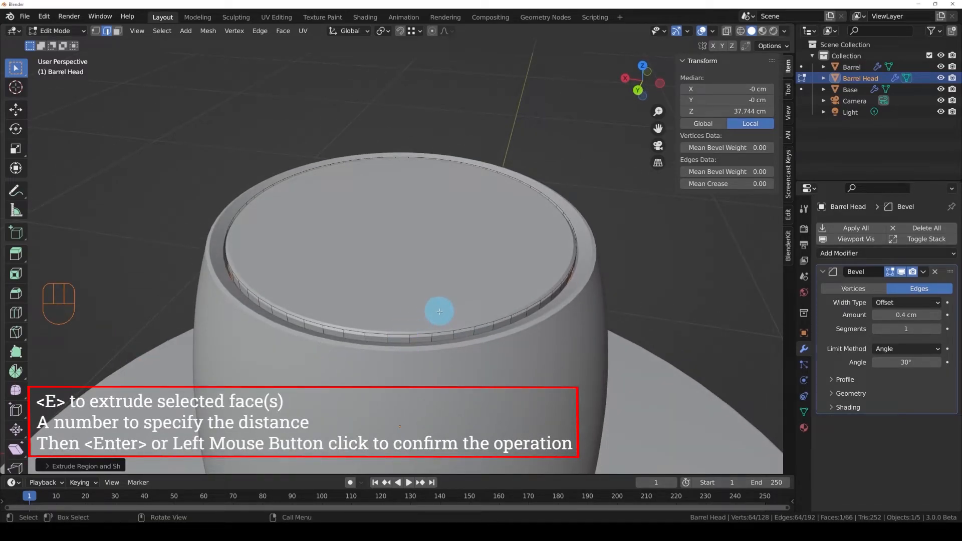
key("Tab")
middle_click(443, 297, "alt")
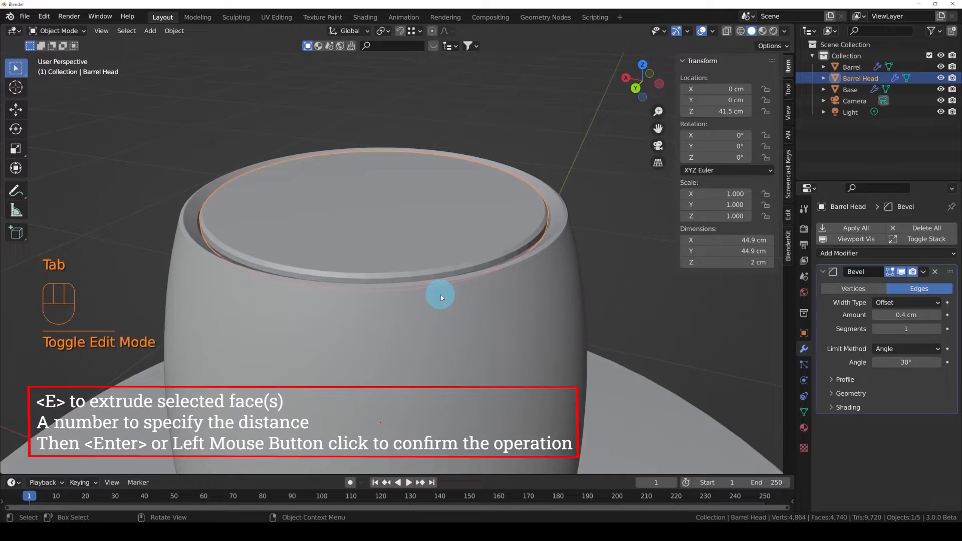
- Move the Barrel Head object -1 cm along Z so it sits lower inside the rim
key("alt+a")
left_click_drag(440, 295, 444, 293, "alt")
left_click(437, 298)
middle_click_drag(392, 286, 279, 247)
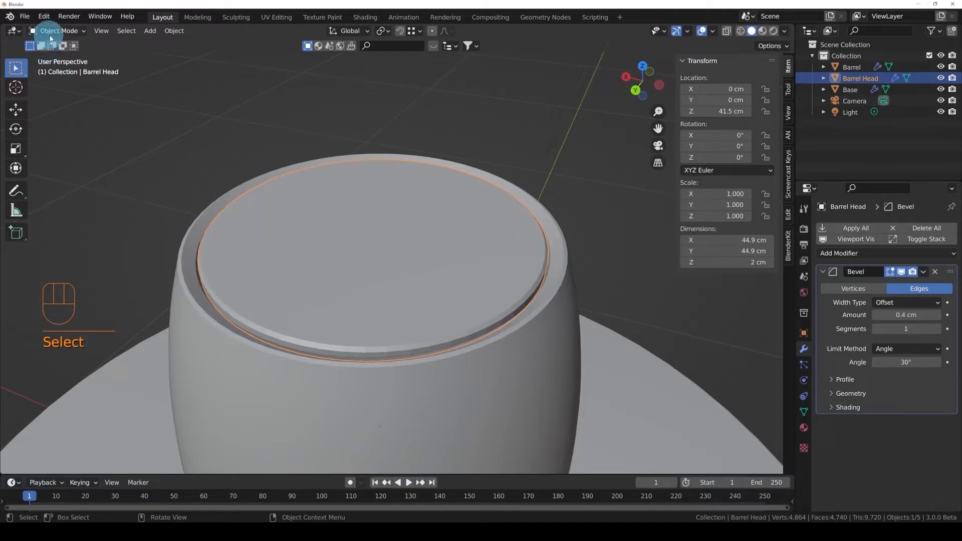
middle_click_drag(420, 243, 431, 236)
key("g")
type("z")
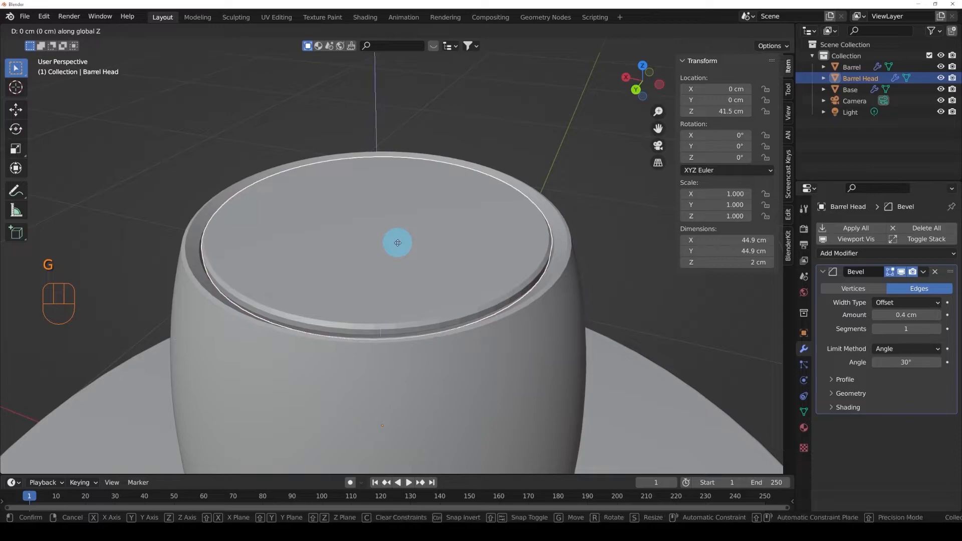
type("-1")
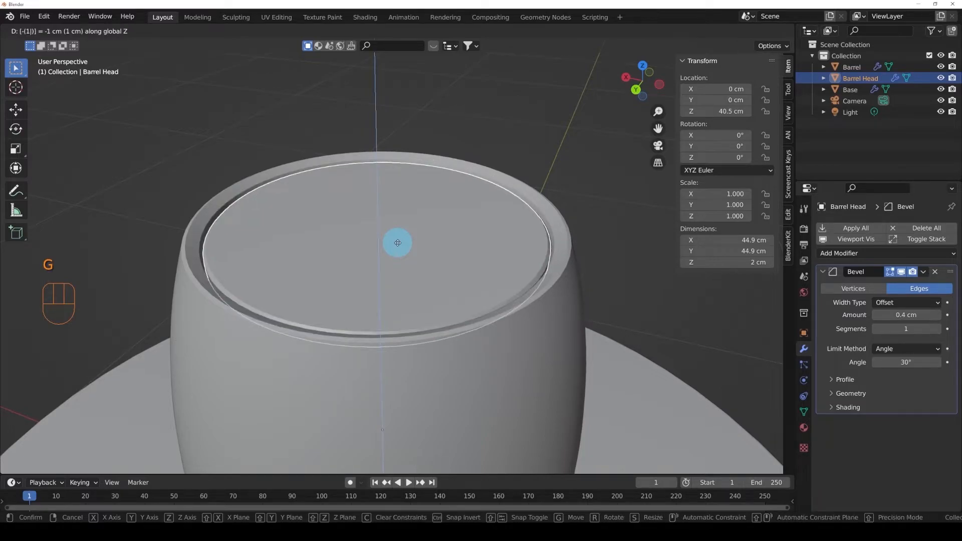
key("Return")
middle_click_drag(501, 208, 500, 236)
middle_click_drag(498, 273, 400, 221)
middle_click_drag(423, 316, 500, 257)
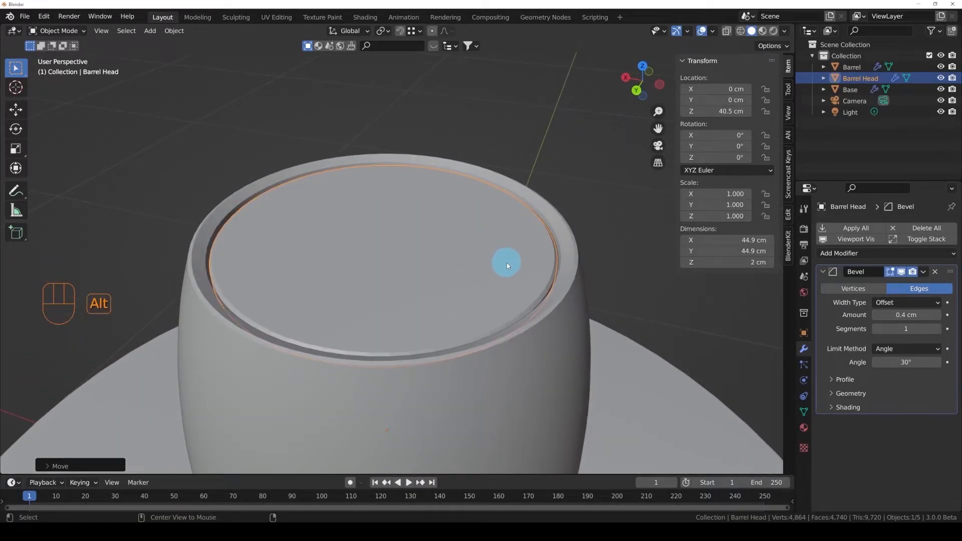
- Set the Barrel Head's Bevel modifier to an amount of 0.1 cm with 2 segments
key("alt+a")
middle_click_drag(408, 272, 497, 225)
left_click(498, 225)
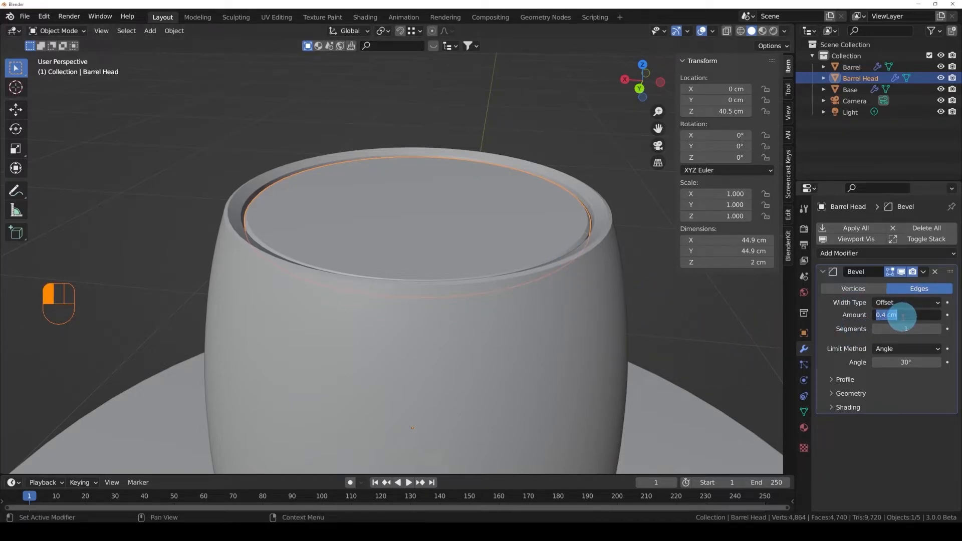
left_click(590, 312)
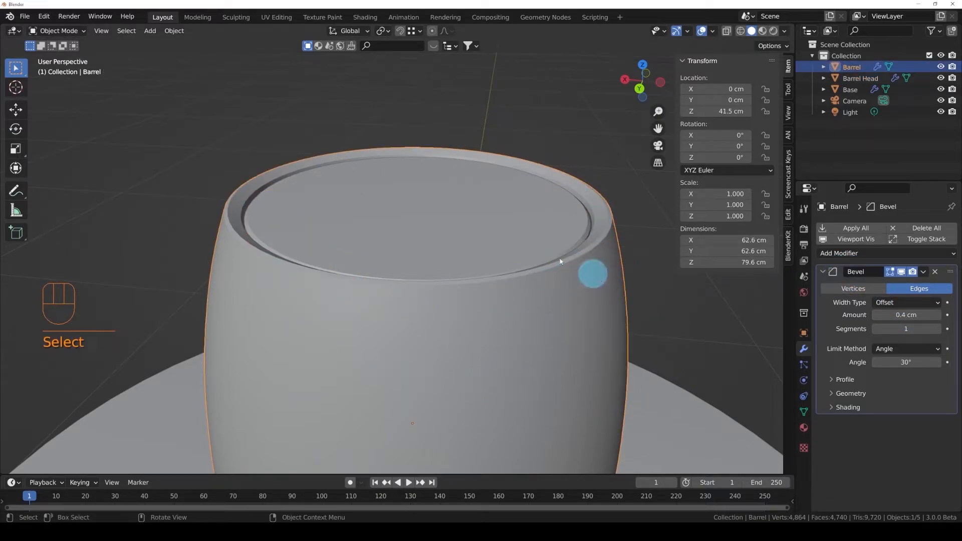
left_click(503, 222)
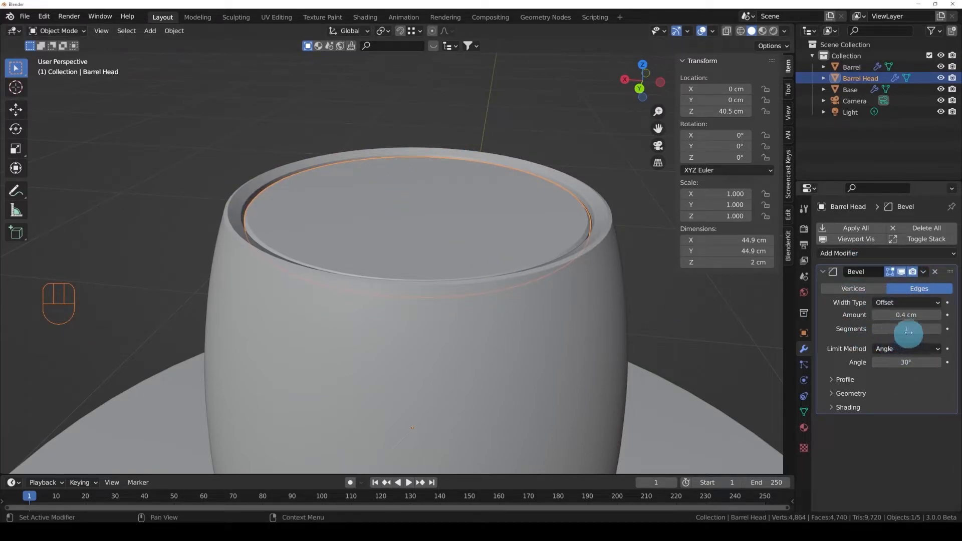
left_click(906, 315)
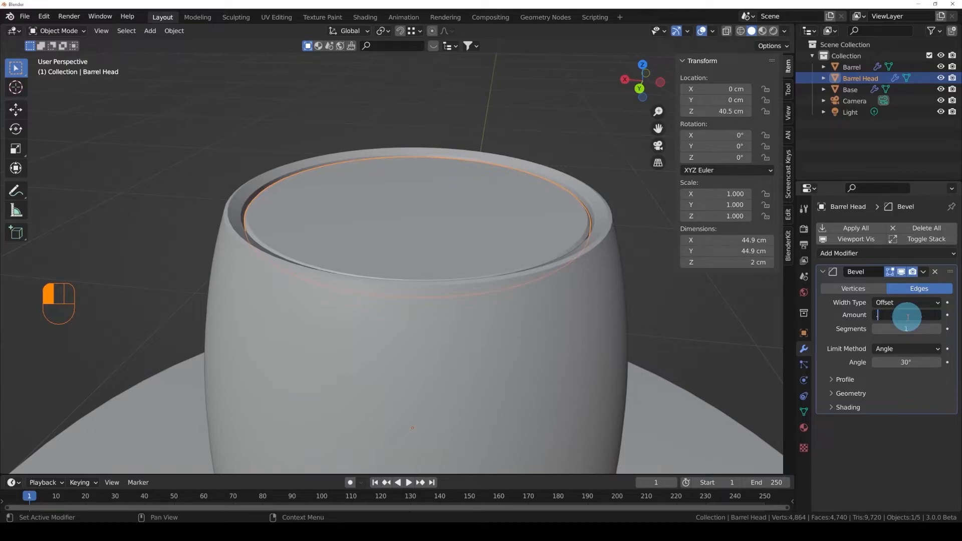
key("Return")
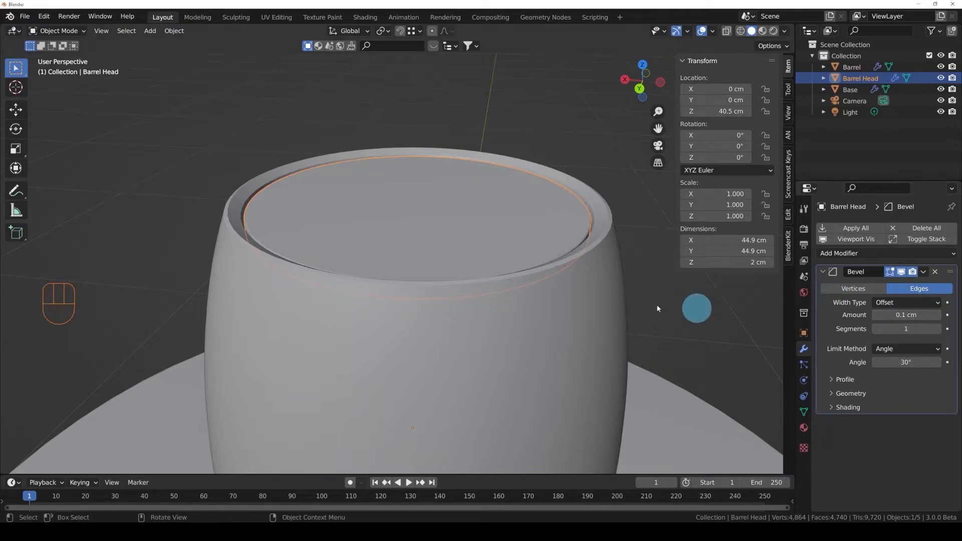
middle_click_drag(481, 267, 480, 282)
middle_click_drag(264, 316, 285, 285, "ctrl")
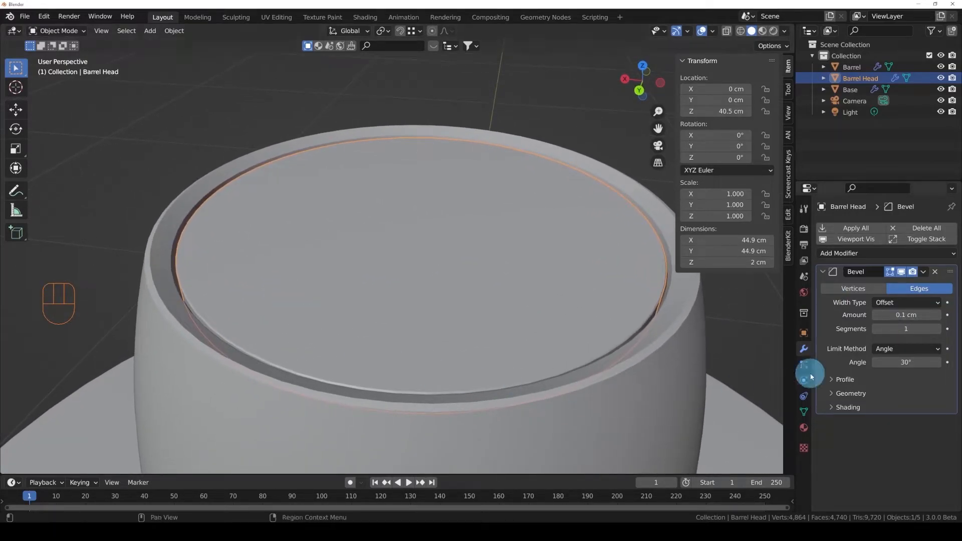
left_click(937, 331)
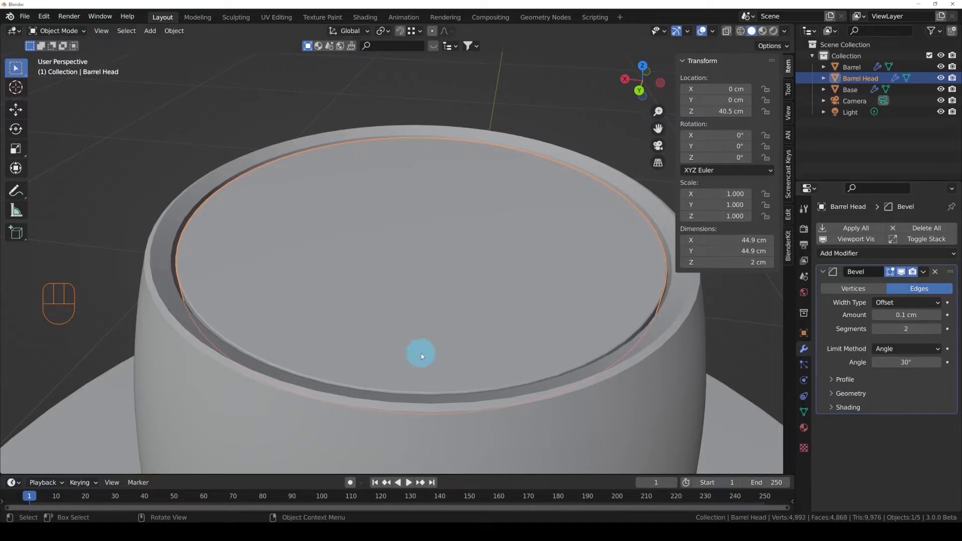
mouse_move(230, 333)
middle_mouse_down()
mouse_move(243, 311)
mouse_move(236, 315)
middle_mouse_up()
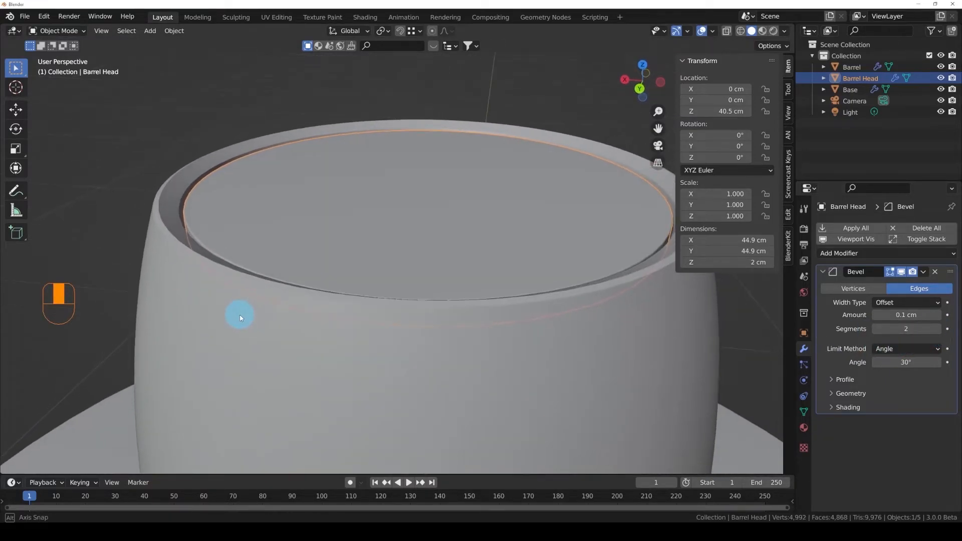
- Select both Barrel and Barrel Head and isolate them in Local View
key("alt+a")
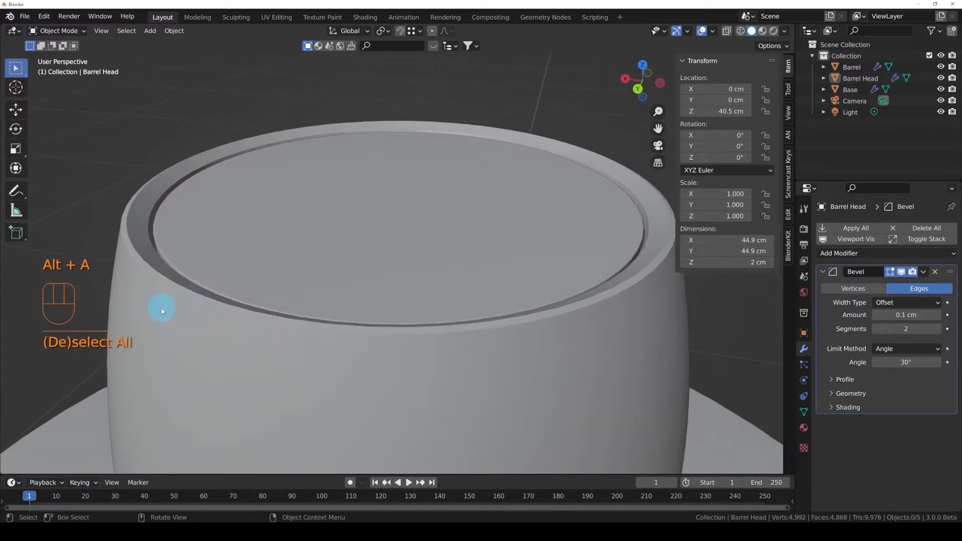
left_click(145, 301)
middle_click_drag(279, 296, 379, 215)
scroll(319, 287, "down", 5)
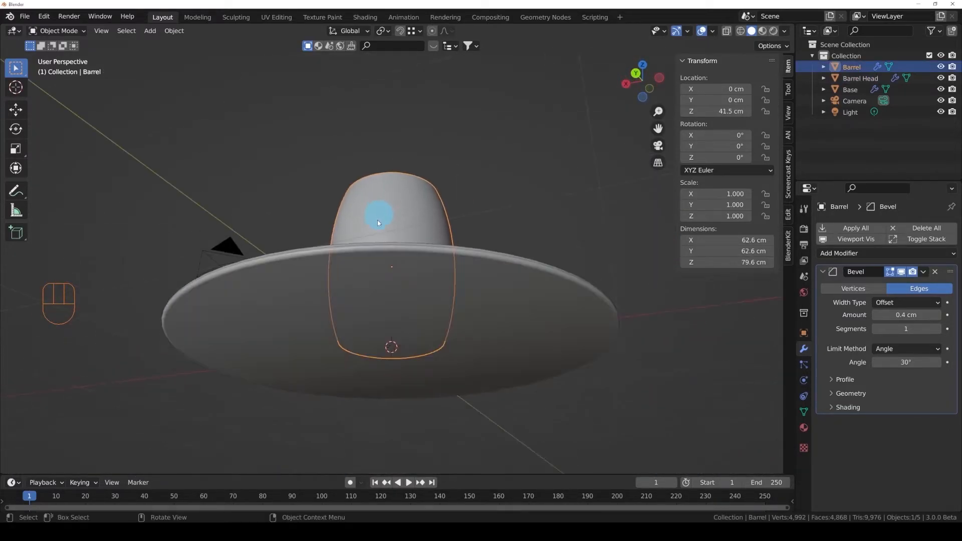
middle_click_drag(381, 340, 392, 378)
middle_click_drag(387, 258, 390, 309)
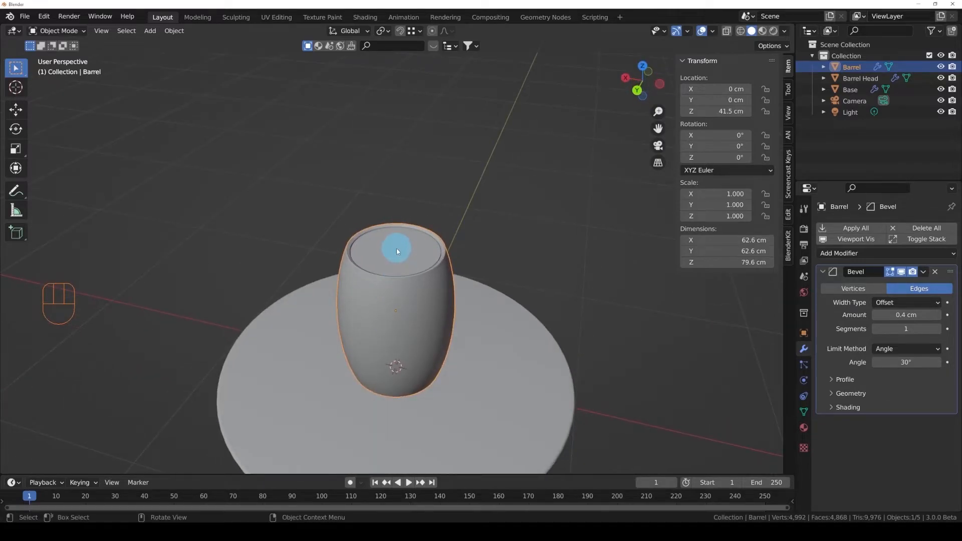
left_click(396, 248, "shift")
left_click(397, 316, "shift")
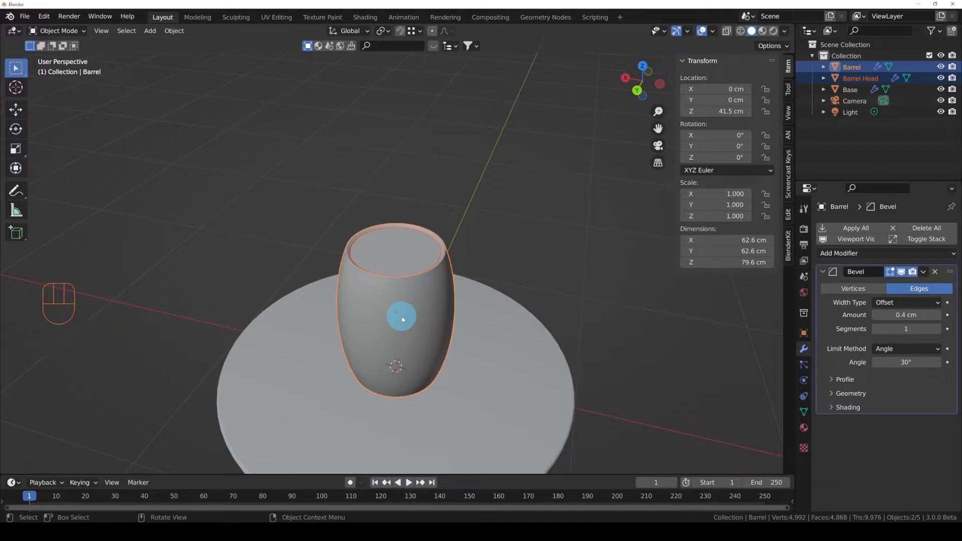
key("KP_Divide")
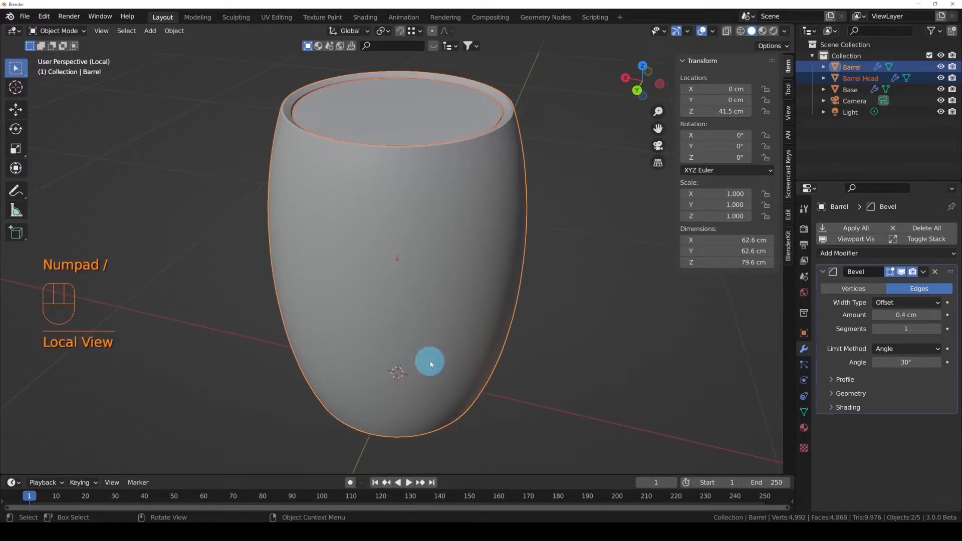
- Try duplicating Barrel Head about 41 cm down along Z and delete the copy
left_click(414, 145)
middle_click_drag(417, 224, 438, 120)
middle_click_drag(414, 209, 431, 240)
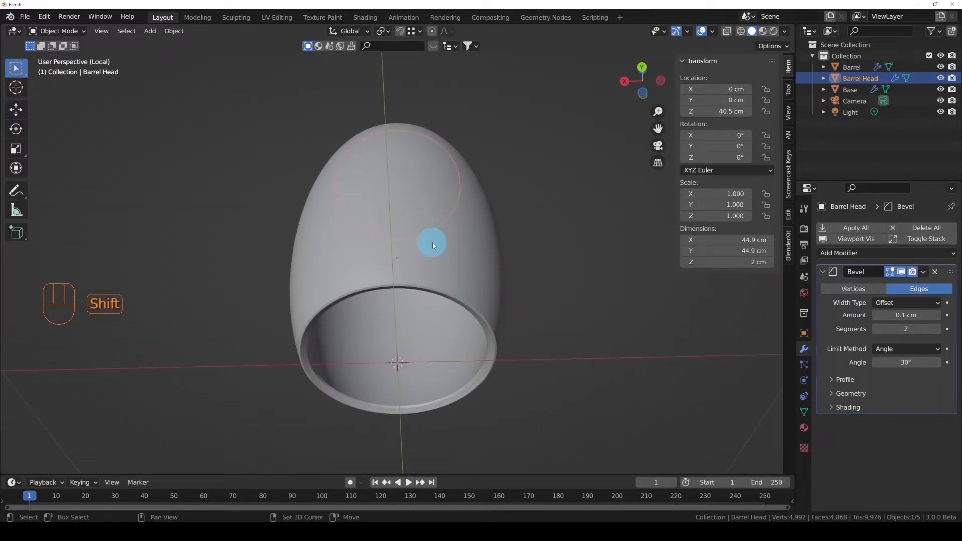
key("shift+d")
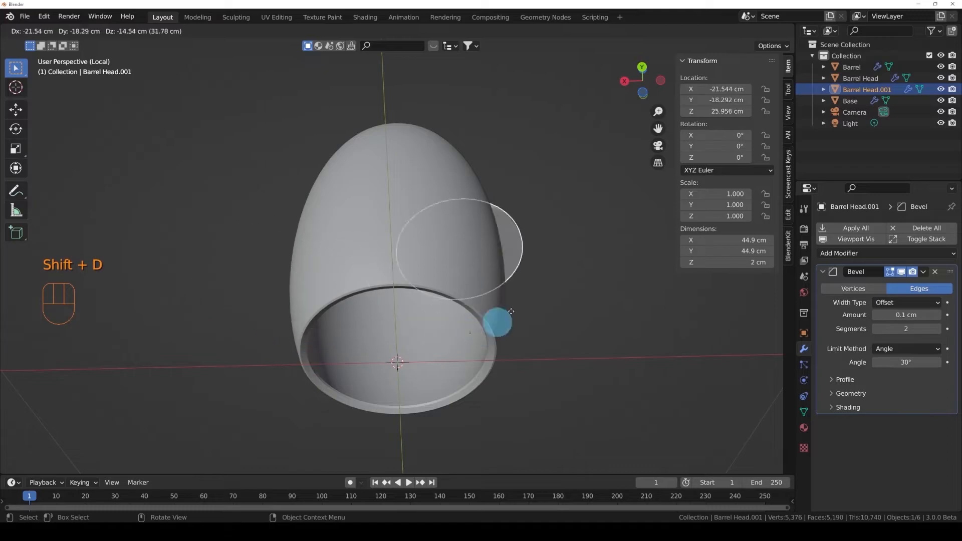
key("z")
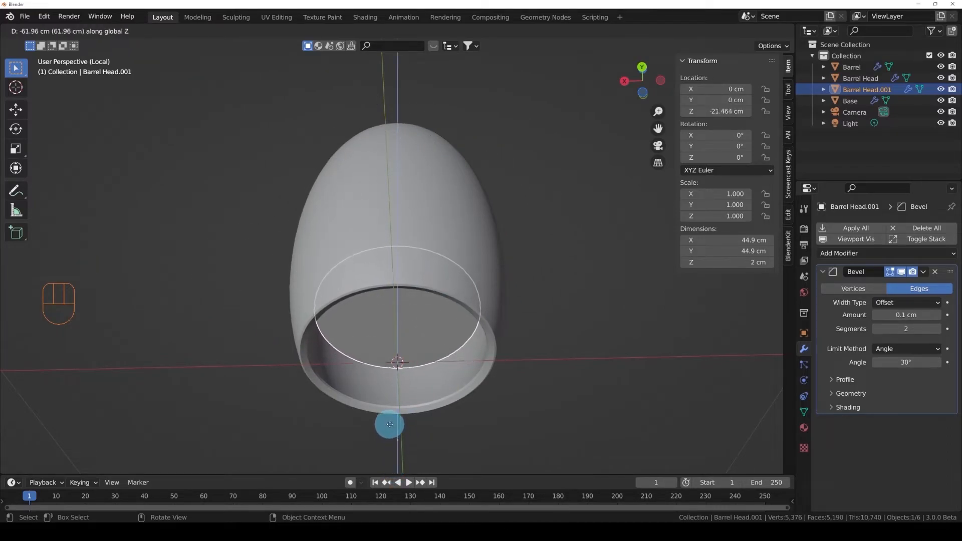
key("ctrl")
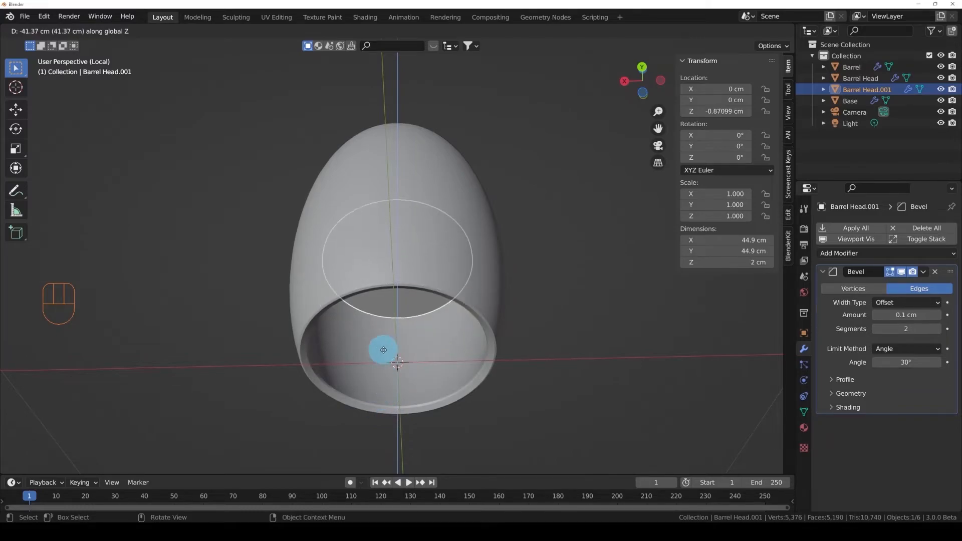
left_click(384, 351)
middle_click_drag(383, 209, 388, 268)
key("x")
left_click(396, 255)
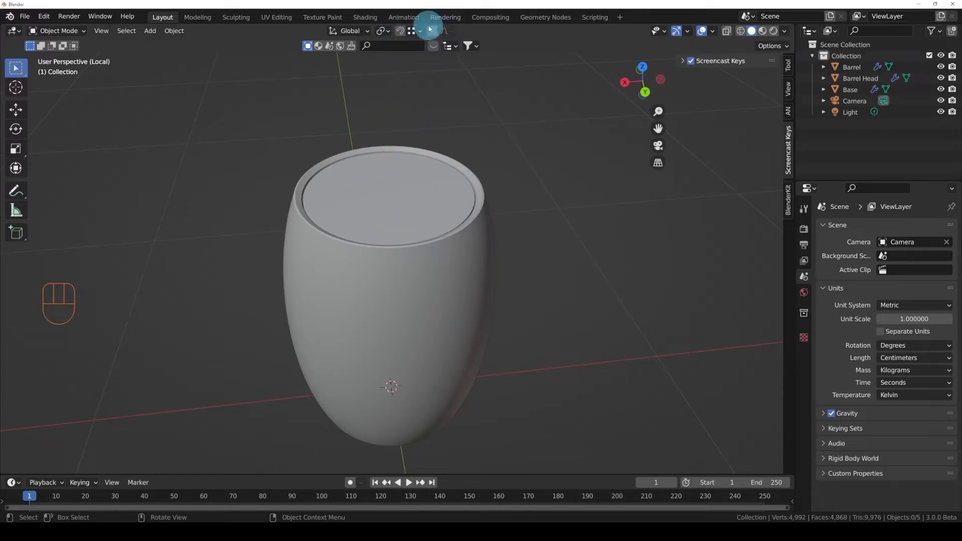
- Duplicate Barrel Head about 75 cm down along Z into the barrel's open underside and deselect everything
left_click(378, 207)
middle_click_drag(394, 210, 421, 193)
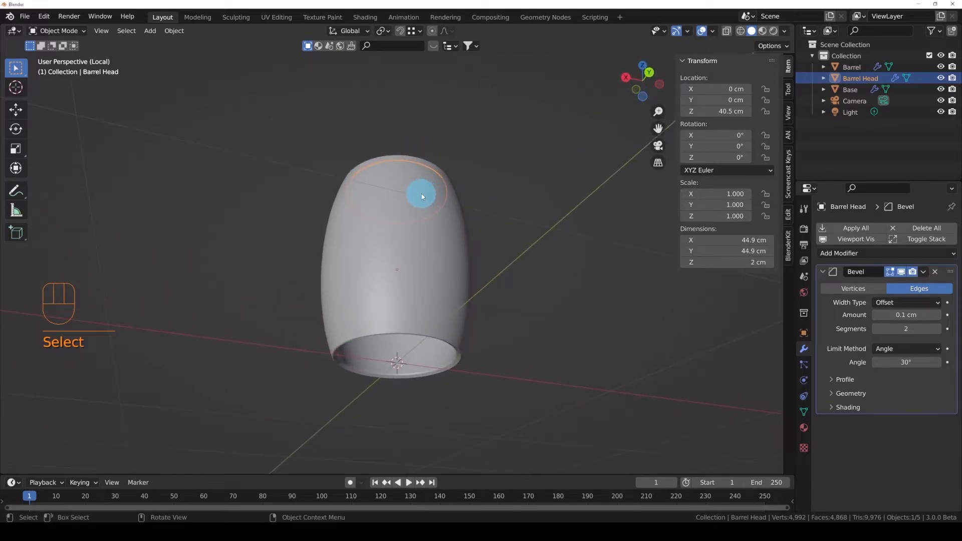
key("shift+d")
key("z")
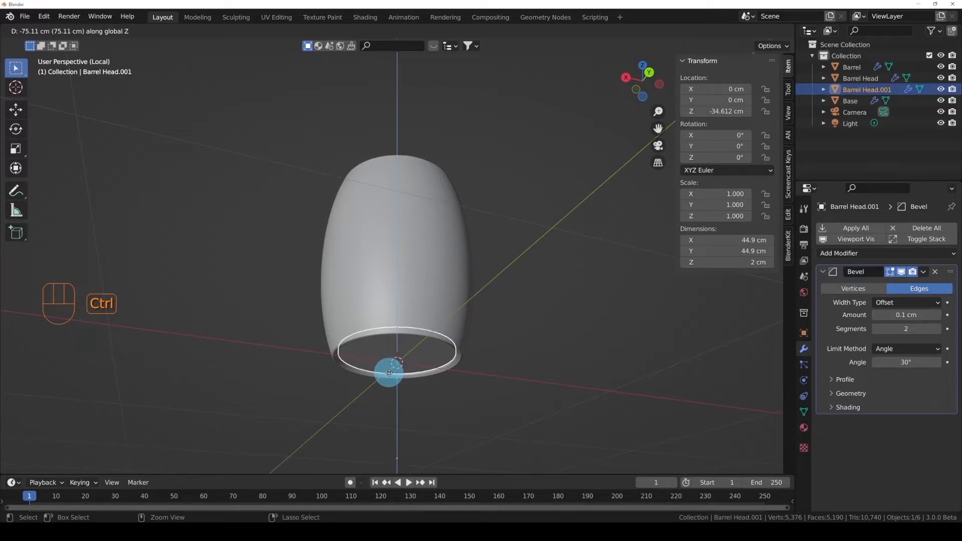
left_click(389, 372)
middle_click_drag(400, 344, 431, 278)
key("alt+a")
left_click(396, 213)
left_click(393, 323)
key("alt+a")
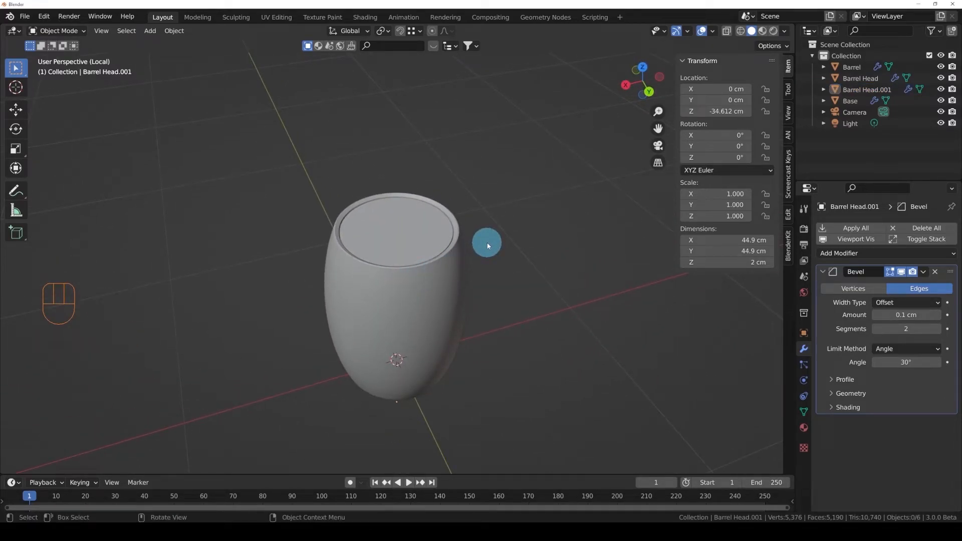
- Leave Local View and save the project as Gunpowder_tutorial.blend in C:\Work\Blender_Work\Projects
key("KP_Divide")
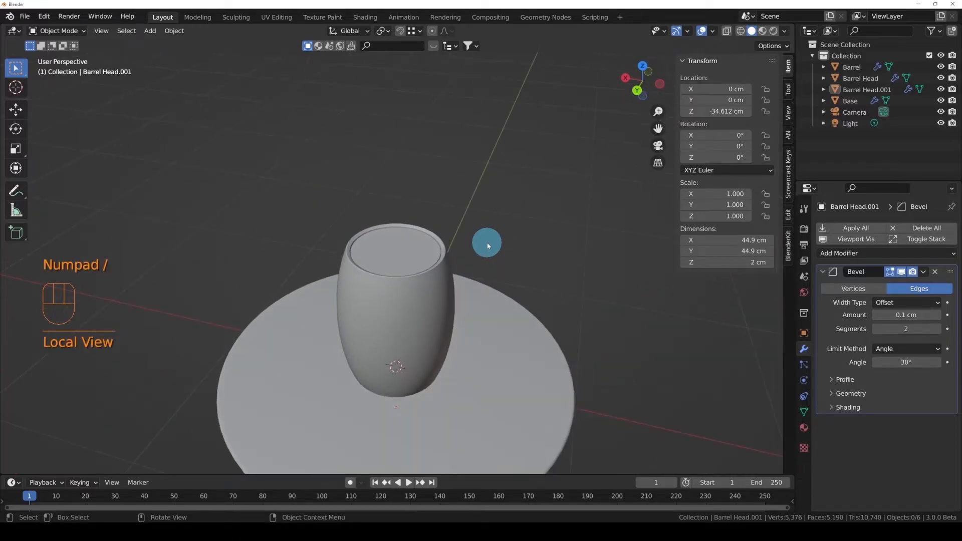
middle_click_drag(446, 262, 403, 300)
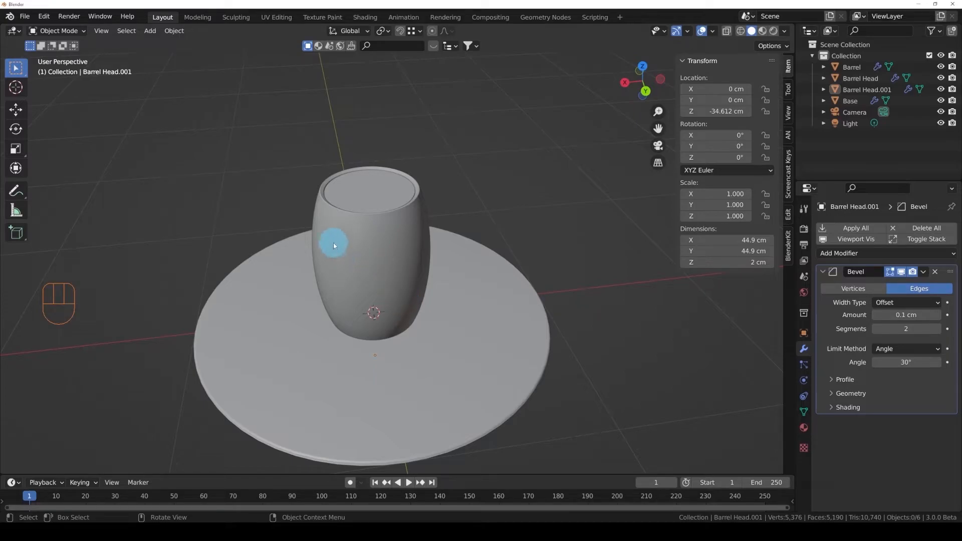
left_click(24, 16)
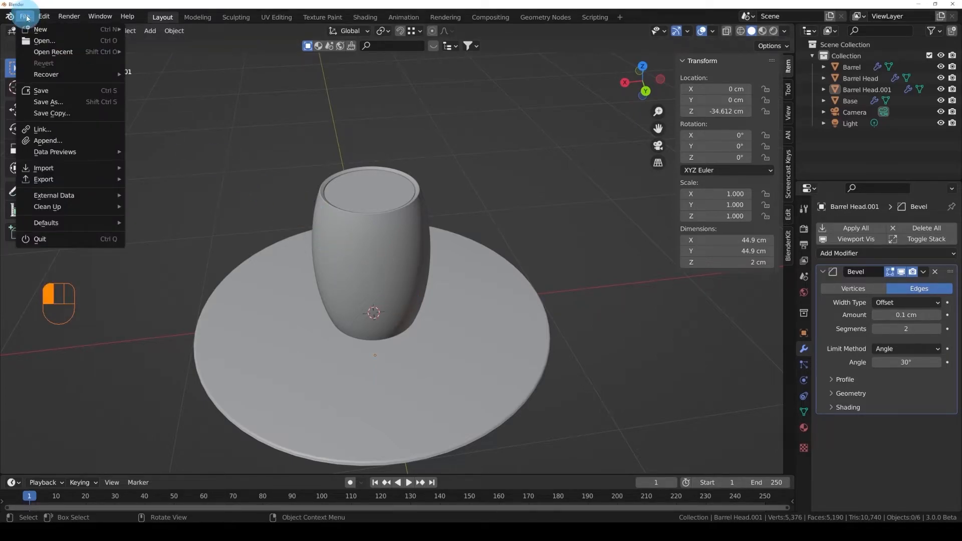
left_click(56, 91)
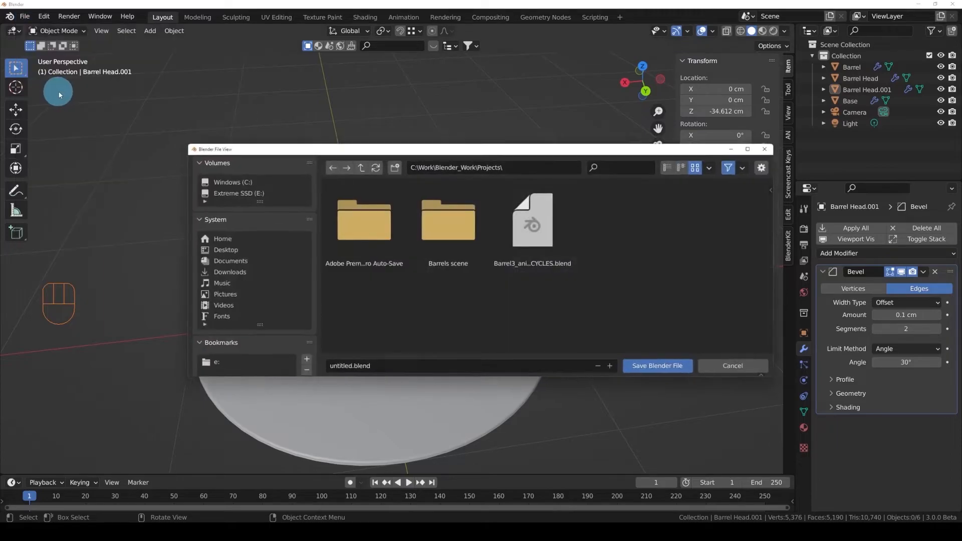
left_click(421, 365)
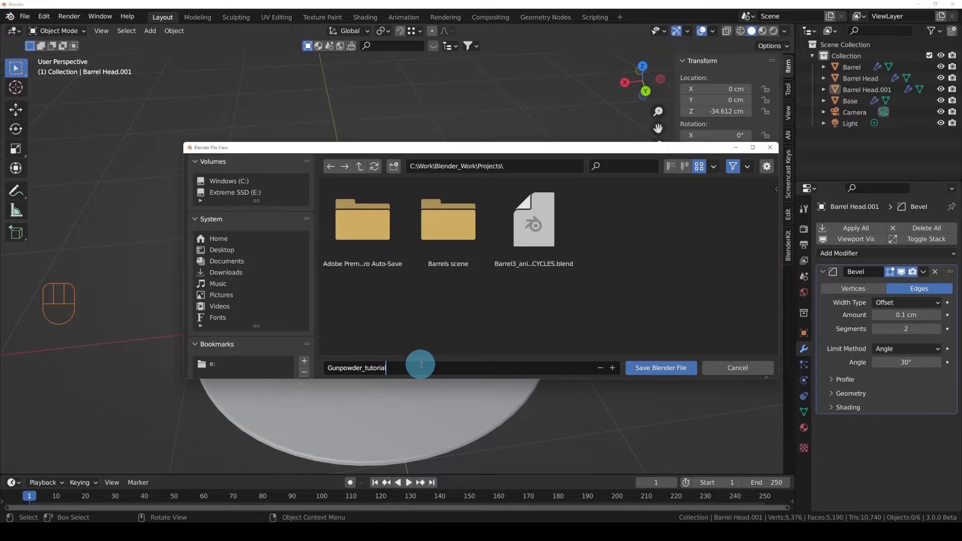
left_click(658, 369)
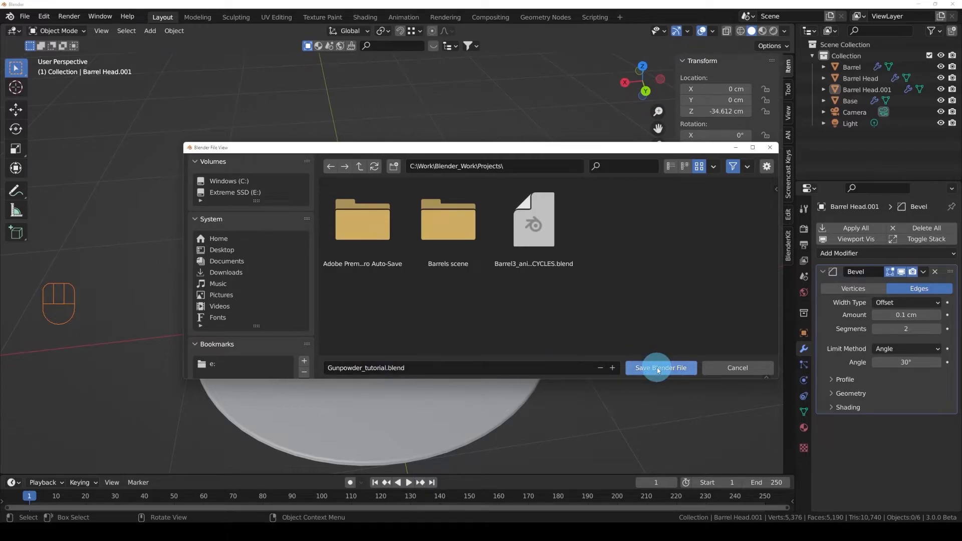
left_click(666, 369)
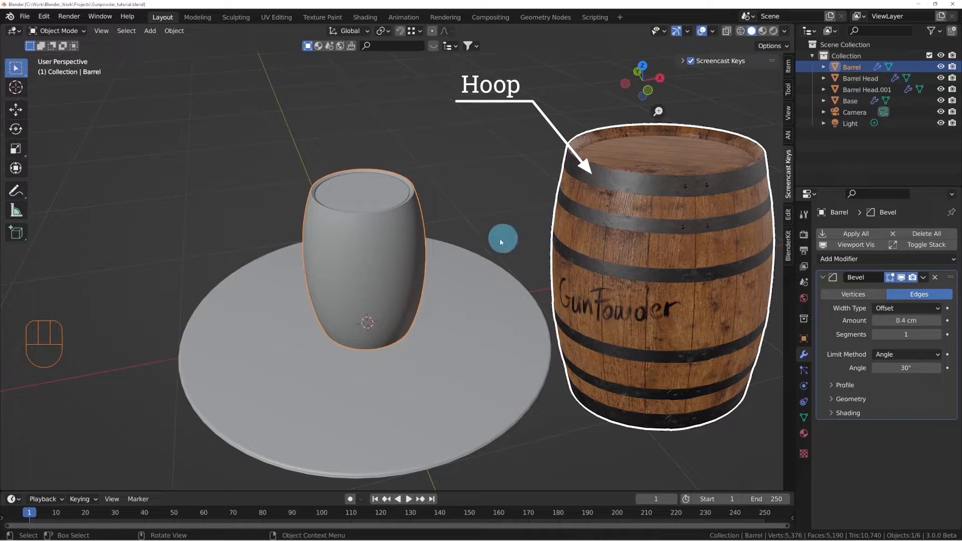
- Enter Edit Mode on Barrel, switch to face selection and select the outer face loop around its top rim
scroll(373, 223, "up", 4)
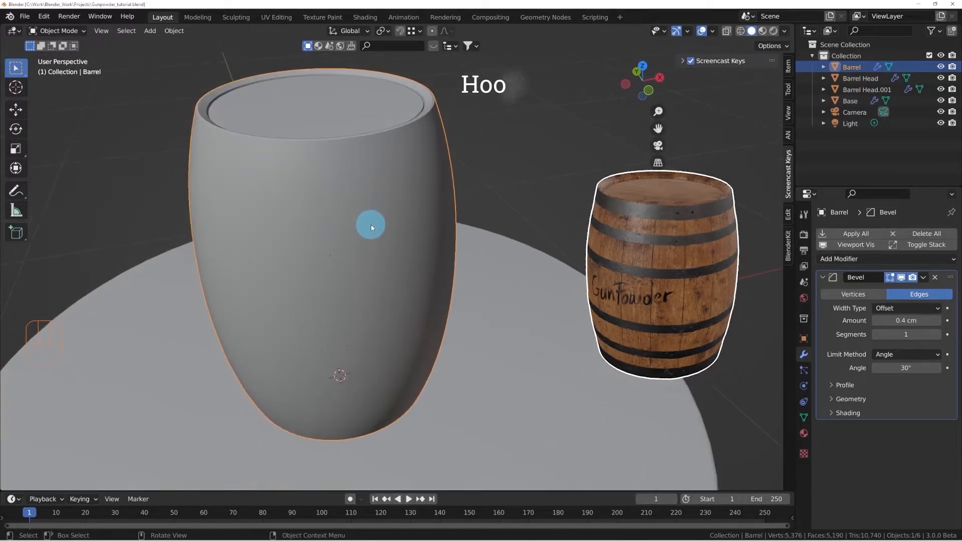
middle_click_drag(369, 227, 376, 215)
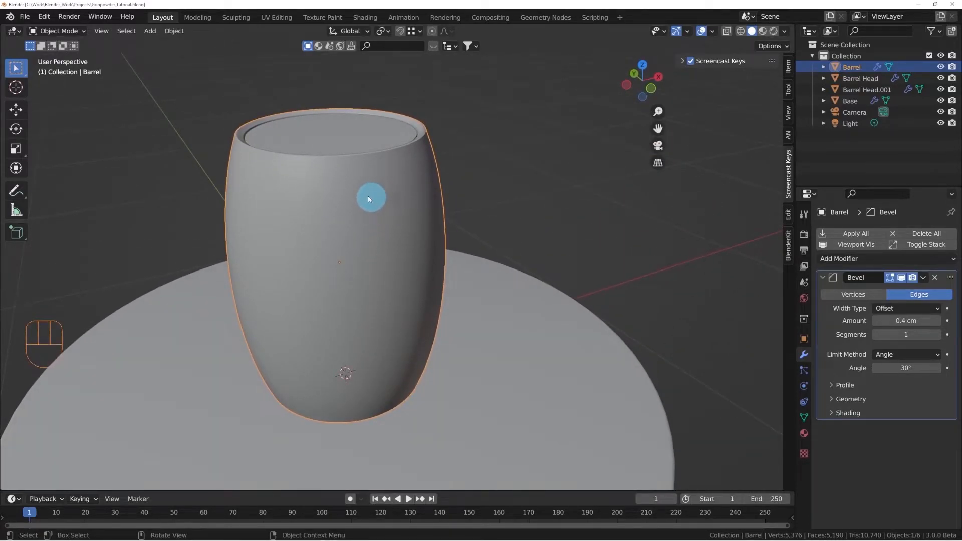
key("Tab")
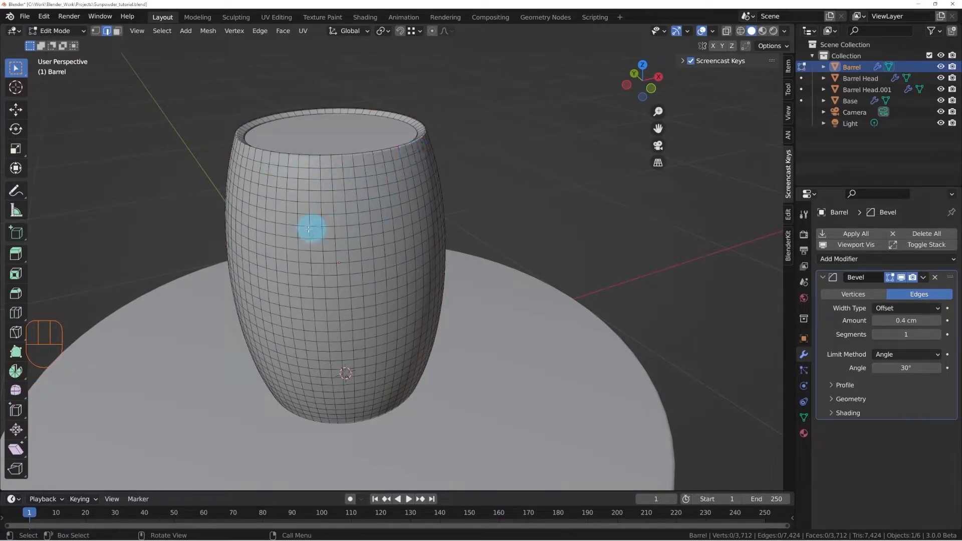
middle_click_drag(317, 266, 326, 161)
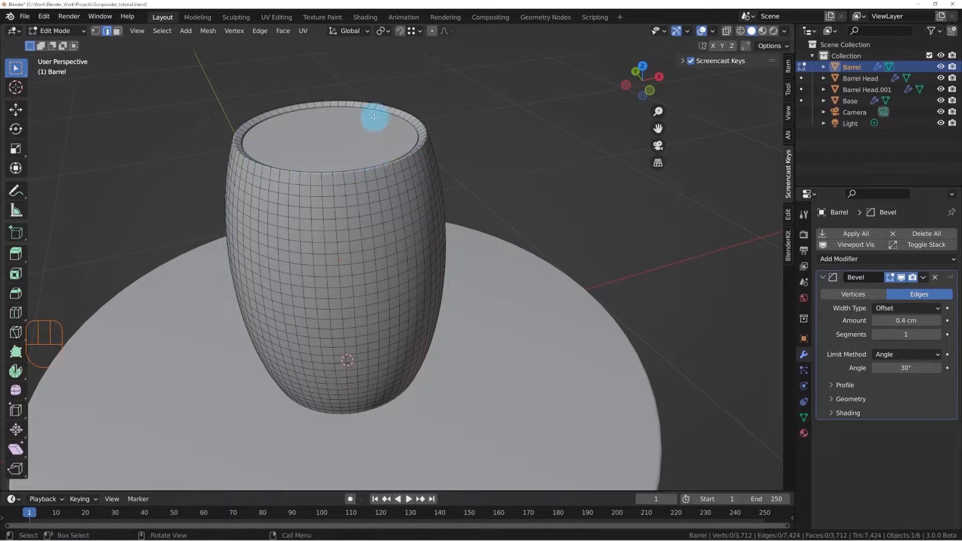
middle_click_drag(292, 173, 314, 167)
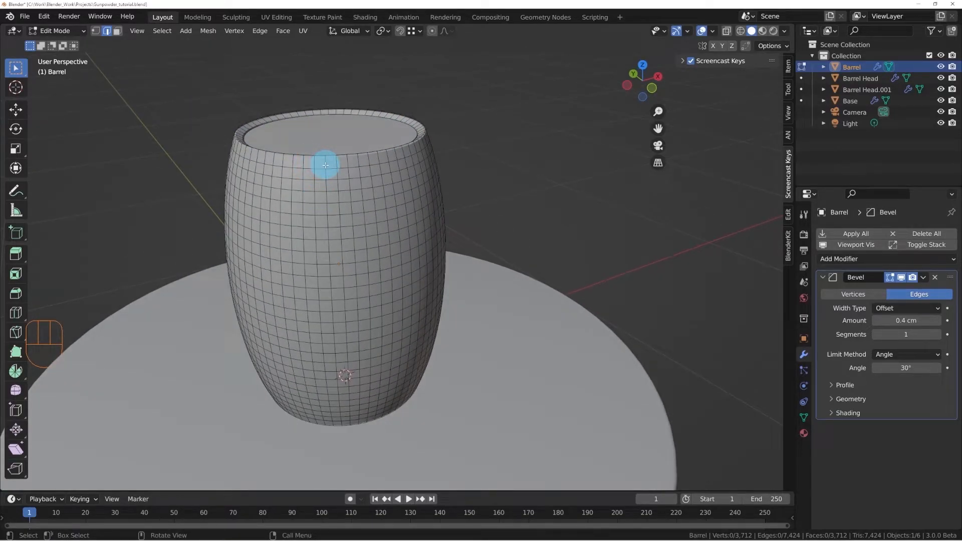
key("alt")
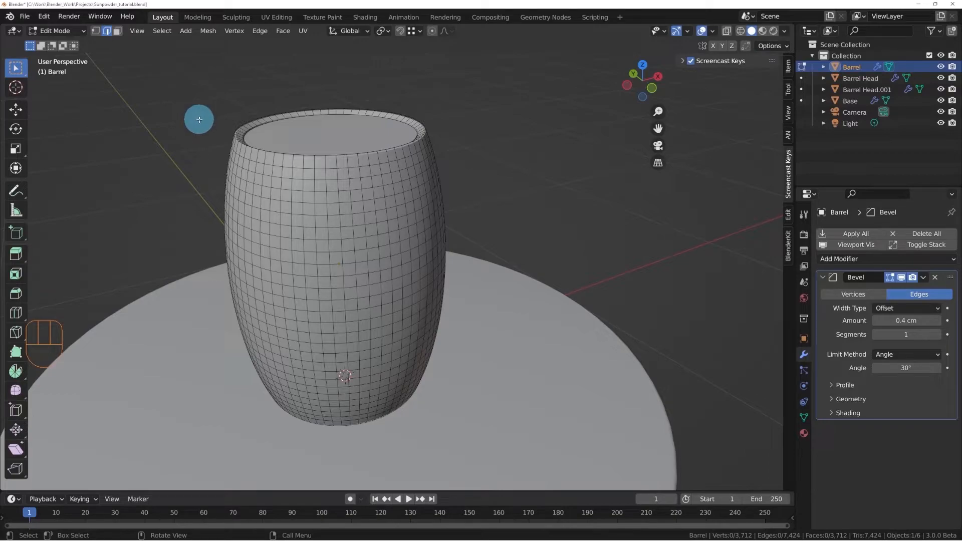
key("3")
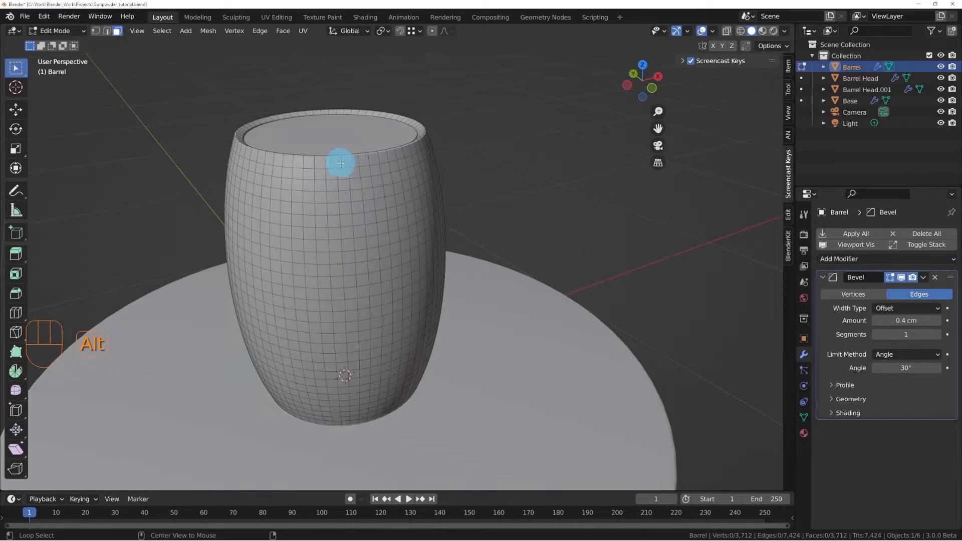
left_click(325, 163, "alt")
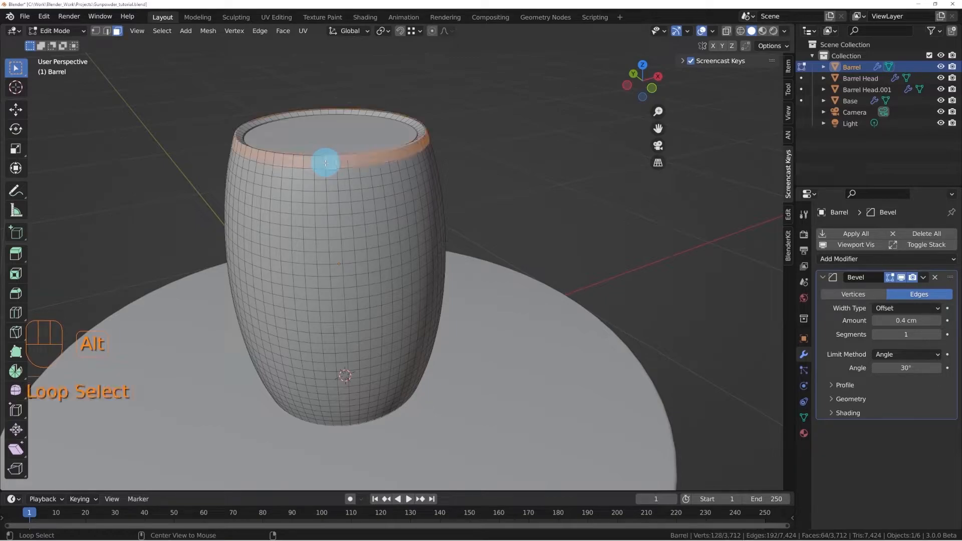
middle_click_drag(268, 129, 322, 161, "alt")
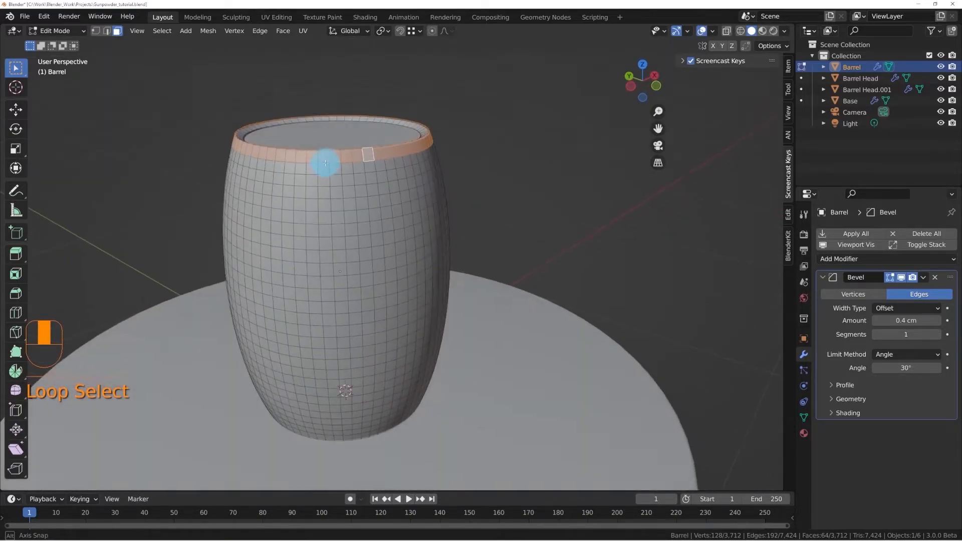
middle_click_drag(366, 188, 316, 173, "alt")
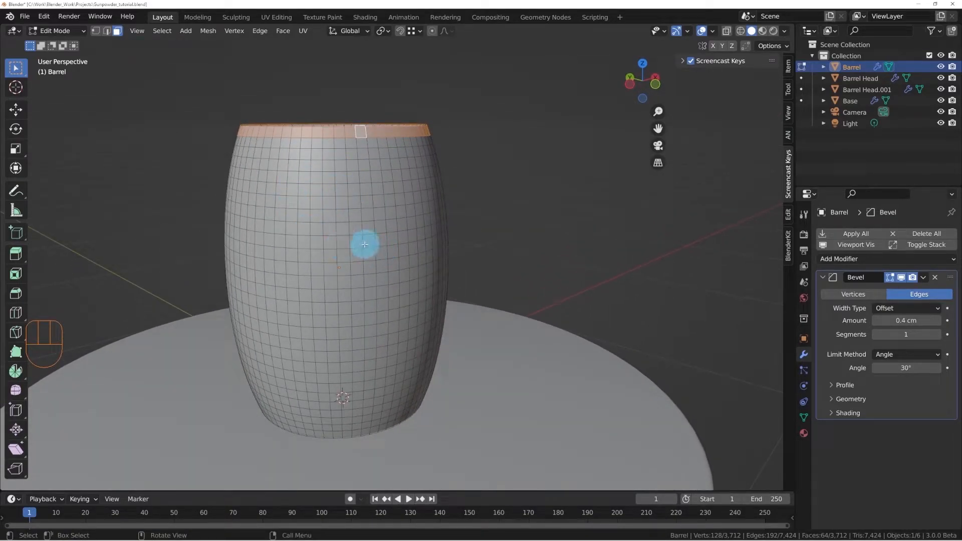
- Try selecting two more hoop-position face loops below the top rim loop, and undo both additions
mouse_move(355, 210)
middle_mouse_down()
mouse_move(345, 215)
mouse_move(350, 196)
mouse_move(342, 200)
middle_mouse_up()
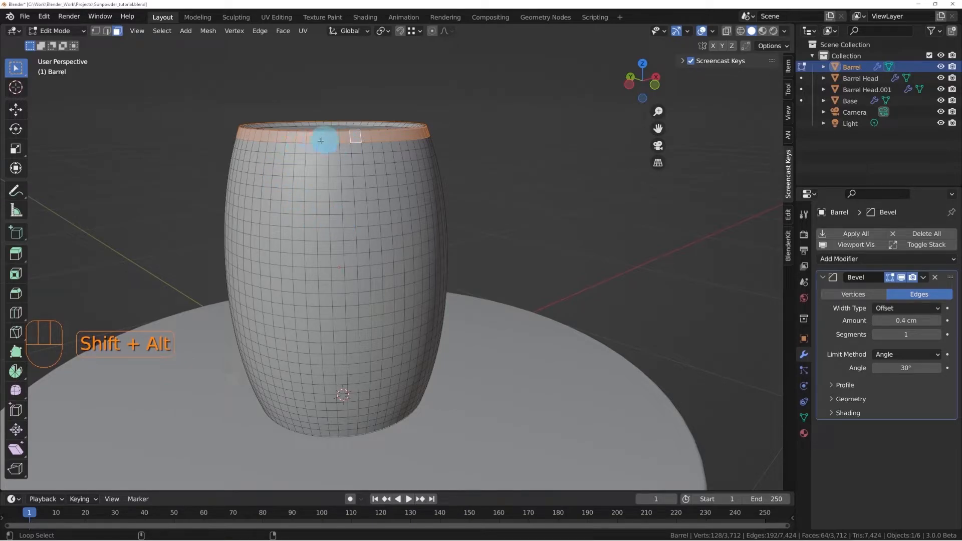
left_click(335, 216, "alt")
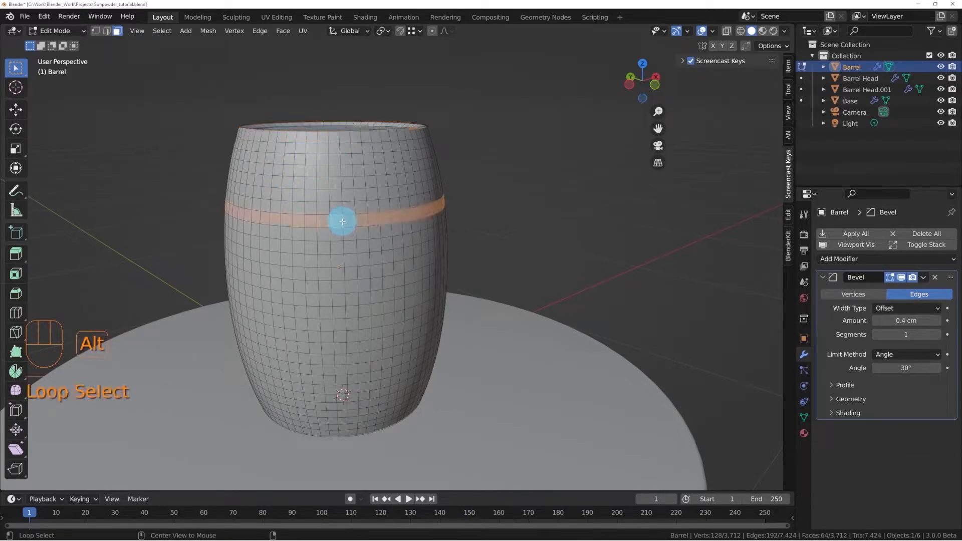
left_click(349, 136, "alt")
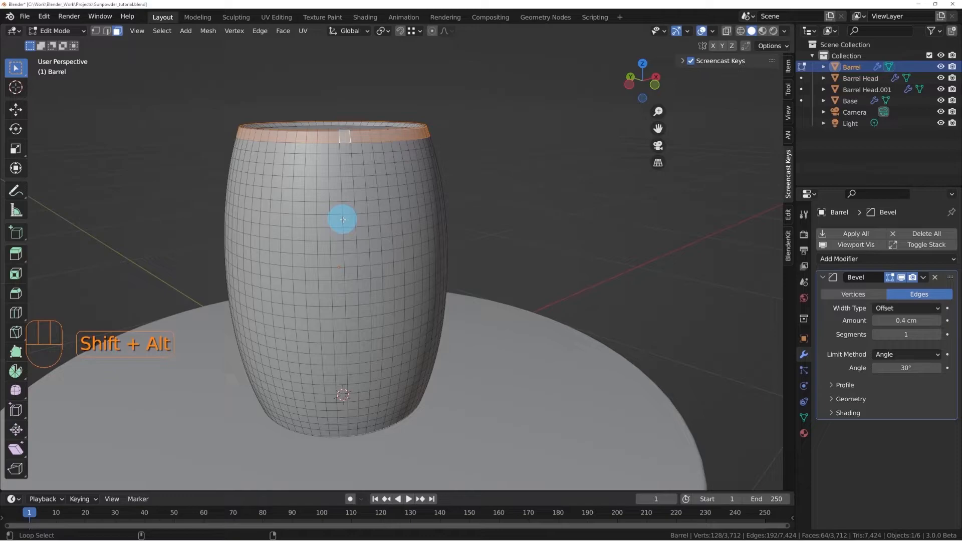
left_click(343, 219, "alt+shift")
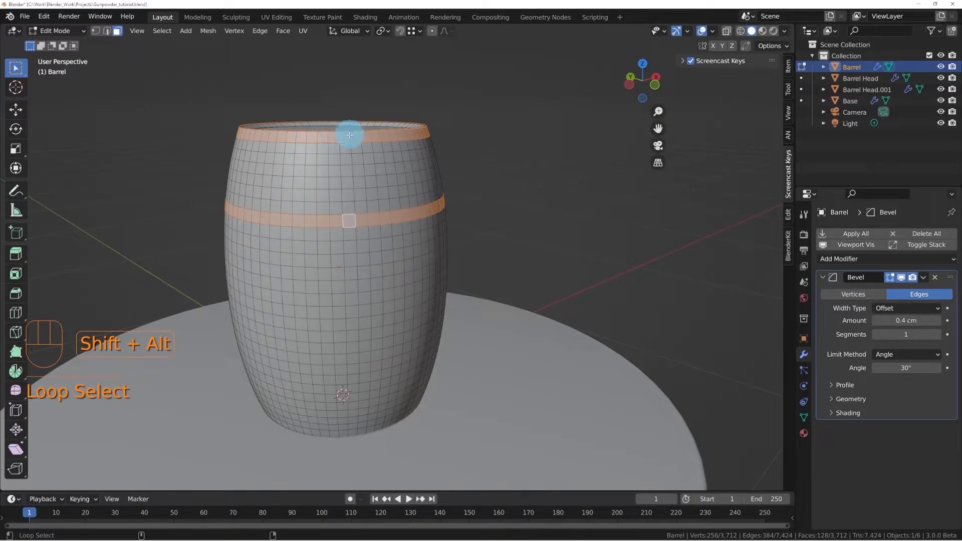
mouse_move(339, 216)
middle_mouse_down()
mouse_move(345, 188)
mouse_move(337, 197)
middle_mouse_up()
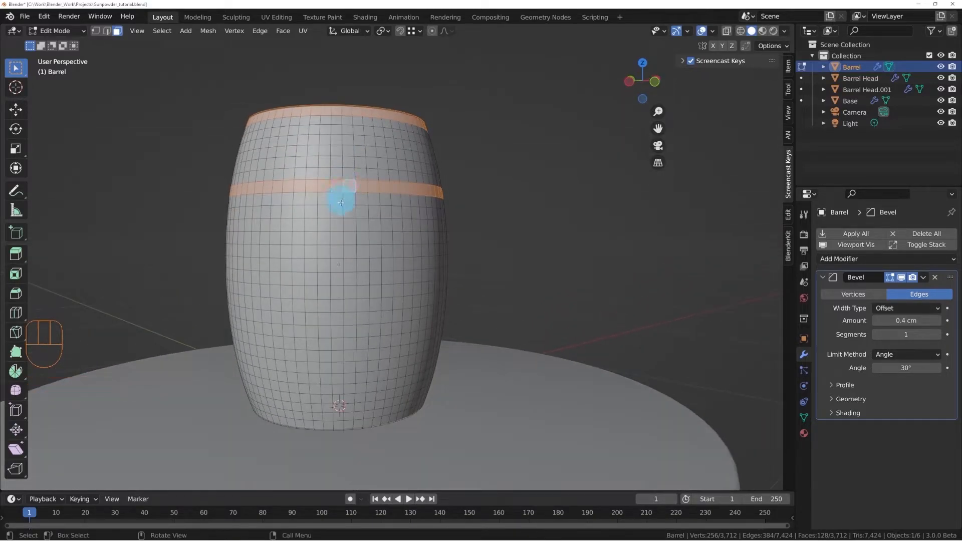
left_click(330, 237, "alt+shift")
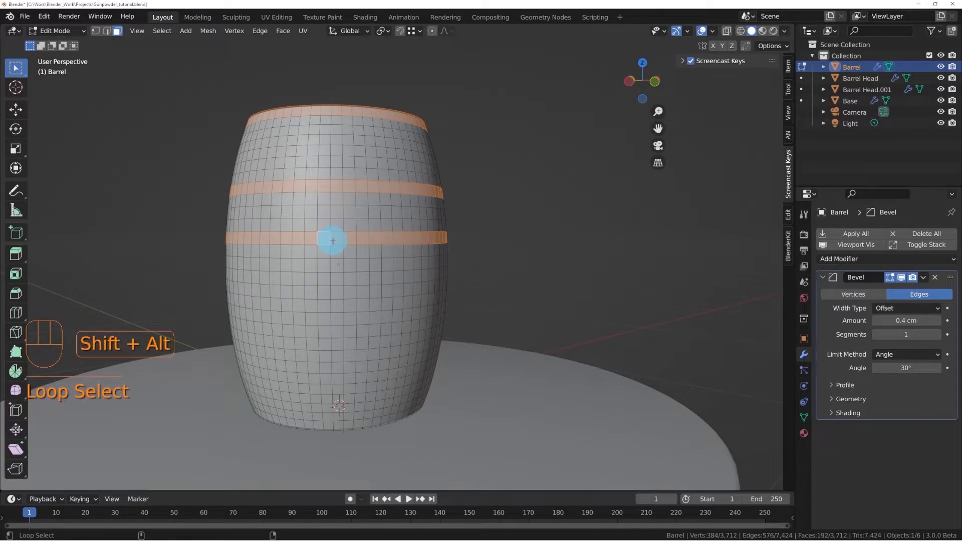
key("ctrl+z")
key("ctrl+z")
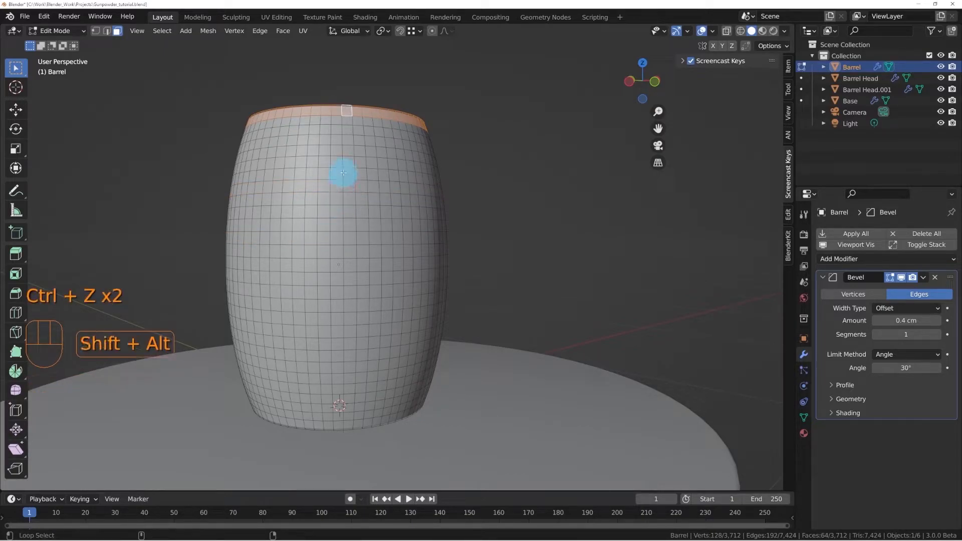
- Add two face loops below the rim loop to the selection, one in the barrel's upper part and one just above mid-height
left_click(342, 176, "alt+shift")
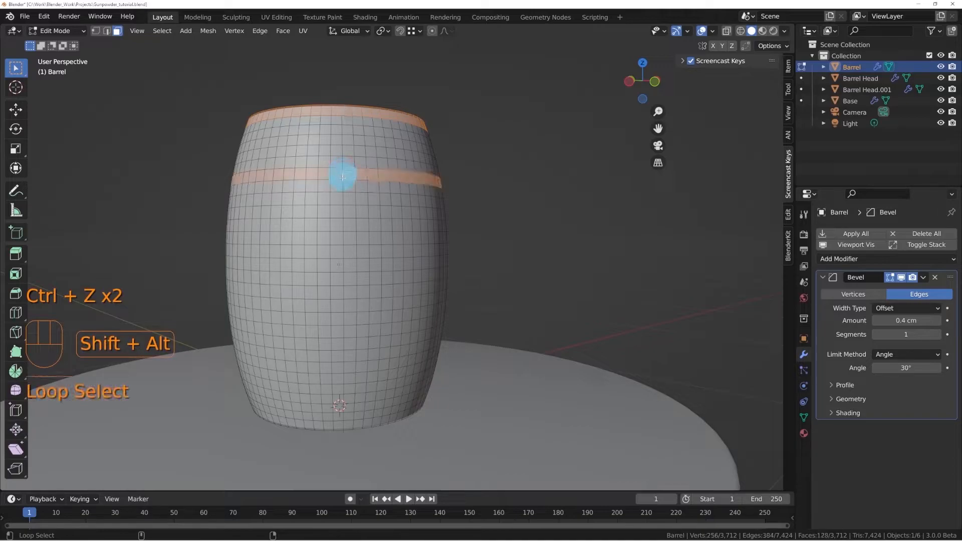
left_click(342, 221, "alt+shift")
middle_click_drag(348, 250, 326, 230)
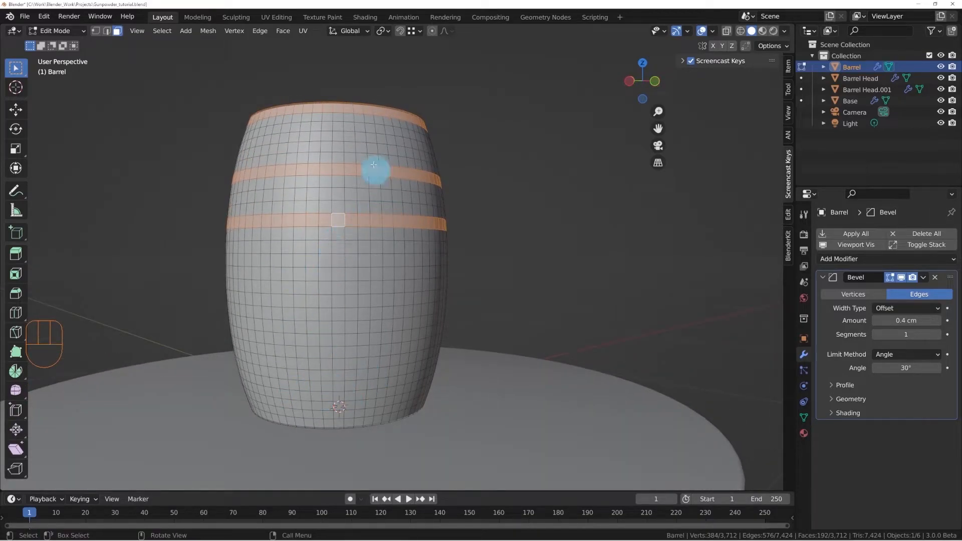
middle_click_drag(296, 165, 314, 184)
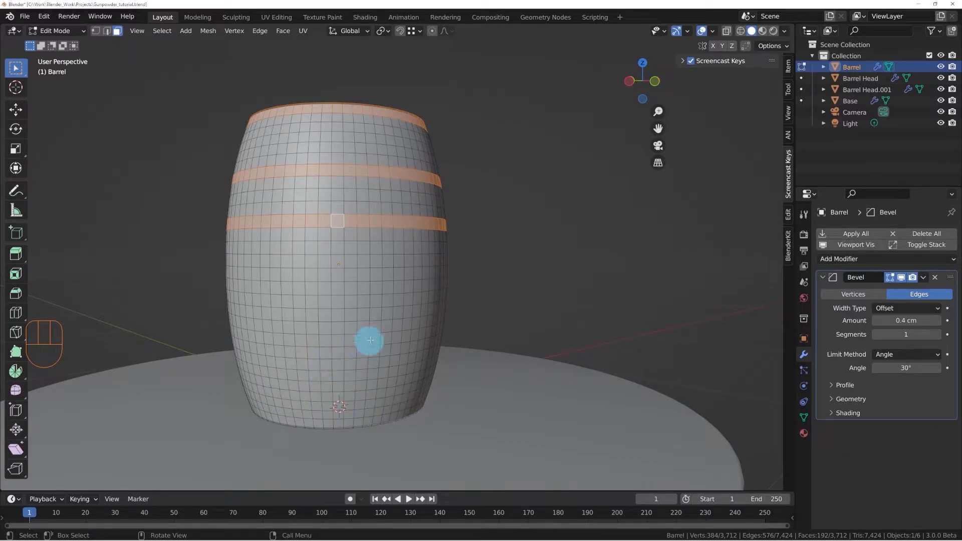
middle_click_drag(356, 219, 389, 193)
middle_click_drag(313, 217, 338, 146)
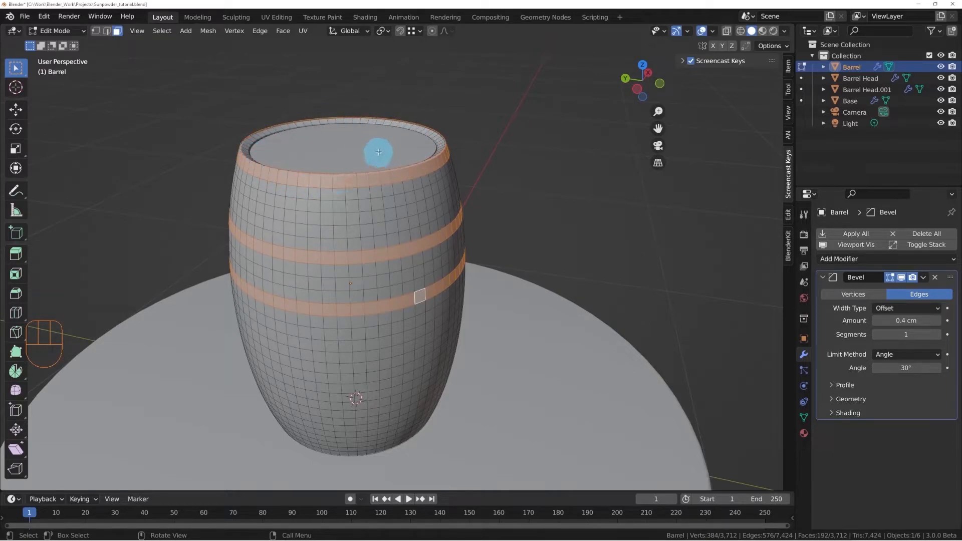
- Duplicate the three selected face loops and move the copies 50 cm up along Z
middle_click_drag(406, 182, 463, 195)
key("shift")
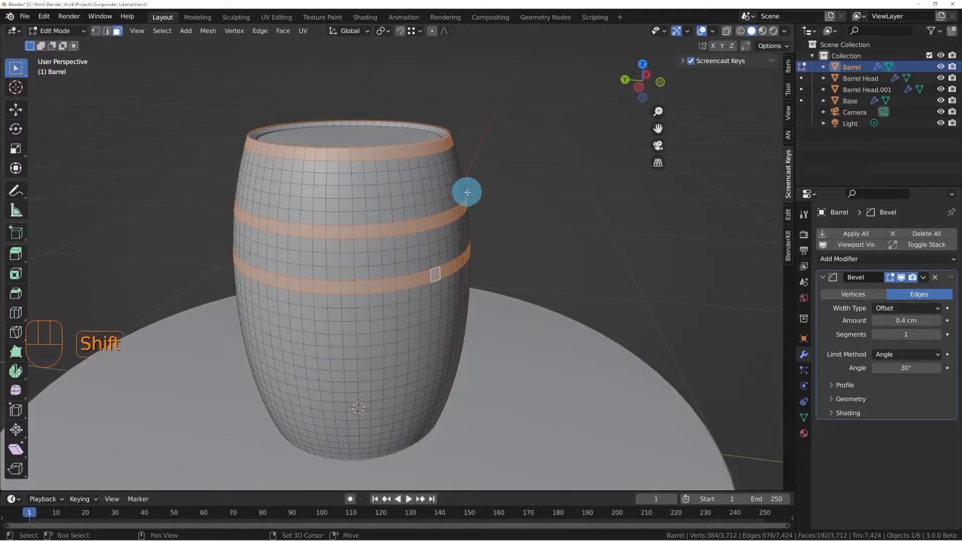
key("shift+d")
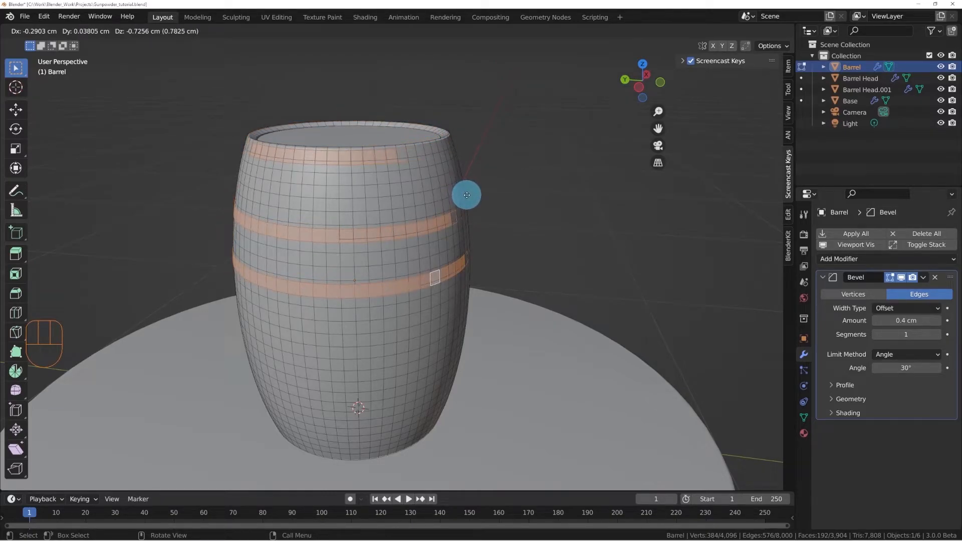
key("z")
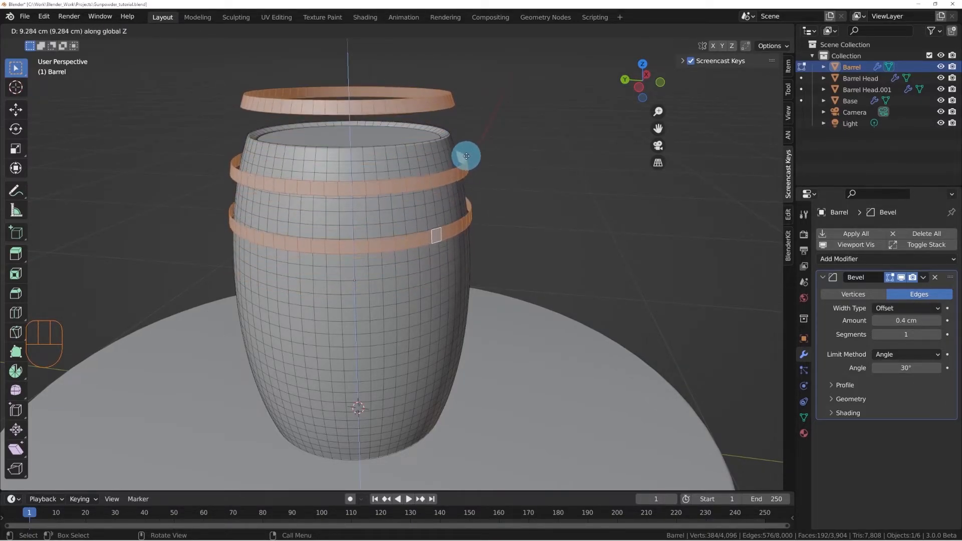
type("50")
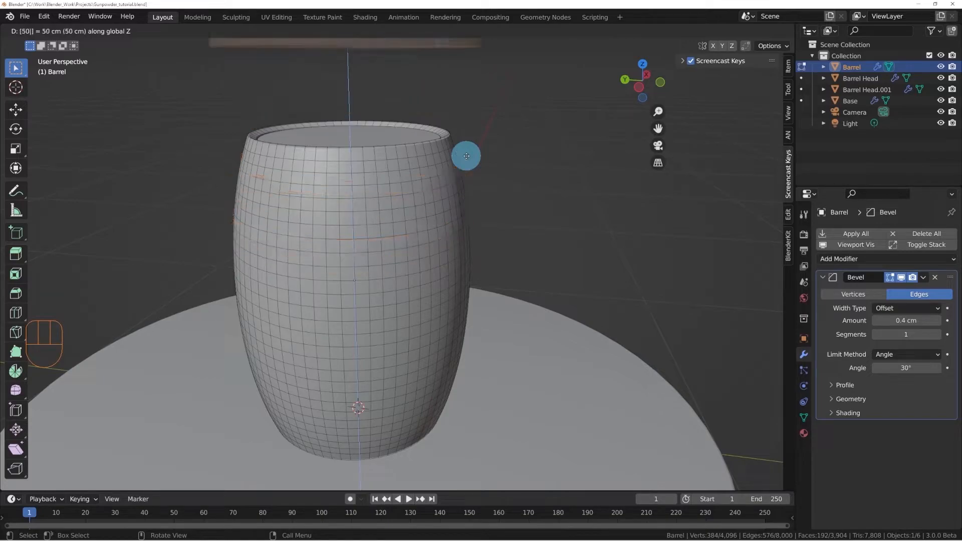
key("Return")
middle_click_drag(465, 161, 383, 211)
scroll(463, 226, "down", 3)
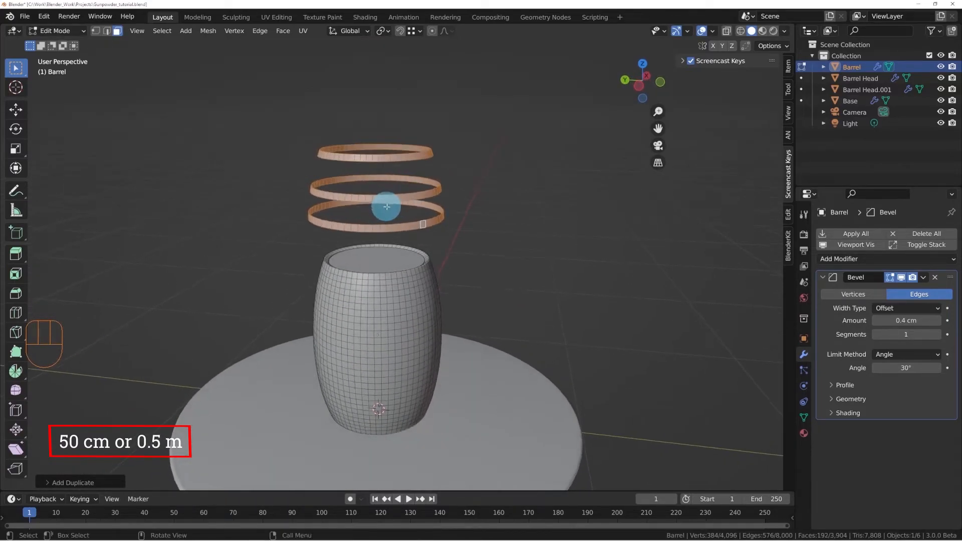
key("p")
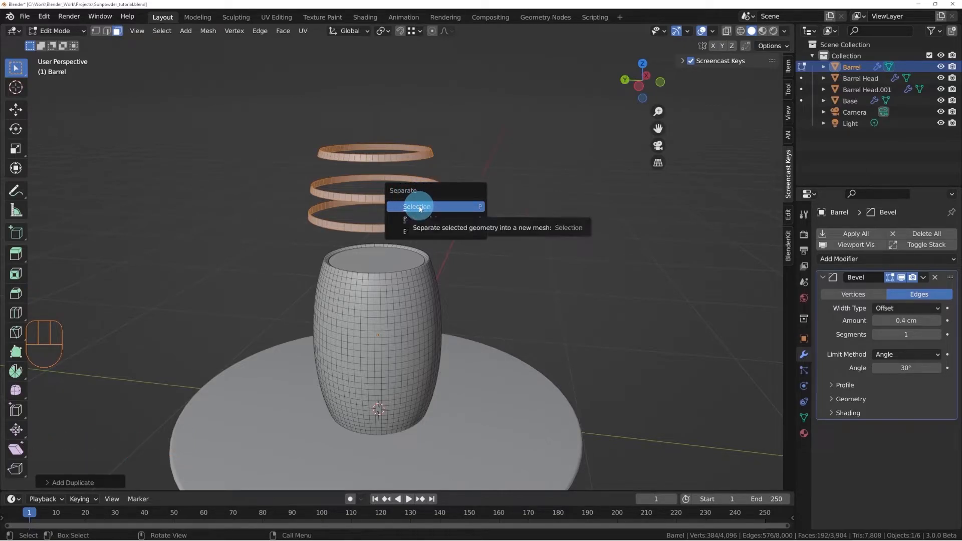
key("Escape")
middle_click_drag(461, 211, 458, 217)
key("p")
key("Escape")
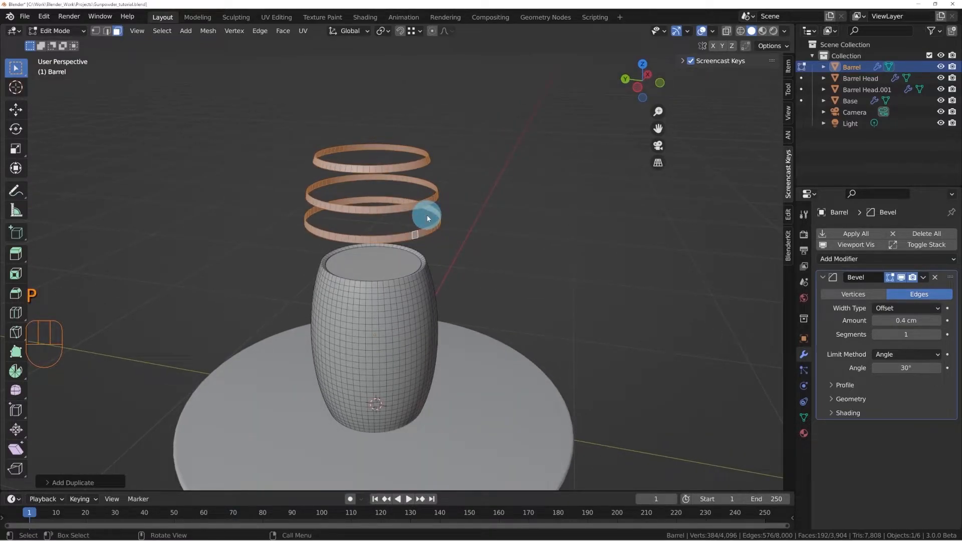
- Separate the three selected face loops from Barrel into their own object and return to Object Mode
key("p")
left_click(427, 216)
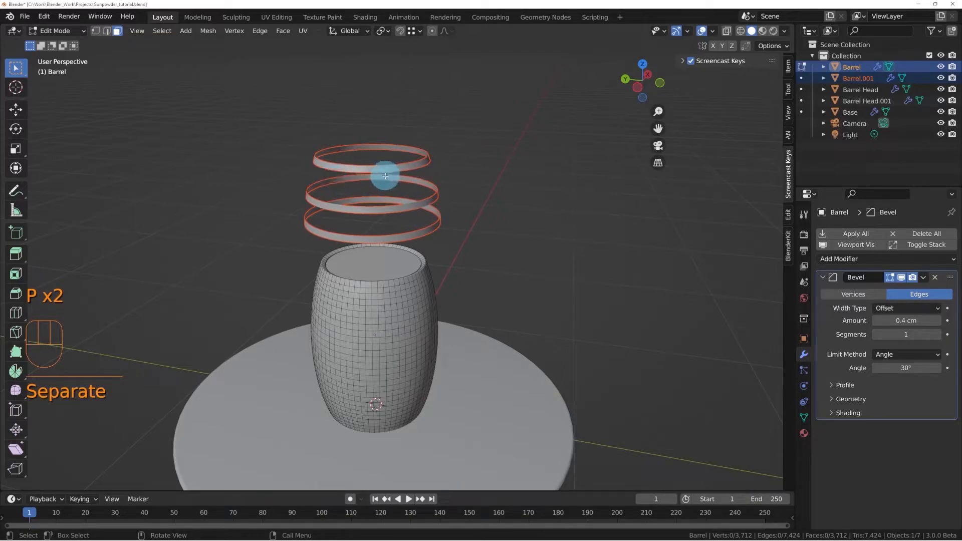
middle_click_drag(383, 174, 364, 155)
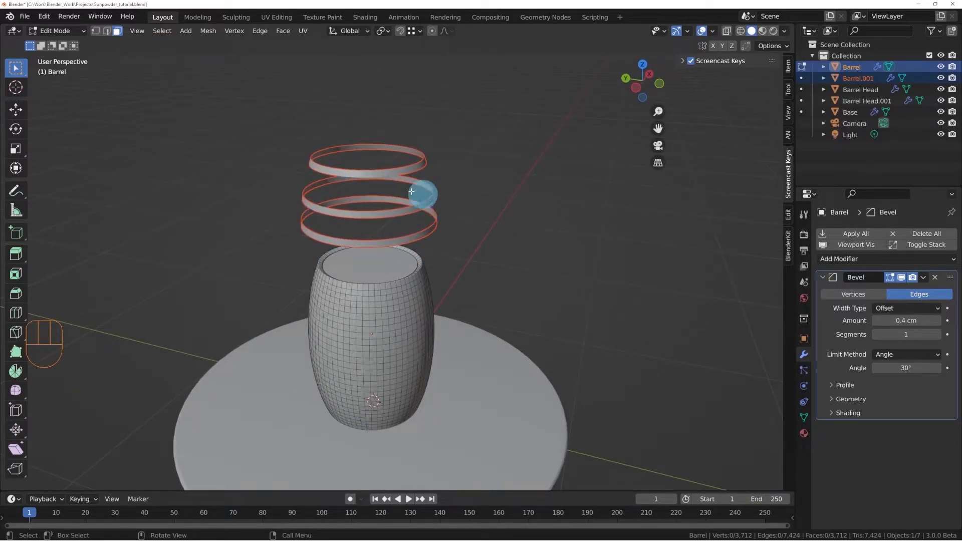
middle_click_drag(419, 234, 364, 247)
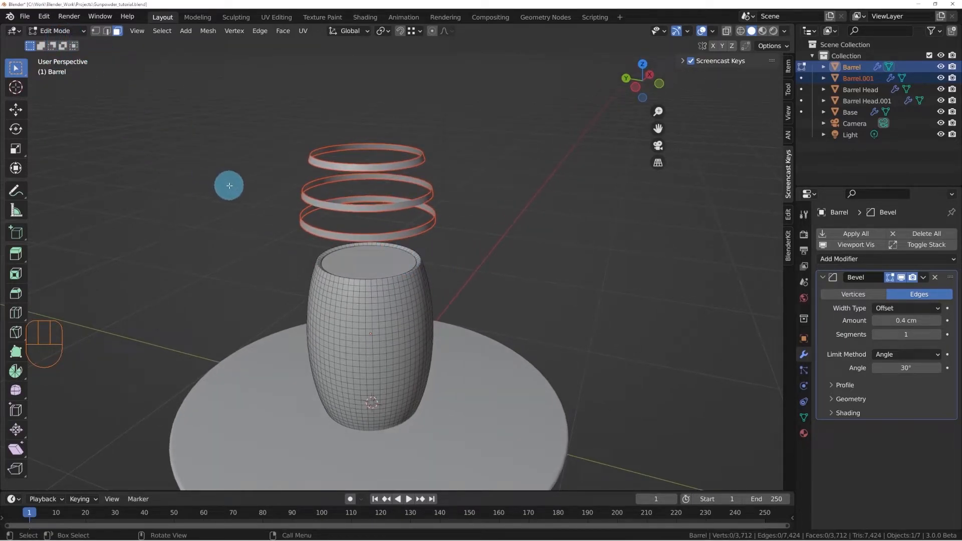
key("Tab")
middle_click_drag(325, 215, 347, 219)
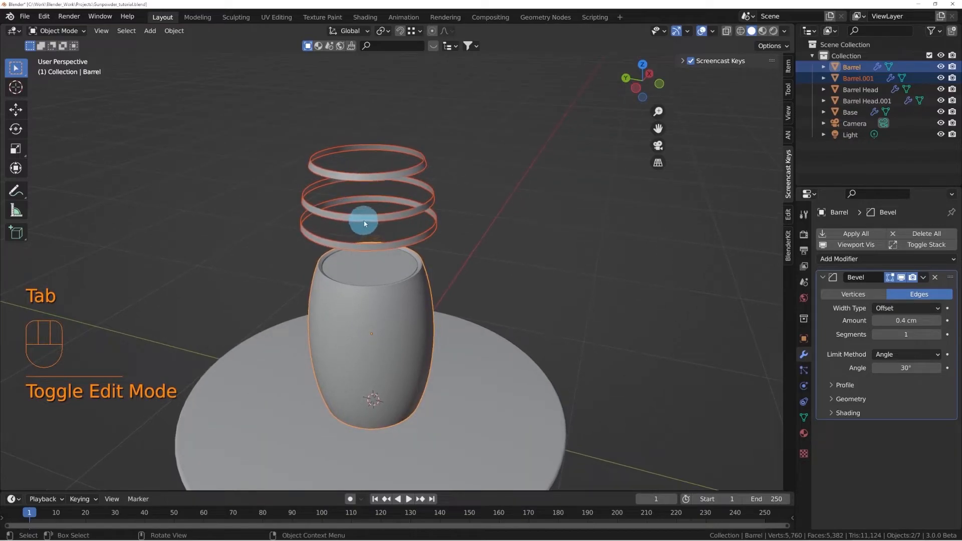
- Select the separated hoops object and rename it Barrel Hoops
left_click(319, 201)
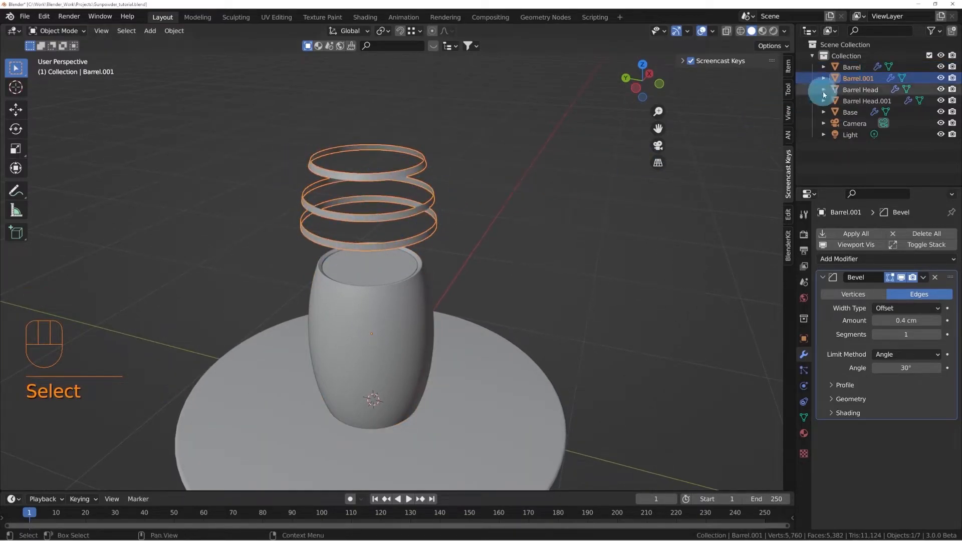
double_click(858, 78)
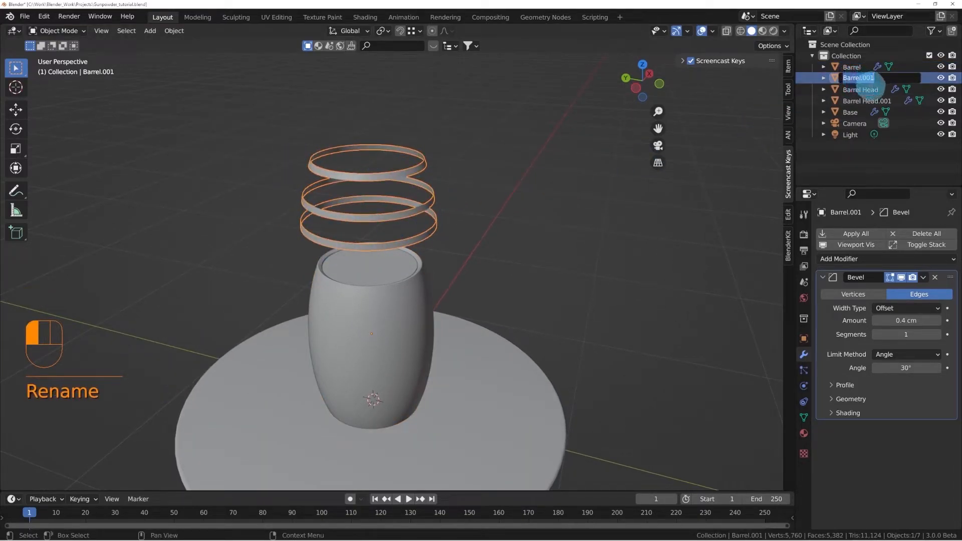
type("لشقق")
key("BackSpace")
key("BackSpace")
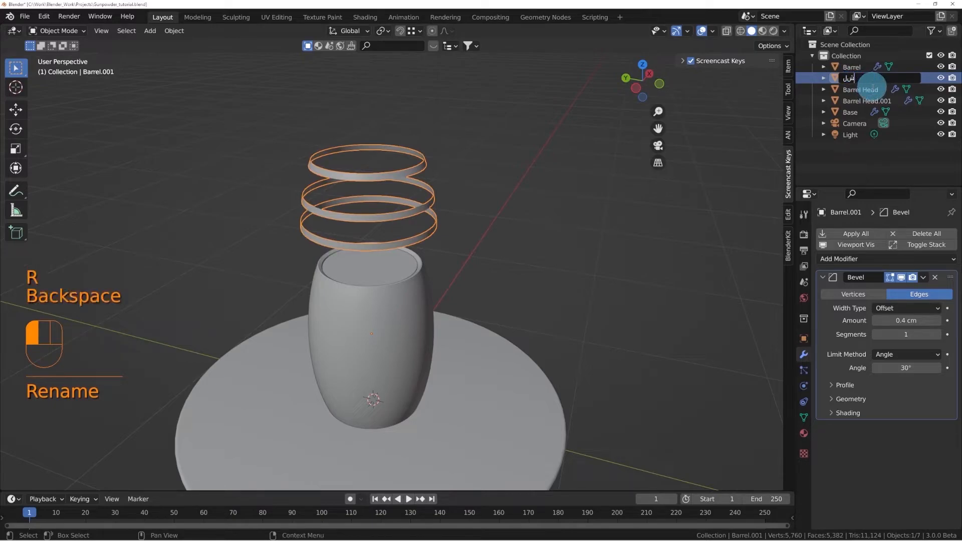
key("super+space")
type("Br")
key("BackSpace")
key("BackSpace")
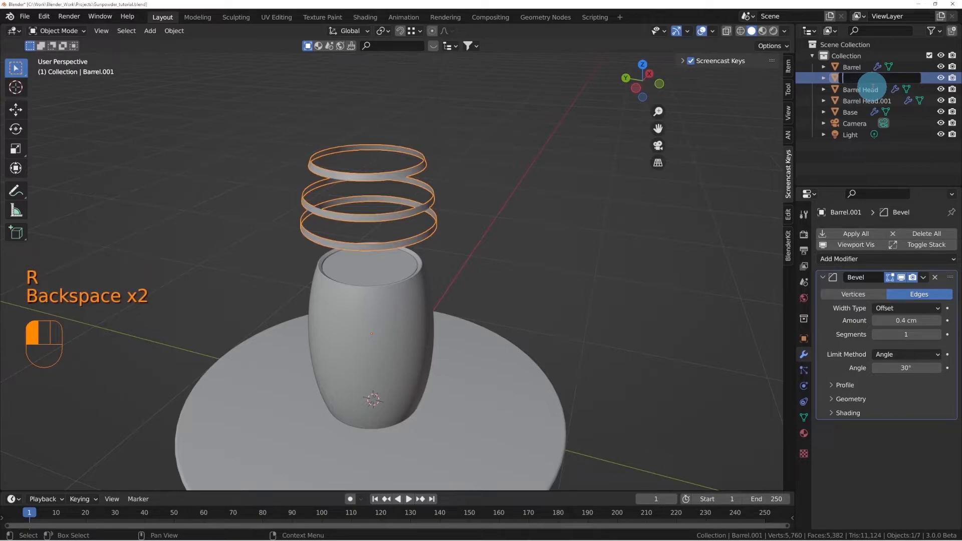
type("Barrel Hoops")
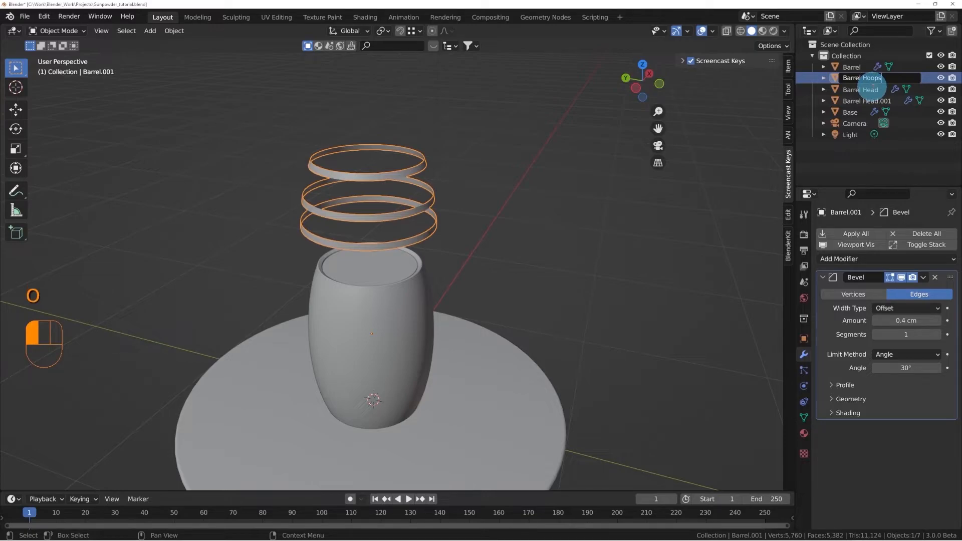
key("Return")
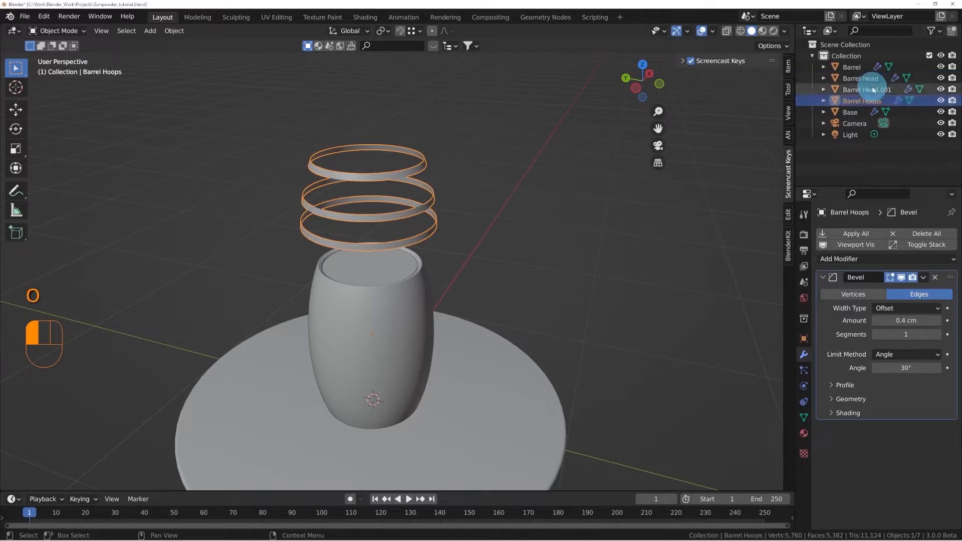
- Examine the hoops above the barrel and their mesh in Edit Mode, ending in Object Mode
middle_click_drag(502, 200, 392, 185)
scroll(383, 192, "up", 2)
scroll(385, 193, "down", 3)
middle_click_drag(396, 255, 391, 210)
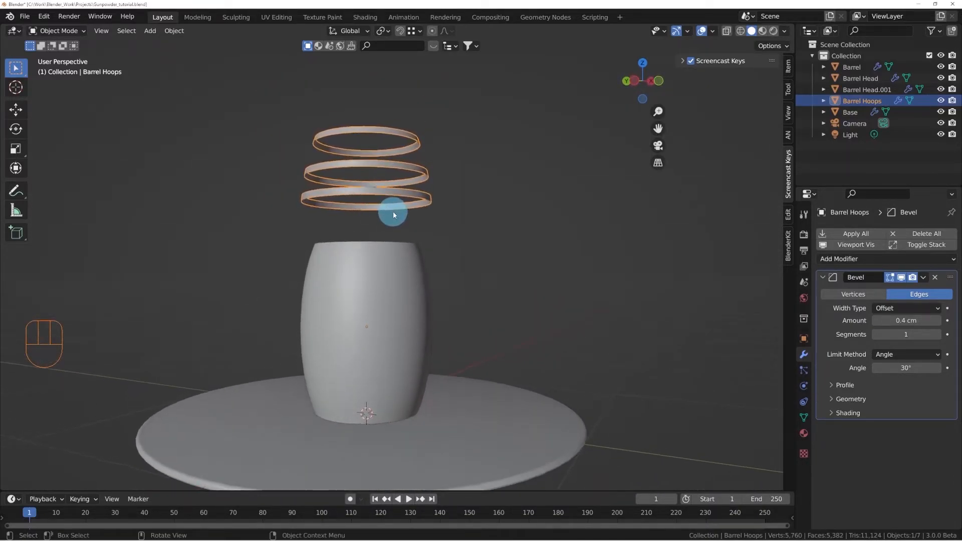
key("Tab")
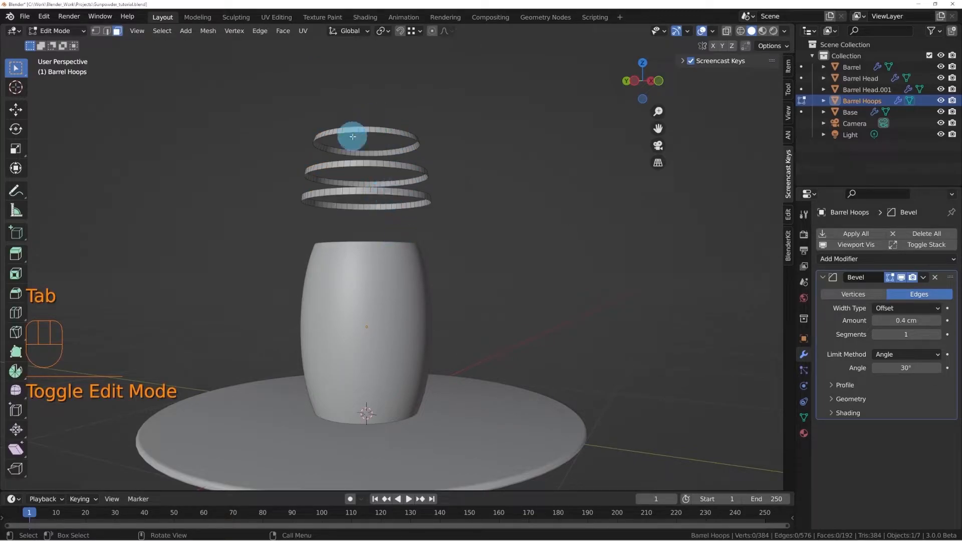
left_click_drag(380, 159, 389, 157)
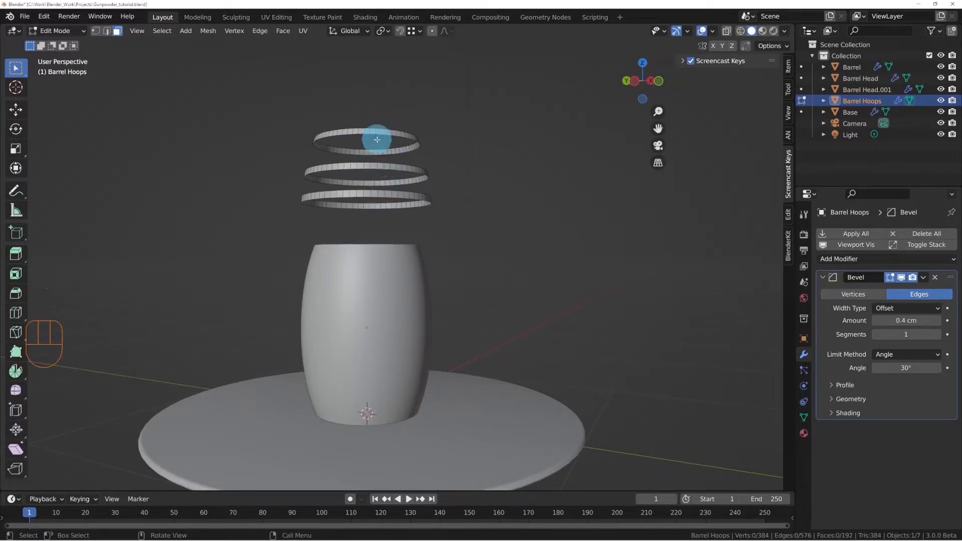
middle_click_drag(385, 137, 363, 163)
key("Tab")
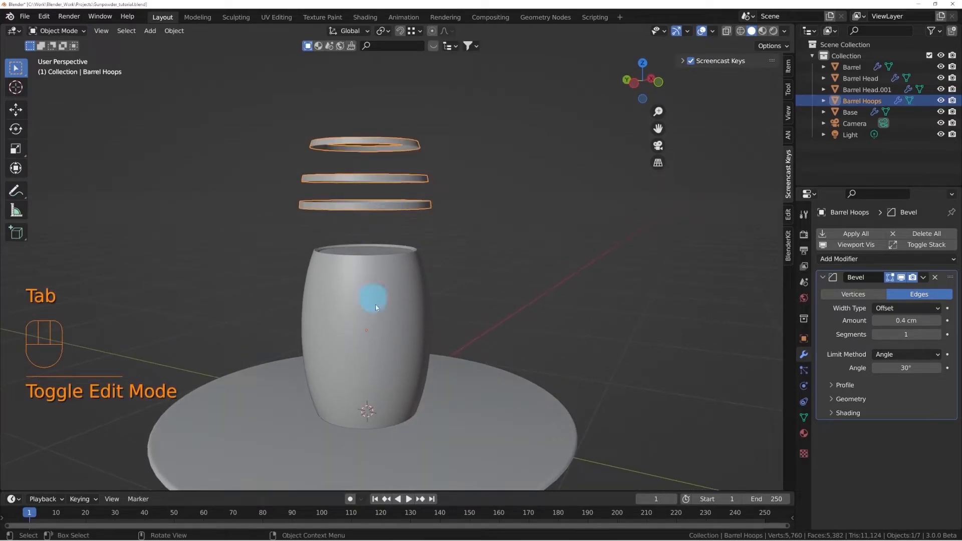
key("g")
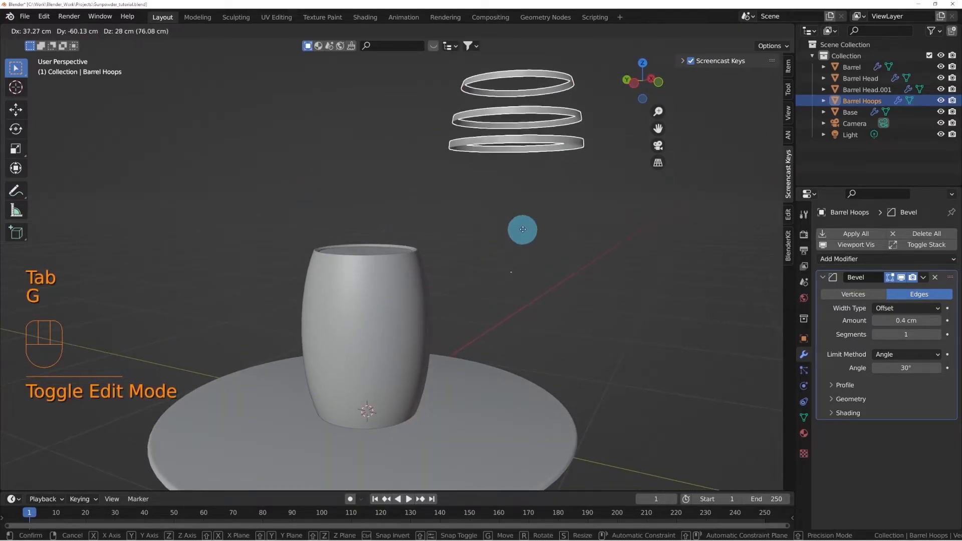
left_click(363, 336)
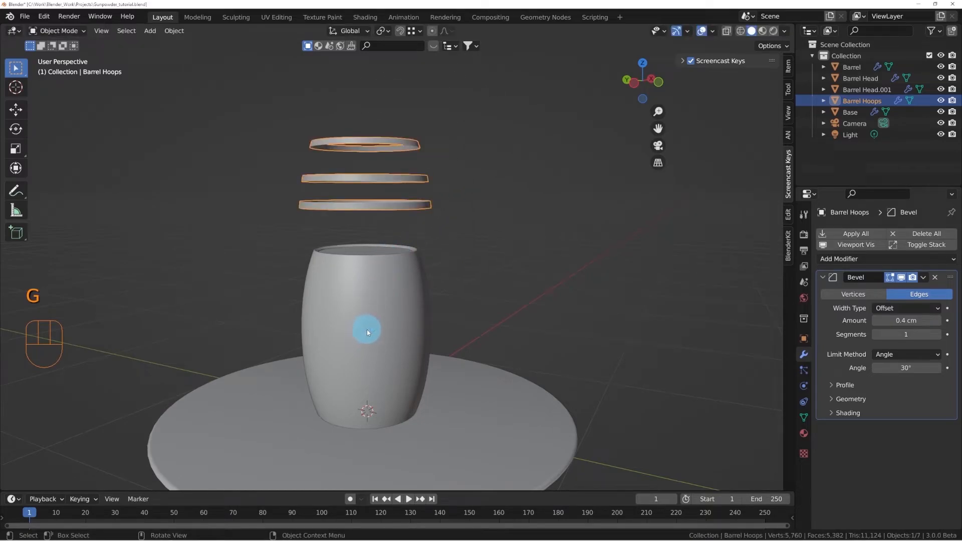
key("g")
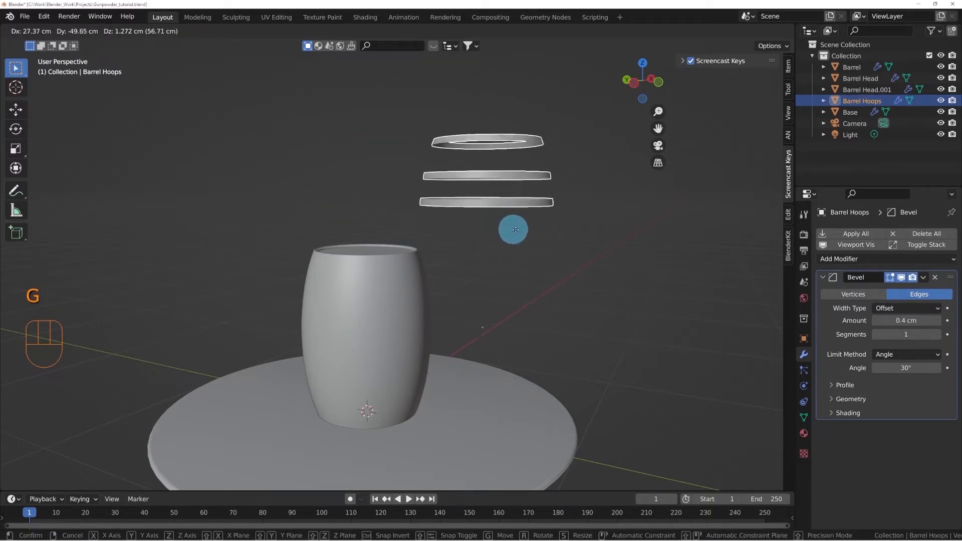
right_click(383, 344)
mouse_move(368, 337)
middle_mouse_down()
mouse_move(375, 307)
mouse_move(368, 331)
middle_mouse_up()
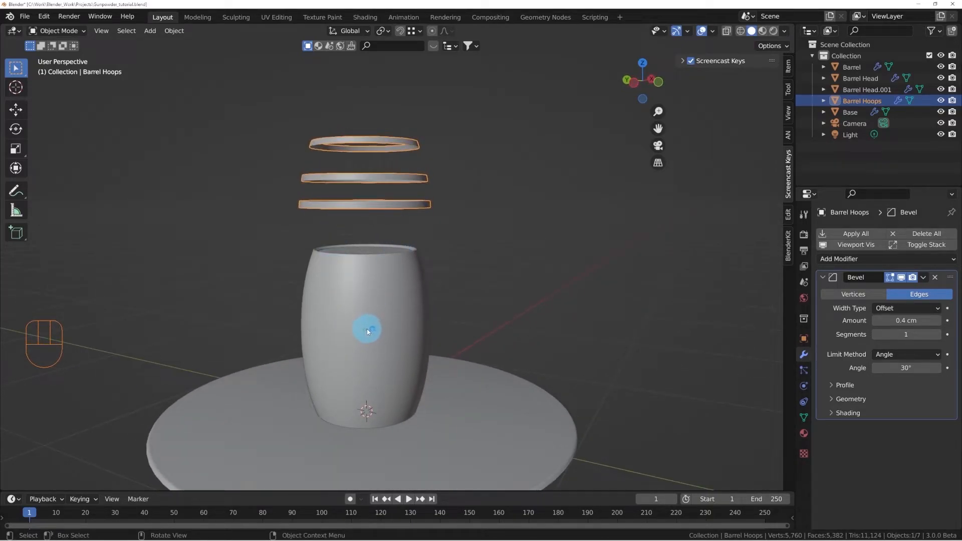
middle_click_drag(369, 328, 368, 335)
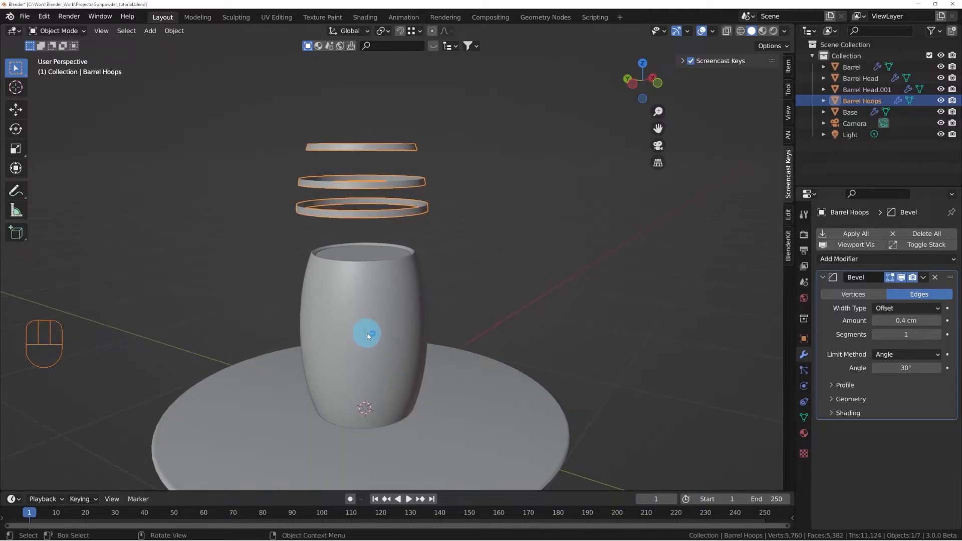
key("g")
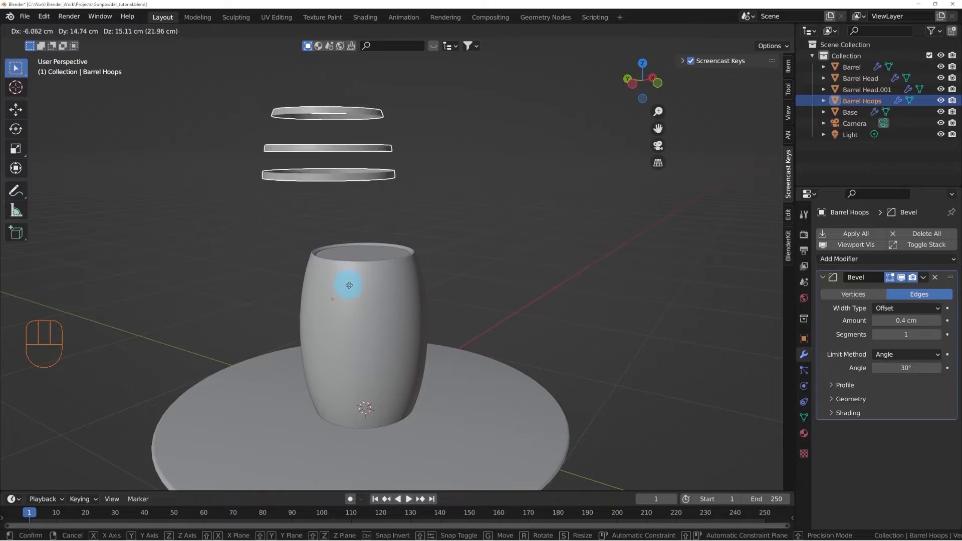
left_click(375, 289)
- Remove the Bevel modifier from Barrel Hoops
middle_click_drag(374, 289, 380, 276)
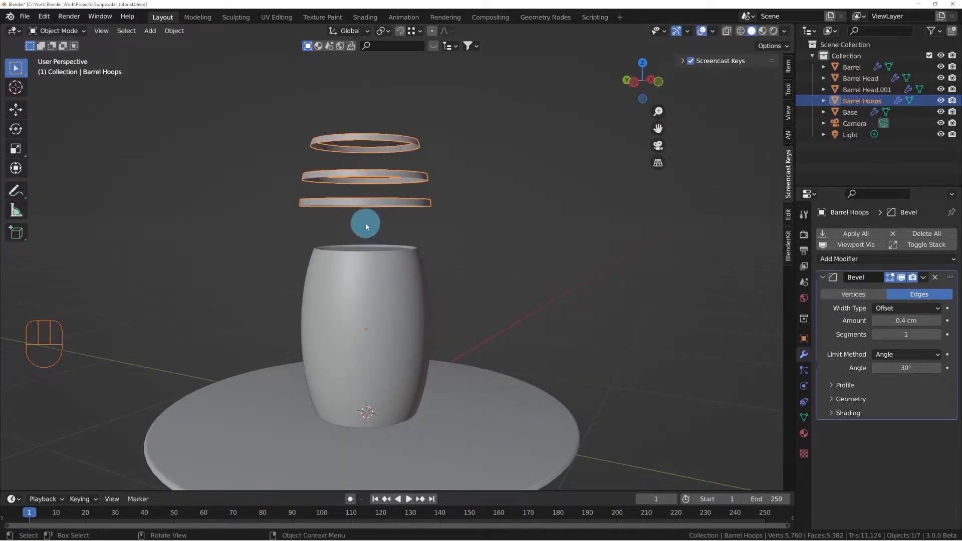
middle_click_drag(369, 333, 370, 310)
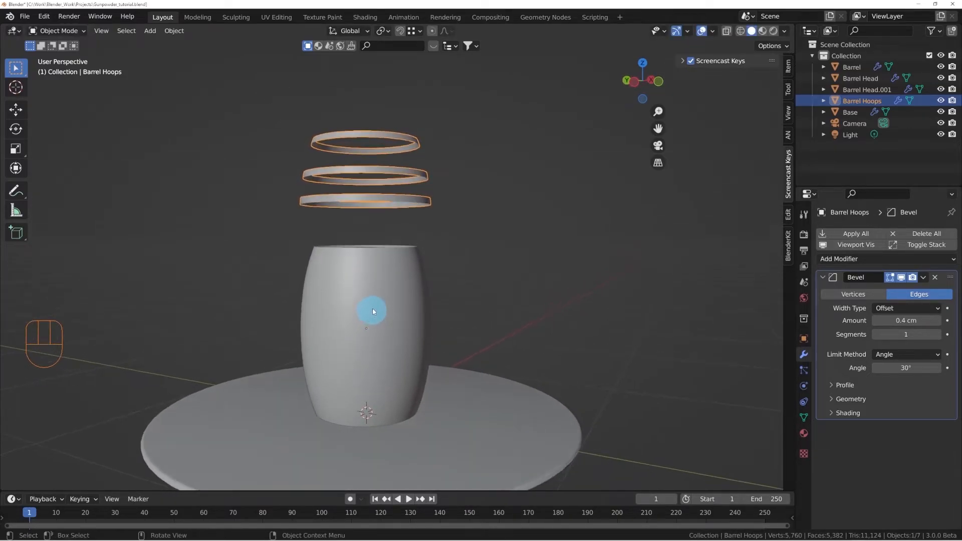
middle_click_drag(370, 458, 366, 337)
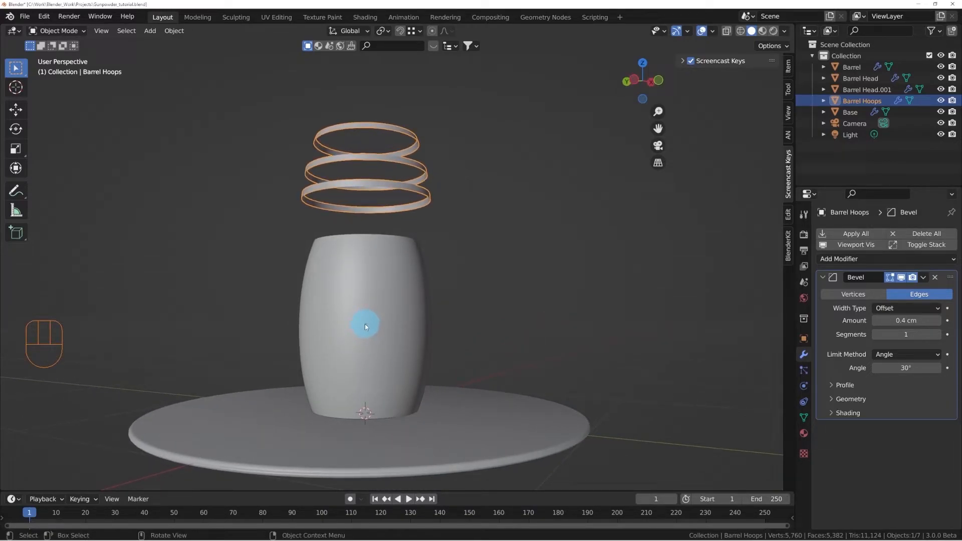
middle_click_drag(368, 328, 372, 309)
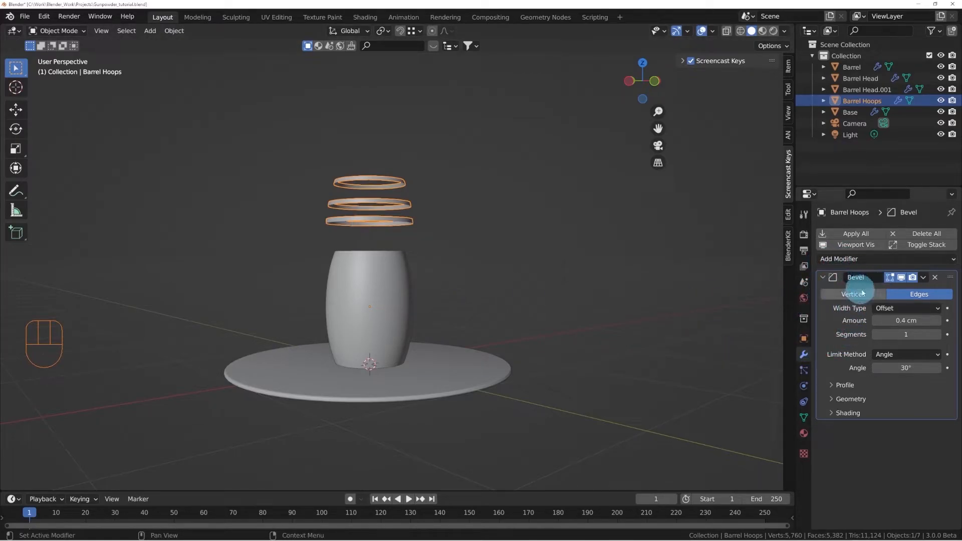
scroll(375, 274, "up", 5)
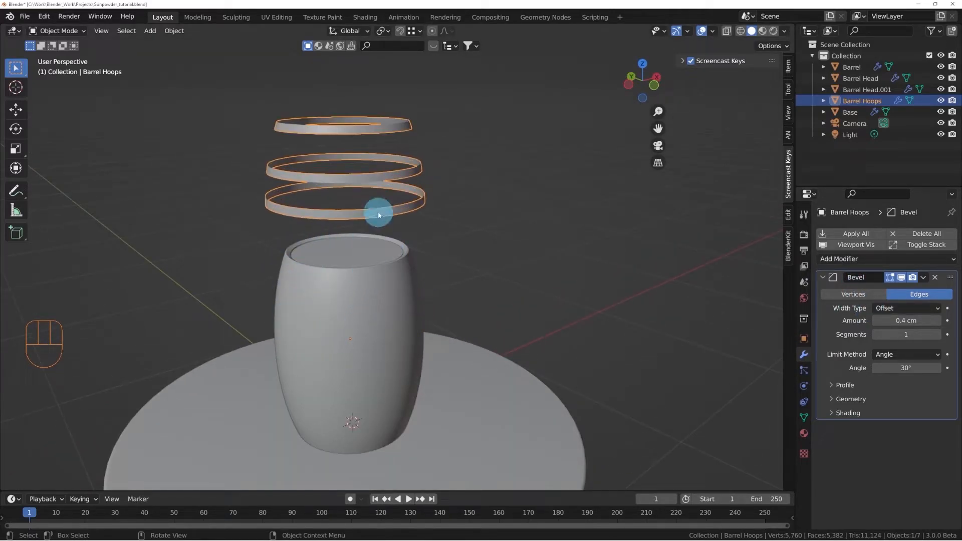
middle_click_drag(349, 296, 347, 294)
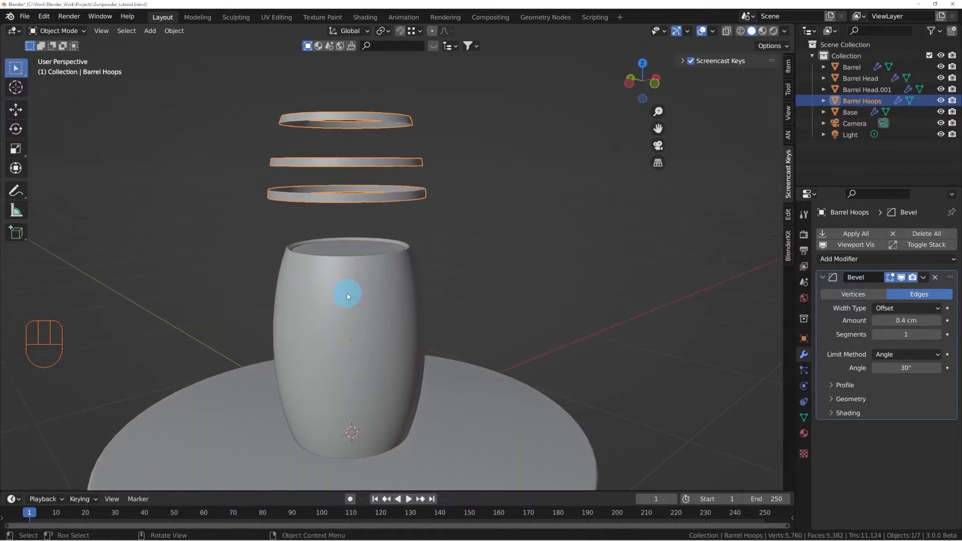
left_click(935, 277)
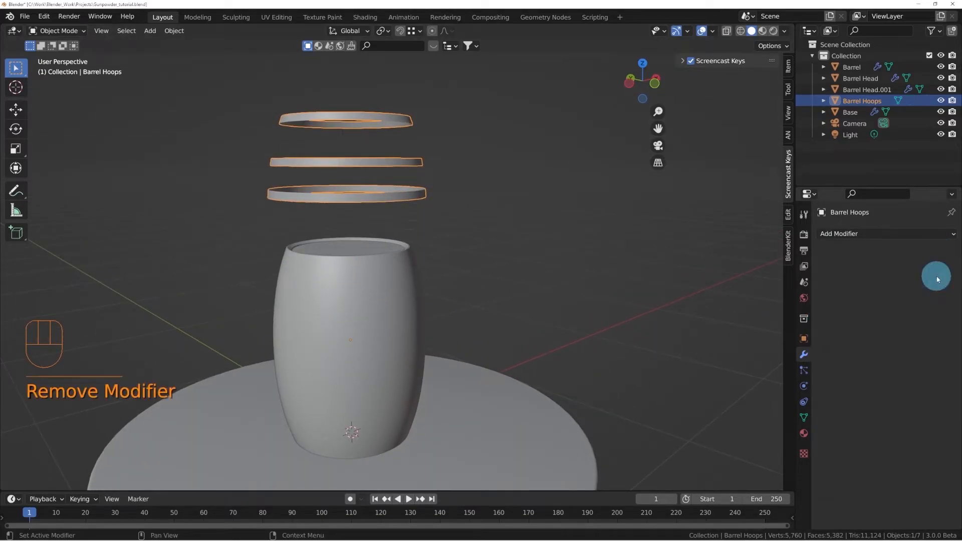
- Add a Mirror modifier to Barrel Hoops and enable its Z axis as well
middle_click_drag(560, 331, 533, 315)
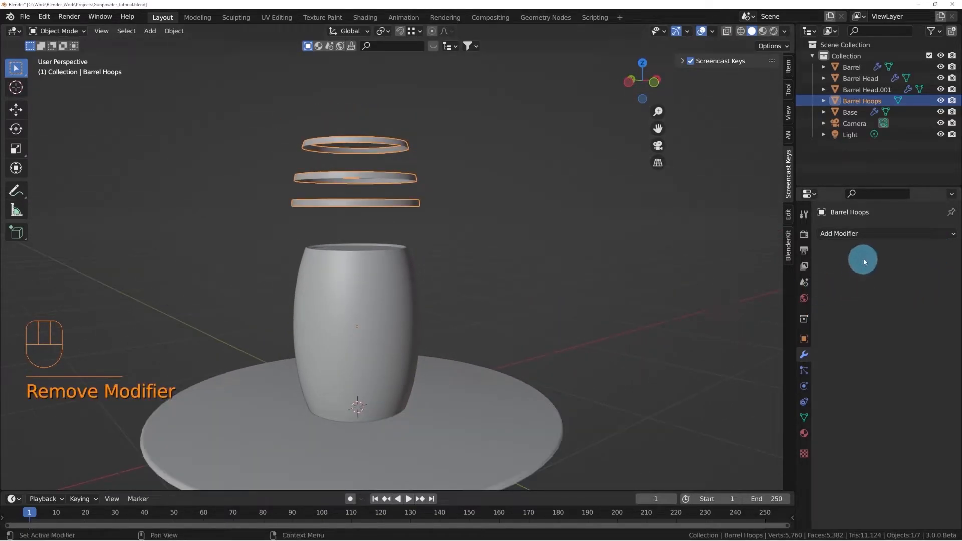
left_click(866, 238)
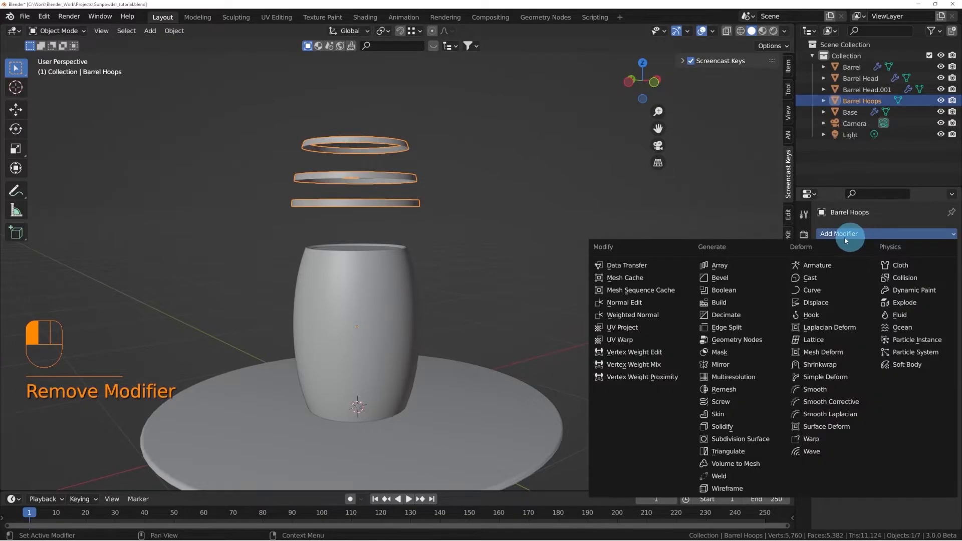
left_click(742, 363)
middle_click_drag(738, 360, 563, 284)
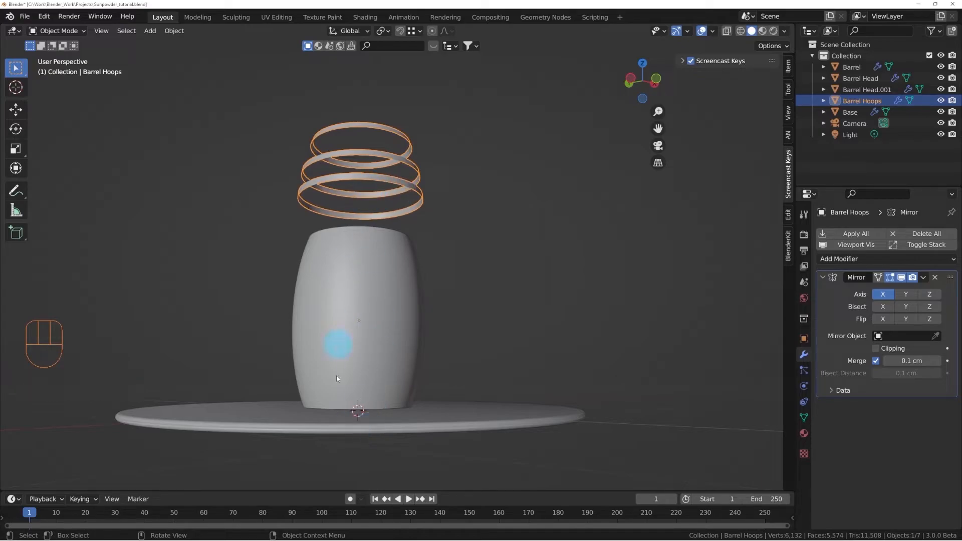
left_click(928, 294)
middle_click_drag(630, 303, 575, 294)
scroll(575, 294, "down", 4)
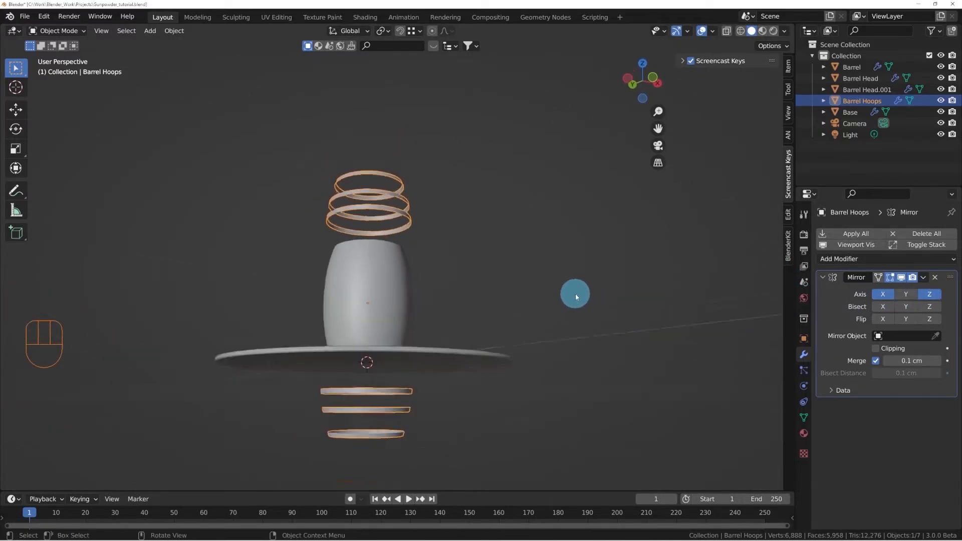
- In Edit Mode, move all of the Barrel Hoops geometry by -50 cm along Z onto the barrel, and deselect everything in Object Mode
middle_click_drag(469, 334, 444, 353)
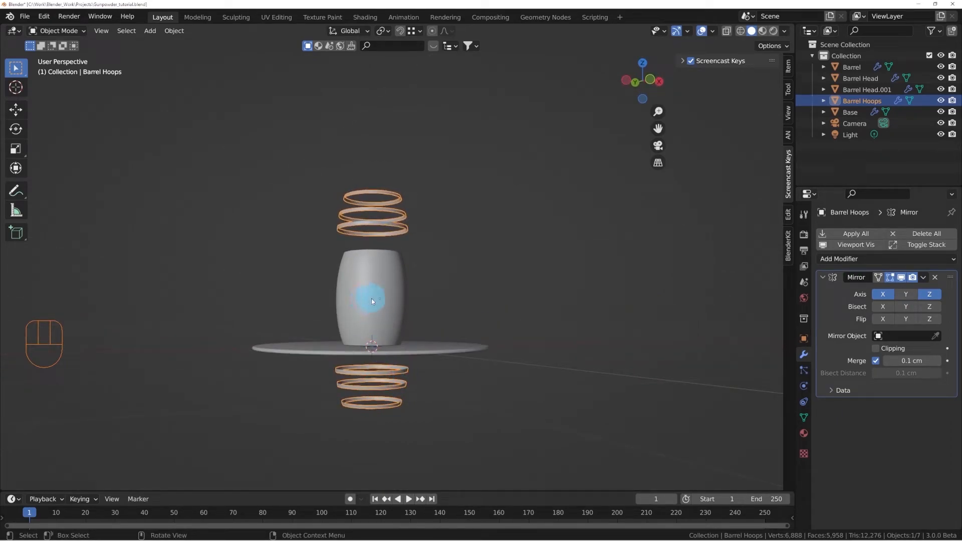
middle_click_drag(391, 299, 398, 290)
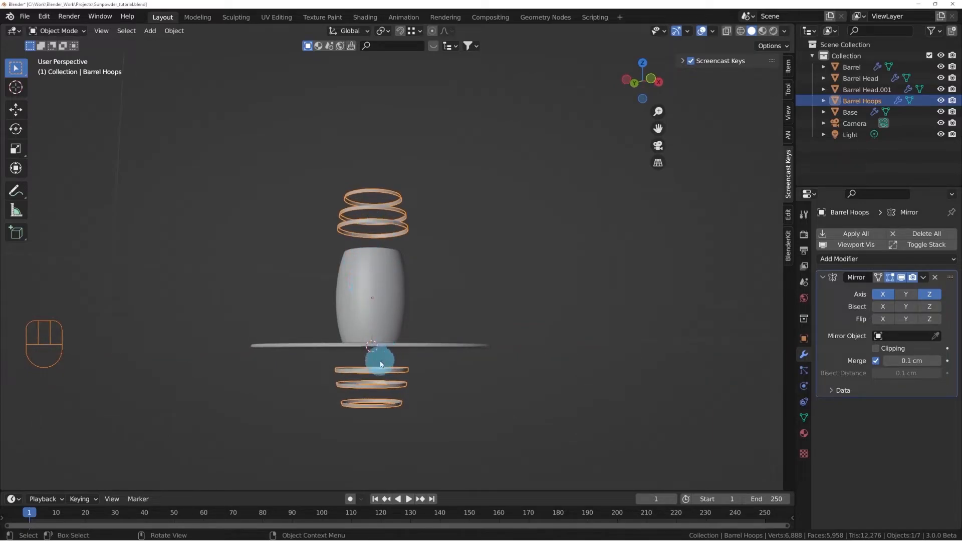
middle_click_drag(369, 328, 379, 260)
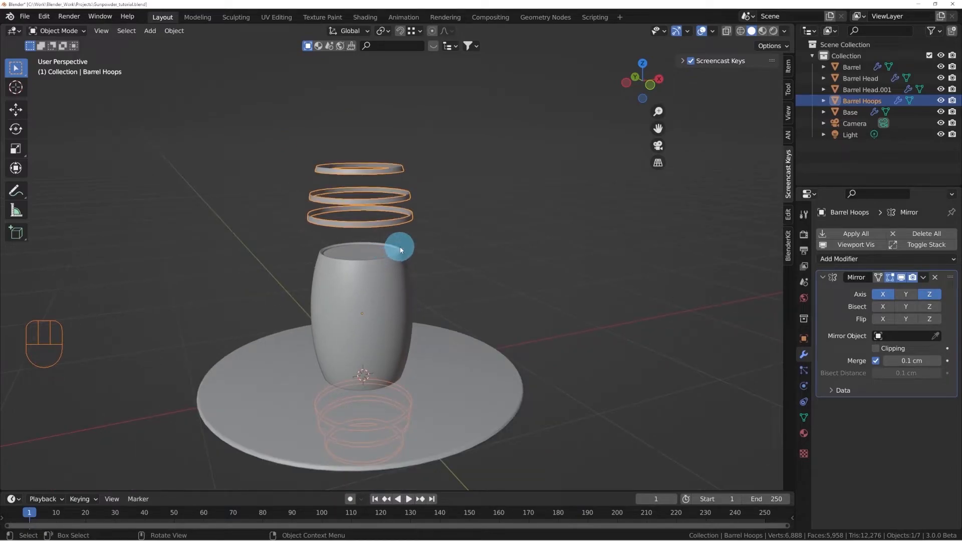
key("Tab")
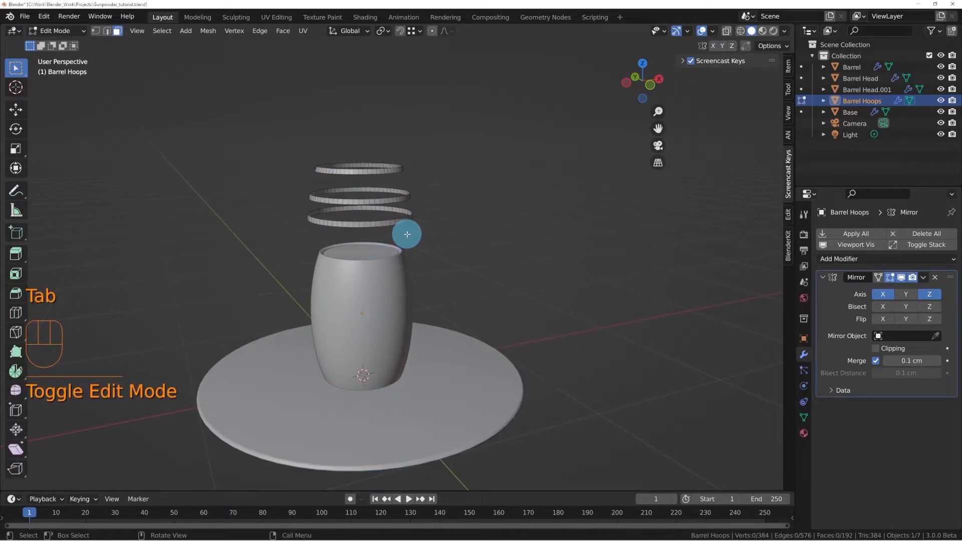
key("a")
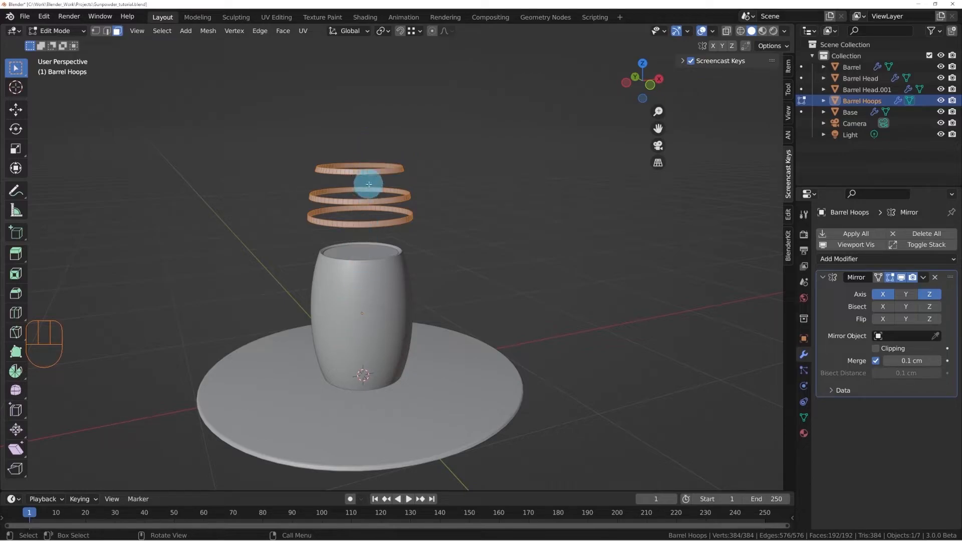
key("g")
type("z")
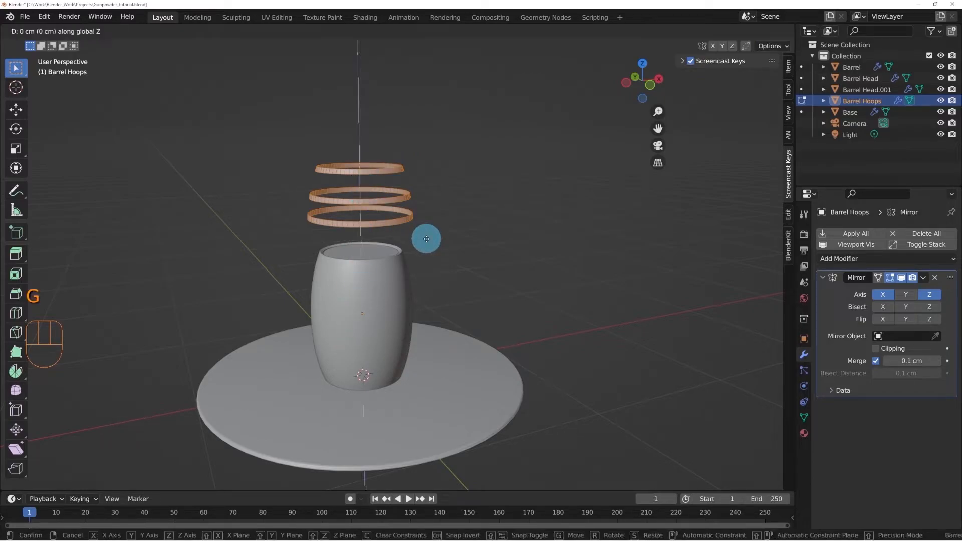
type("-50")
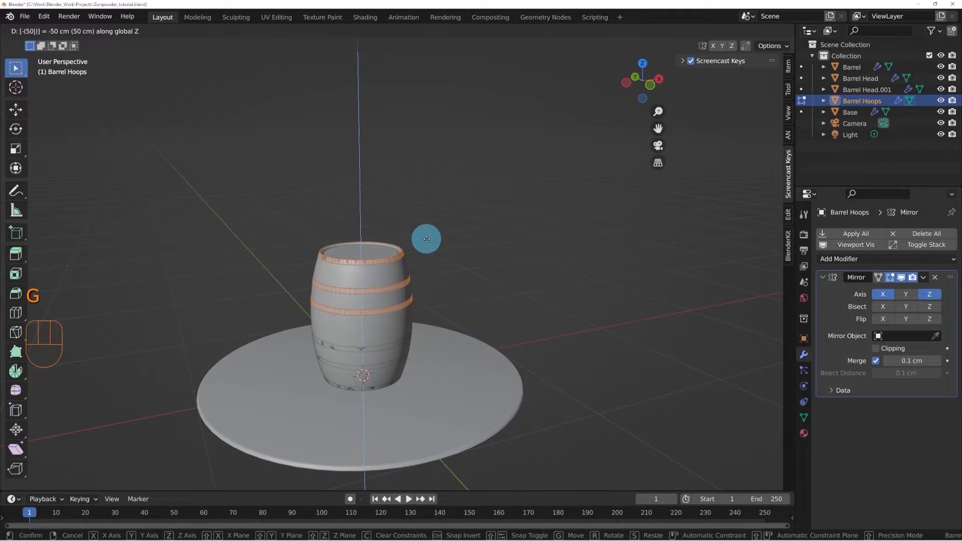
left_click(426, 239)
middle_click_drag(440, 223, 389, 282)
key("Tab")
key("alt+a")
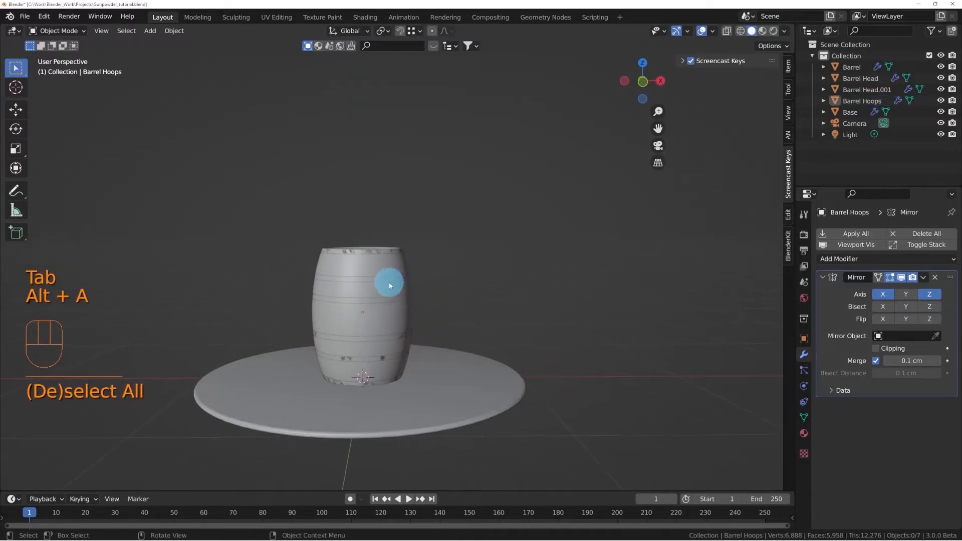
- Examine how the hoops sit against the barrel surface and rim, ending with Barrel Hoops selected
scroll(389, 282, "up", 5)
middle_click_drag(350, 240, 308, 275)
middle_click_drag(244, 274, 329, 271)
scroll(320, 233, "down", 3)
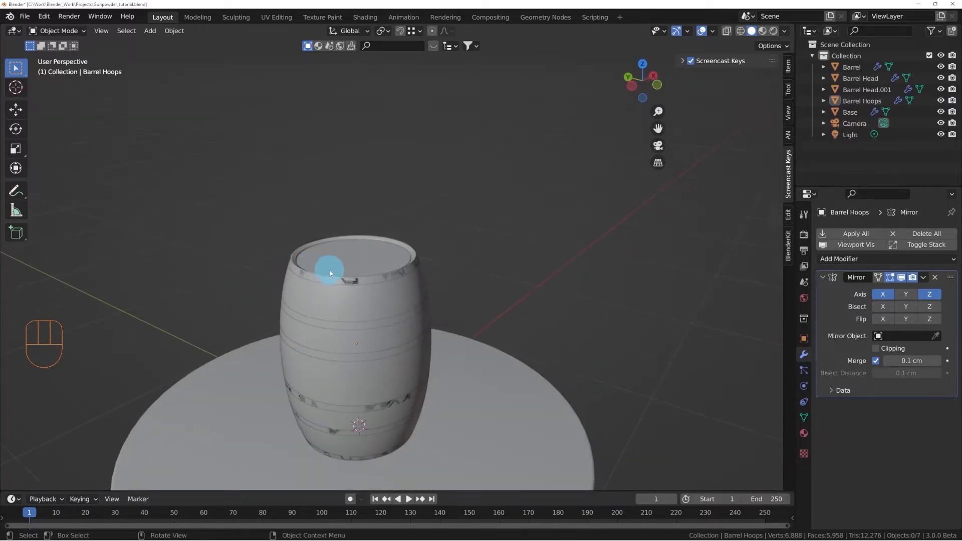
scroll(332, 273, "up", 4)
middle_click_drag(230, 300, 287, 259)
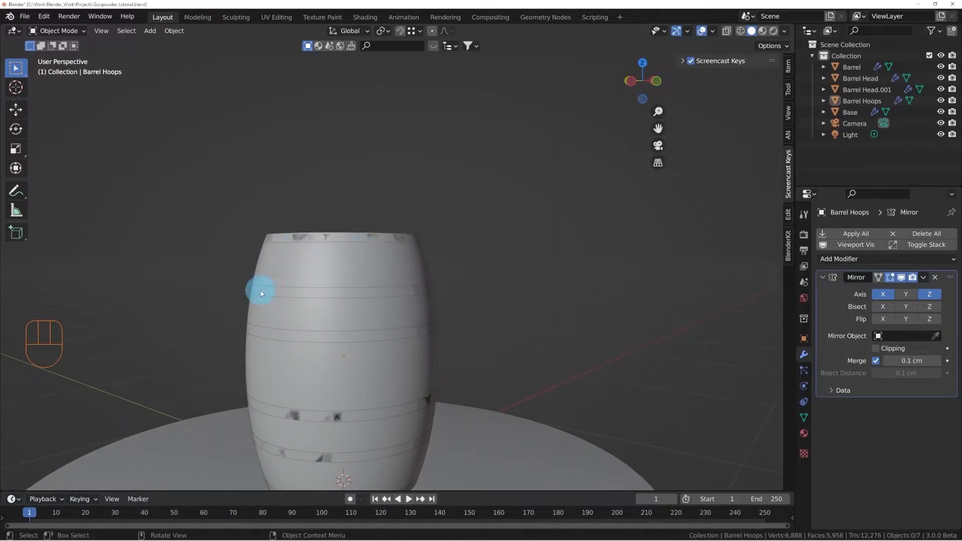
middle_click_drag(422, 327, 332, 275)
scroll(339, 280, "up", 3)
left_click(328, 284)
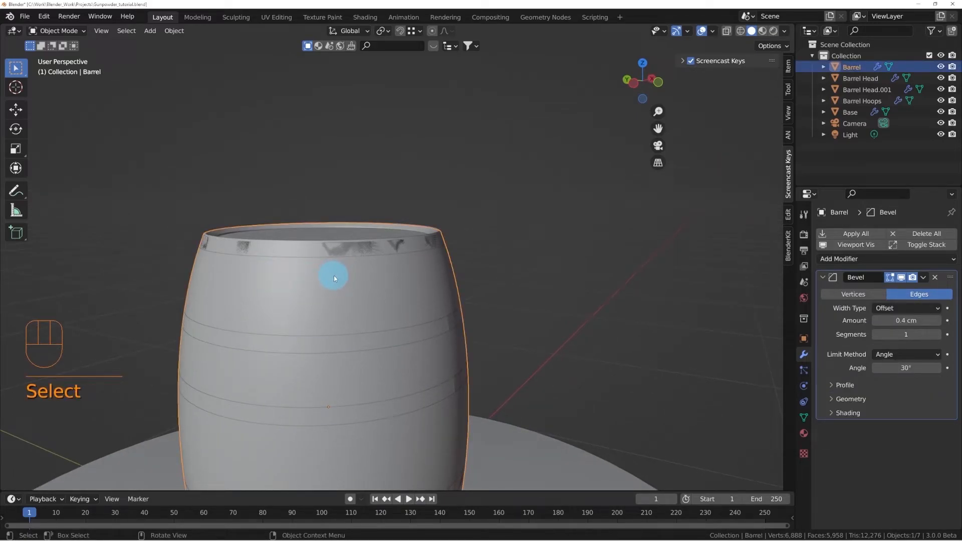
left_click(346, 256)
middle_click_drag(369, 258, 393, 253)
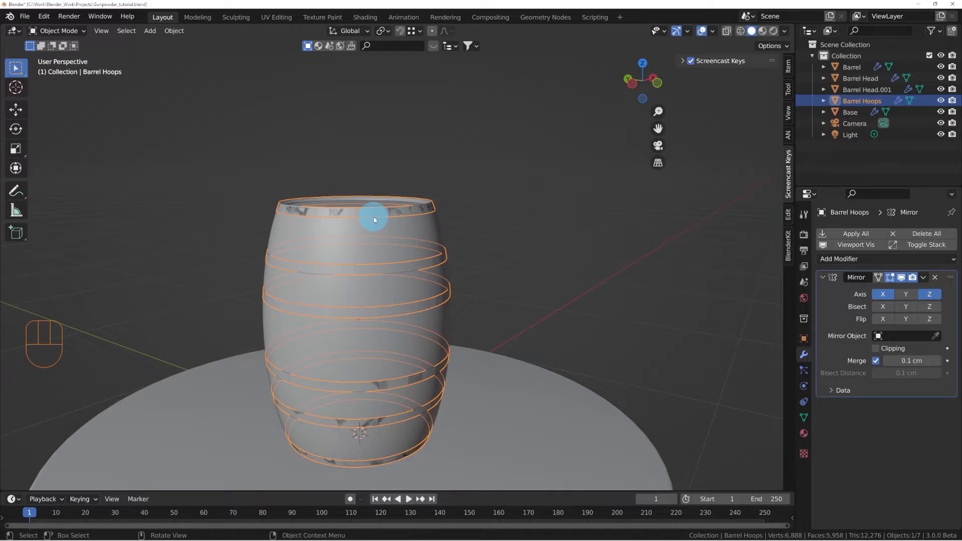
- Isolate Barrel Hoops in local view, inspect the thin hoop surfaces, and return to the full scene
key("KP_Divide")
middle_click_drag(404, 214, 390, 178)
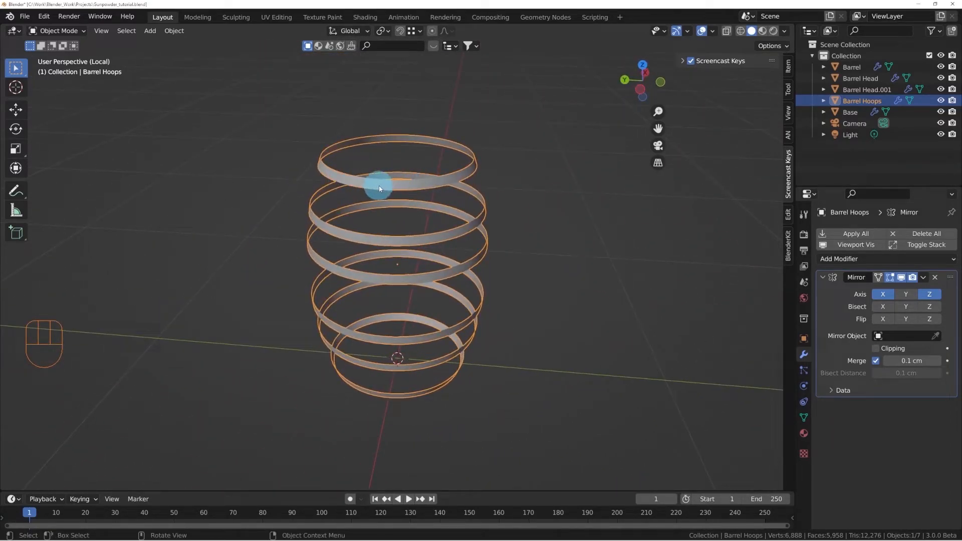
middle_click_drag(402, 192, 414, 186)
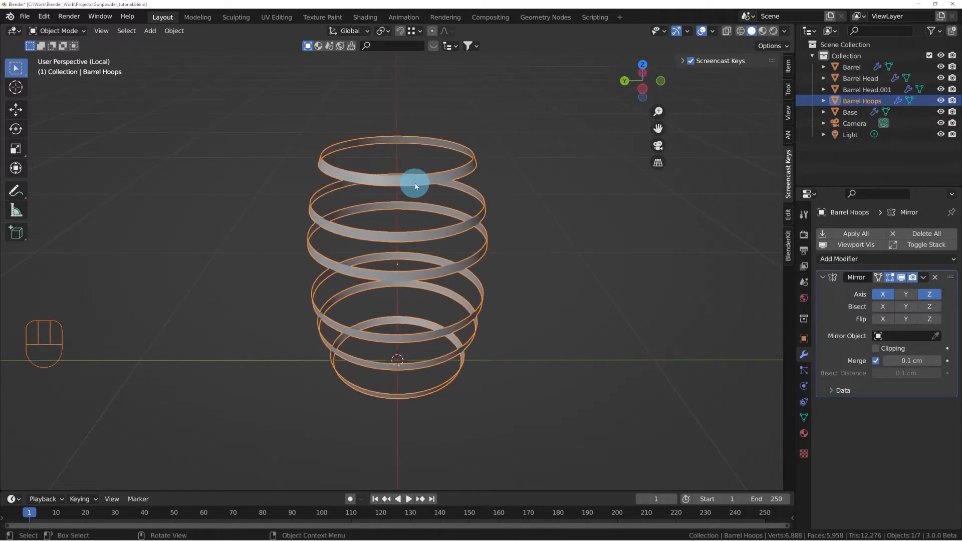
key("KP_Divide")
- Select the Barrel Hoops object and add a Solidify modifier to it
left_click(387, 228)
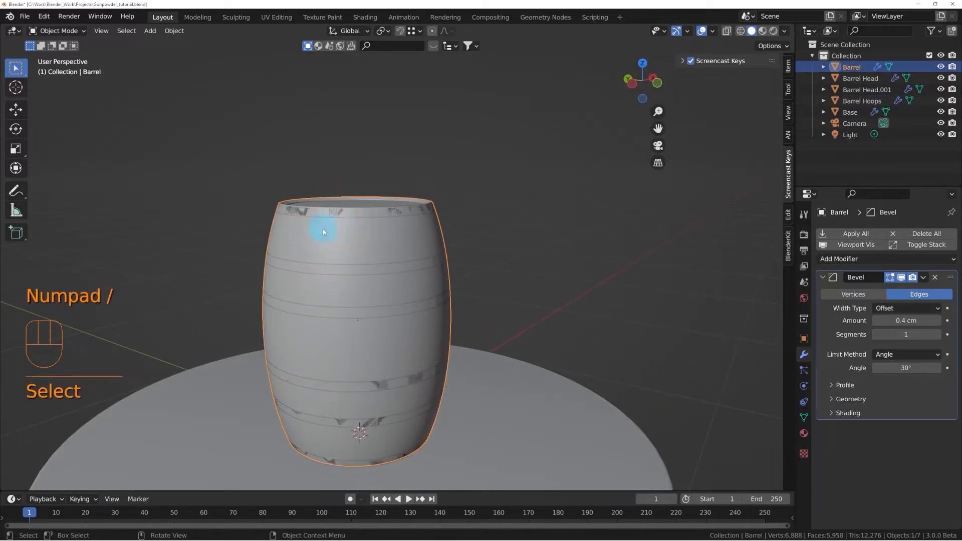
left_click(363, 219)
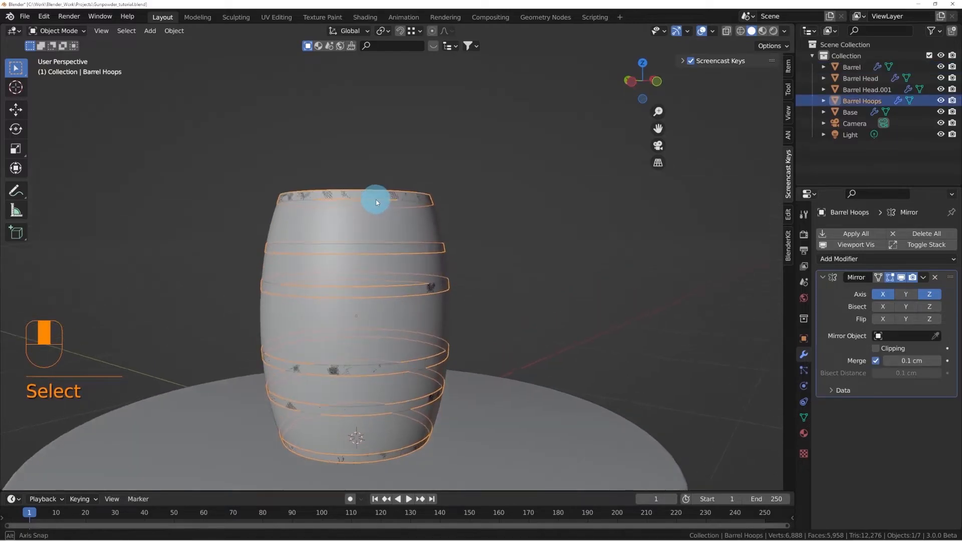
scroll(363, 218, "up", 3)
middle_click_drag(363, 216, 374, 251)
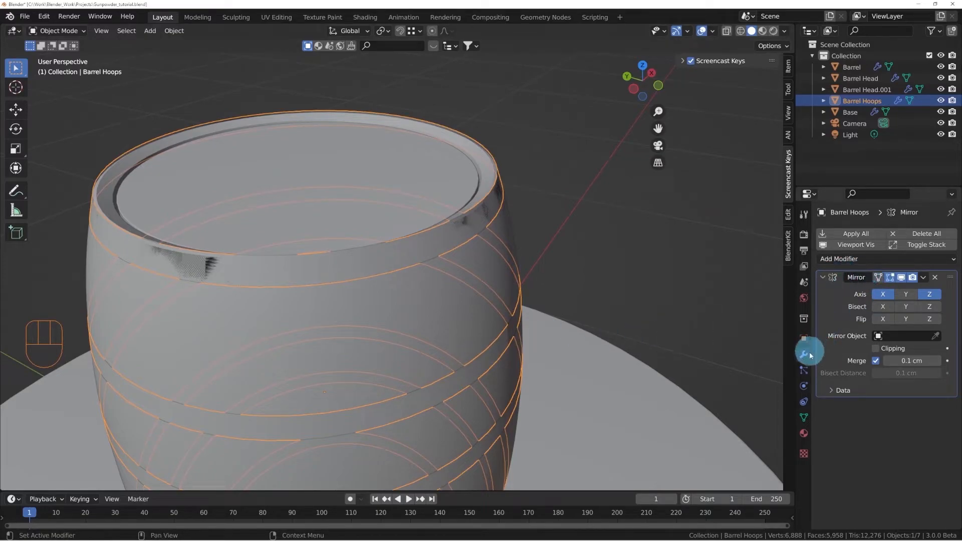
left_click(873, 259)
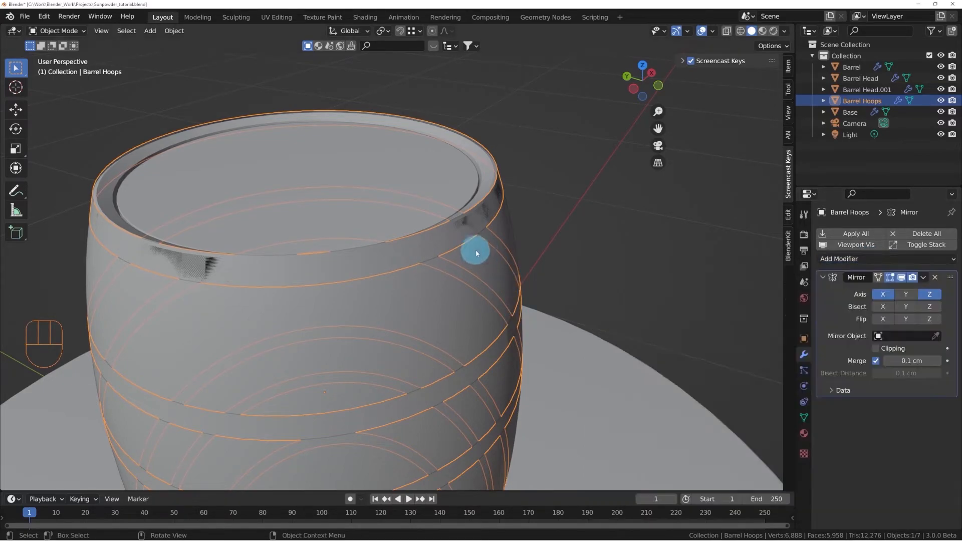
left_click(879, 264)
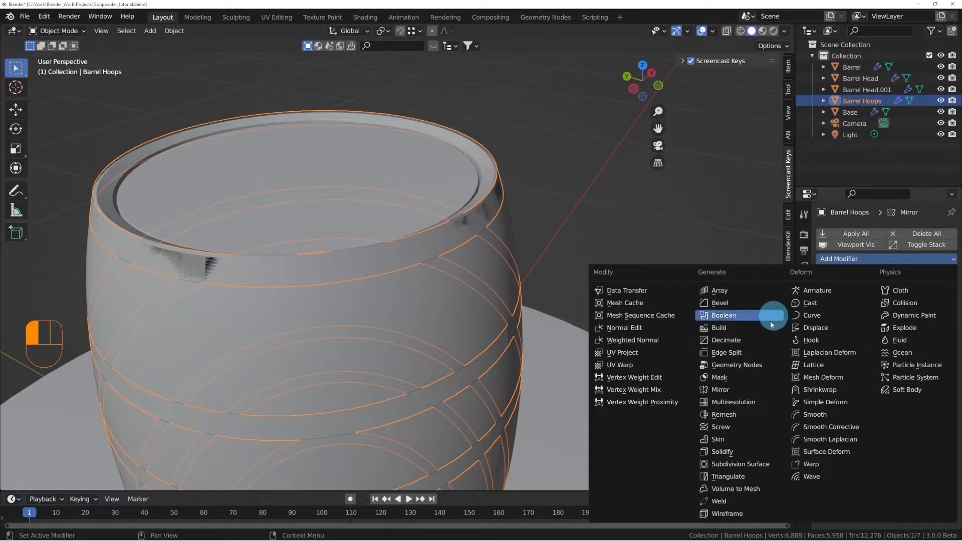
left_click(719, 444)
middle_click_drag(720, 444, 564, 317)
scroll(876, 411, "down", 3)
scroll(874, 441, "down", 2)
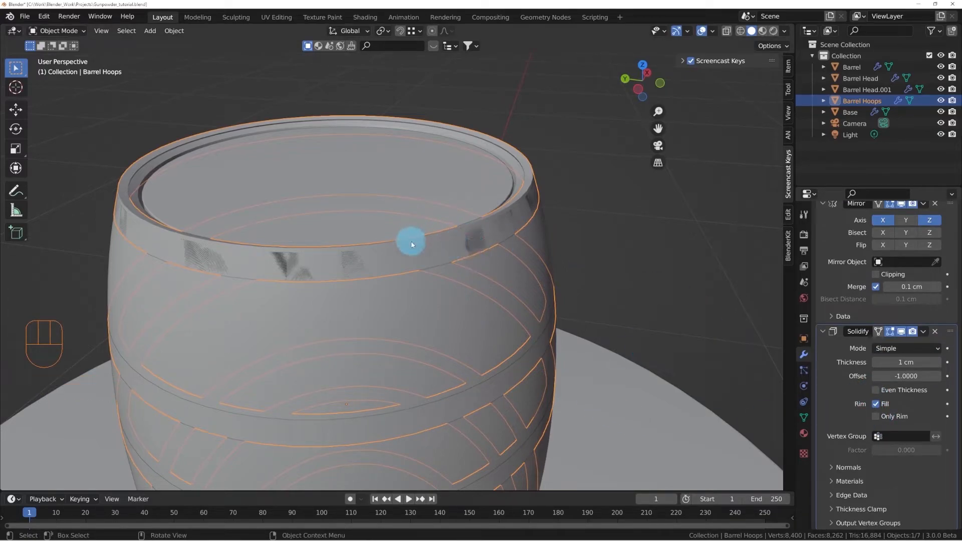
- Set the Solidify offset to 1 on Barrel Hoops and check the hoops around the rim
left_click_drag(898, 380, 942, 370)
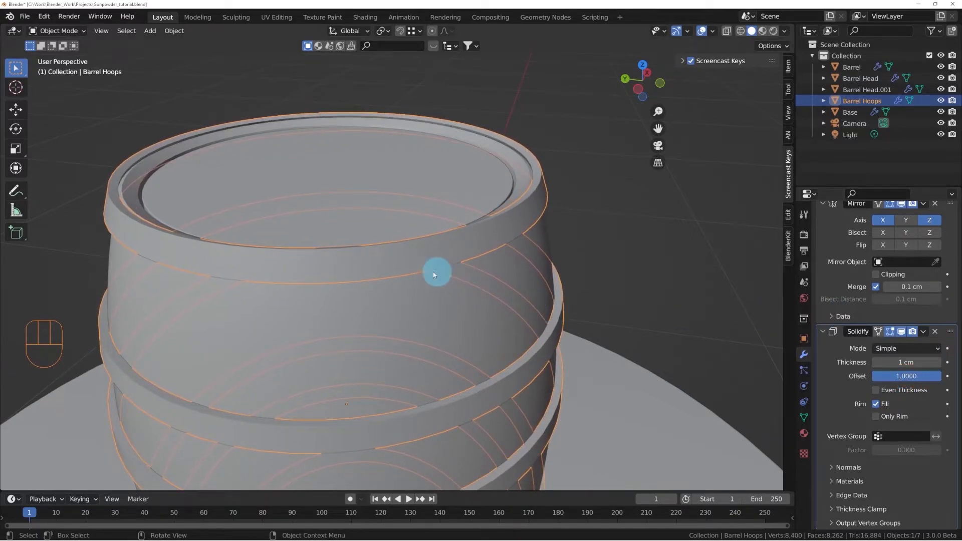
middle_click_drag(445, 276, 376, 254)
middle_click_drag(387, 186, 491, 162)
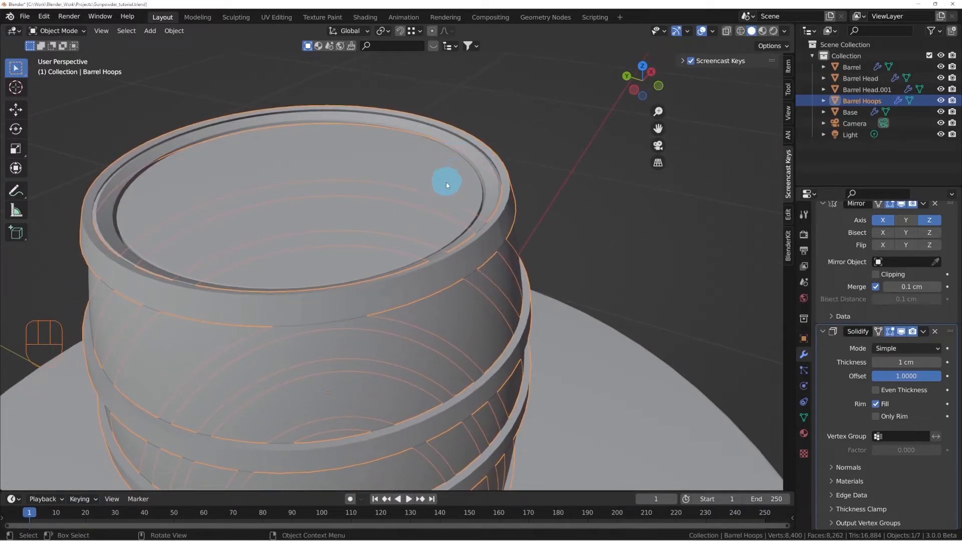
middle_click_drag(501, 184, 498, 167)
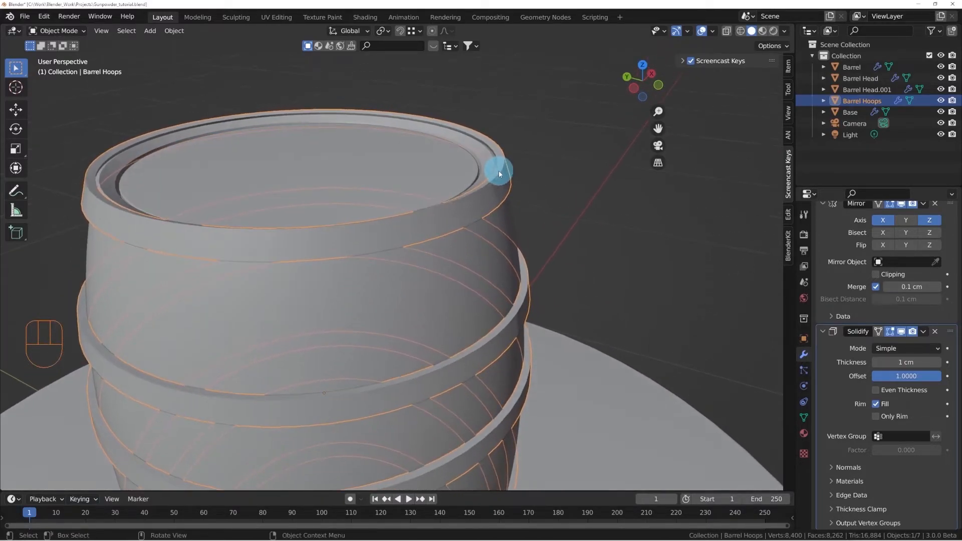
- Set the Solidify thickness of Barrel Hoops to 0.2 cm
left_click(904, 363)
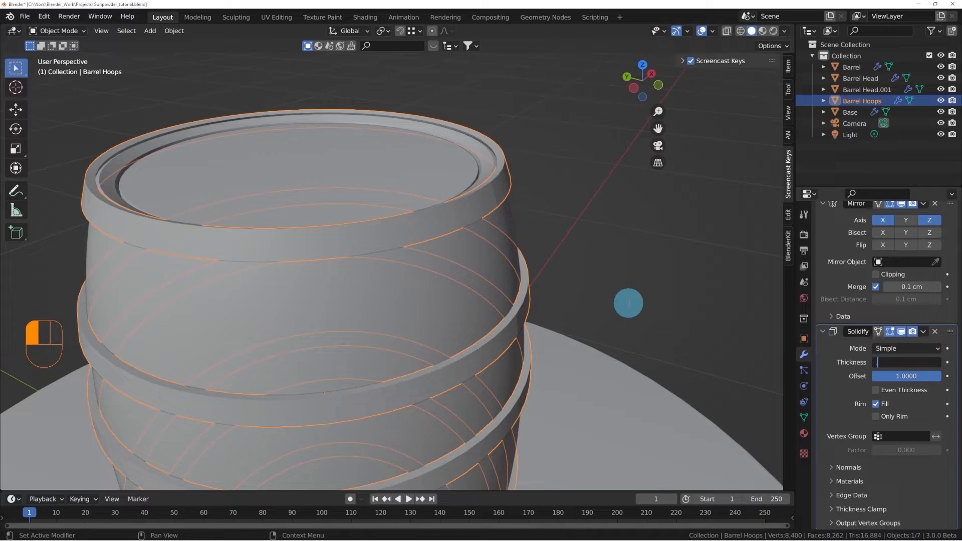
type(".2")
key("Return")
- Deselect everything and examine the hoops' thickness against the barrel from several angles and distances
middle_click_drag(468, 221, 438, 262)
key("alt+a")
scroll(465, 213, "down", 6)
scroll(381, 266, "up", 6)
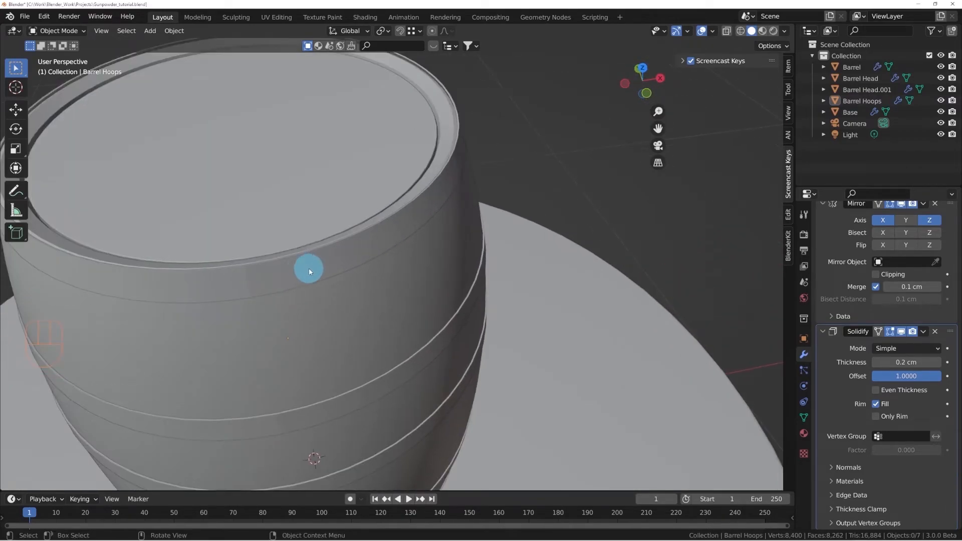
middle_click_drag(308, 268, 369, 256)
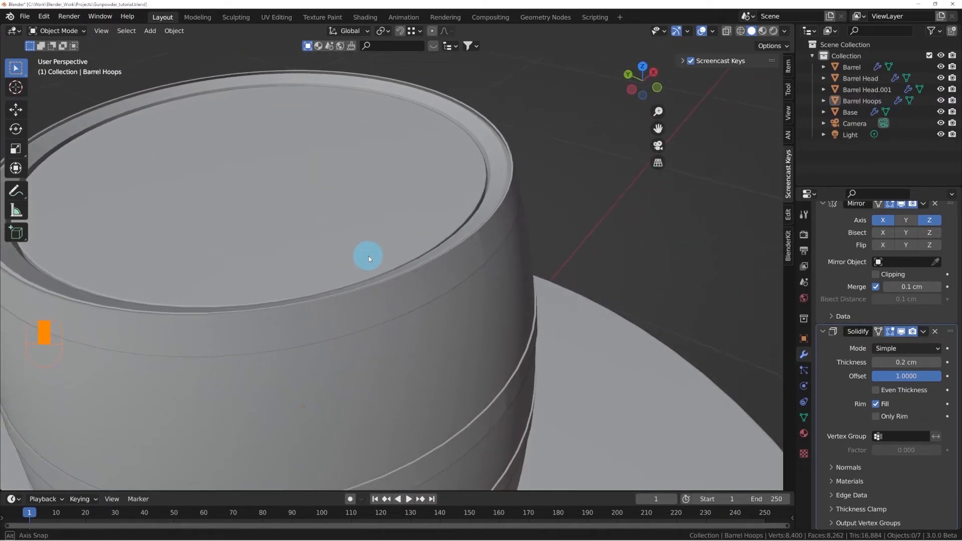
scroll(369, 253, "down", 3)
middle_click_drag(385, 332, 351, 217)
scroll(361, 260, "down", 3)
scroll(423, 302, "up", 4)
scroll(354, 270, "up", 2)
scroll(264, 208, "down", 4)
scroll(350, 217, "up", 3)
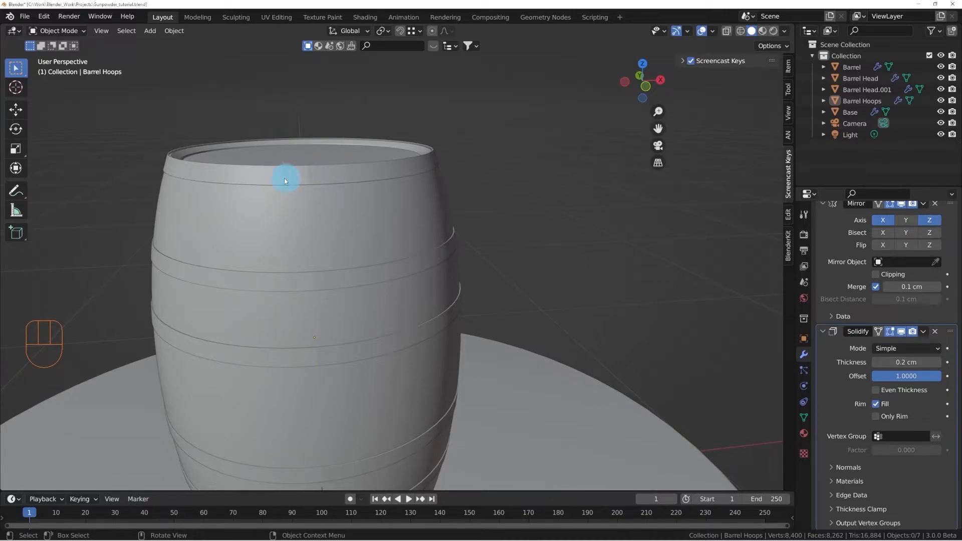
middle_click_drag(294, 176, 296, 202)
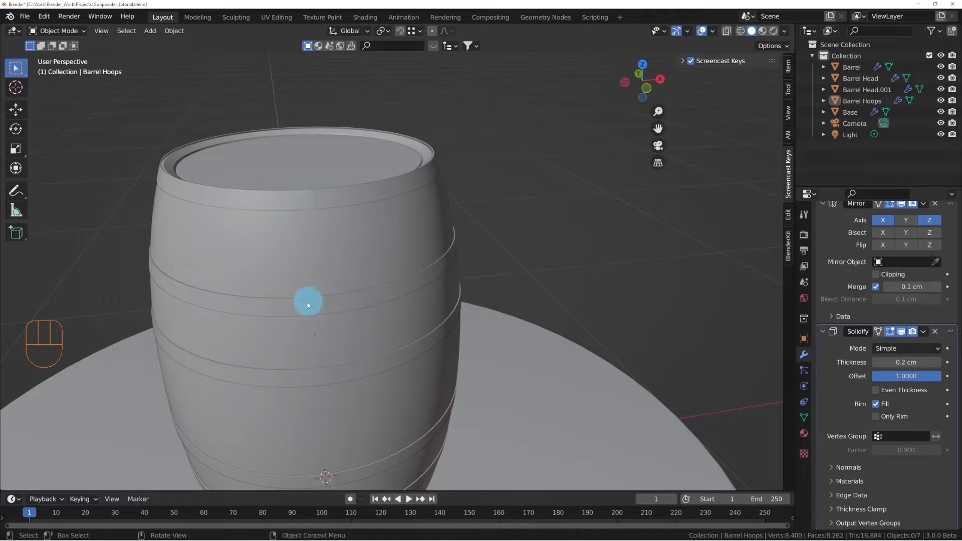
middle_click_drag(313, 365, 307, 333)
scroll(311, 276, "down", 2)
scroll(330, 282, "up", 1)
middle_click_drag(365, 204, 366, 250)
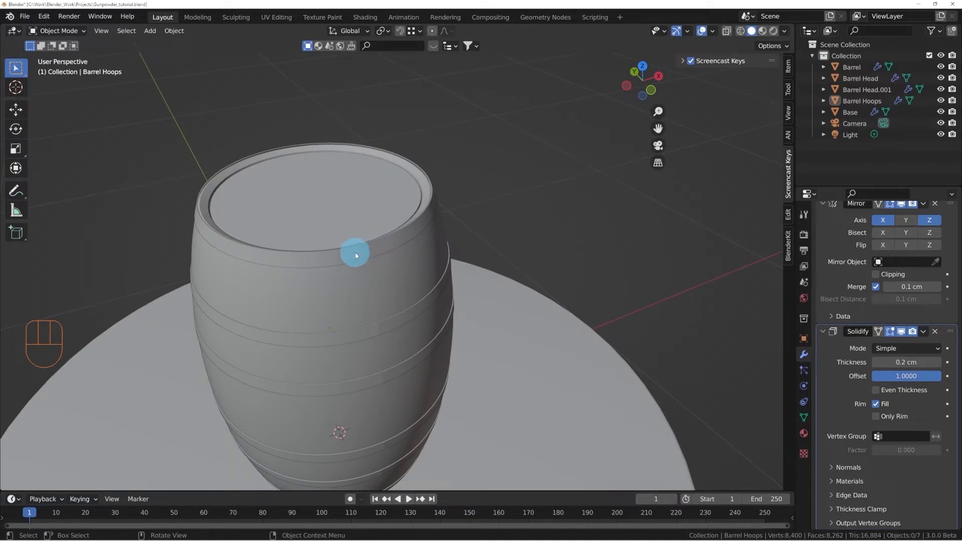
- Select Barrel Hoops and open its mesh in Edit Mode, inspecting the top hoop at the barrel rim
left_click(362, 253)
middle_click_drag(393, 243, 381, 224)
scroll(337, 236, "up", 4)
key("Tab")
scroll(350, 236, "down", 4)
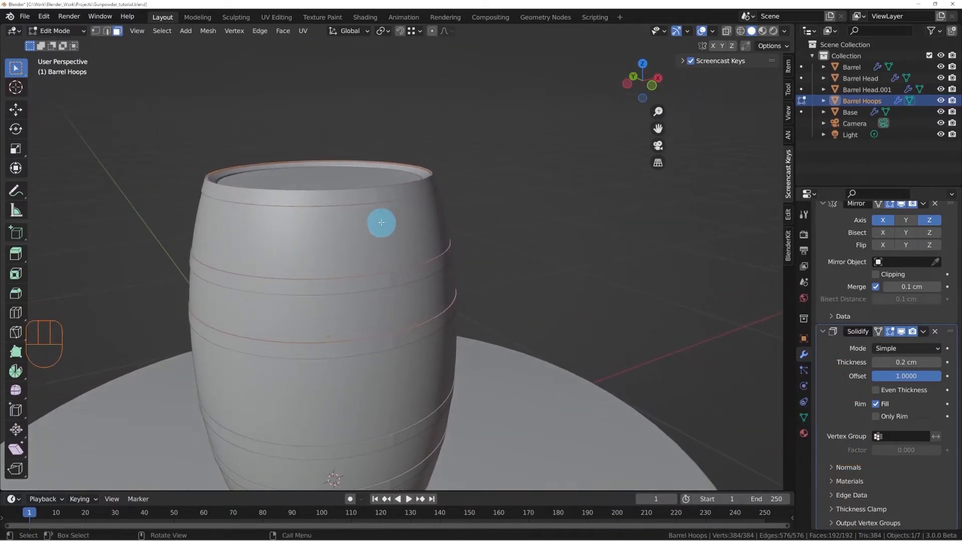
scroll(380, 196, "up", 2)
middle_click_drag(365, 170, 371, 210)
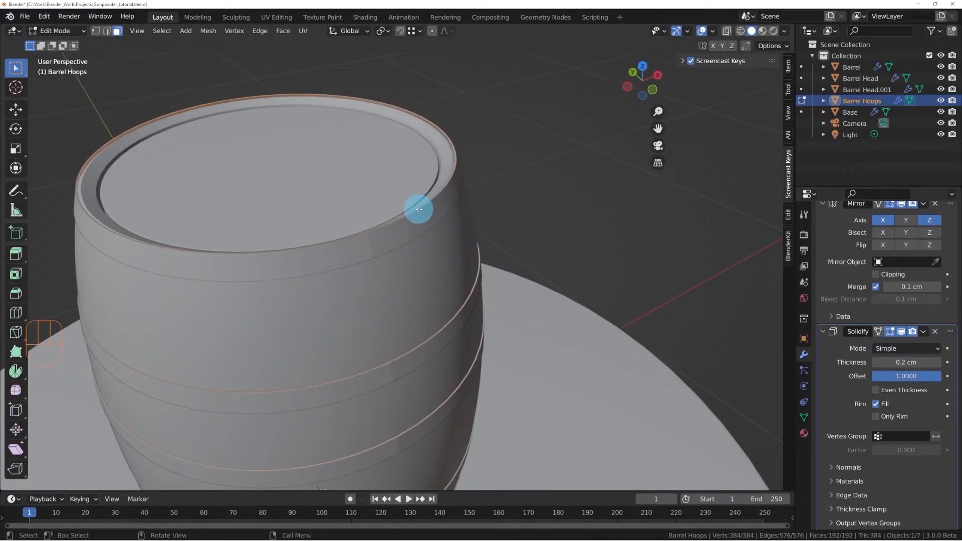
middle_click_drag(413, 208, 476, 187)
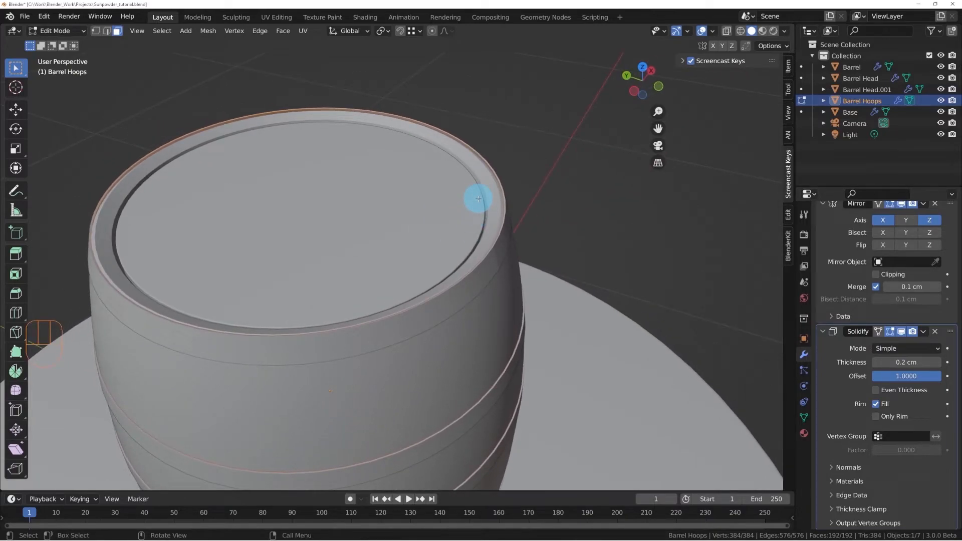
- Isolate Barrel Hoops in local view and examine the inner and outer faces of the solidified hoops
key("KP_Divide")
middle_click_drag(477, 200, 414, 247)
scroll(482, 106, "up", 4)
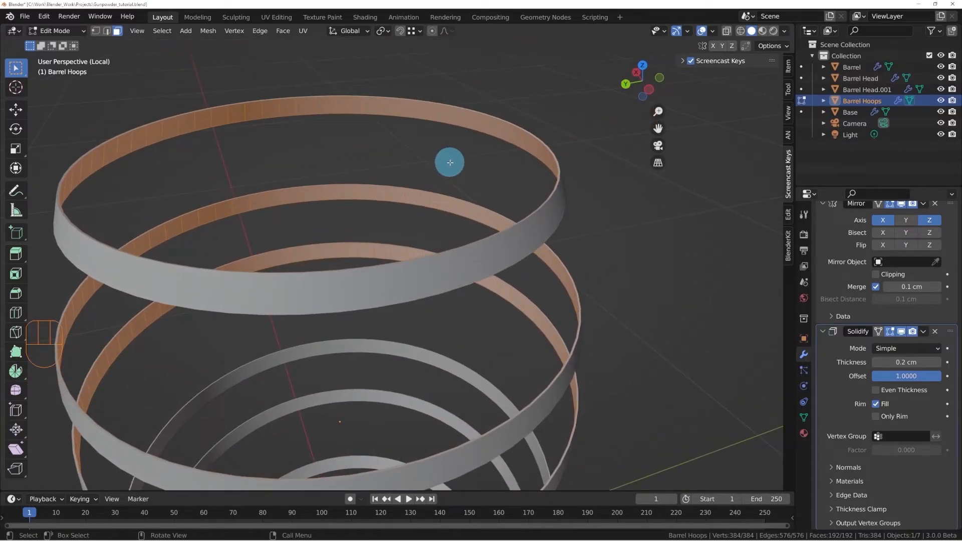
middle_click_drag(498, 111, 457, 215)
middle_click_drag(356, 234, 487, 191)
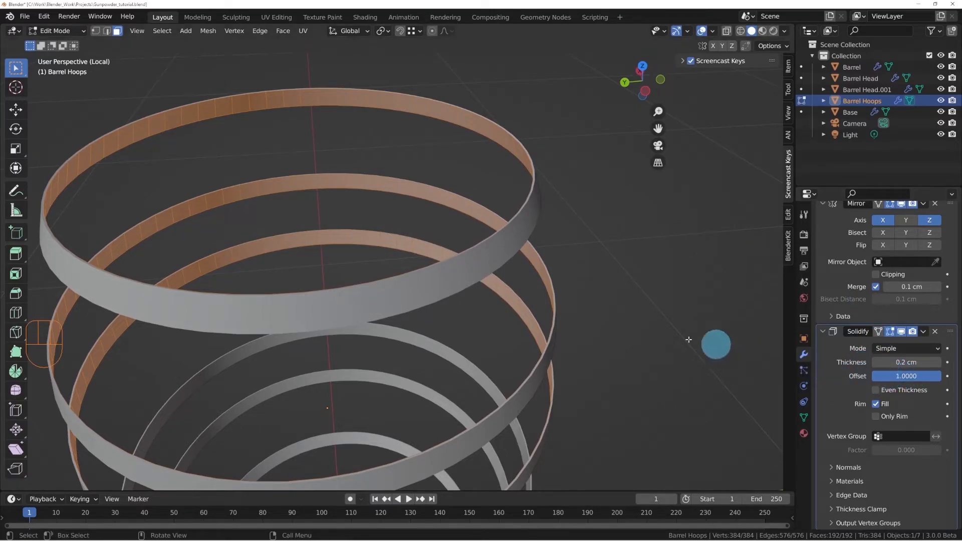
middle_click_drag(549, 257, 526, 241)
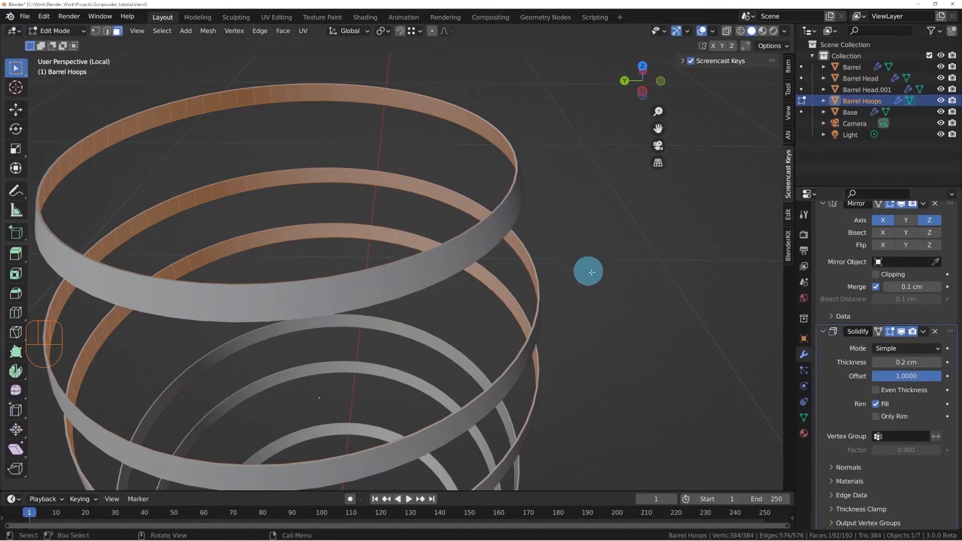
- Turn on the Solidify modifier's editing-cage display for Barrel Hoops and examine the overlapping faces on the hoops
left_click(880, 333)
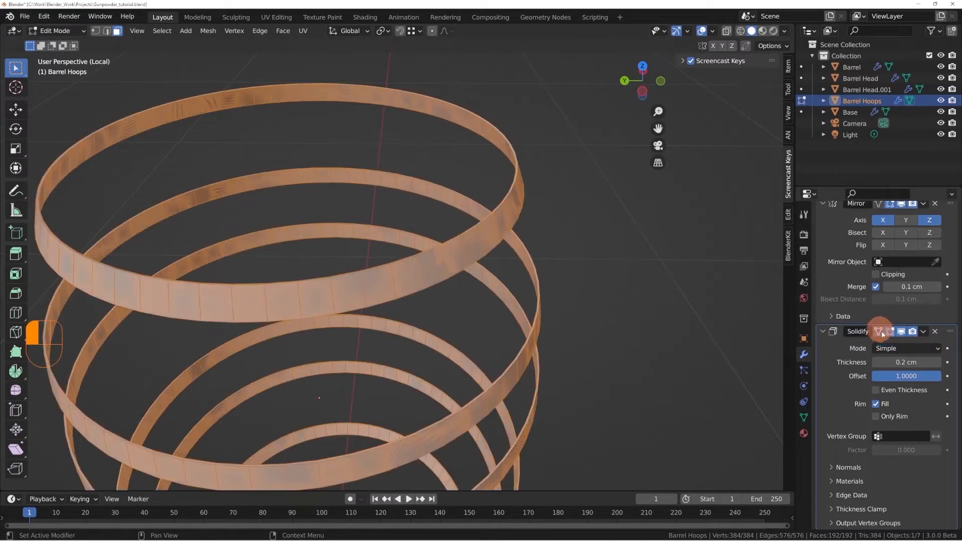
middle_click_drag(543, 232, 481, 194)
scroll(334, 191, "up", 3)
middle_click_drag(489, 231, 536, 203)
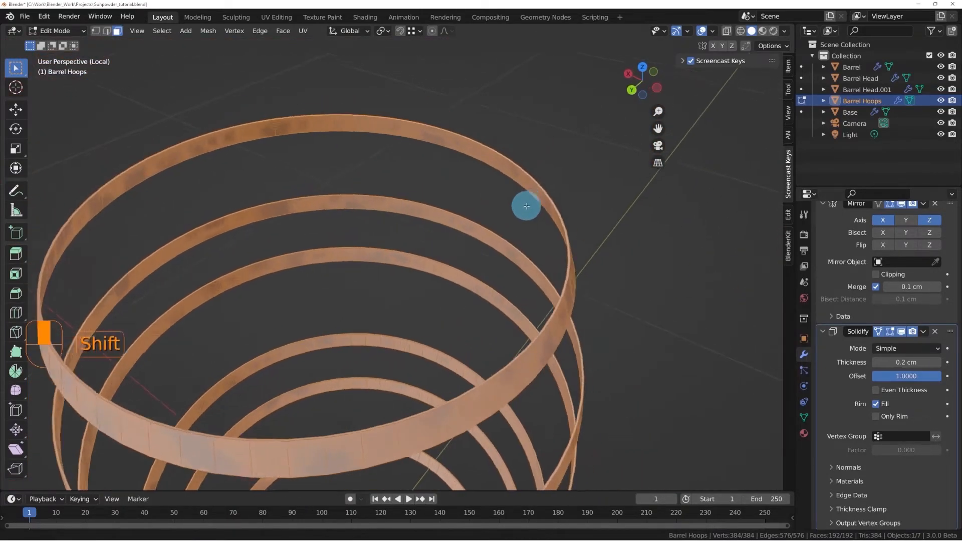
scroll(523, 197, "up", 3)
scroll(519, 194, "up", 3)
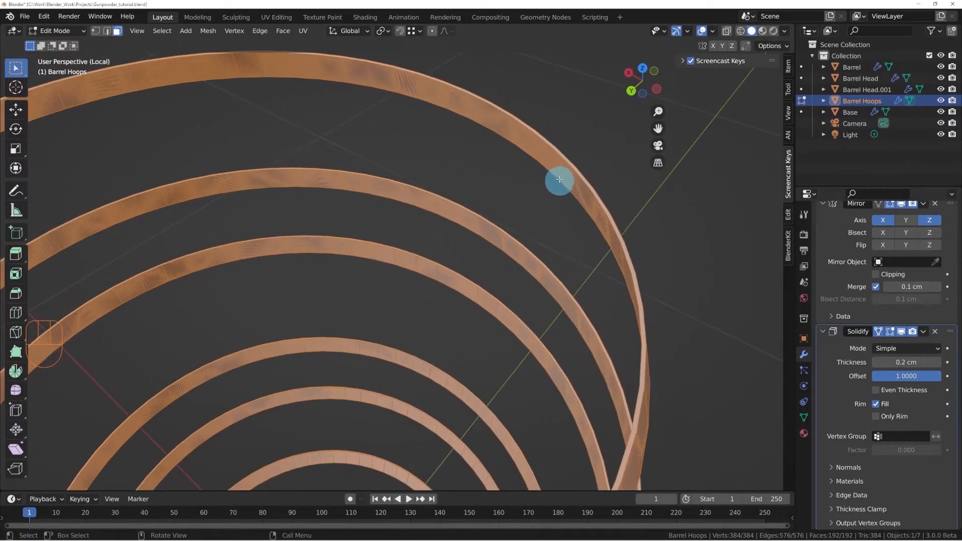
middle_click_drag(569, 175, 407, 237)
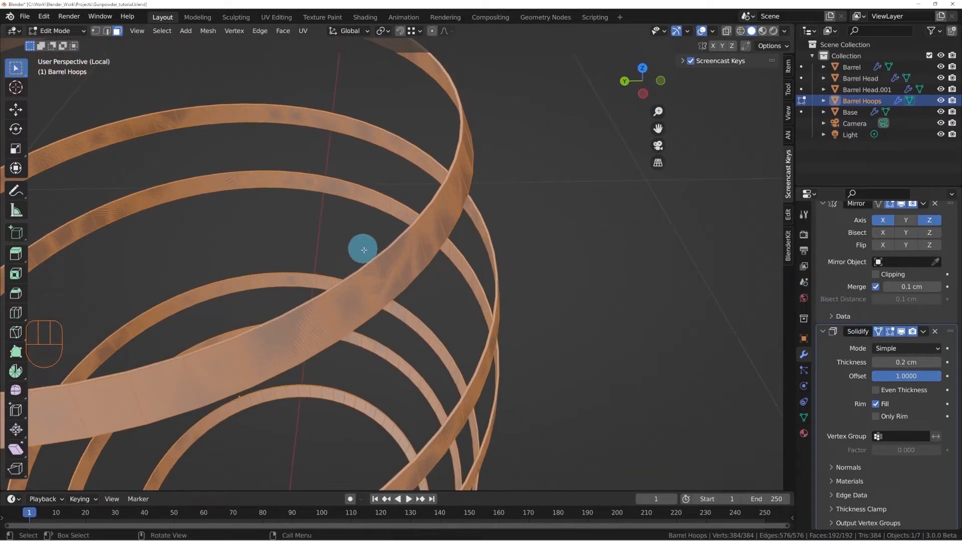
middle_click_drag(268, 284, 278, 259)
scroll(273, 263, "down", 4)
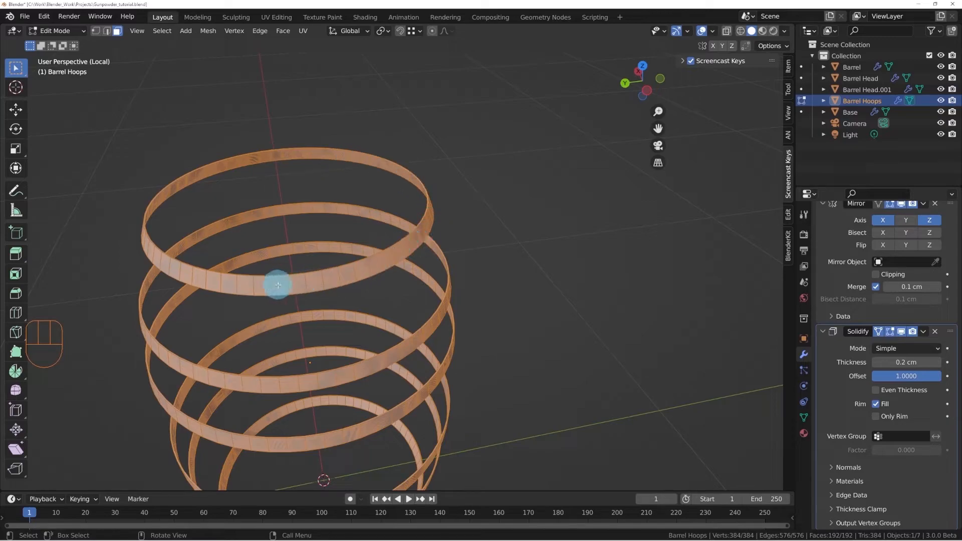
middle_click_drag(337, 285, 396, 285)
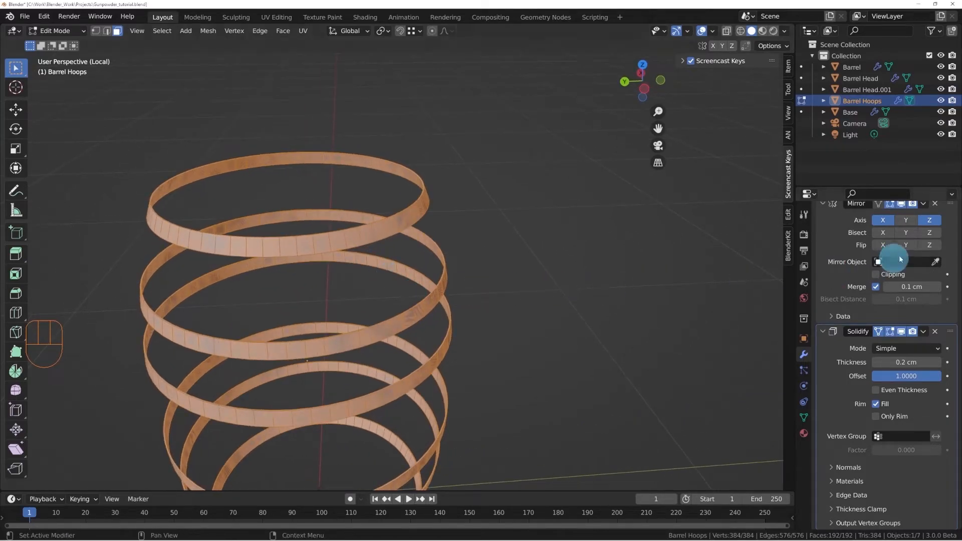
- Disable the Mirror modifier's X axis on Barrel Hoops, leaving only Z, and check the hoops for clean shading
scroll(899, 260, "up", 3)
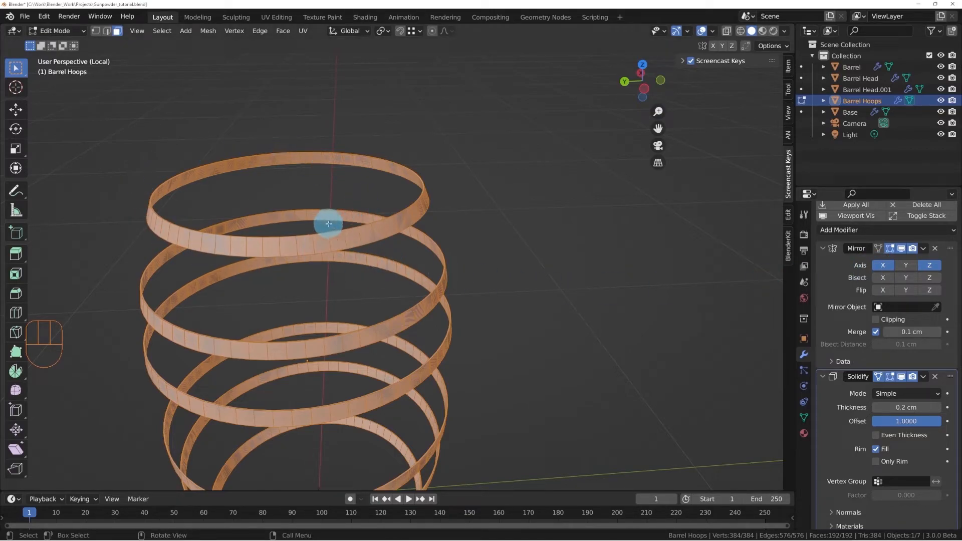
left_click(884, 267)
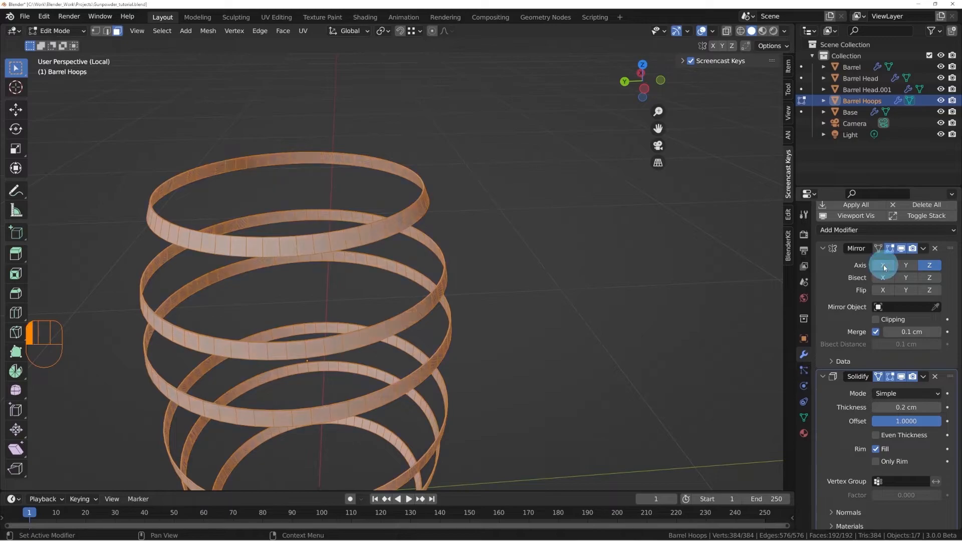
middle_click_drag(459, 251, 454, 212)
scroll(454, 220, "down", 1)
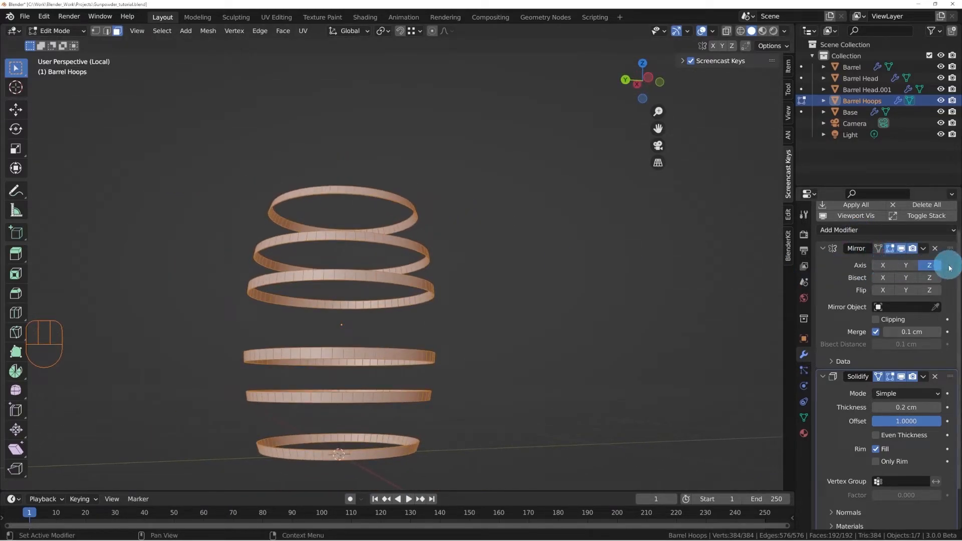
middle_click_drag(408, 221, 400, 273)
scroll(313, 221, "up", 2)
middle_click_drag(331, 209, 296, 304)
scroll(331, 283, "up", 2)
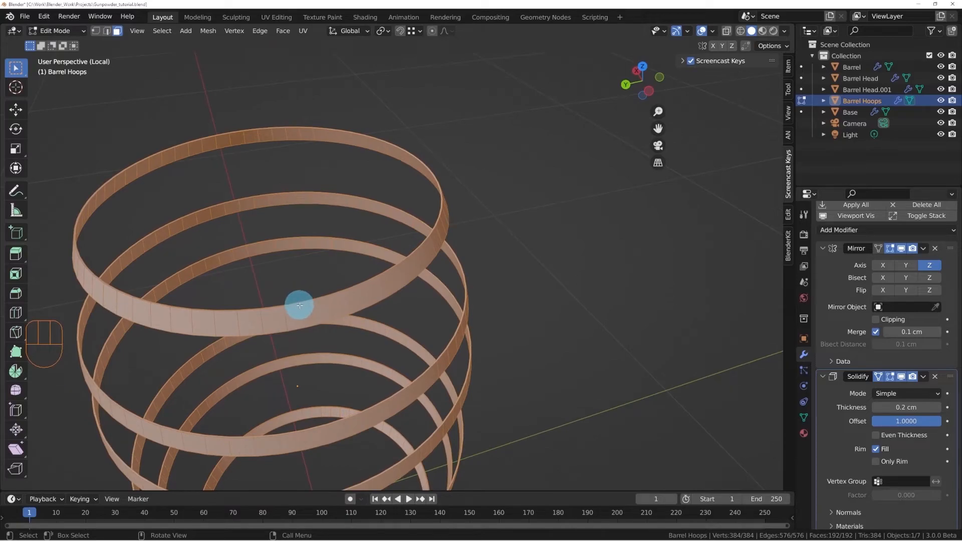
- In edge selection mode, select one vertical edge of the top hoop and rip it, leaving the ripped edge in place
left_click(107, 31)
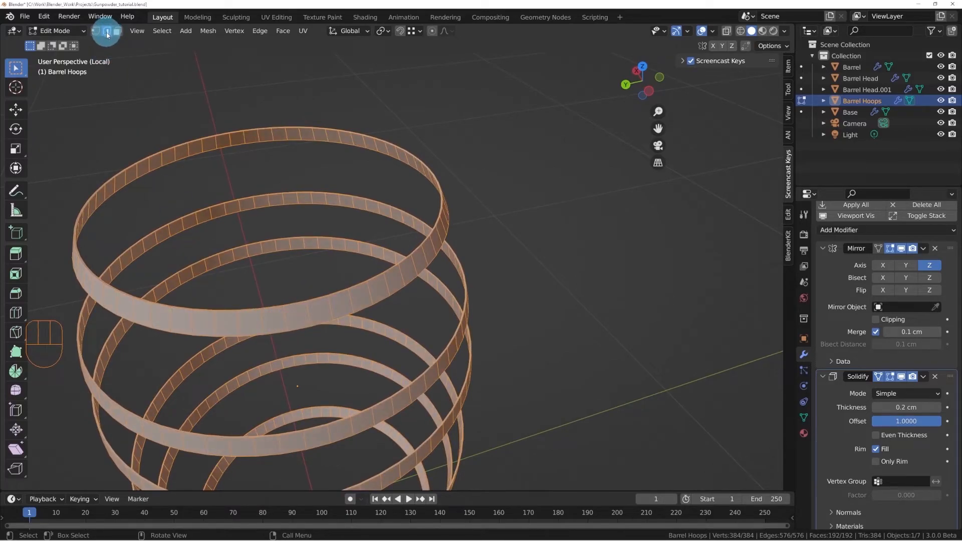
left_click(311, 318)
middle_click_drag(318, 322, 335, 311)
scroll(332, 311, "up", 3)
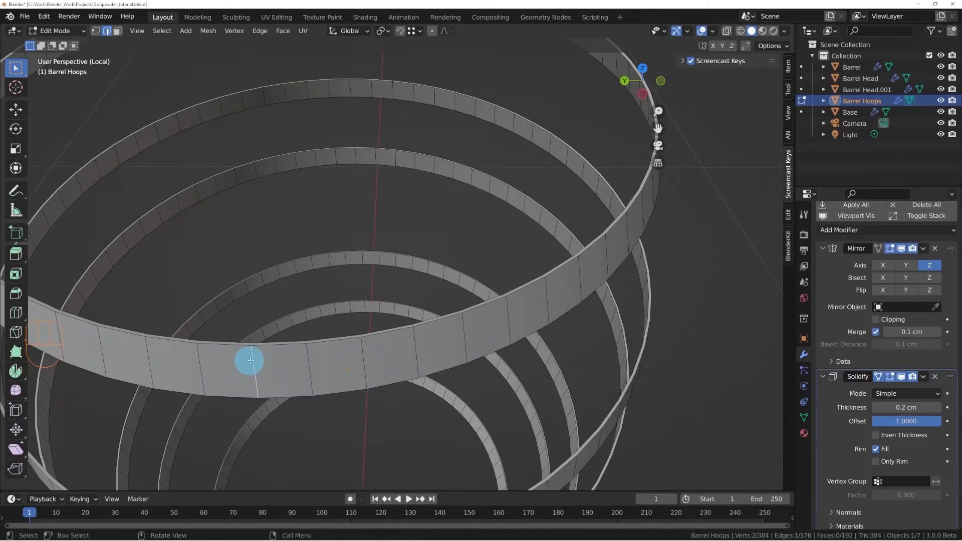
middle_click_drag(251, 361, 279, 348)
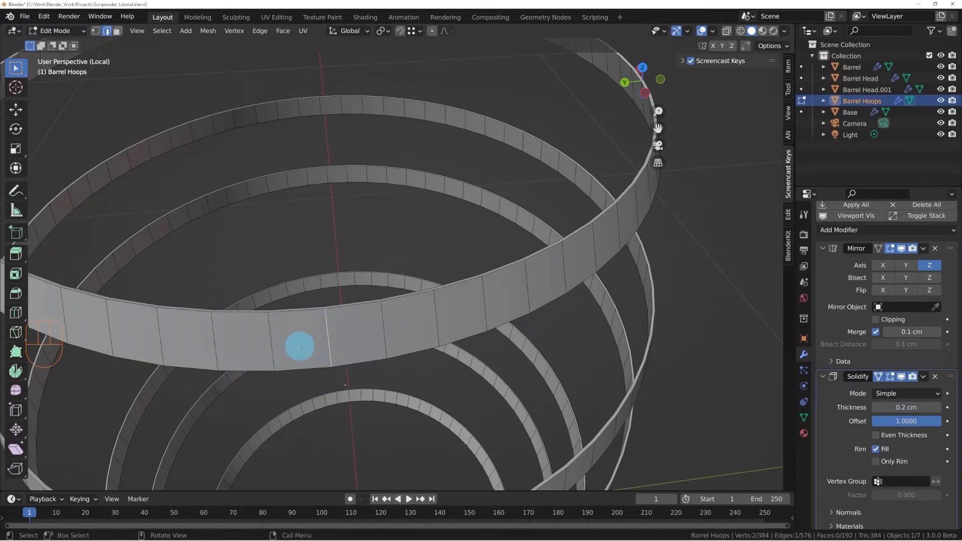
key("v")
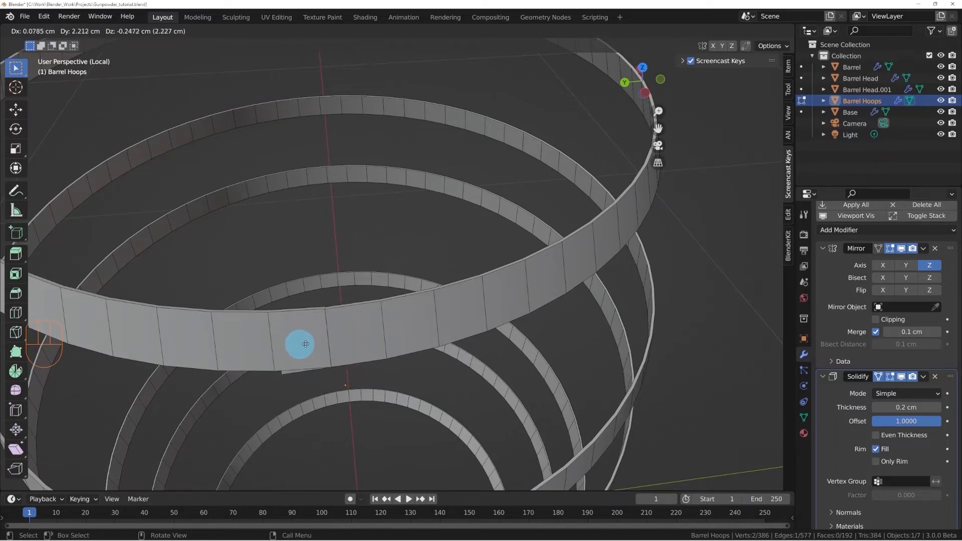
left_click_drag(295, 345, 356, 338)
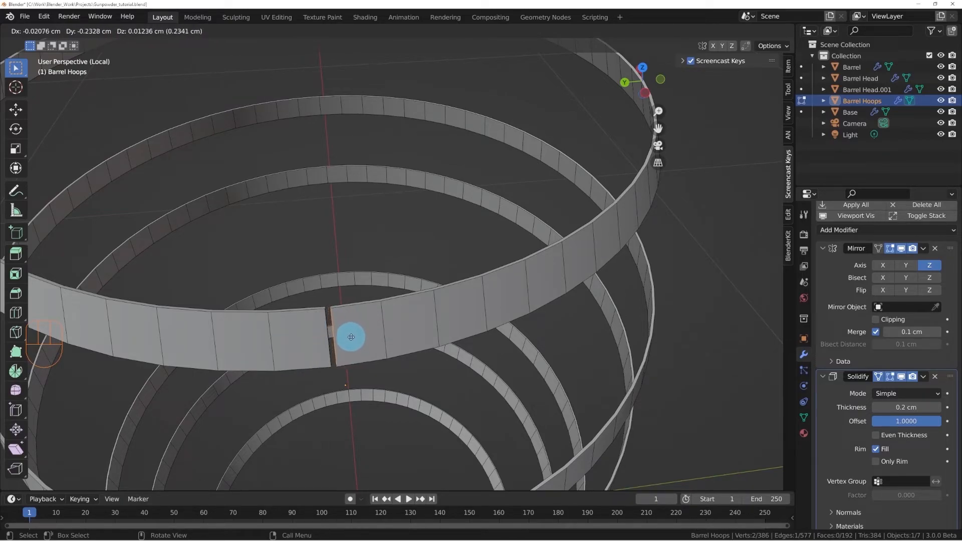
left_click_drag(351, 334, 350, 336)
right_click(350, 336)
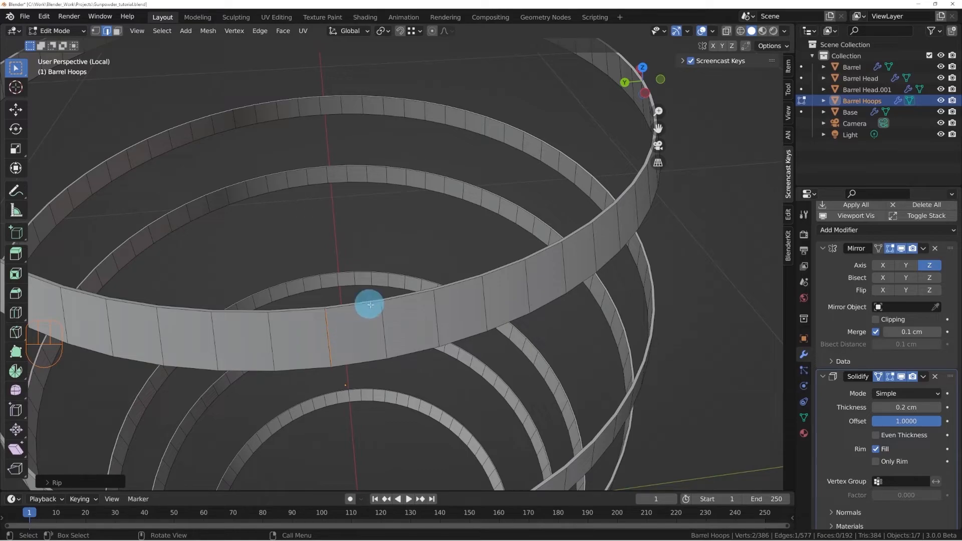
- From the top view, move the ripped edge of the top hoop slightly outward along the X axis
left_click(644, 68)
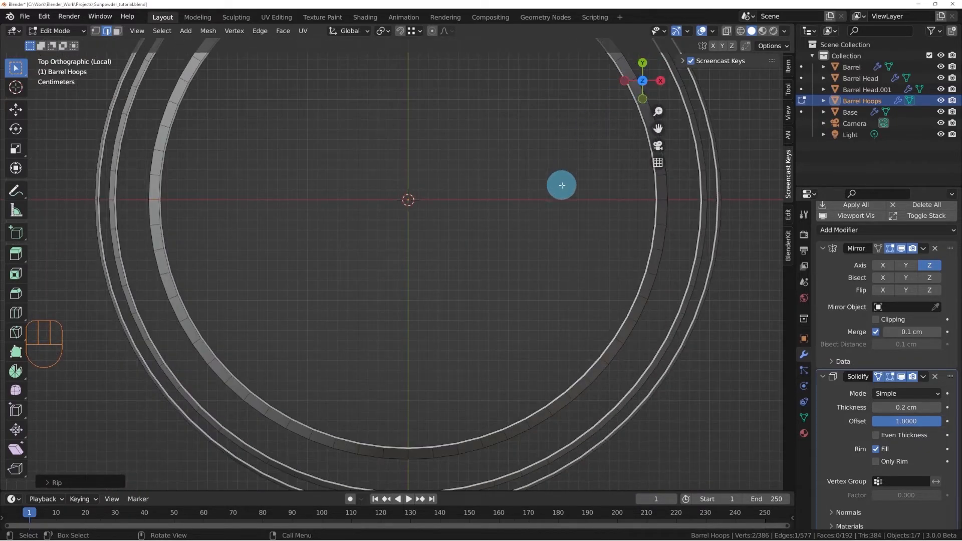
scroll(521, 179, "down", 4)
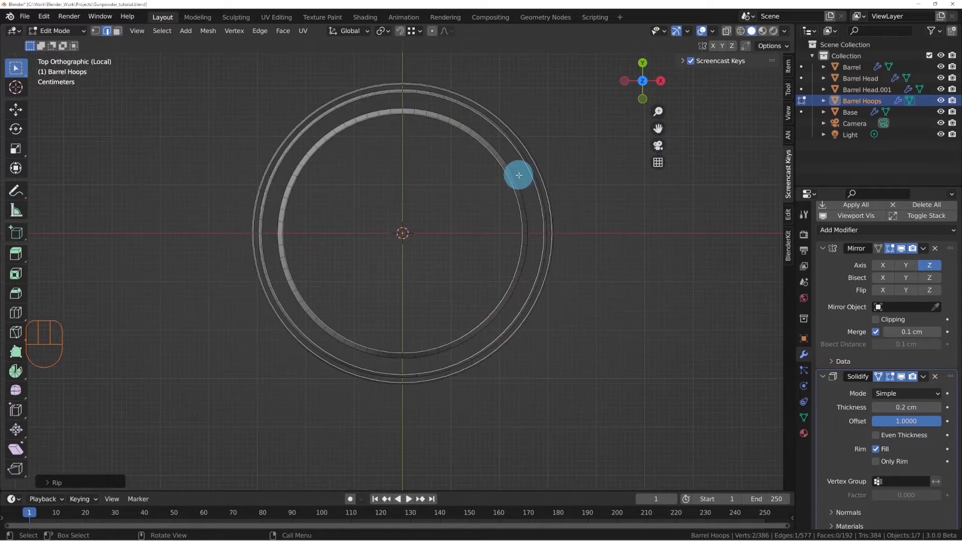
scroll(516, 174, "up", 2)
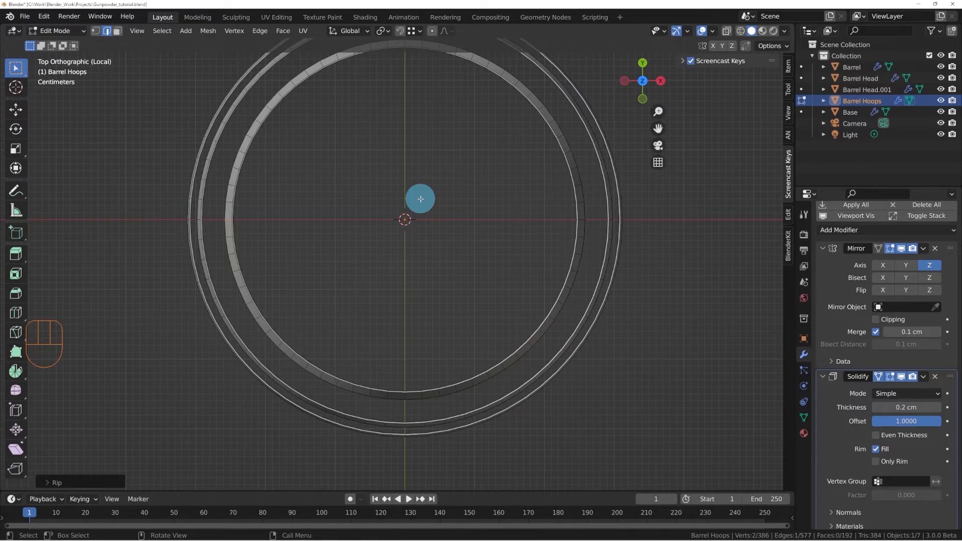
key("KP_Decimal")
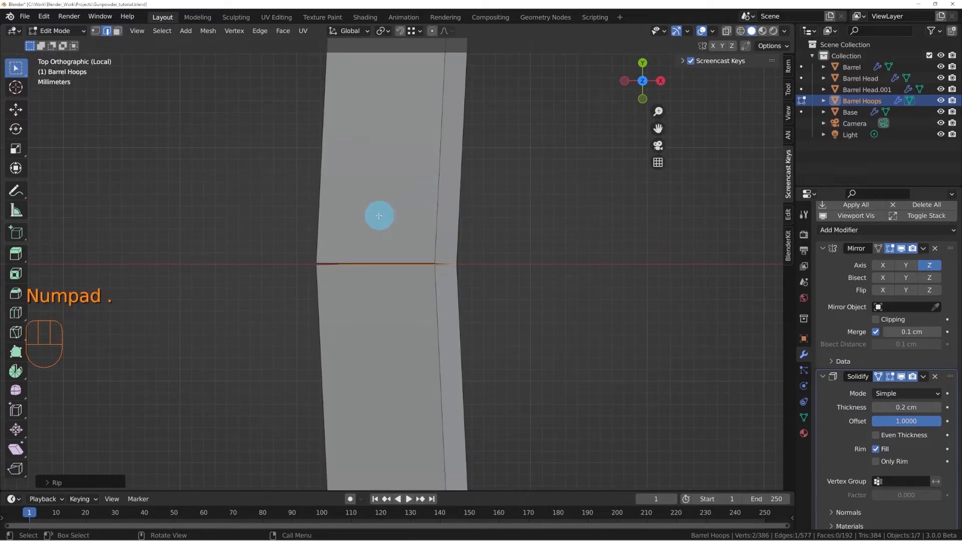
scroll(377, 214, "down", 6)
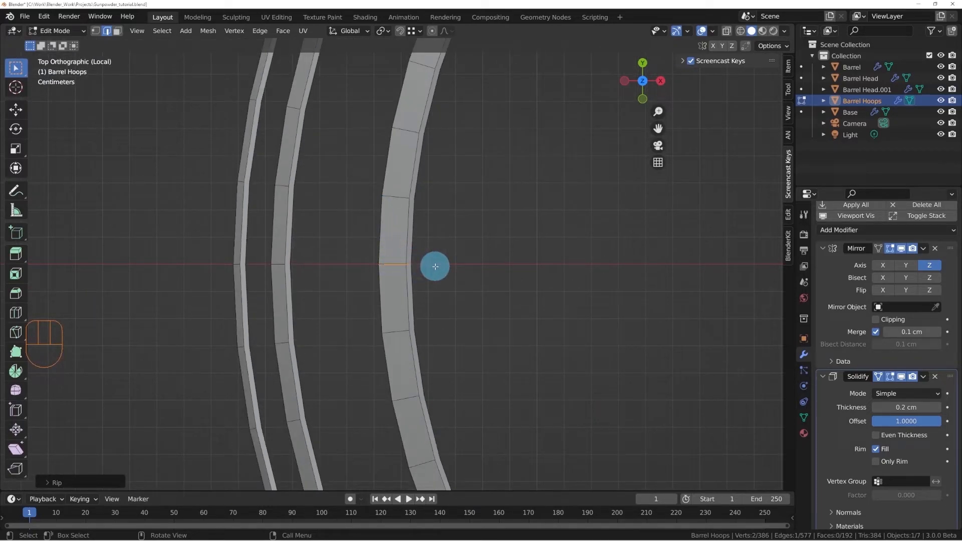
key("g")
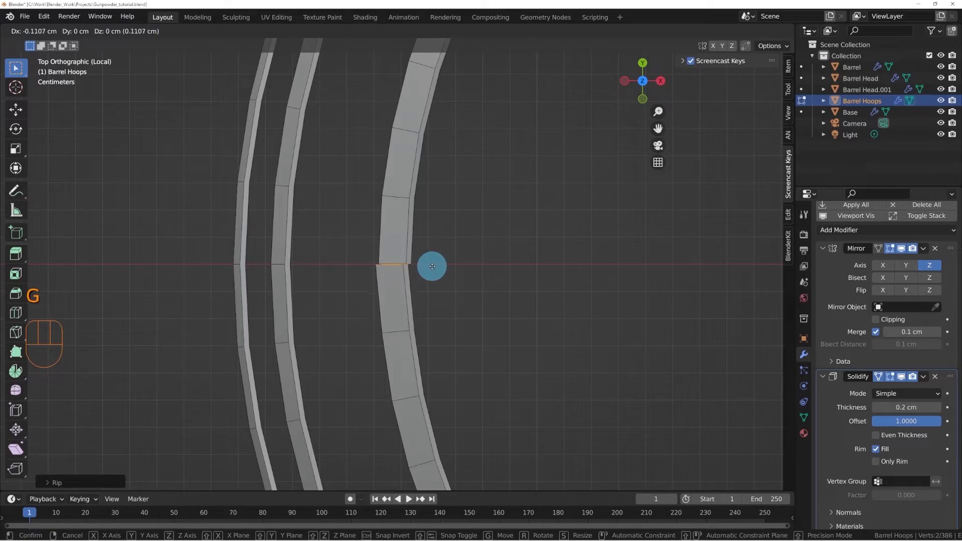
left_click(429, 266)
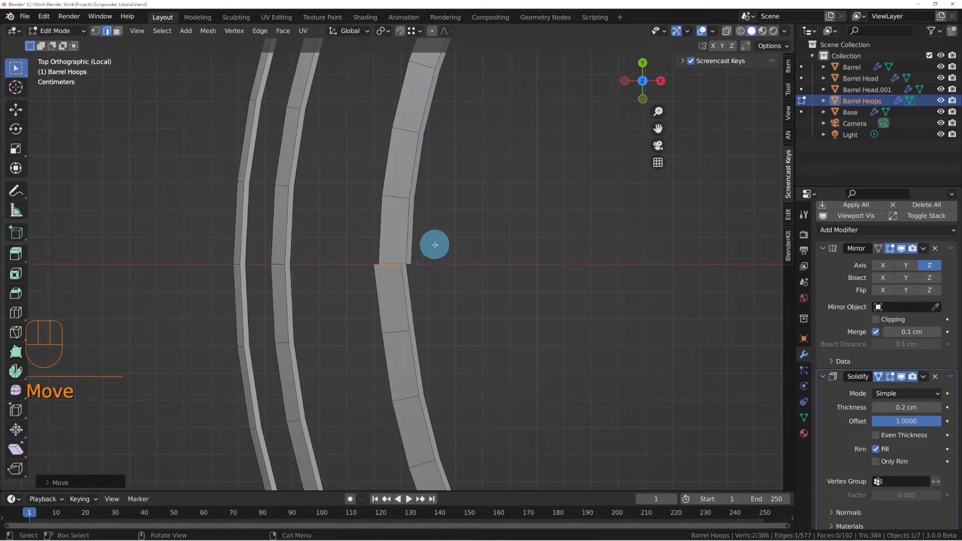
- Extrude the offset edge twice along the hoop's curve, about 2.5 cm each time, to overlap the neighbouring segments
left_click(386, 265)
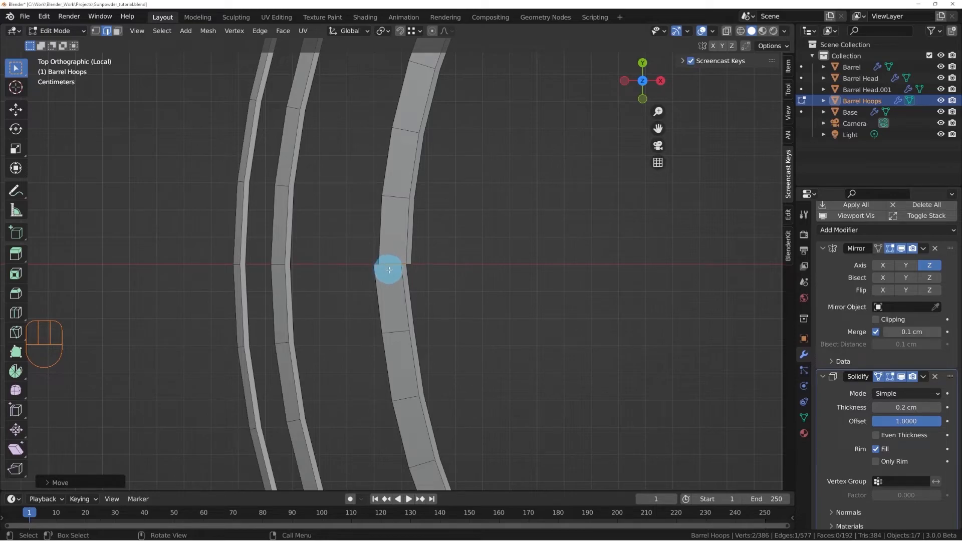
key("e")
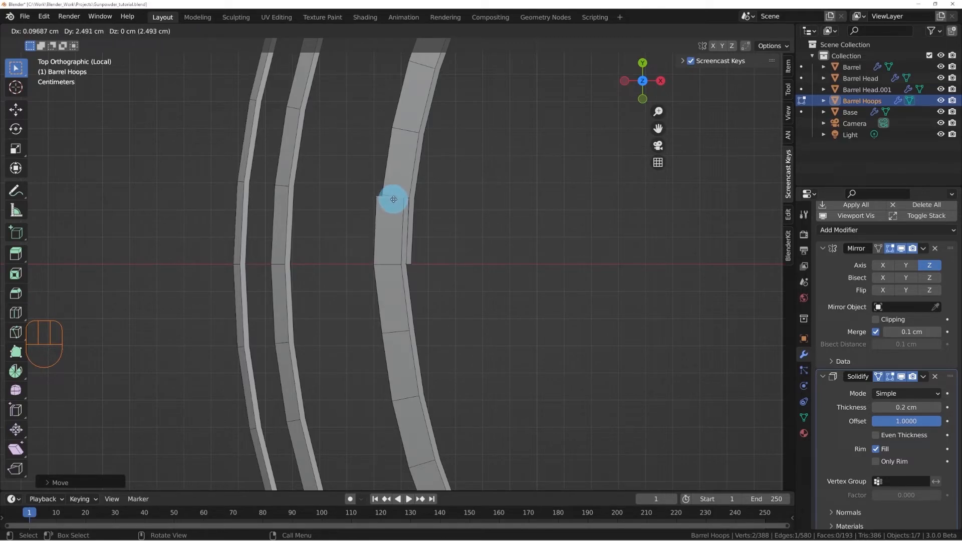
left_click(392, 198)
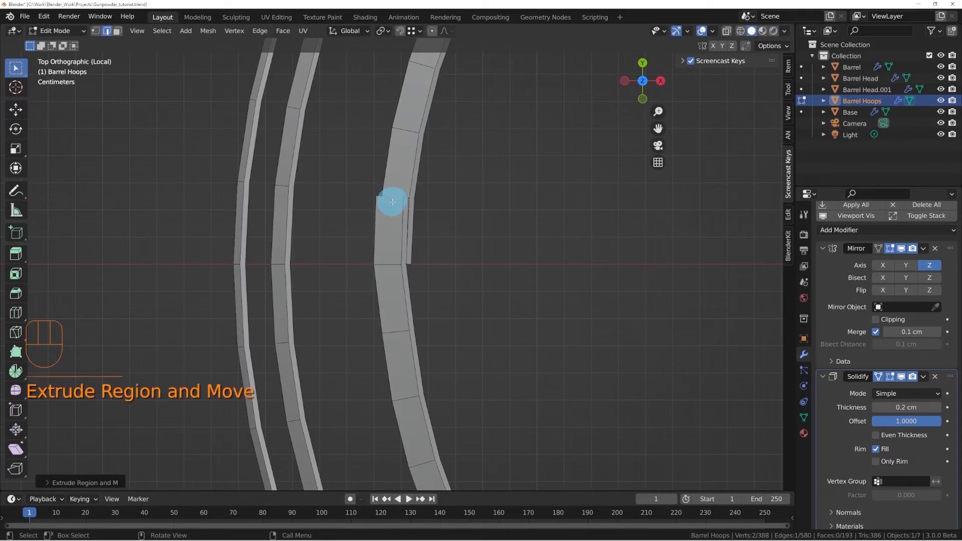
key("e")
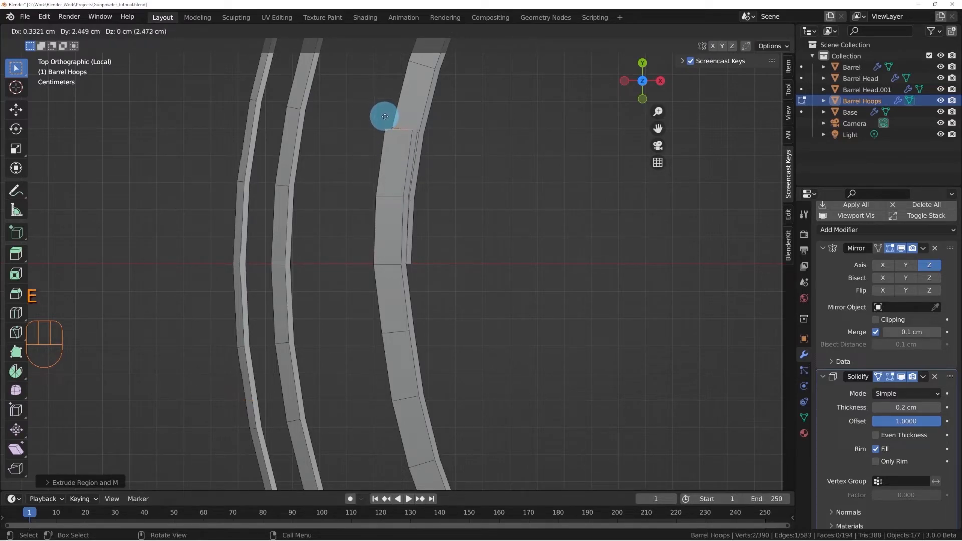
left_click(385, 117)
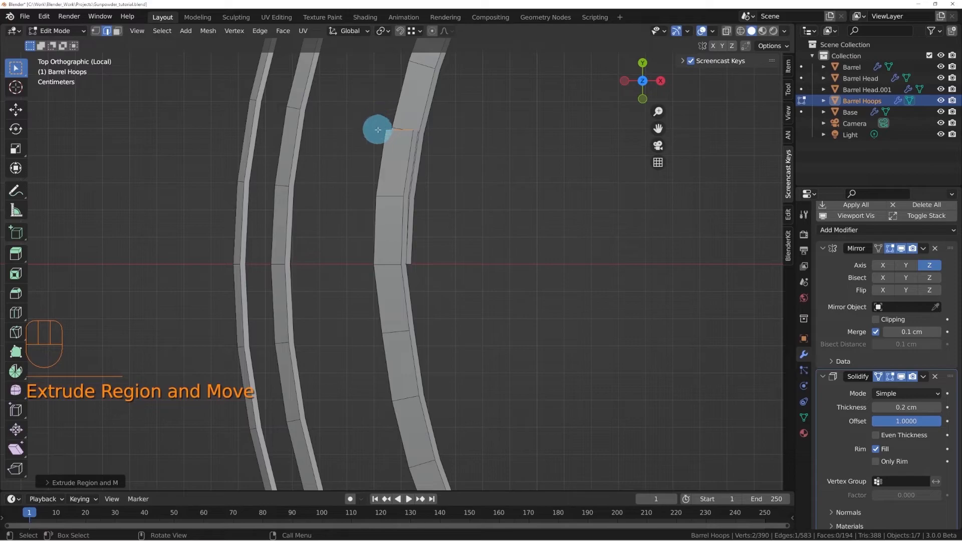
- Raise the free end edge of the top hoop's overlap about 0.09 cm along Z to align it with the hoop
middle_click_drag(298, 290, 395, 231)
middle_click_drag(314, 253, 283, 269)
middle_click_drag(365, 231, 296, 224)
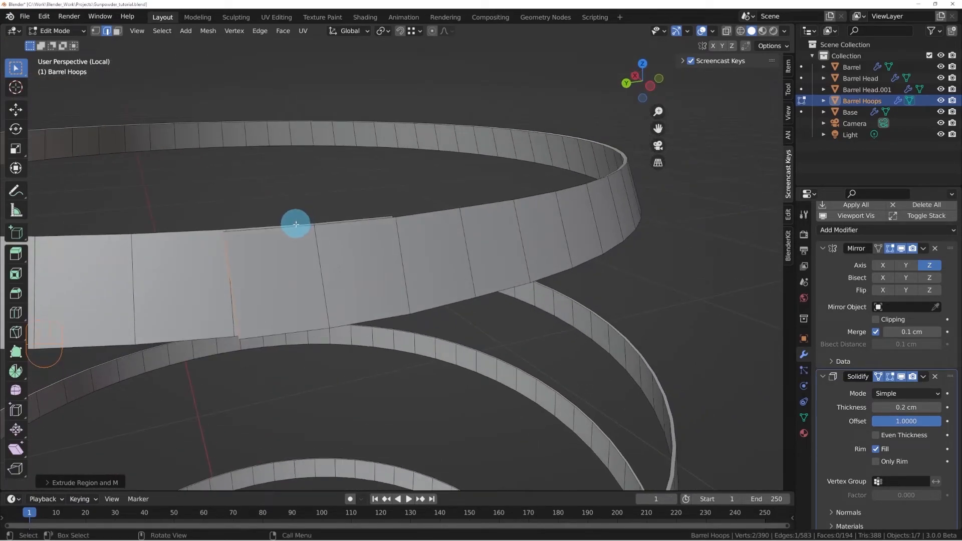
middle_click_drag(386, 218, 421, 249)
scroll(372, 212, "down", 5)
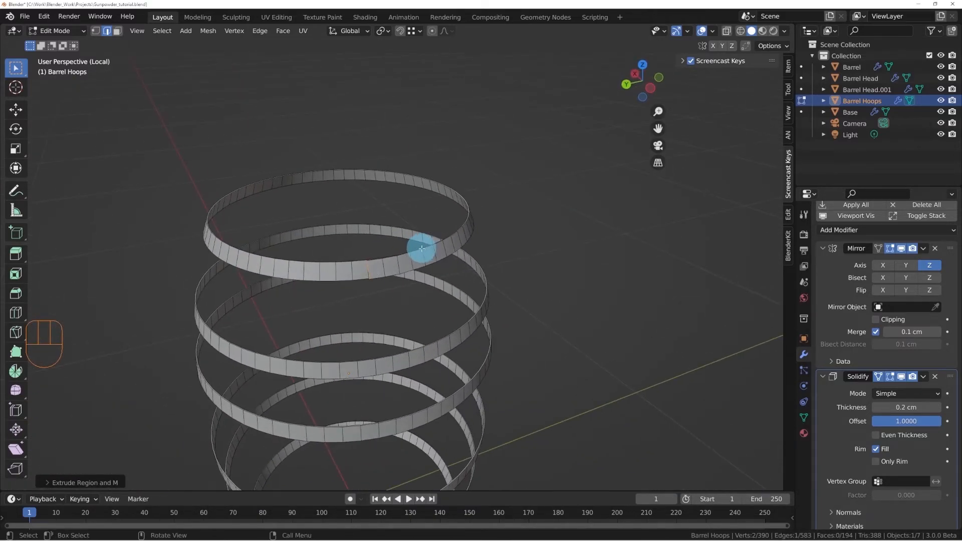
scroll(375, 258, "up", 6)
middle_click_drag(296, 225, 313, 271)
key("g")
key("z")
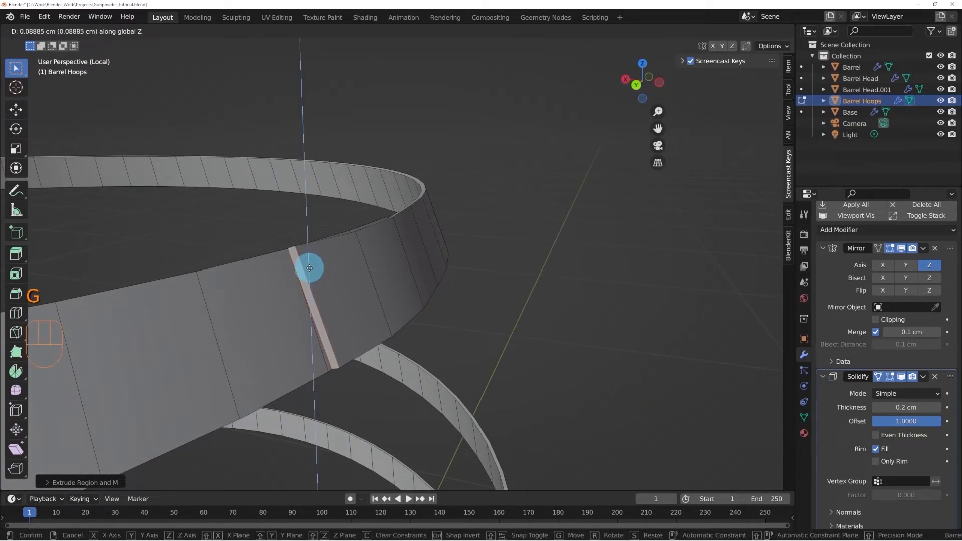
left_click(309, 268)
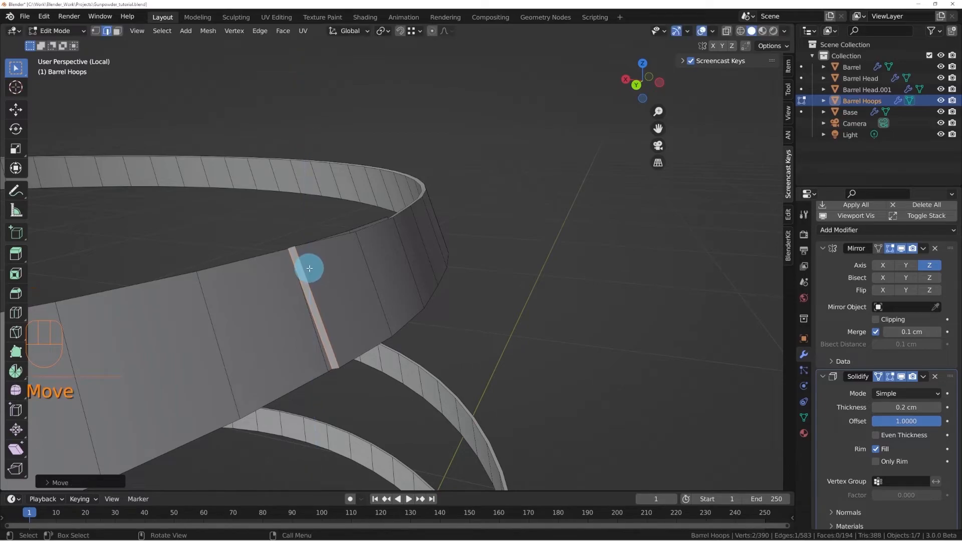
- Nudge the next two vertical edges beyond the overlap's free end slightly along Z, one after the other
left_click(368, 265)
key("g")
key("z")
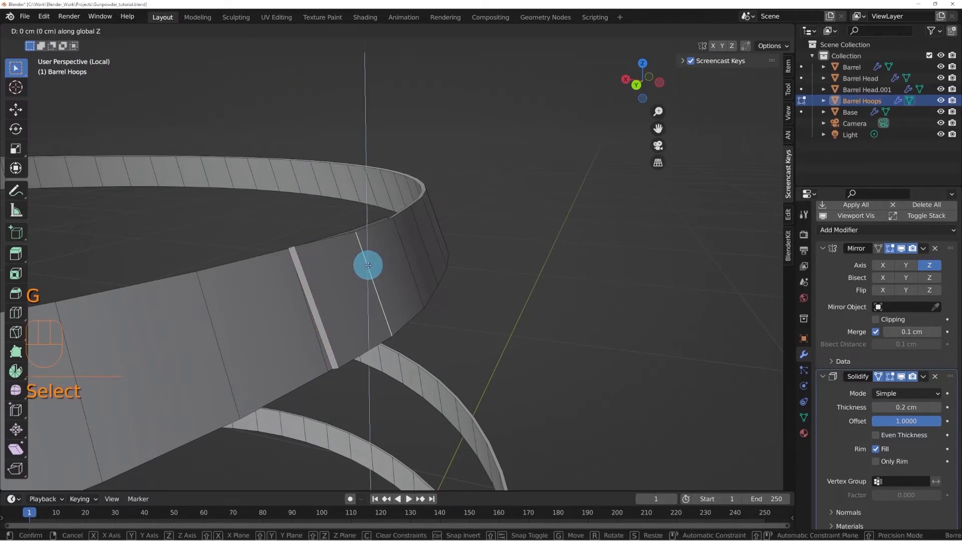
left_click(367, 263)
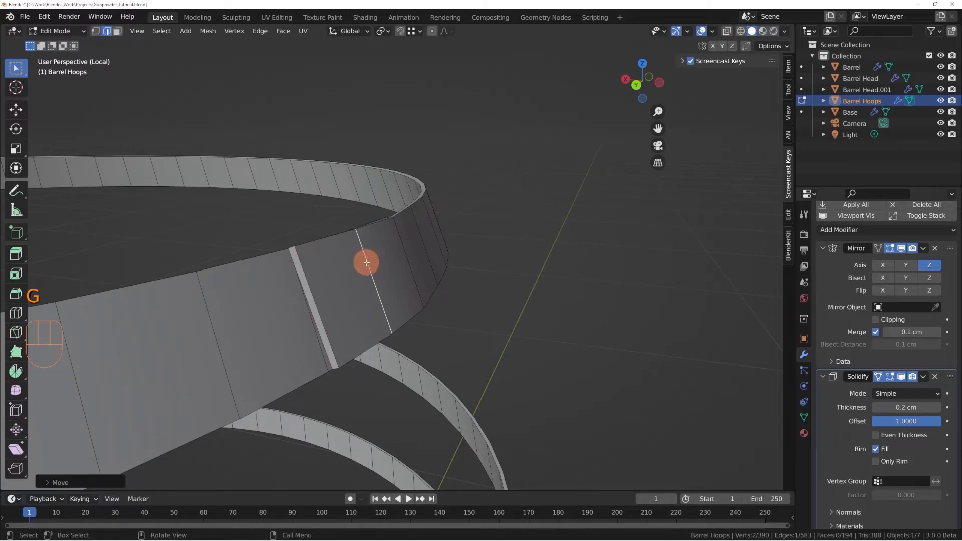
mouse_move(401, 249)
middle_mouse_down()
mouse_move(344, 254)
mouse_move(395, 253)
middle_mouse_up()
left_click(395, 249)
key("g")
key("z")
left_click(400, 248)
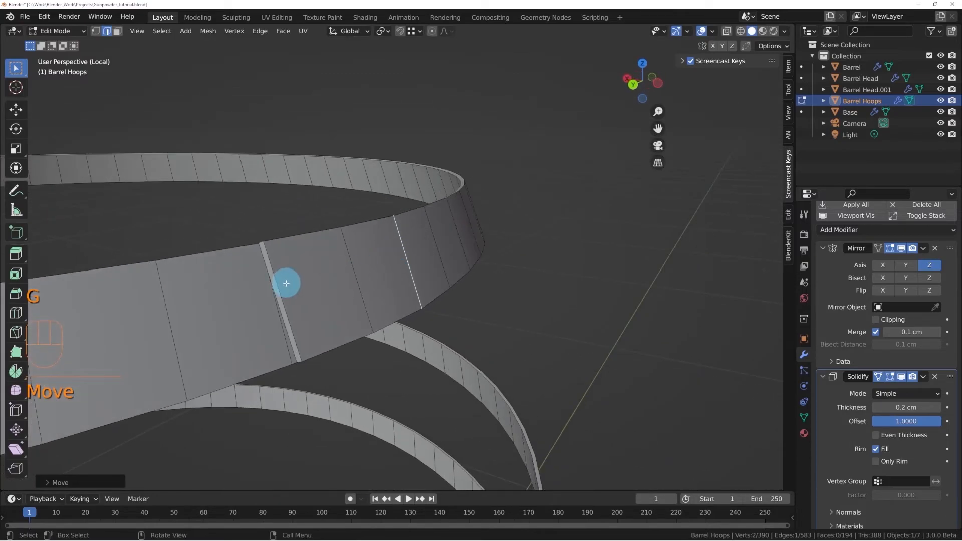
- Rotate the free end edge of the top hoop's overlap about 4 degrees to line it up with the neighbouring segments
left_click(282, 286)
middle_click_drag(275, 282, 340, 277)
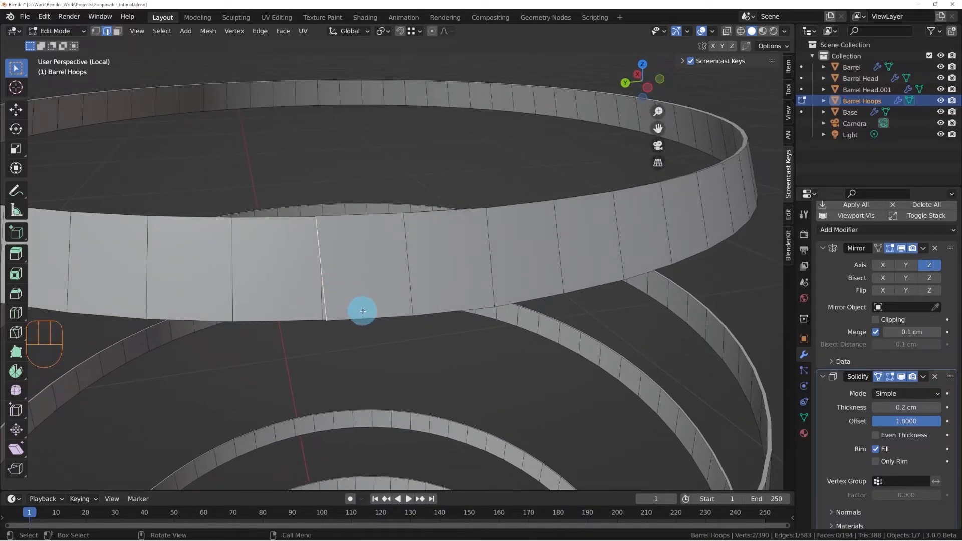
key("r")
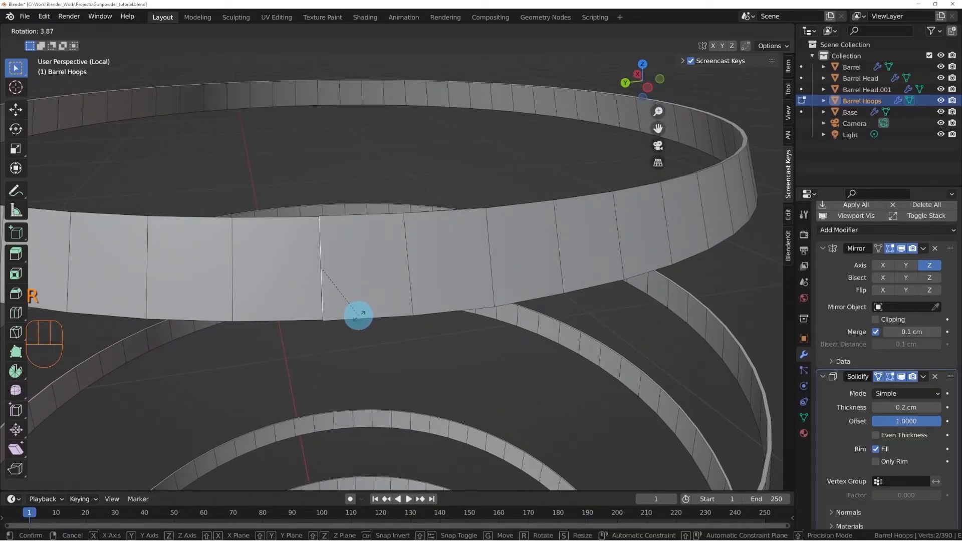
left_click(358, 314)
- Rip the front vertical edges of the second and third hoops open, leaving the ripped edges at their original place
middle_click_drag(333, 304, 391, 217)
scroll(382, 271, "down", 5)
scroll(389, 262, "up", 4)
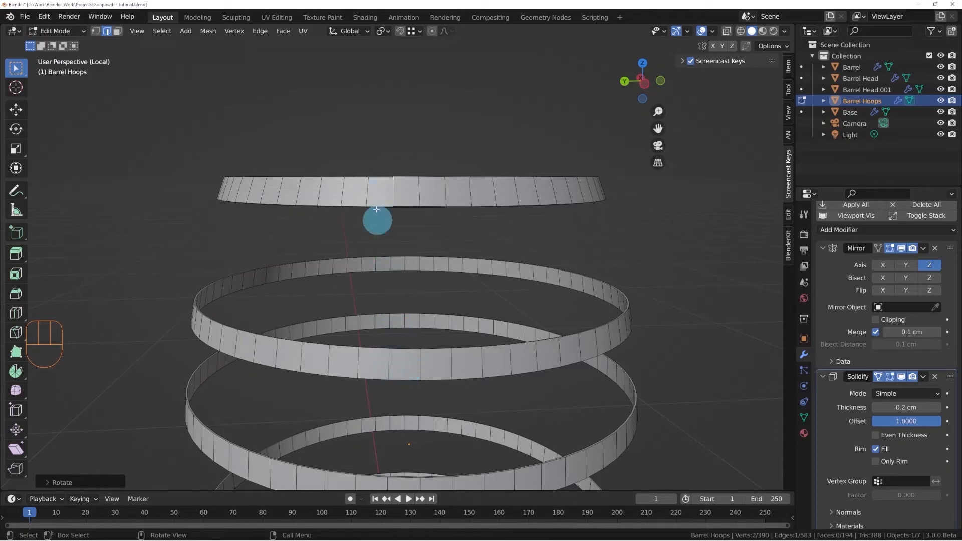
middle_click_drag(373, 401, 380, 323, "shift")
mouse_move(404, 258)
middle_mouse_down()
mouse_move(414, 224)
mouse_move(415, 255)
middle_mouse_up()
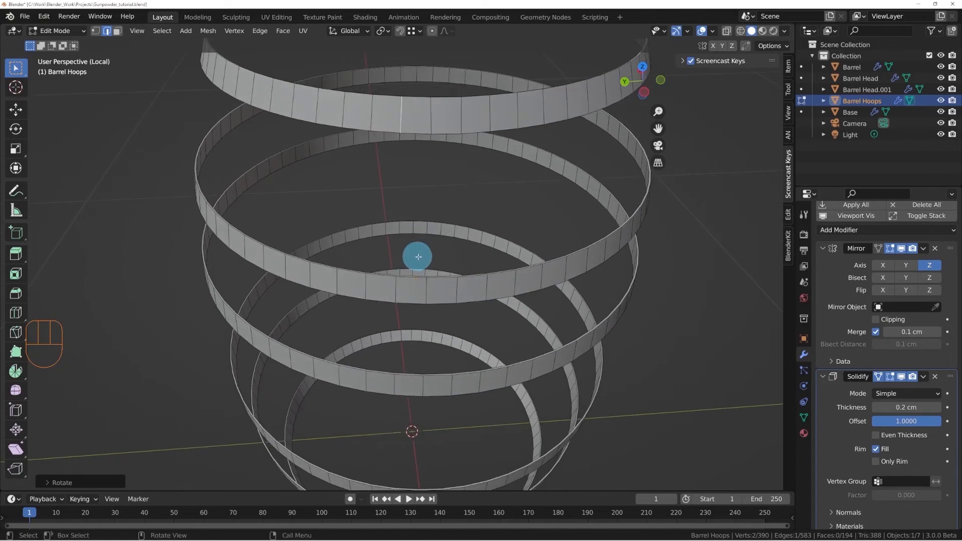
left_click(458, 292)
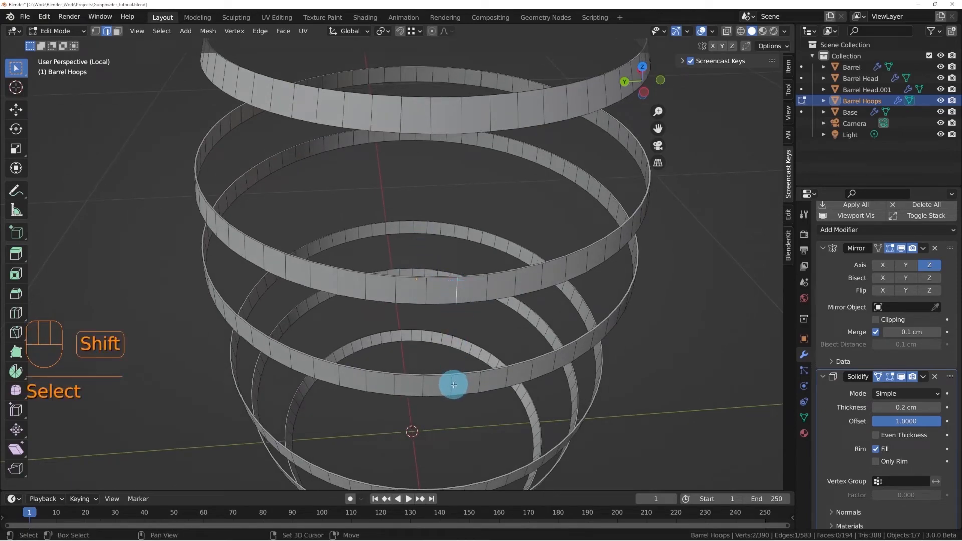
mouse_move(456, 328)
middle_mouse_down()
mouse_move(453, 318)
mouse_move(469, 327)
middle_mouse_up()
key("v")
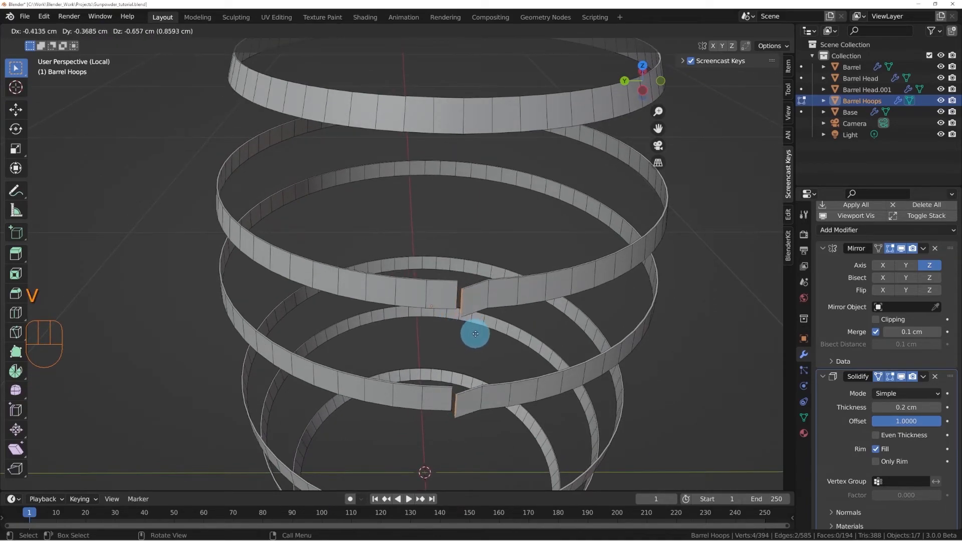
right_click(473, 332)
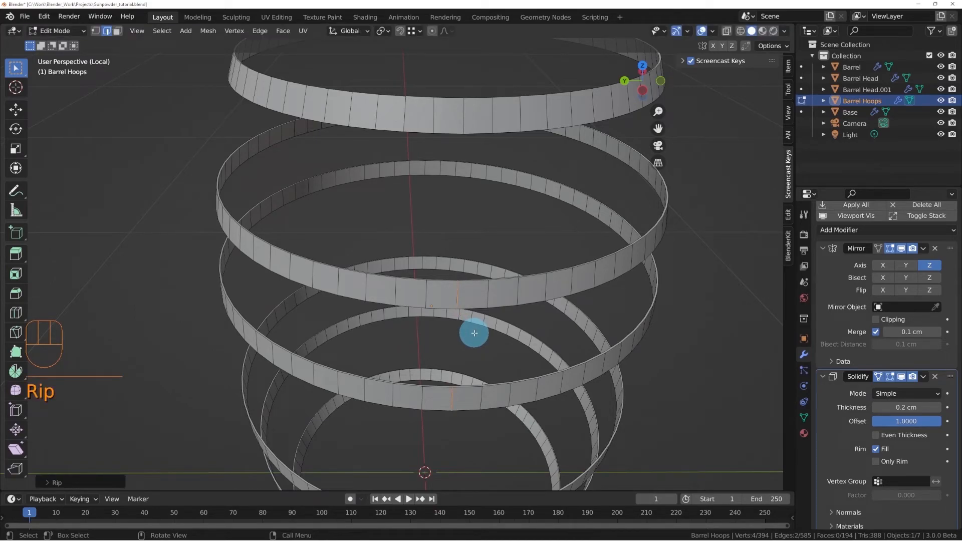
- Move the ripped edges of the second and third hoops about 0.13 cm outward along the X axis
middle_click_drag(461, 311, 449, 287)
scroll(461, 315, "up", 3)
key("g")
key("x")
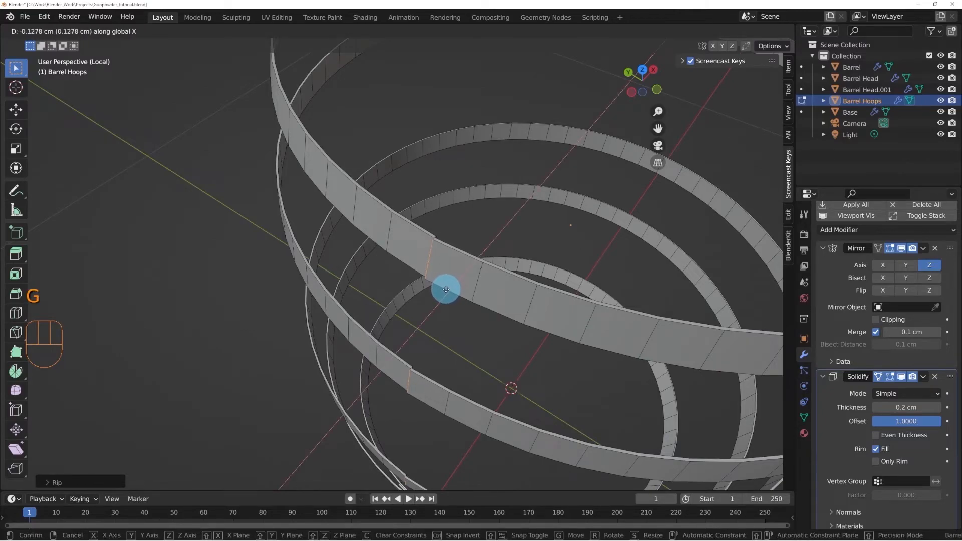
left_click(445, 290)
- Extrude the offset edges of both hoops about 2.2 cm along Y and raise the new edges about 0.12 cm along Z
middle_click_drag(440, 290, 436, 285)
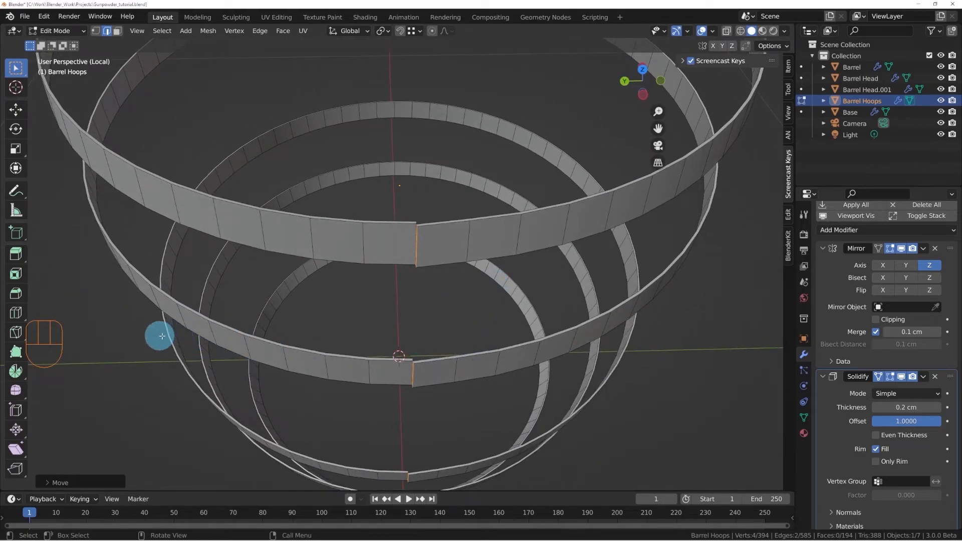
key("e")
key("y")
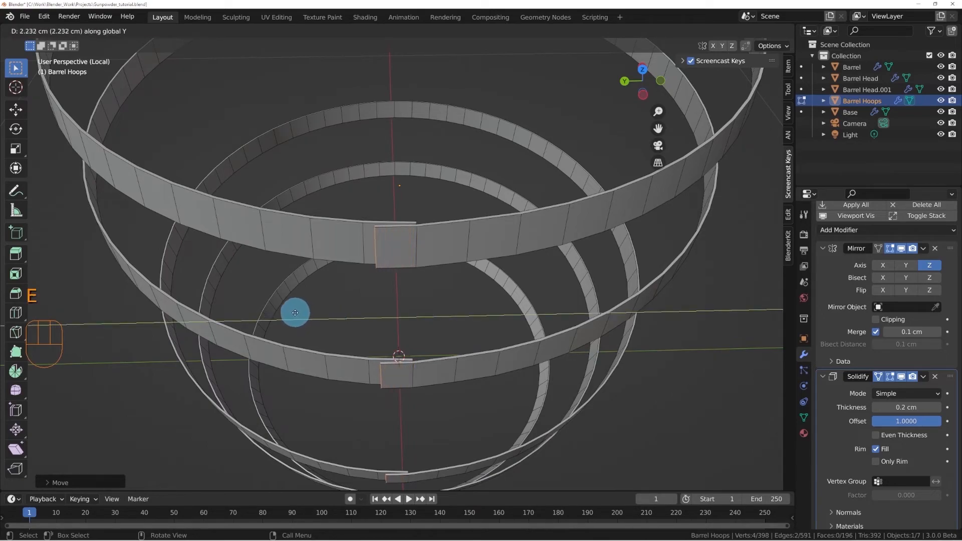
left_click(286, 310)
middle_click_drag(318, 305, 380, 304)
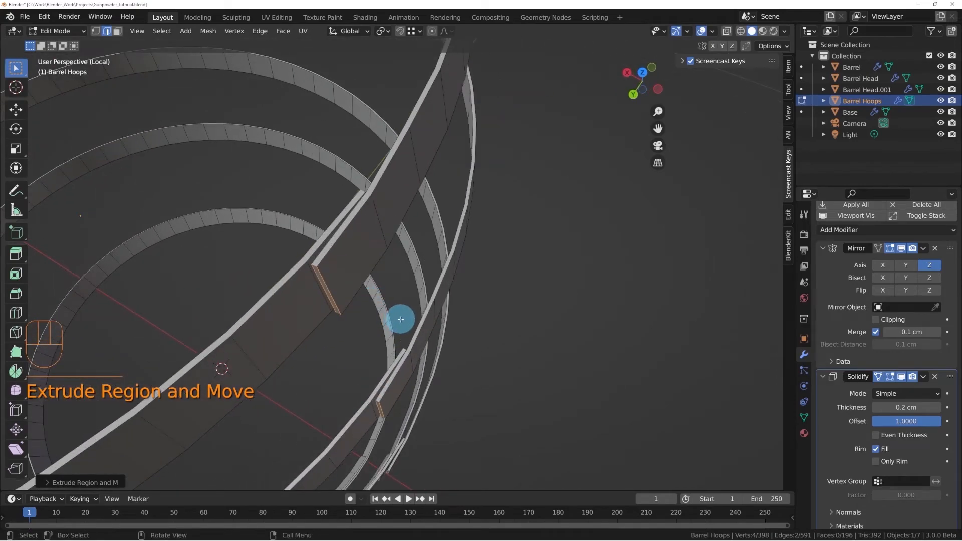
key("g")
key("x")
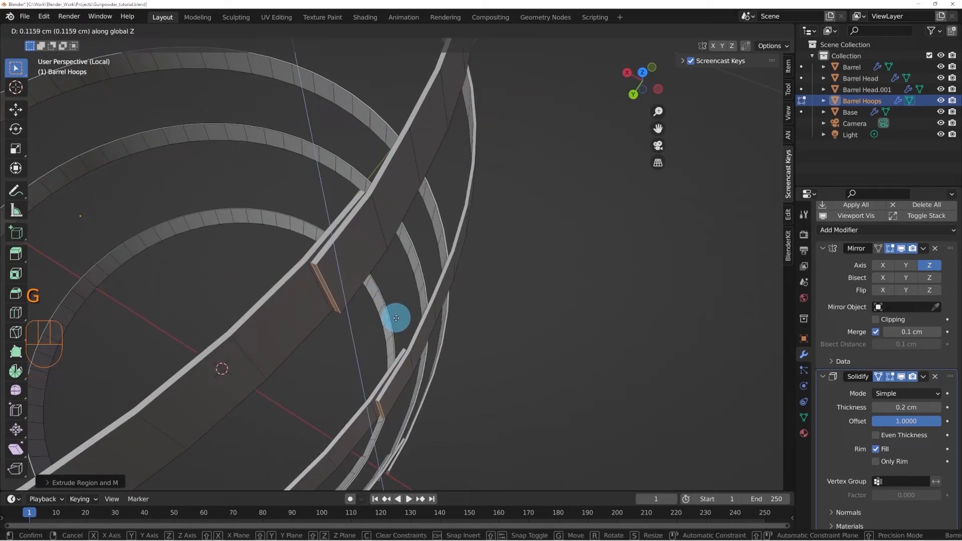
left_click(395, 318)
- Extrude the overlap ends of both hoops again, about 2.9 cm along Y
middle_click_drag(394, 318, 342, 293)
middle_click_drag(380, 317, 367, 275)
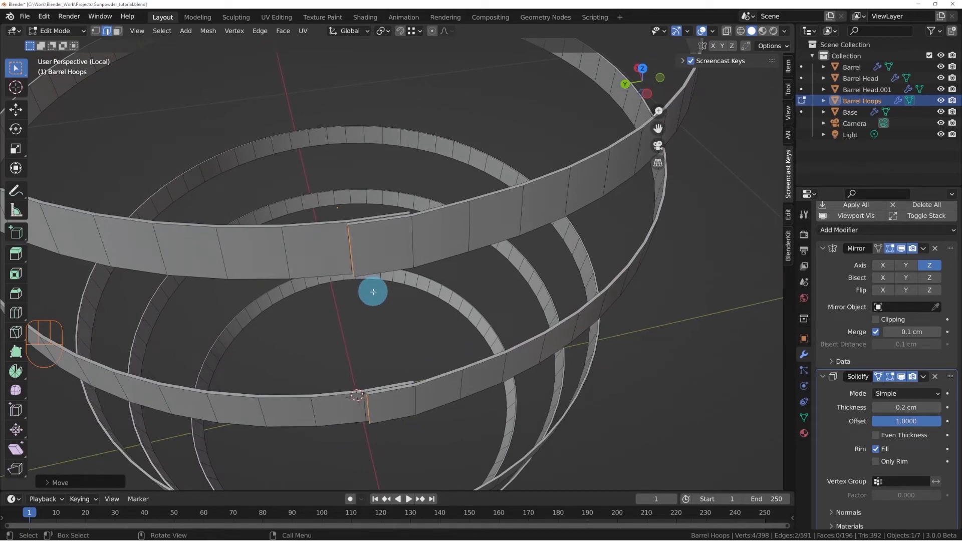
key("e")
key("x")
key("y")
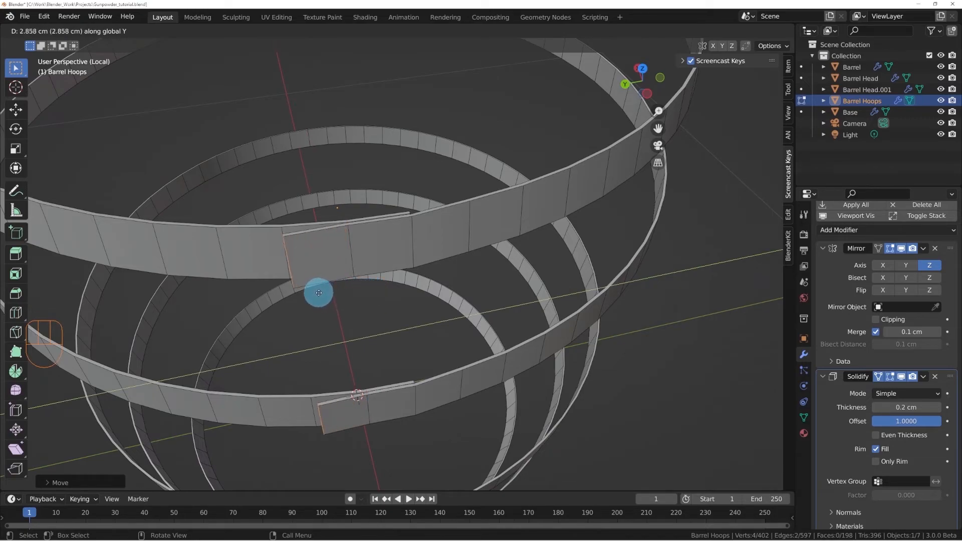
left_click(317, 292)
- Move the two new overlap end edges about 0.45 cm inward along X to follow the curve of the hoops
middle_click_drag(316, 292, 310, 283)
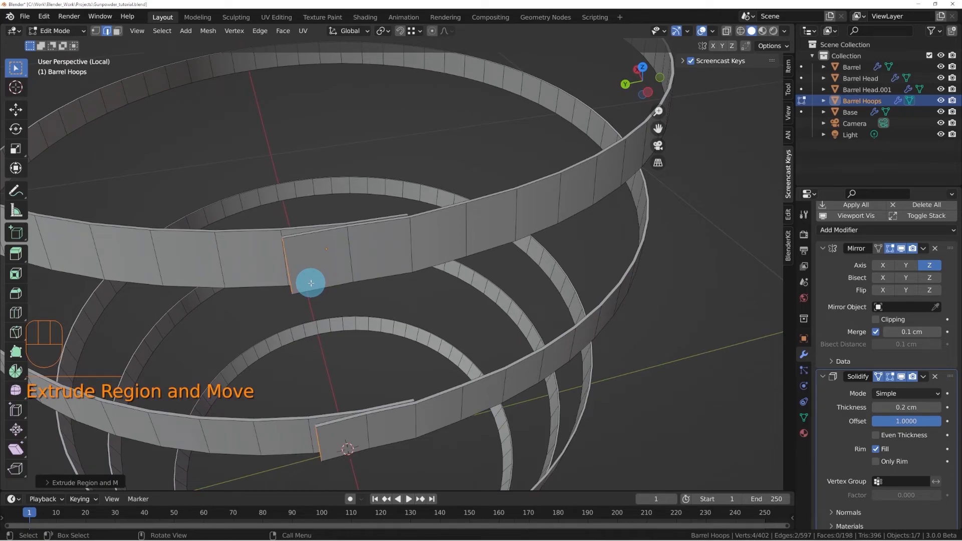
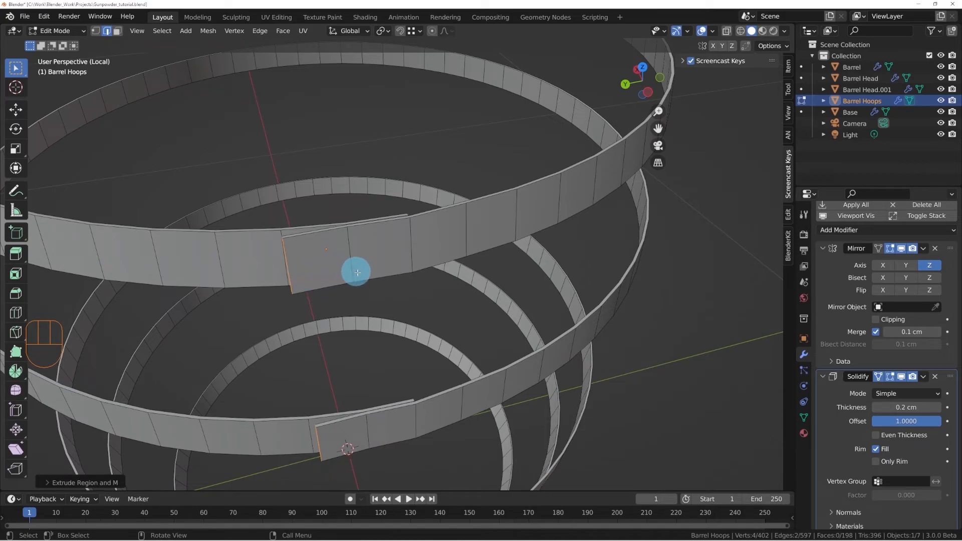
middle_click_drag(268, 298, 325, 341)
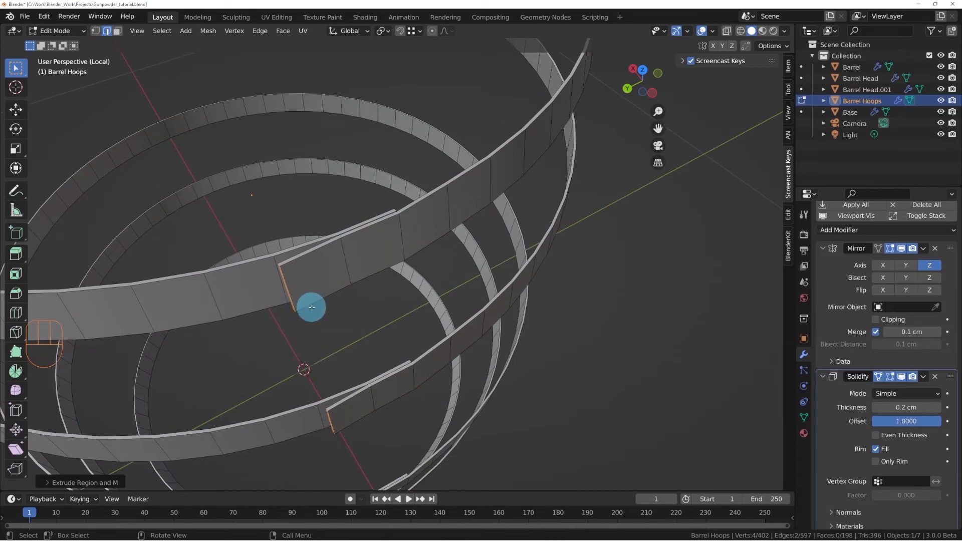
key("g")
key("x")
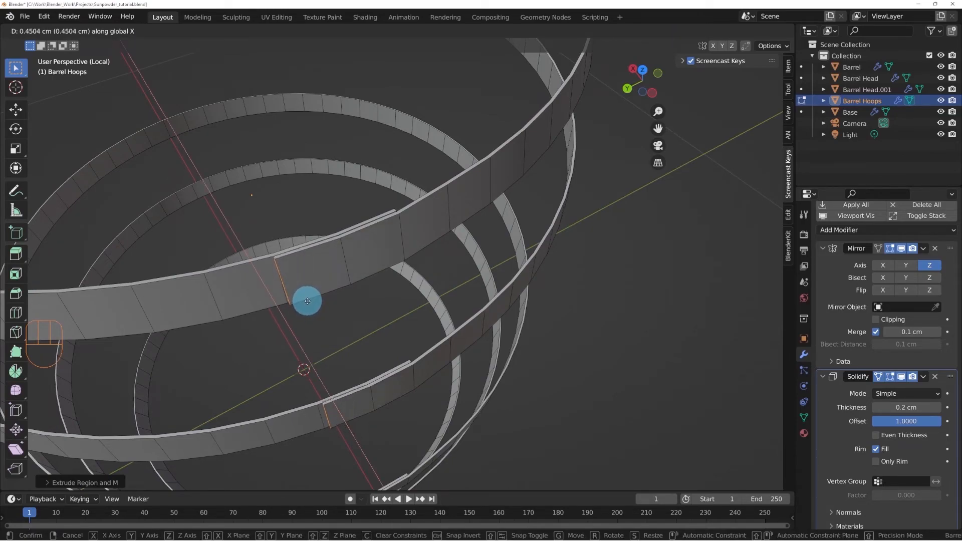
left_click(307, 302)
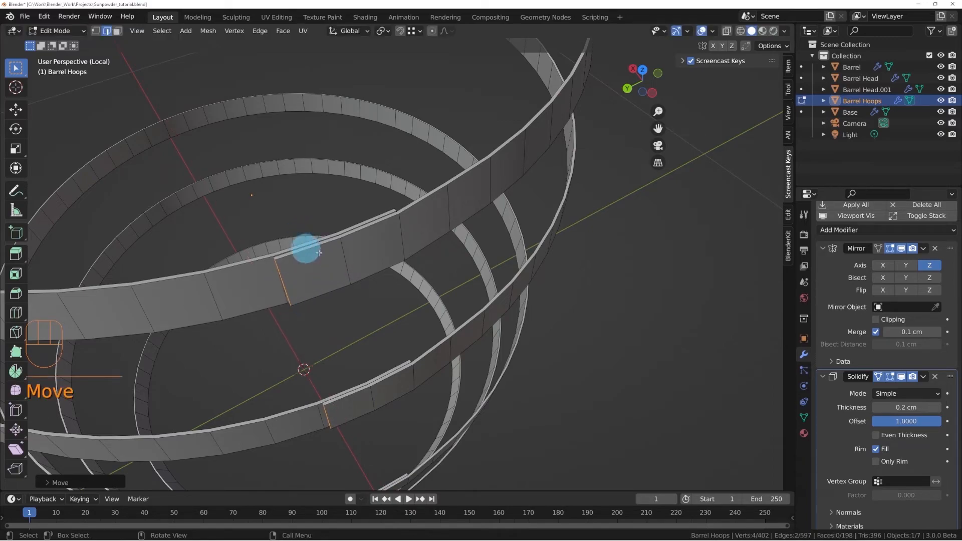
- Shift the middle vertical edge of the third hoop's overlap about 0.1 cm along Y
middle_click_drag(361, 236, 334, 214)
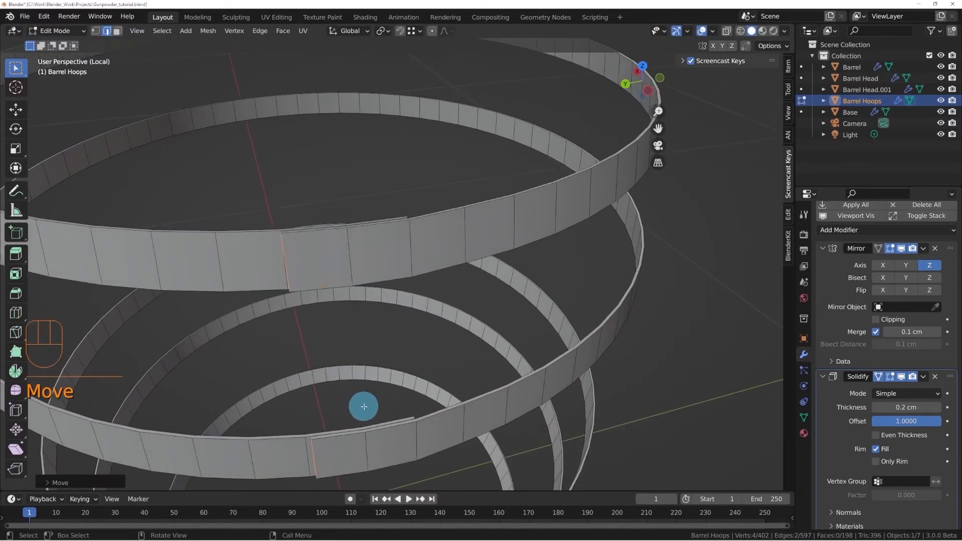
left_click(367, 438)
middle_click_drag(373, 393, 397, 263, "shift")
scroll(389, 332, "up", 3)
middle_click_drag(393, 352, 413, 274, "shift")
scroll(444, 271, "up", 2)
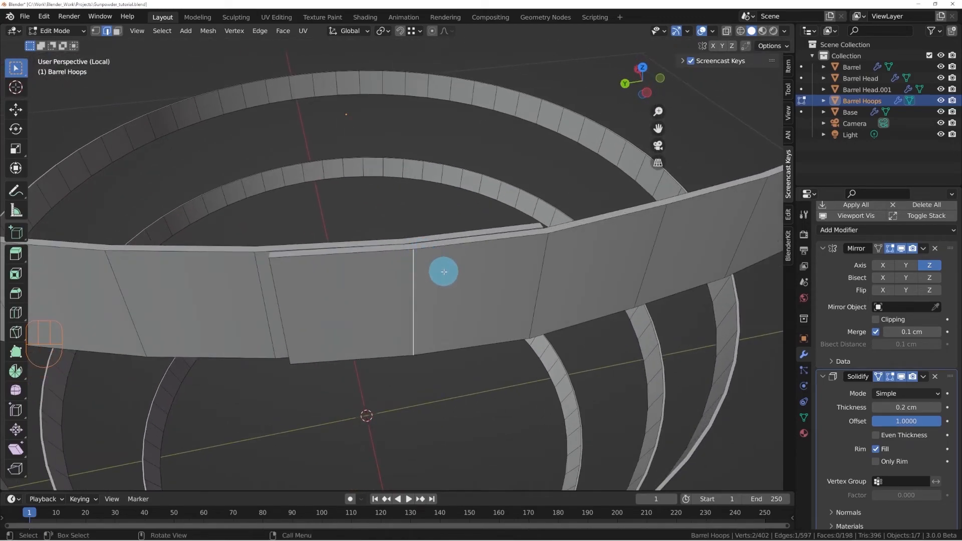
key("g")
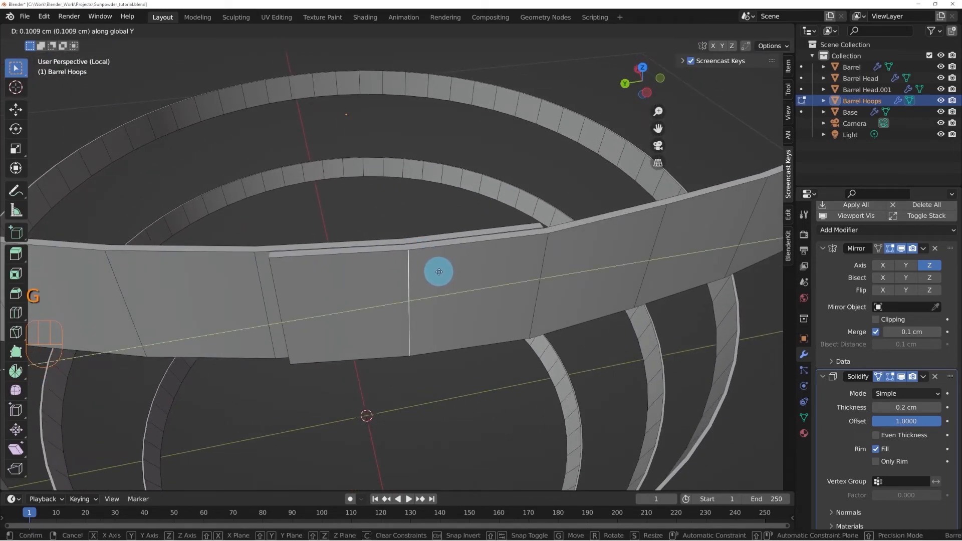
left_click(435, 272)
- Nudge the free end edge of the third hoop's overlap slightly so that it sits close against the hoop
left_click(279, 294)
middle_click_drag(279, 294, 302, 294)
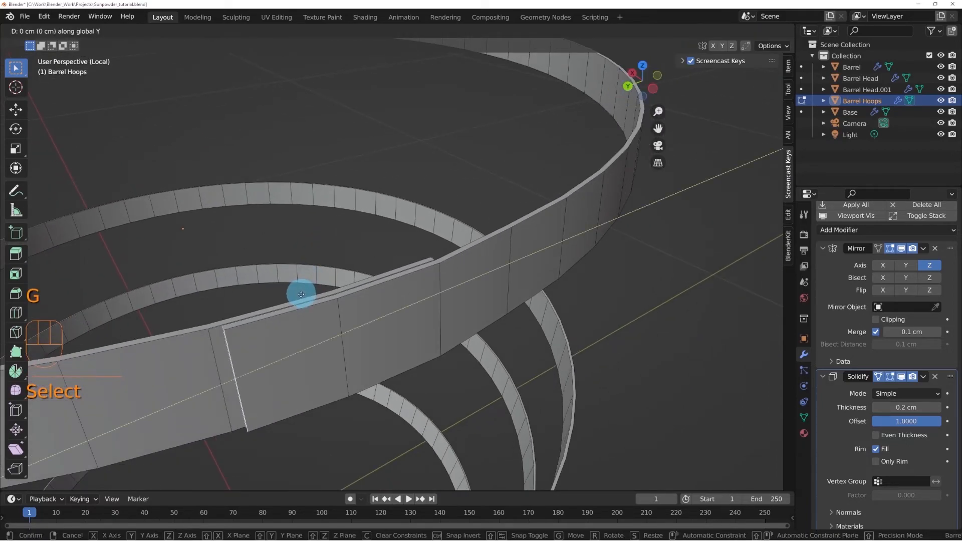
left_click(291, 297)
key("g")
key("x")
left_click(290, 296)
- Examine the overlapping ends of all the hoops from several angles and distances
scroll(296, 284, "down", 11)
middle_click_drag(296, 262, 326, 249)
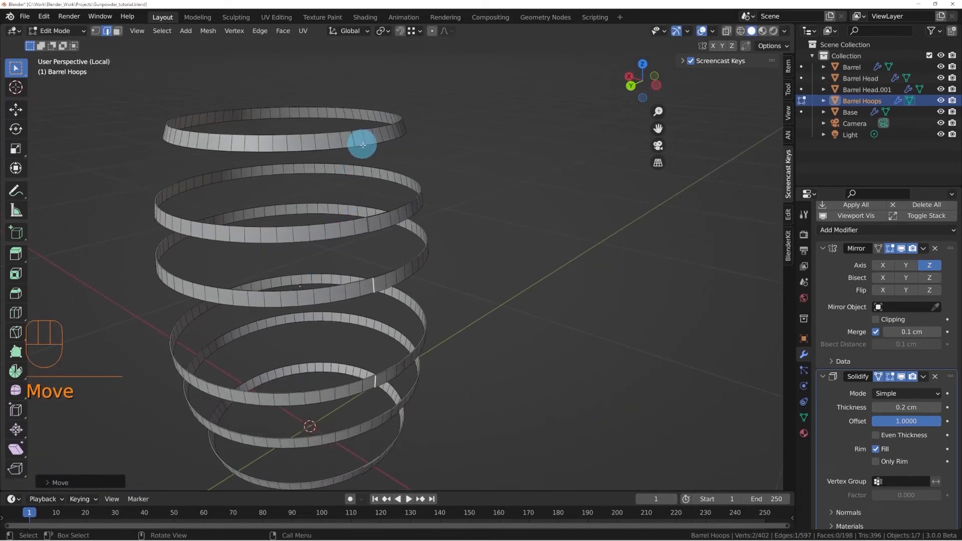
middle_click_drag(380, 286, 364, 165, "shift")
middle_click_drag(378, 228, 390, 178)
scroll(387, 201, "up", 5)
mouse_move(384, 217)
middle_mouse_down()
mouse_move(410, 200)
mouse_move(385, 216)
middle_mouse_up()
scroll(384, 216, "down", 2)
middle_click_drag(335, 181, 240, 224)
scroll(365, 175, "down", 3)
middle_click_drag(396, 165, 340, 278, "shift")
middle_click_drag(283, 253, 302, 282)
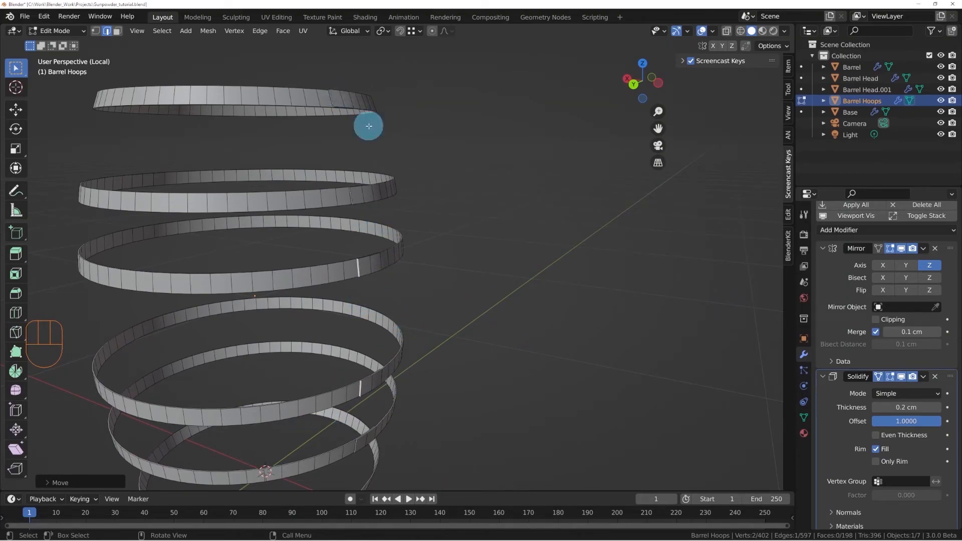
middle_click_drag(370, 190, 353, 215)
scroll(353, 214, "up", 1)
middle_click_drag(327, 145, 372, 254, "shift")
middle_click_drag(353, 195, 355, 224)
scroll(351, 240, "up", 3)
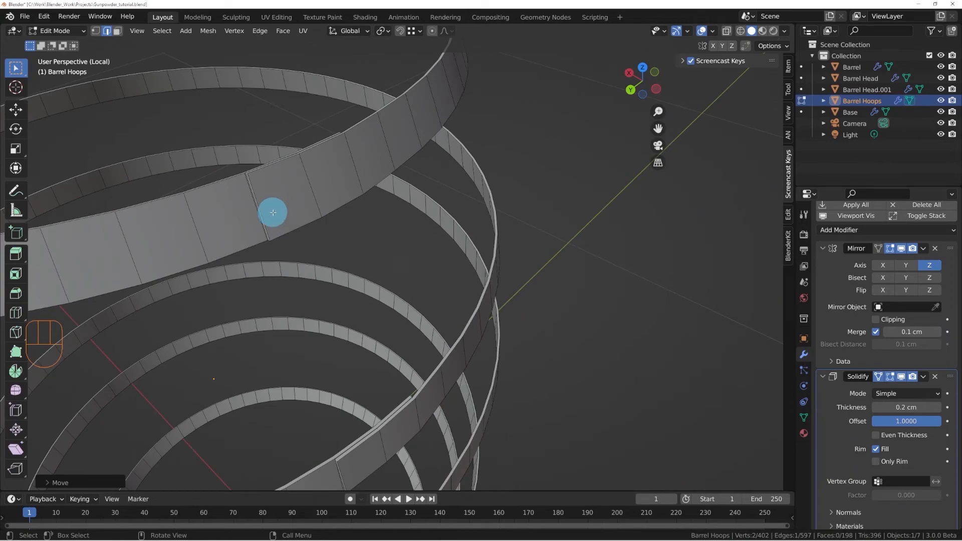
scroll(269, 196, "down", 6)
scroll(313, 224, "up", 2)
middle_click_drag(339, 234, 324, 219)
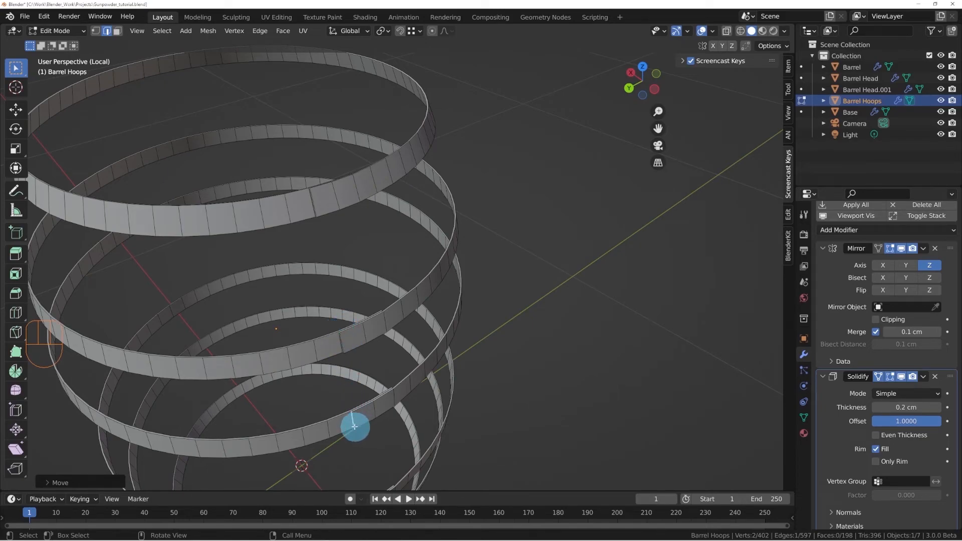
- Select the free end edges of the overlaps on the top, second and third hoops together
left_click(313, 210)
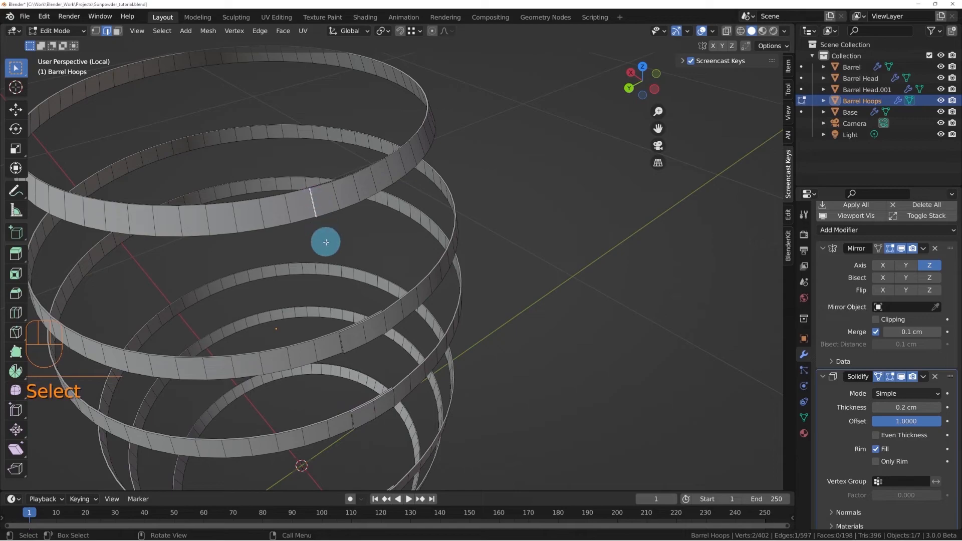
left_click(343, 346, "shift")
left_click(355, 420, "shift")
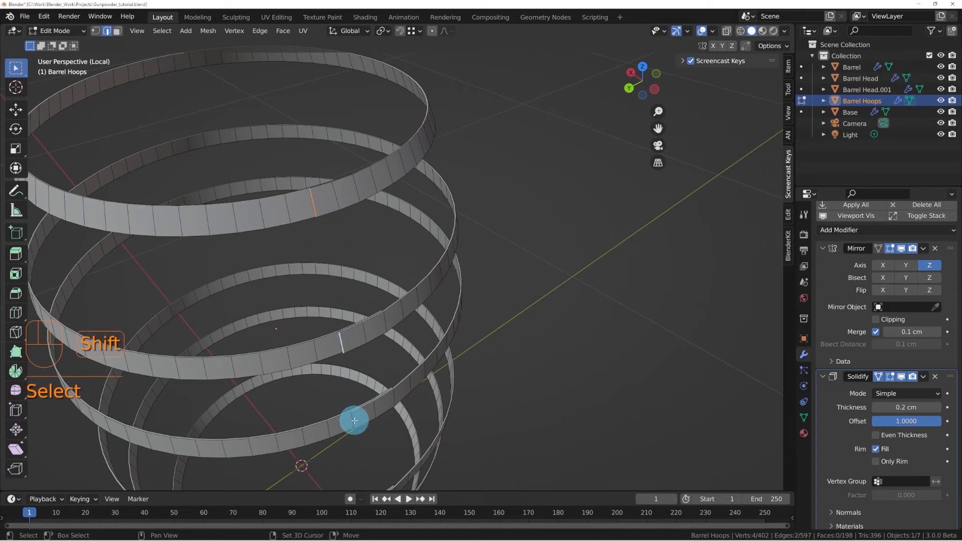
middle_click_drag(338, 415, 369, 293)
scroll(368, 293, "up", 3)
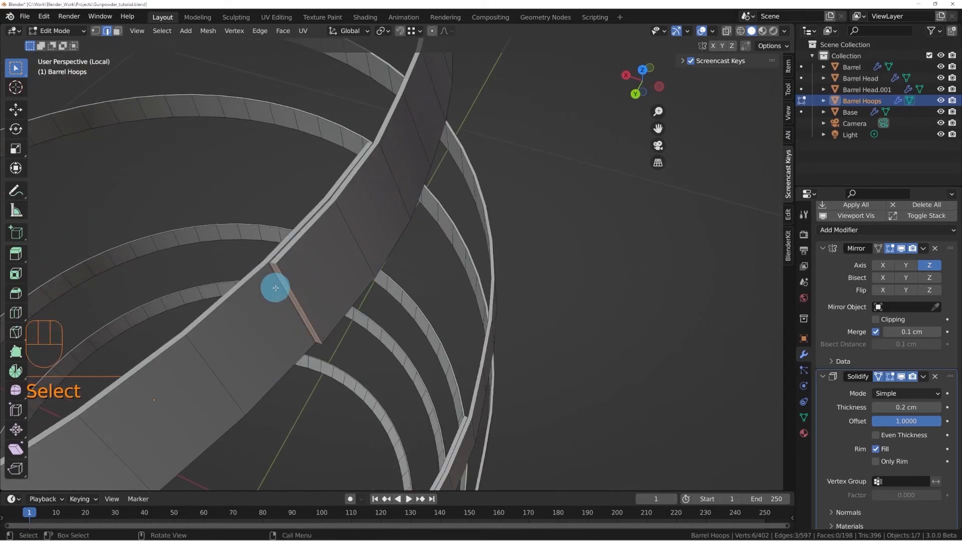
- Examine the selected overlap end edges on each hoop up close, together with the Solidify modifier's on-cage display option
middle_click_drag(359, 342, 296, 235, "shift")
middle_click_drag(346, 315, 290, 215, "shift")
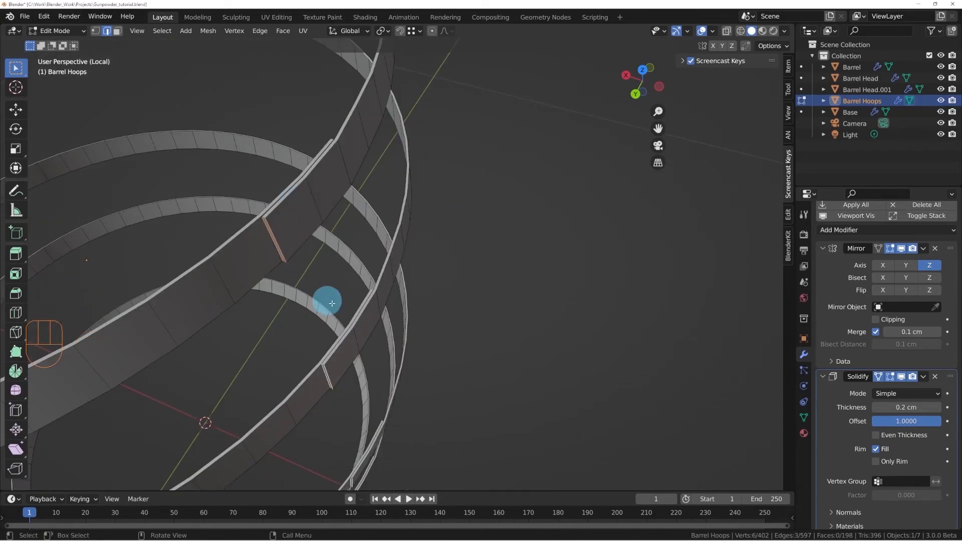
middle_click_drag(335, 331, 322, 277, "shift")
scroll(275, 312, "up", 3)
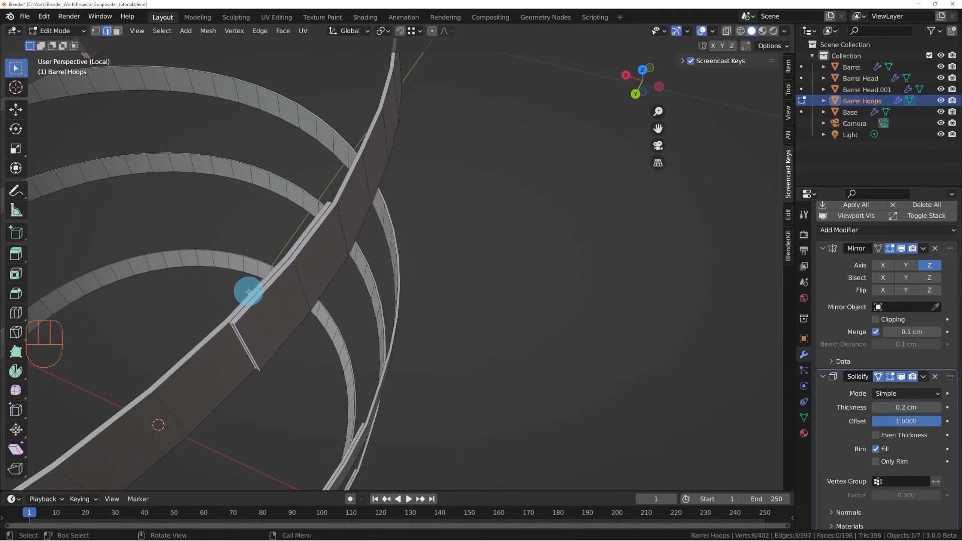
scroll(251, 292, "down", 2)
middle_click_drag(285, 259, 275, 256)
middle_click_drag(215, 138, 307, 185, "shift")
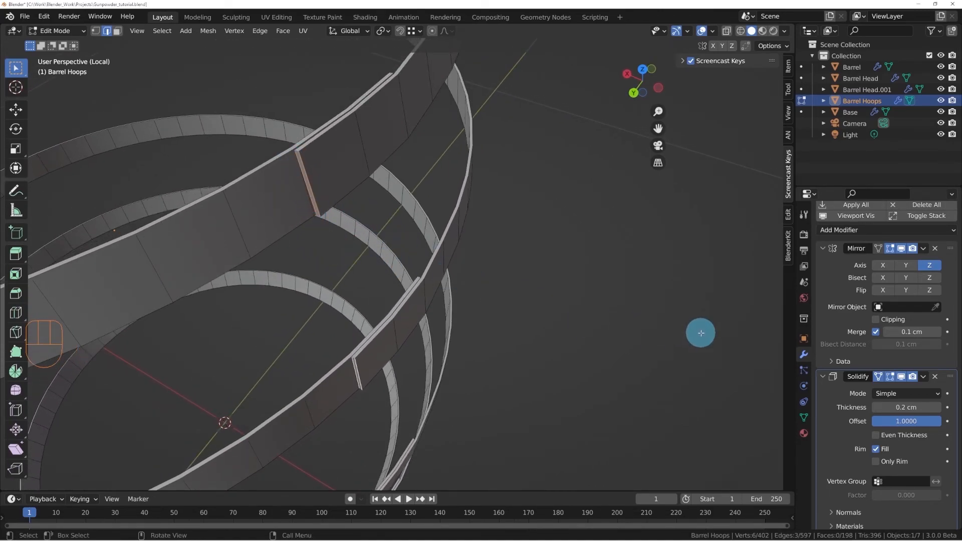
left_click(878, 376)
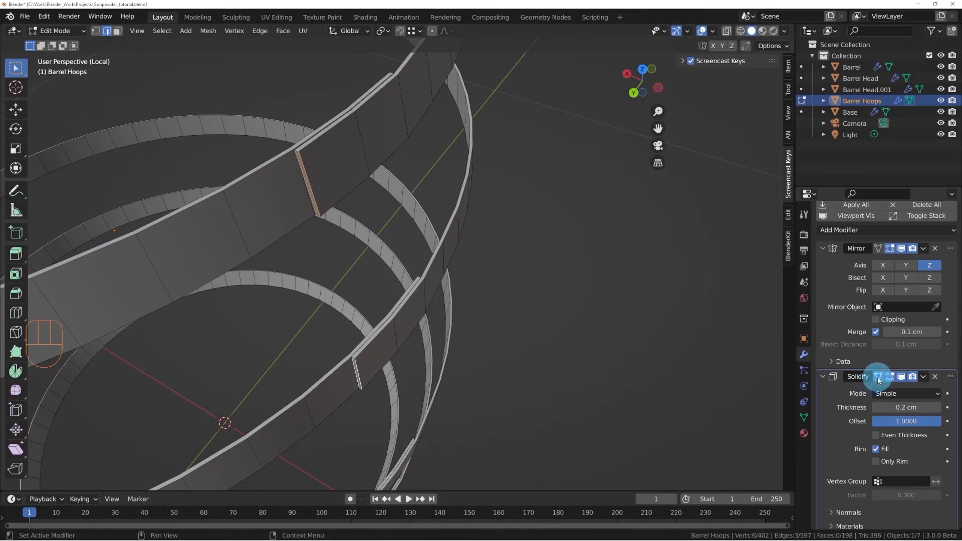
middle_click_drag(449, 281, 494, 290, "shift")
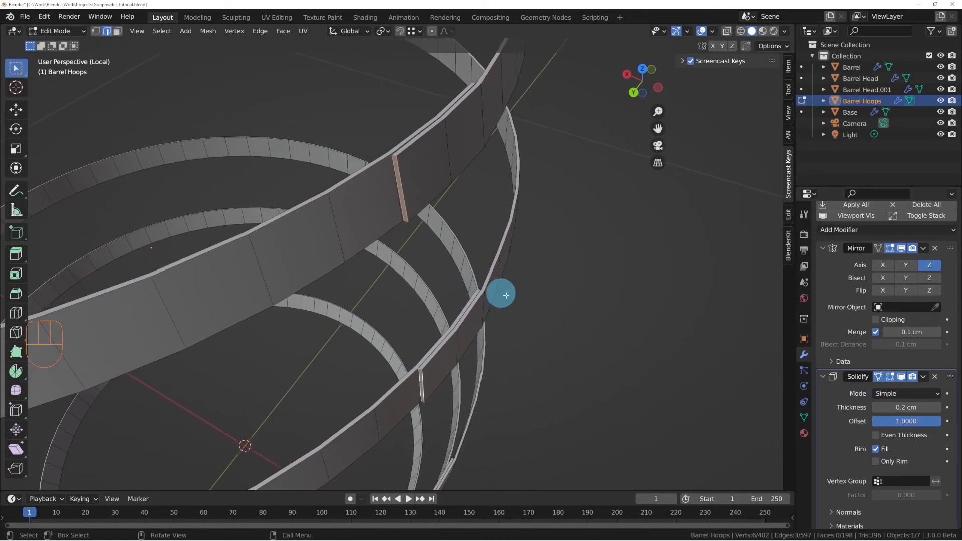
- Turn off the Solidify modifier's Edit Mode display so that only the flat hoop mesh with its selected overlap ends is shown
left_click(890, 377)
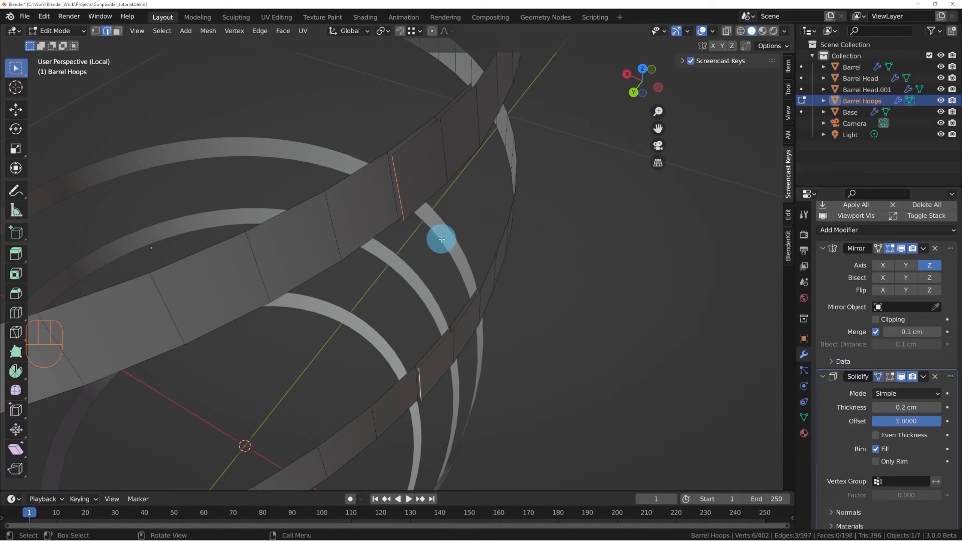
middle_click_drag(451, 236, 494, 269)
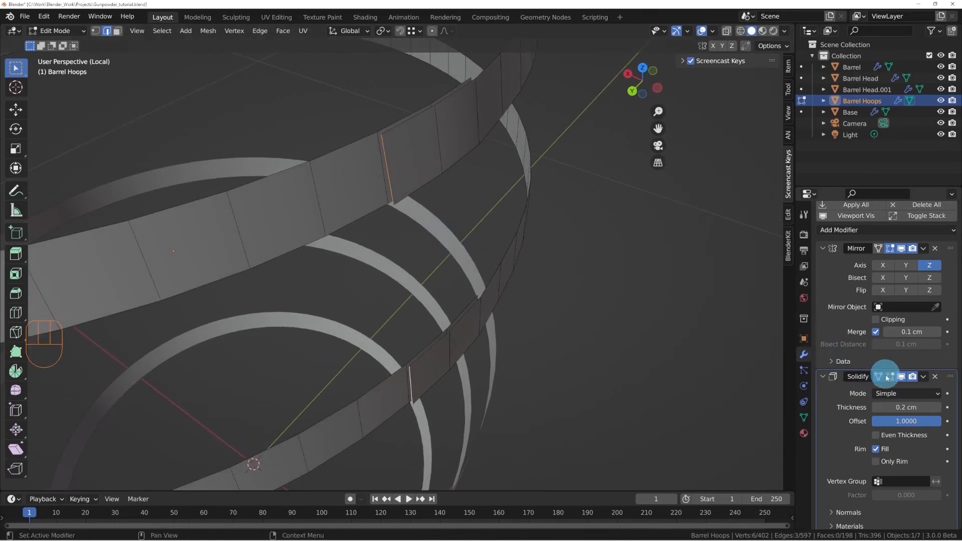
middle_click_drag(630, 278, 435, 165)
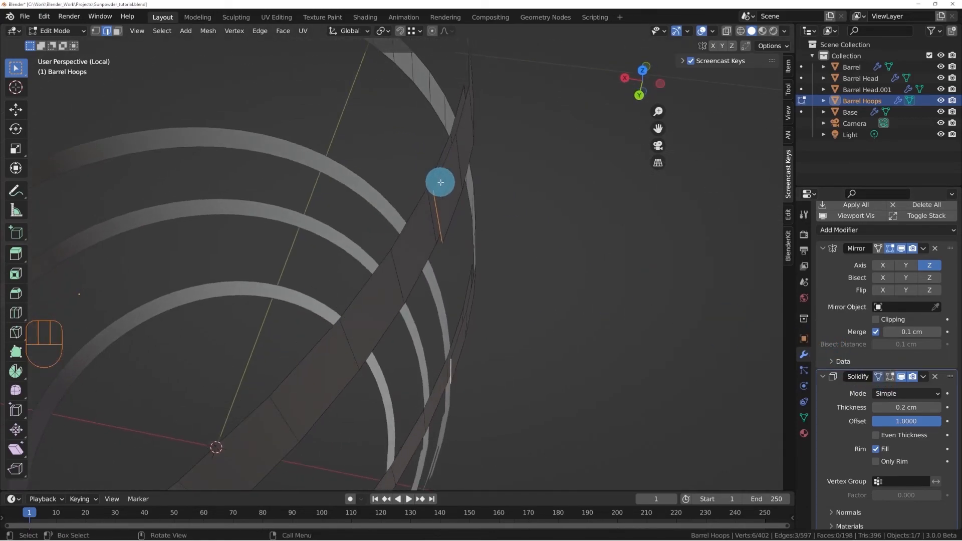
middle_click_drag(457, 240, 383, 168, "shift")
middle_click_drag(395, 295, 374, 217)
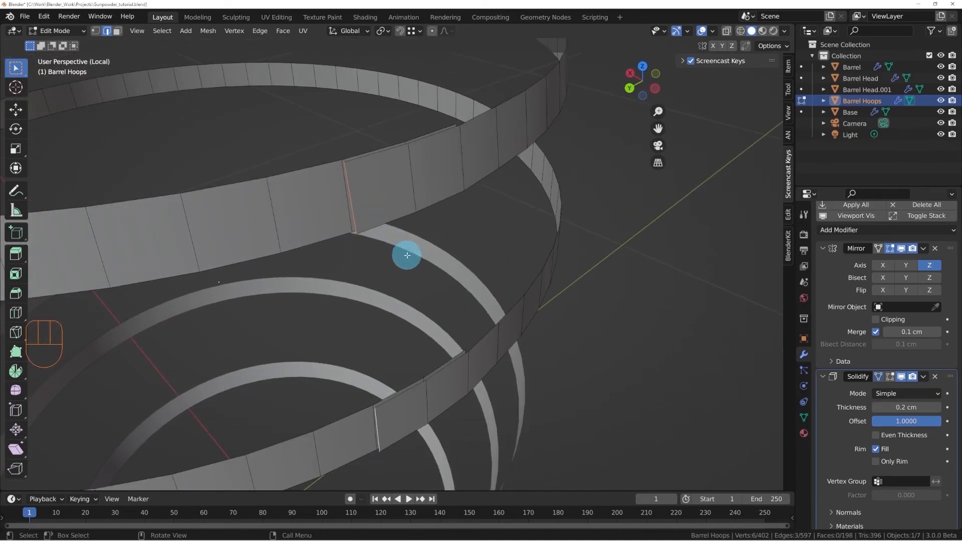
- Round the corners of the selected overlap ends with a vertex bevel about 0.74 cm wide and 8 segments
key("ctrl+b")
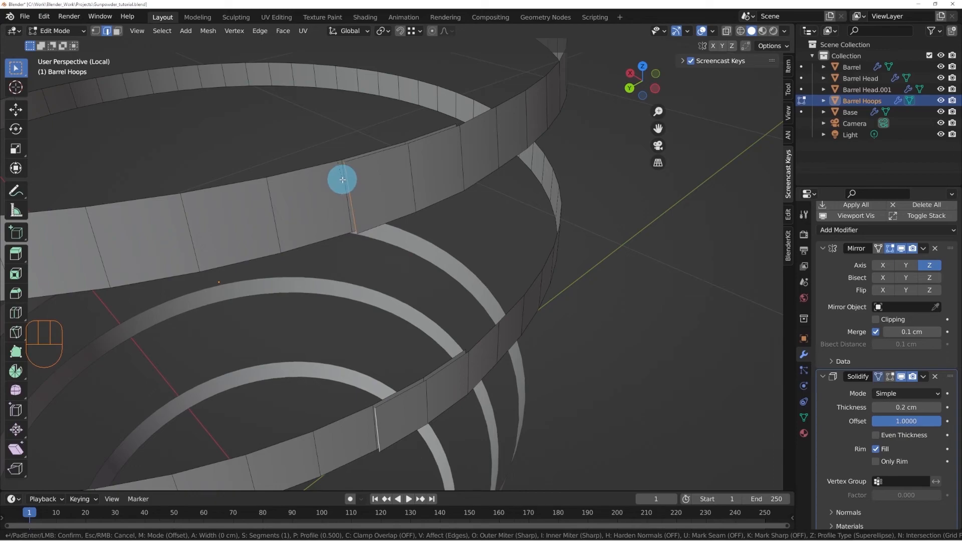
key("v")
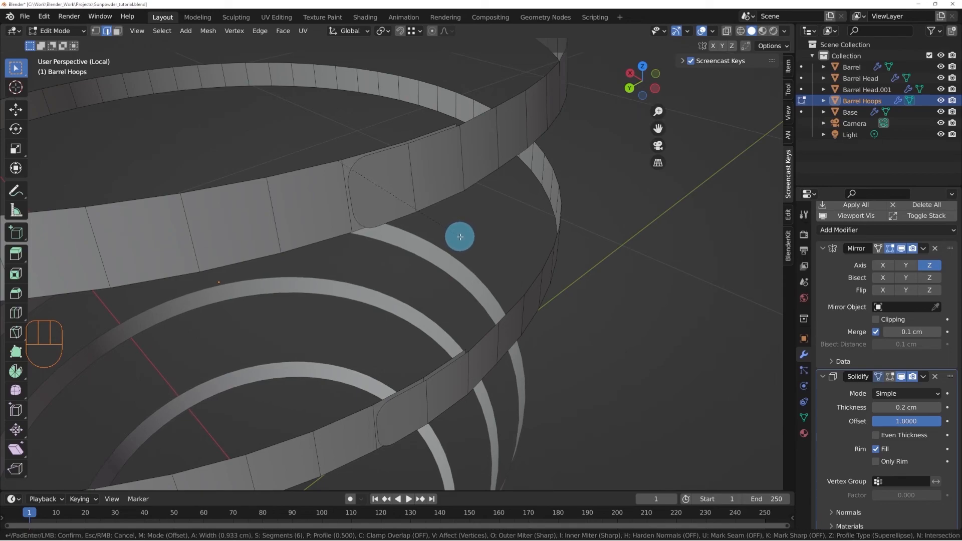
scroll(460, 236, "up", 4)
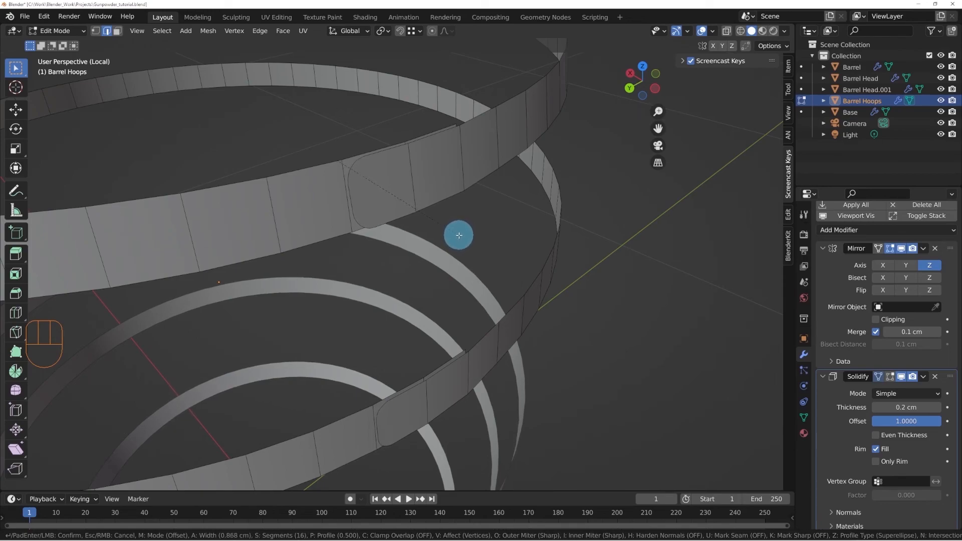
scroll(459, 235, "up", 19)
scroll(460, 233, "down", 3)
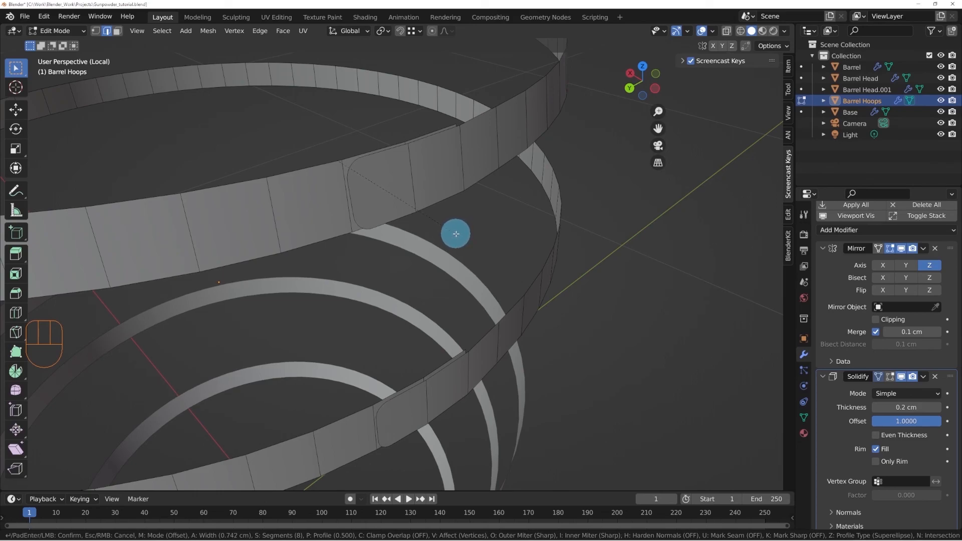
left_click(456, 234)
- Examine the rounded overlap corners on the top, second and third hoops from several angles and distances
middle_click_drag(453, 232, 498, 226)
scroll(468, 212, "down", 5)
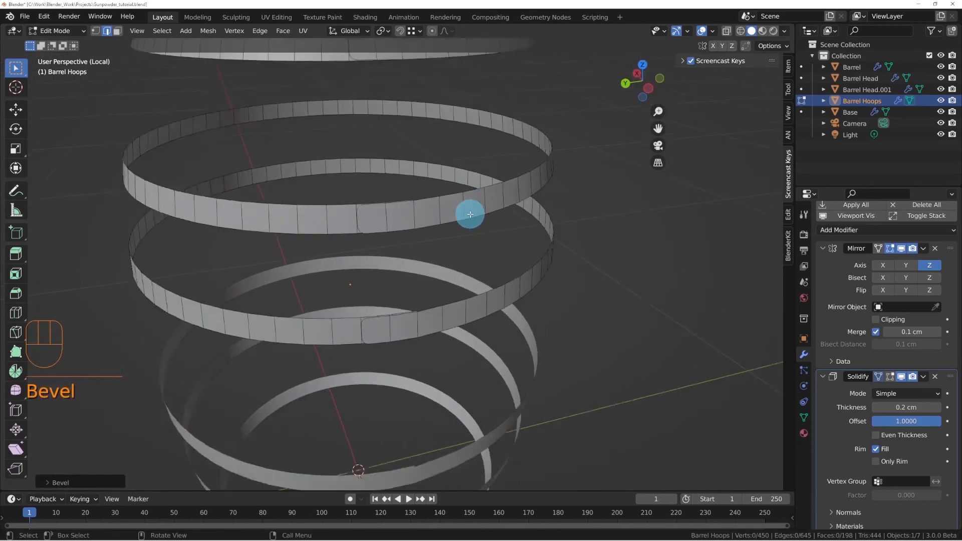
middle_click_drag(439, 230, 431, 332)
scroll(429, 308, "up", 3)
middle_click_drag(440, 284, 391, 300)
scroll(391, 301, "up", 3)
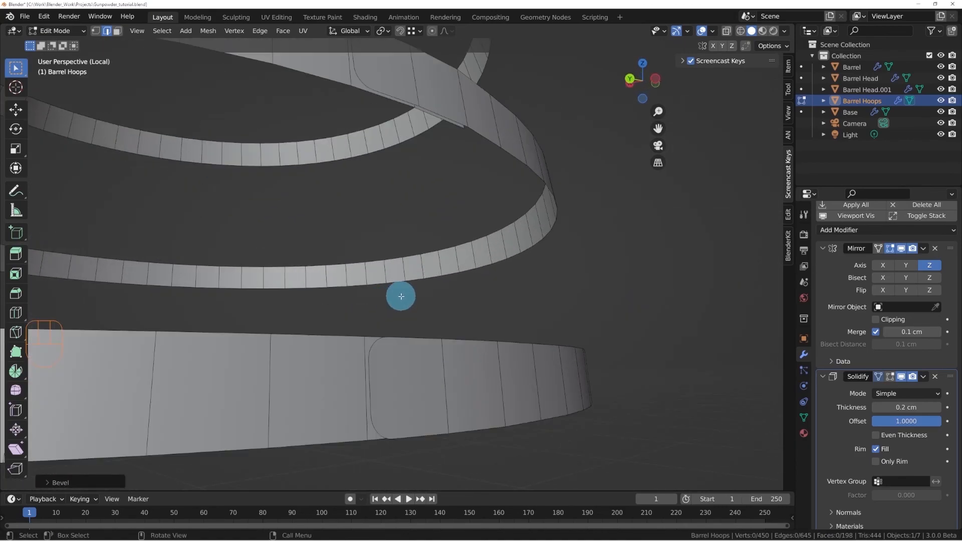
scroll(399, 296, "down", 2)
scroll(401, 288, "down", 6)
middle_click_drag(395, 253, 403, 261)
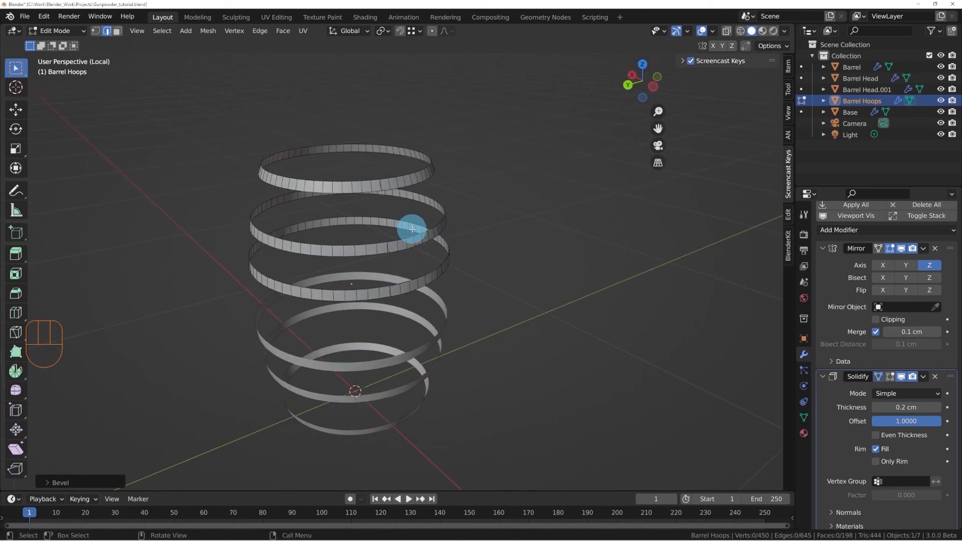
- Return the hoops to Object Mode and inspect their rounded overlap ends with the Solidify thickness applied
key("Tab")
middle_click_drag(408, 225, 391, 215)
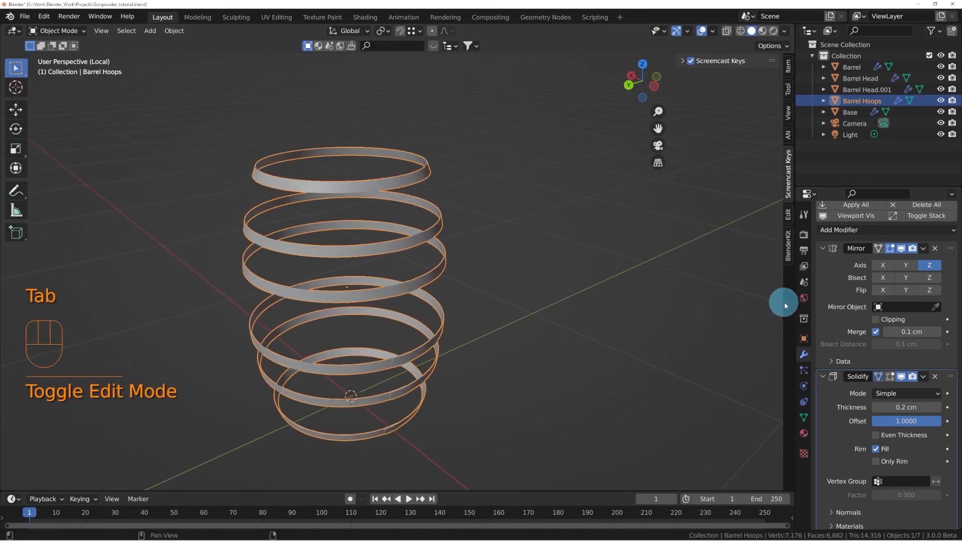
scroll(534, 256, "up", 8)
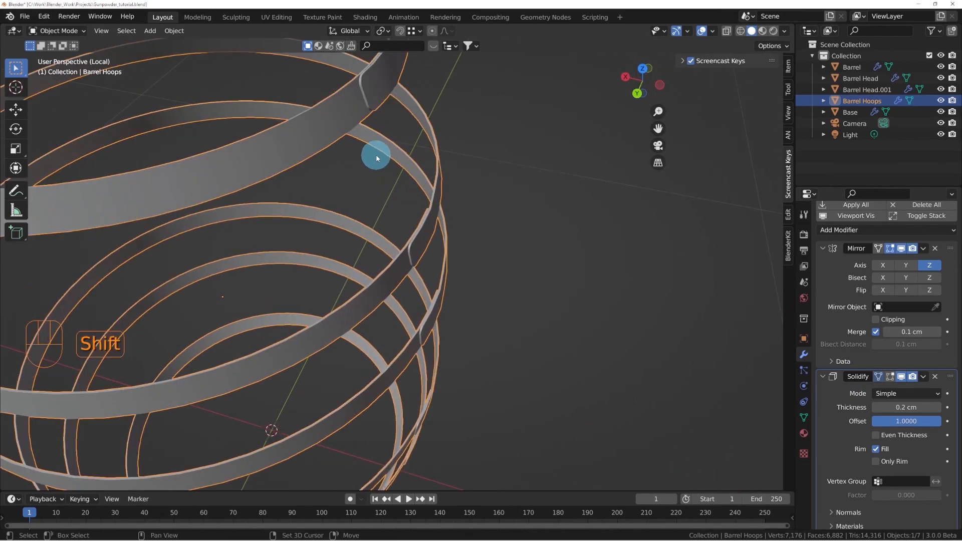
middle_click_drag(375, 154, 396, 250, "shift")
scroll(399, 240, "up", 3)
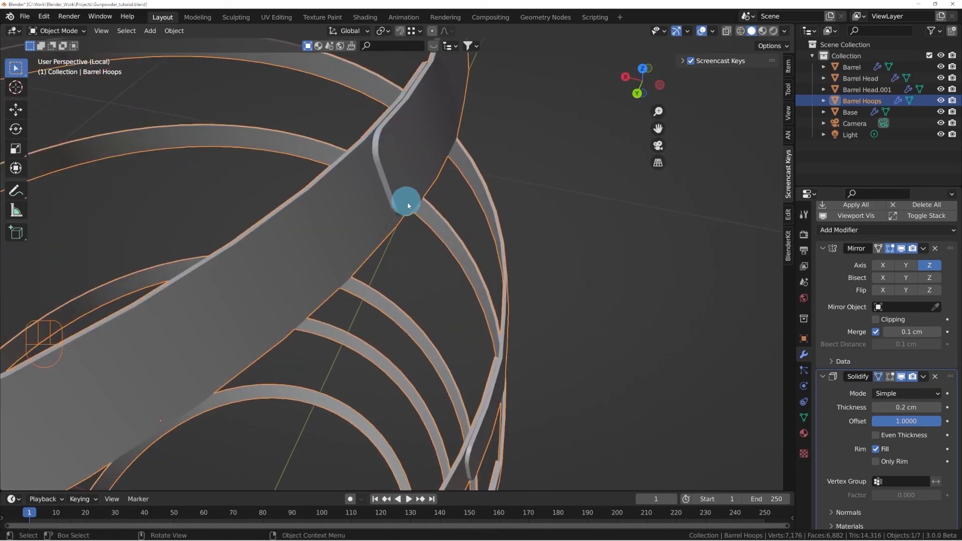
scroll(415, 196, "down", 8)
middle_click_drag(412, 230, 526, 312)
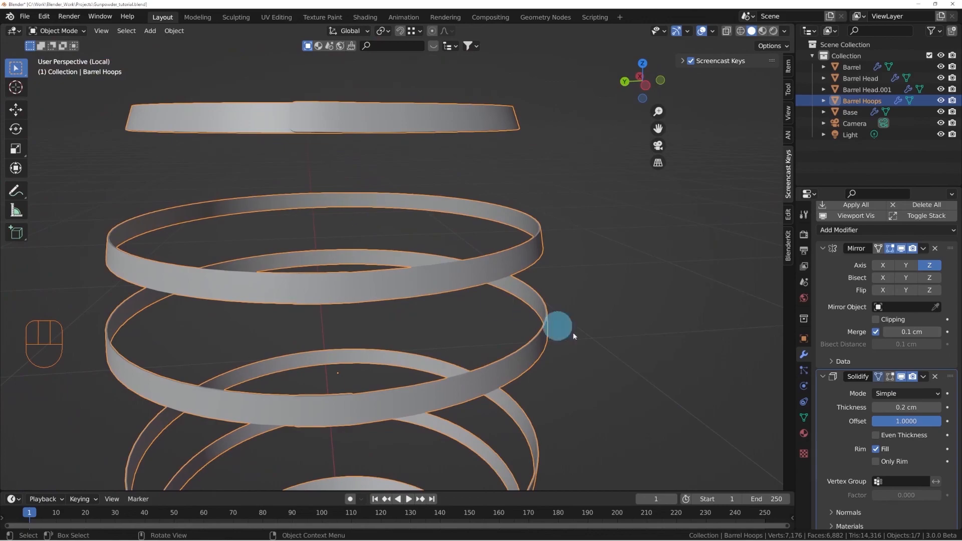
middle_click_drag(565, 260, 432, 267)
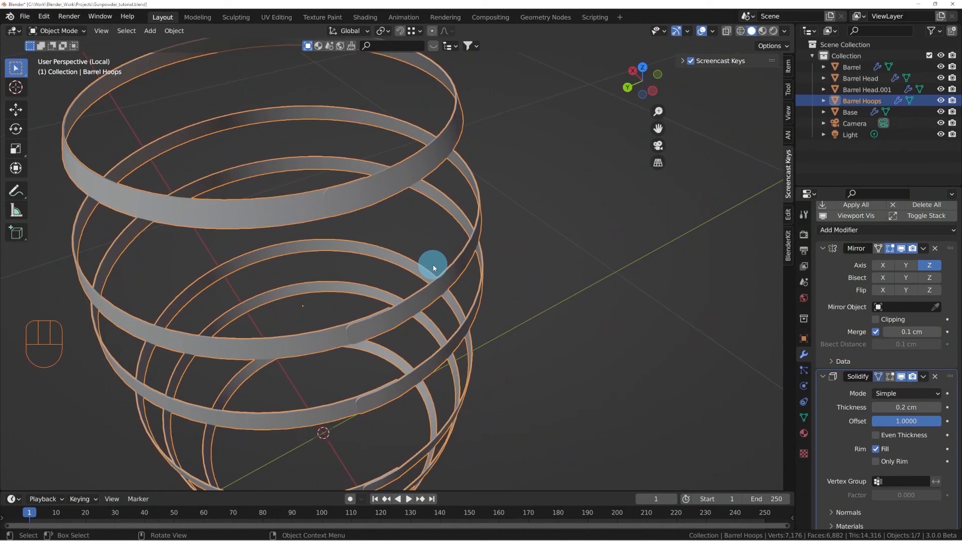
- Leave the isolated view of the hoops to show the whole scene again, and deselect everything
key("KP_Divide")
scroll(433, 267, "down", 5)
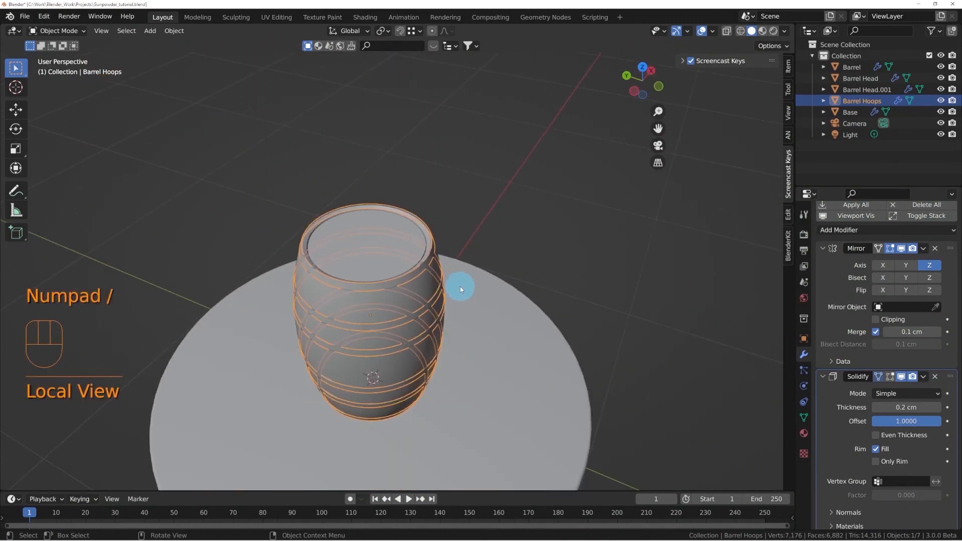
key("alt+a")
- Examine the complete barrel with its heads and overlapping hoops on the base, up close and from a distance
middle_click_drag(505, 312, 461, 275)
scroll(451, 268, "up", 5)
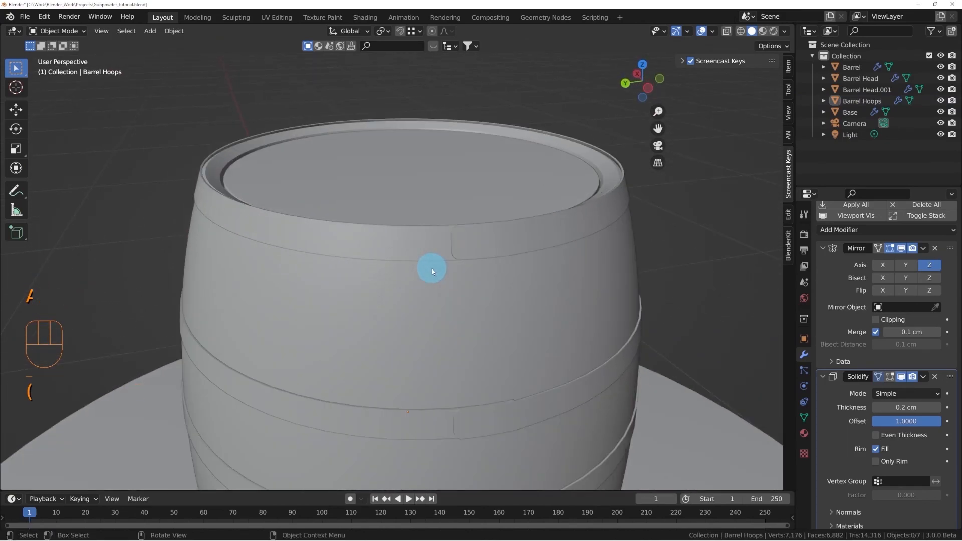
middle_click_drag(587, 260, 489, 256, "shift")
scroll(489, 255, "down", 1)
middle_click_drag(532, 320, 469, 303, "shift")
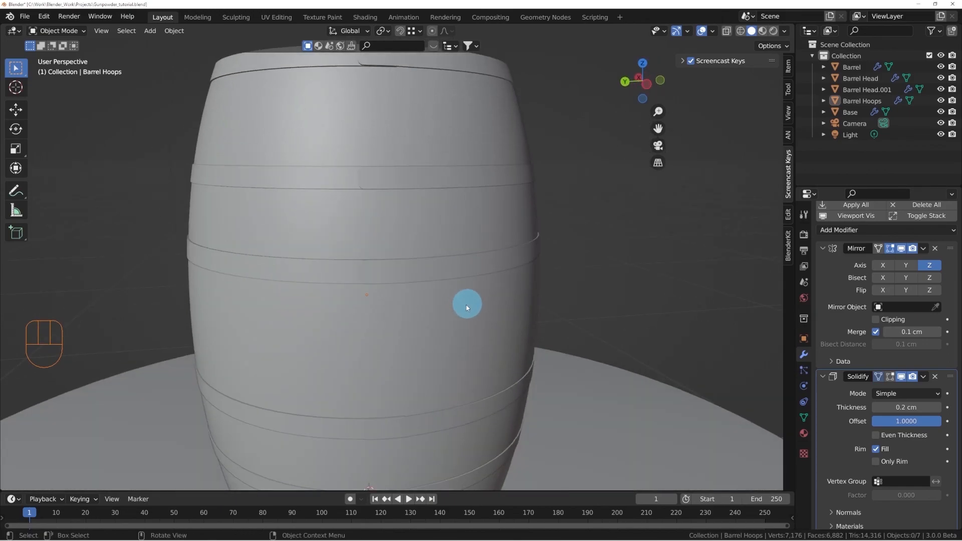
middle_click_drag(389, 266, 424, 283)
scroll(369, 299, "up", 2)
scroll(371, 301, "down", 6)
scroll(381, 301, "up", 3)
scroll(422, 305, "down", 1)
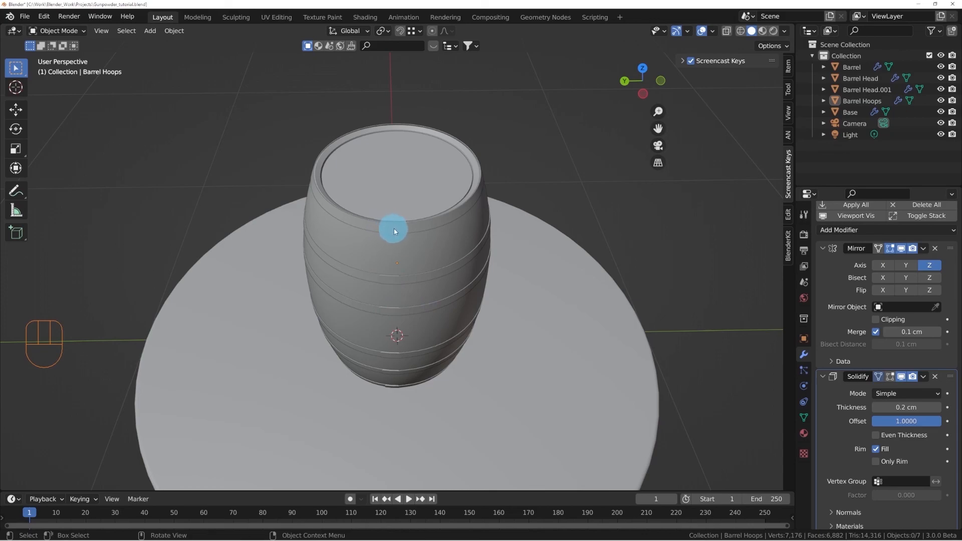
middle_click_drag(447, 356, 444, 311, "shift")
scroll(433, 308, "down", 2)
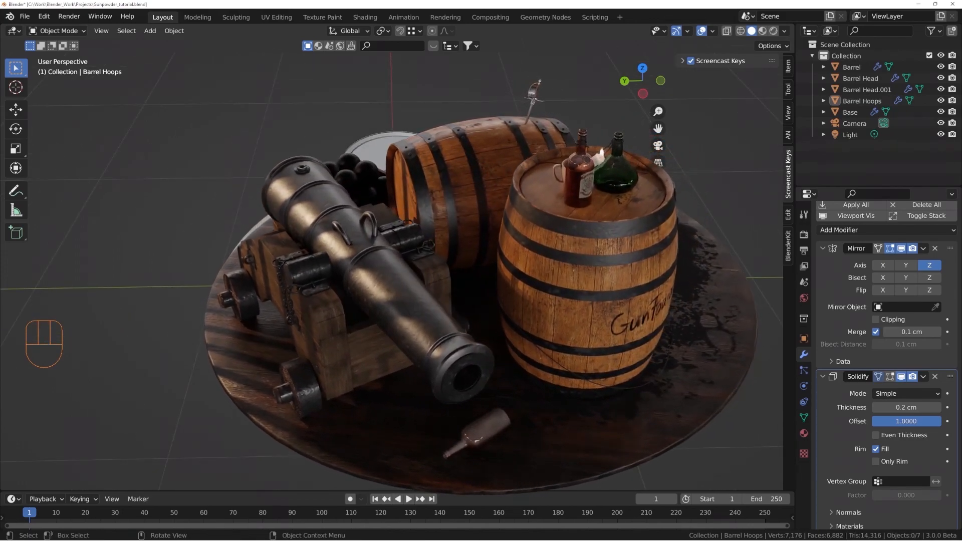
middle_click_drag(433, 308, 489, 277)
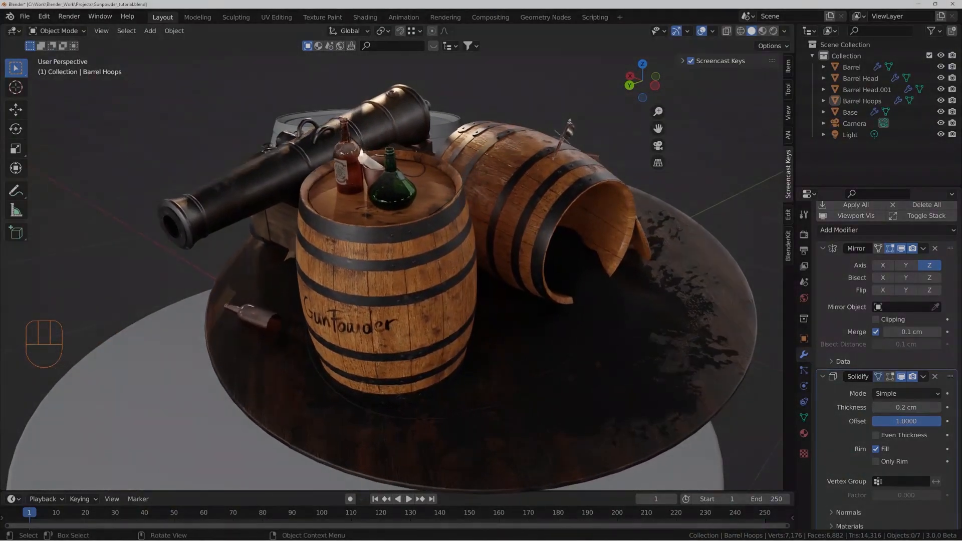